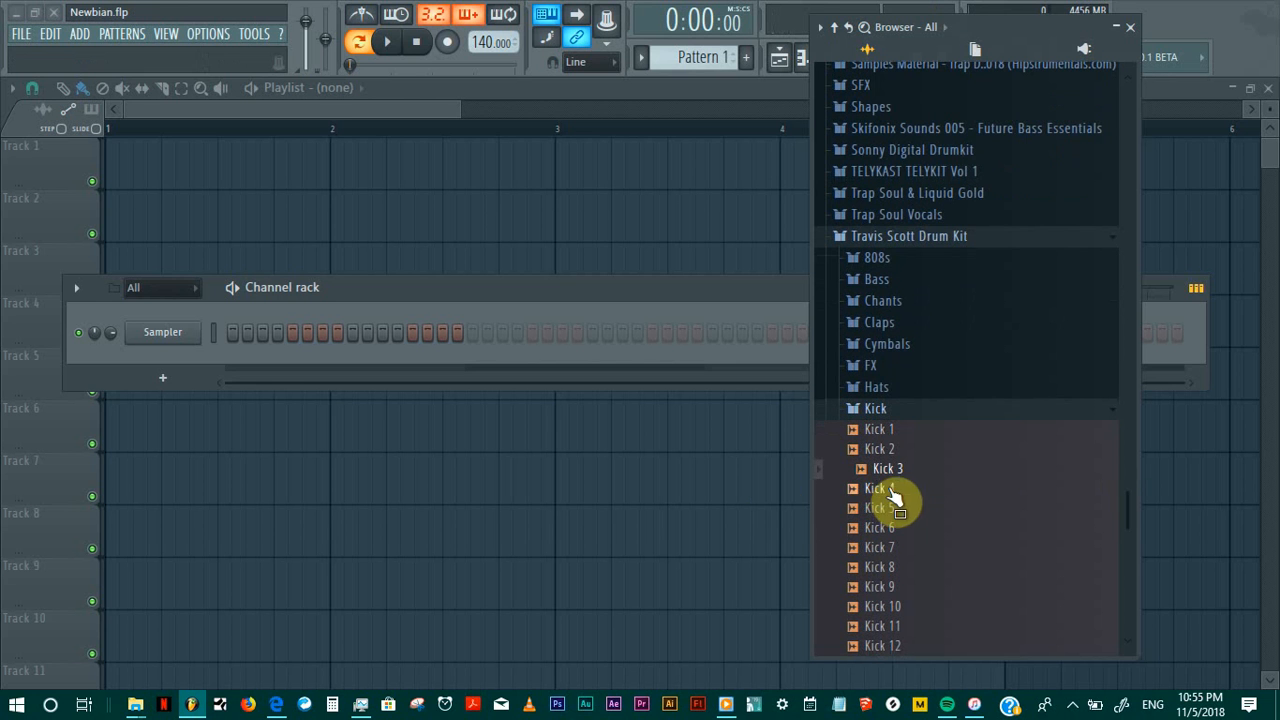
Step: Add Kick 3 from the Travis Scott Drum Kit as a new channel and delete the Sampler channel
click(932, 470)
drag(932, 472, 157, 349)
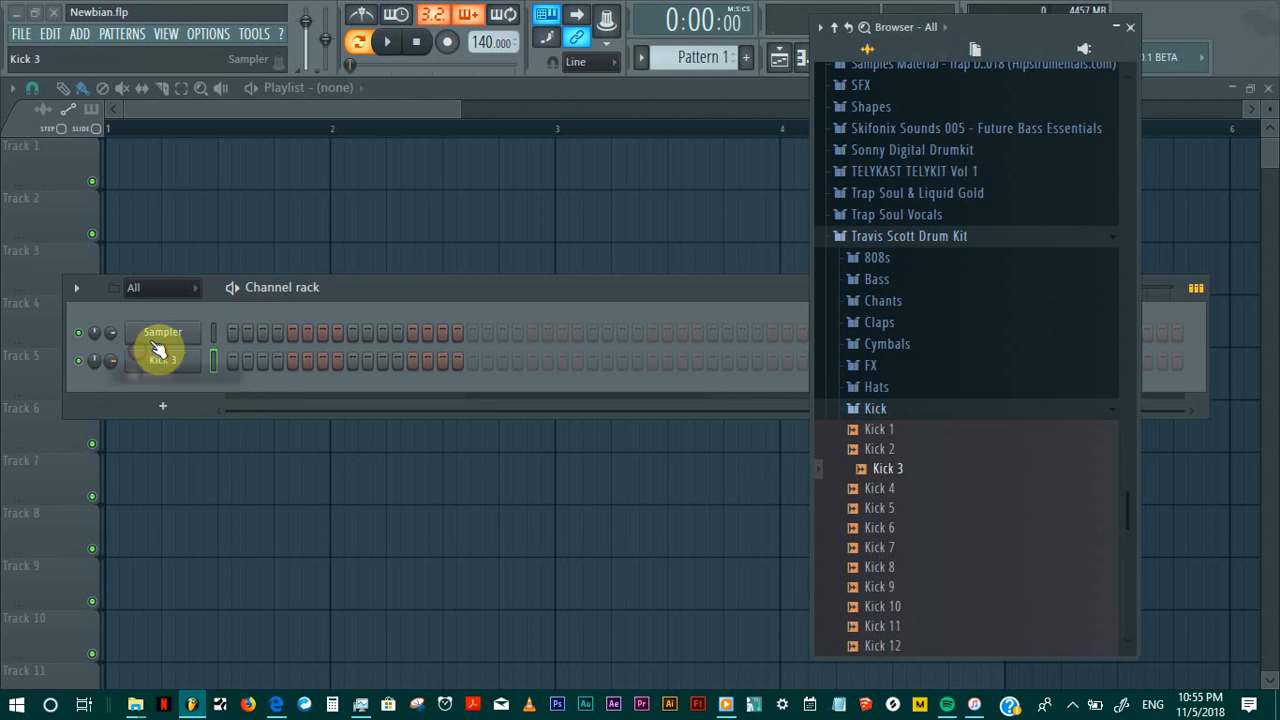
right_click(160, 355)
click(224, 478)
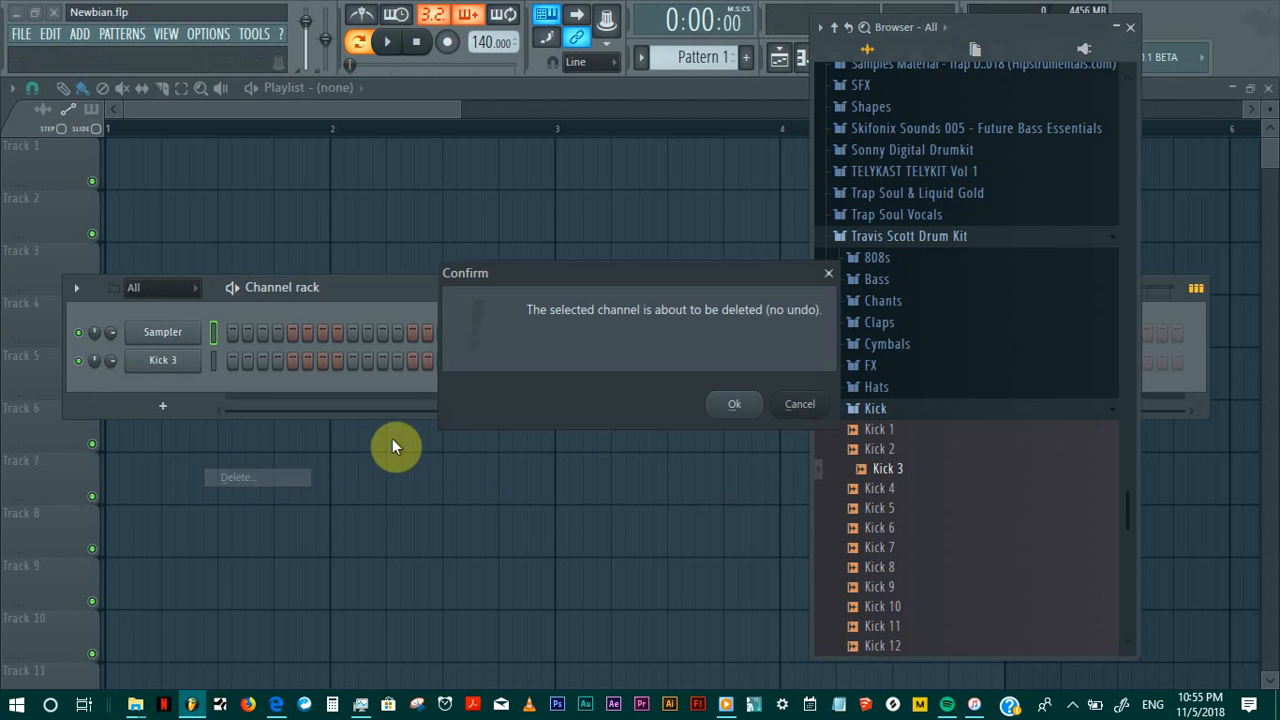
click(734, 405)
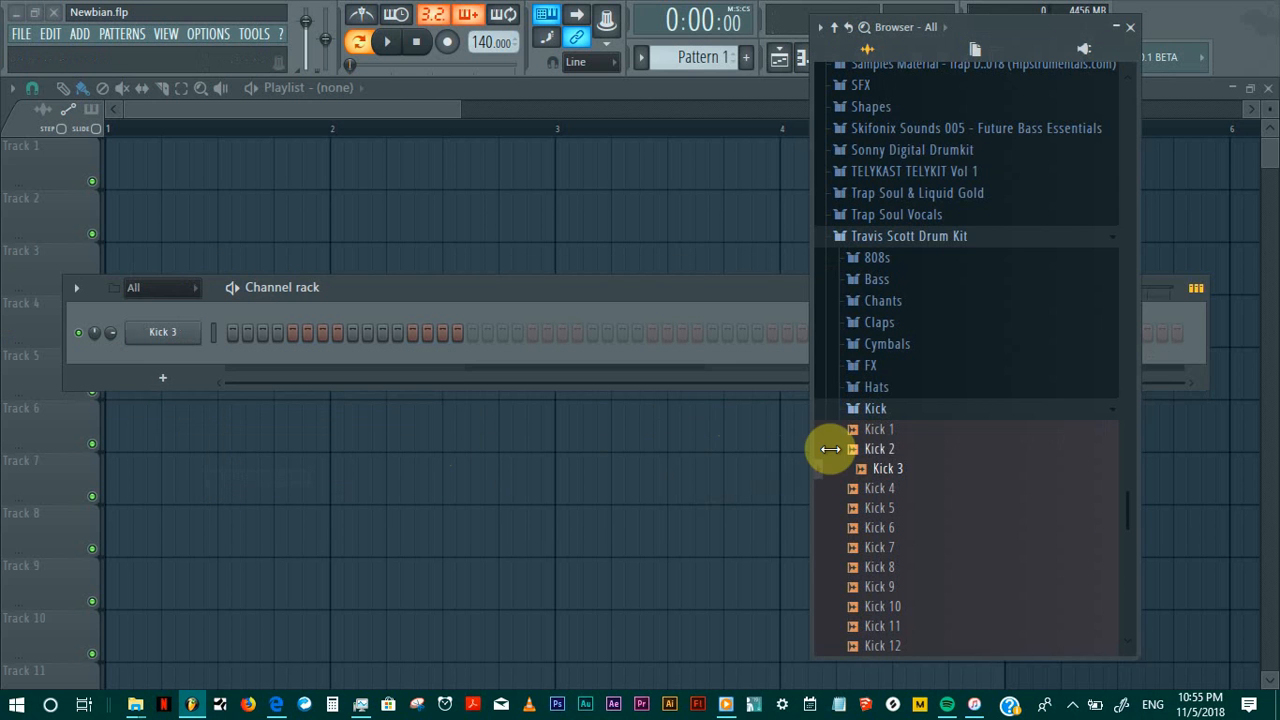
Step: Add Snare 6 from the Travis Scott Drum Kit's Snares folder as a new channel below Kick 3
click(915, 410)
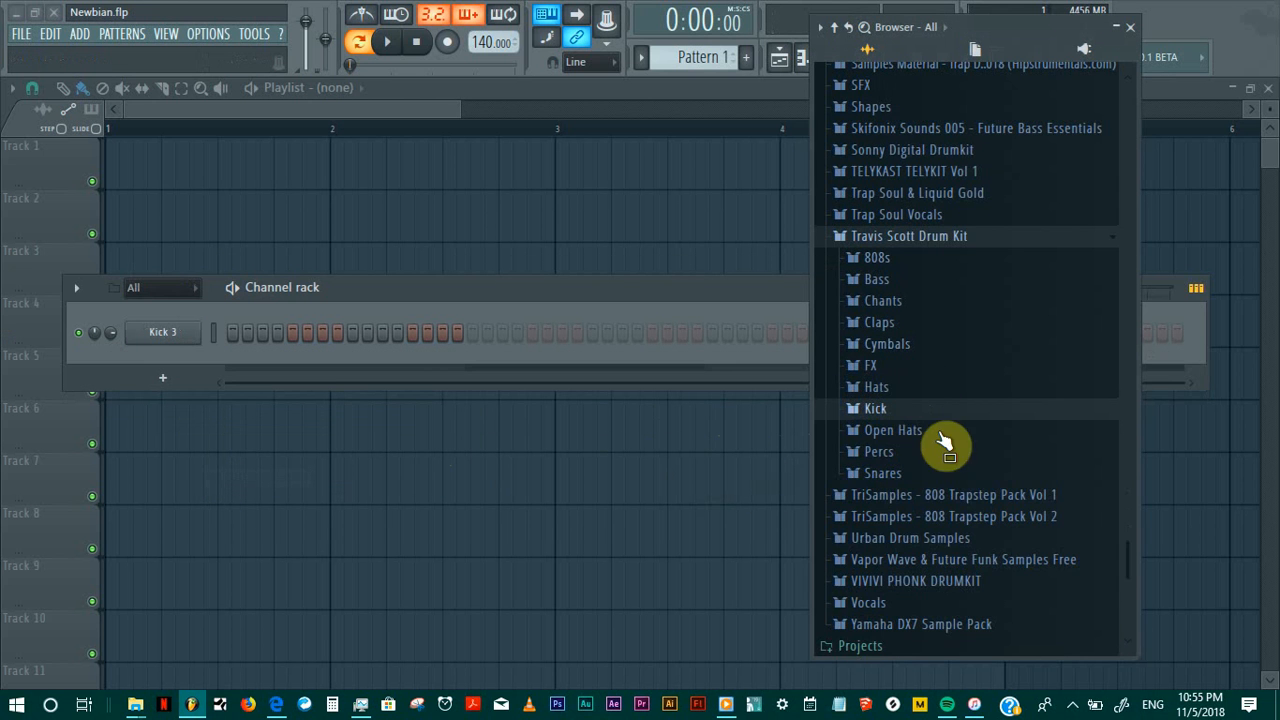
click(882, 474)
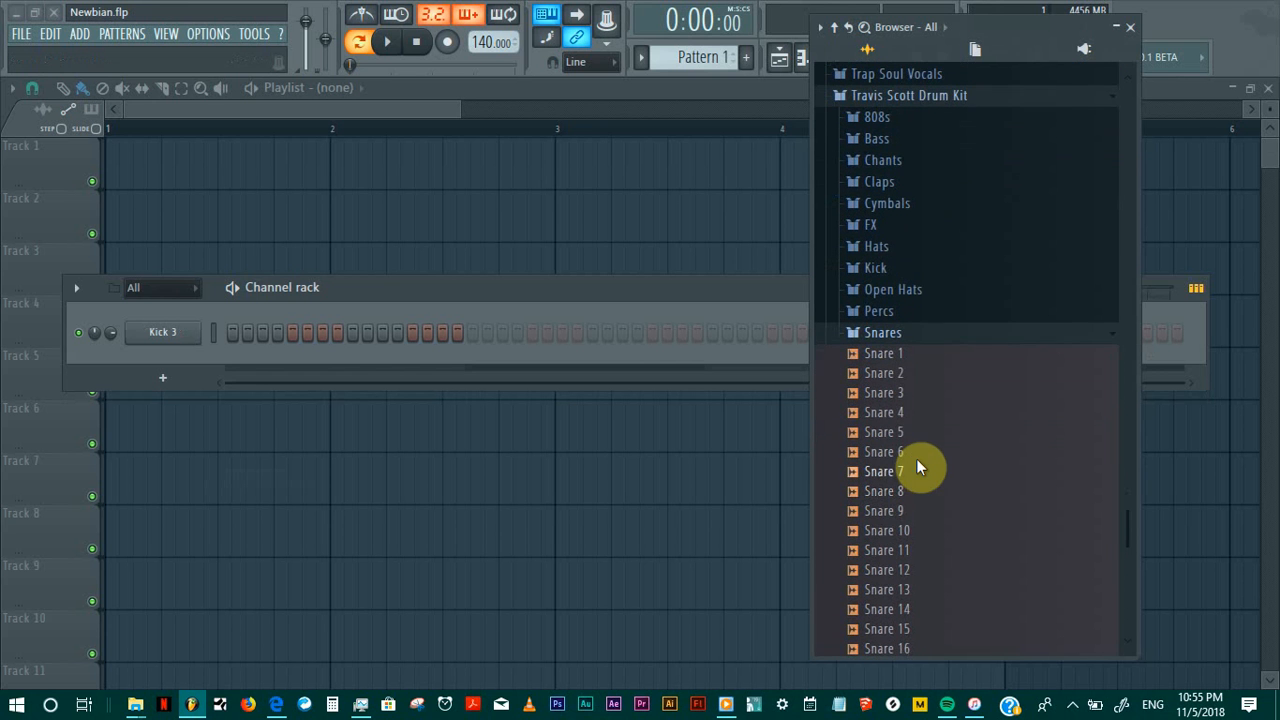
drag(916, 460, 183, 354)
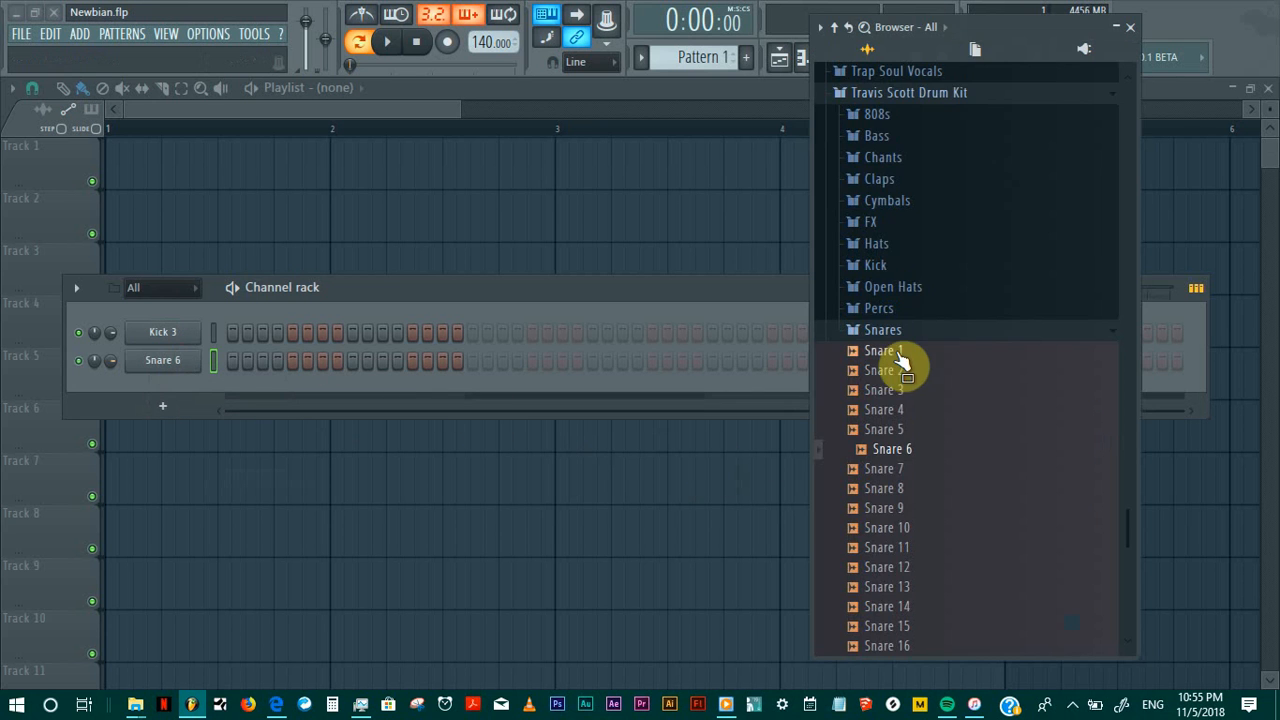
Step: Add 808 5 (D) from the Travis Scott Drum Kit's 808s folder as a channel between Kick 3 and Snare 6
click(890, 334)
scroll(880, 340, up, 5)
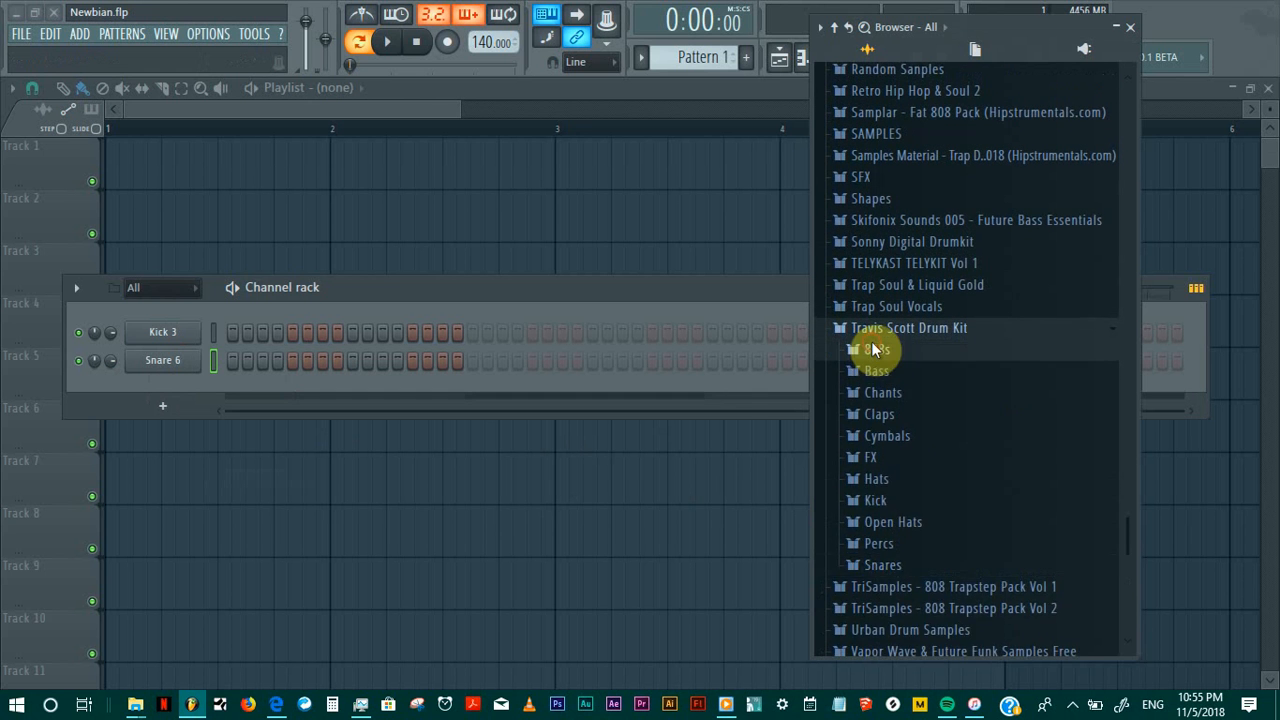
click(873, 349)
click(905, 452)
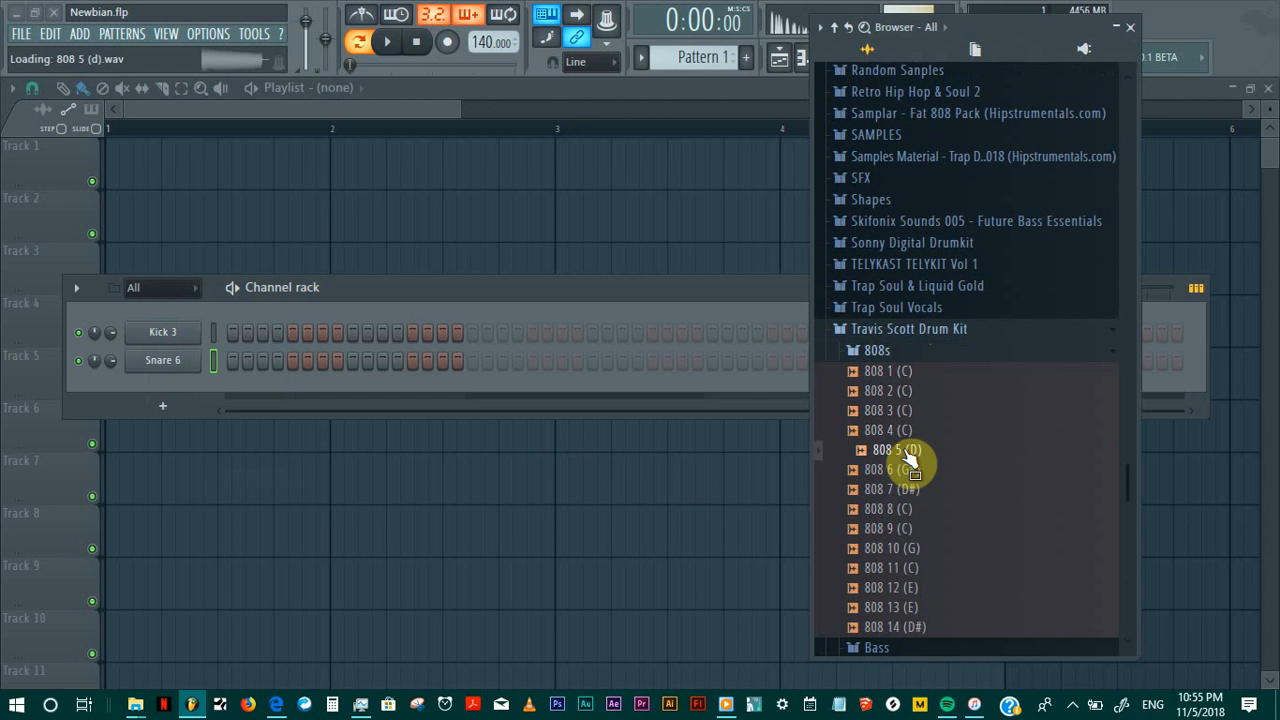
drag(905, 452, 165, 345)
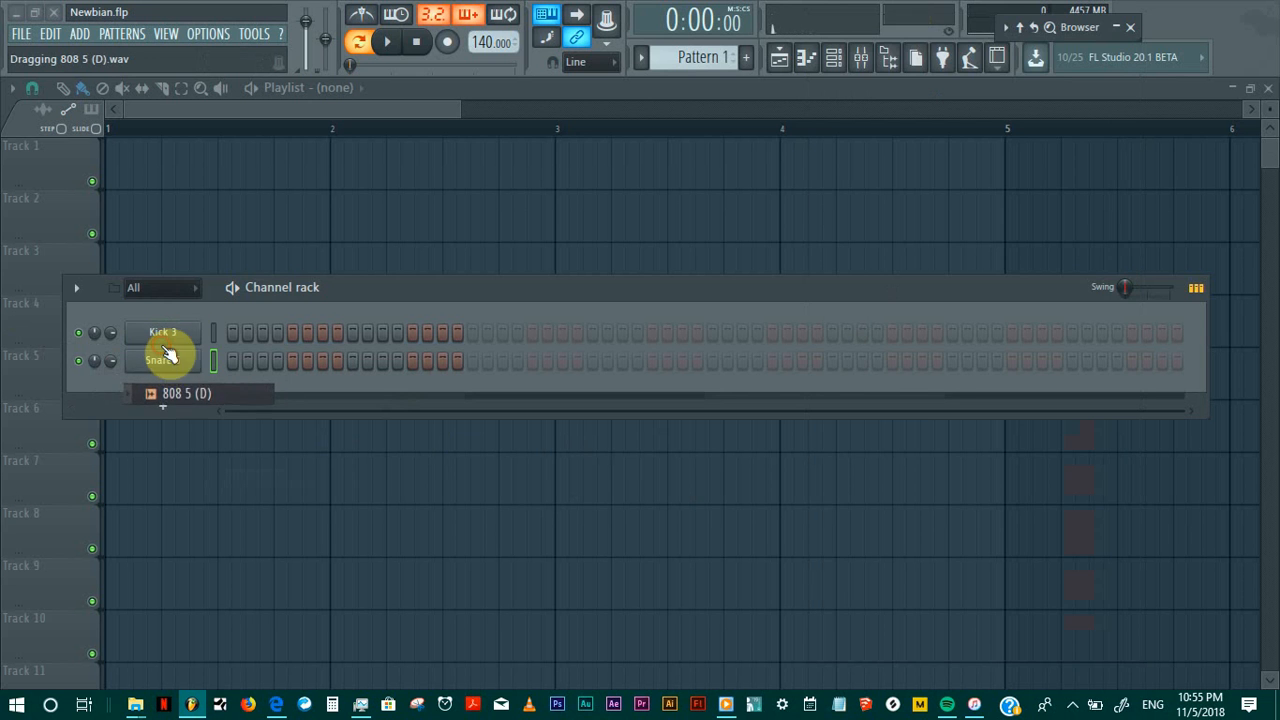
Step: Shape the 808 5 (D) volume envelope with attack, decay, sustain and release at minimum and a longer hold, and test a note
click(174, 360)
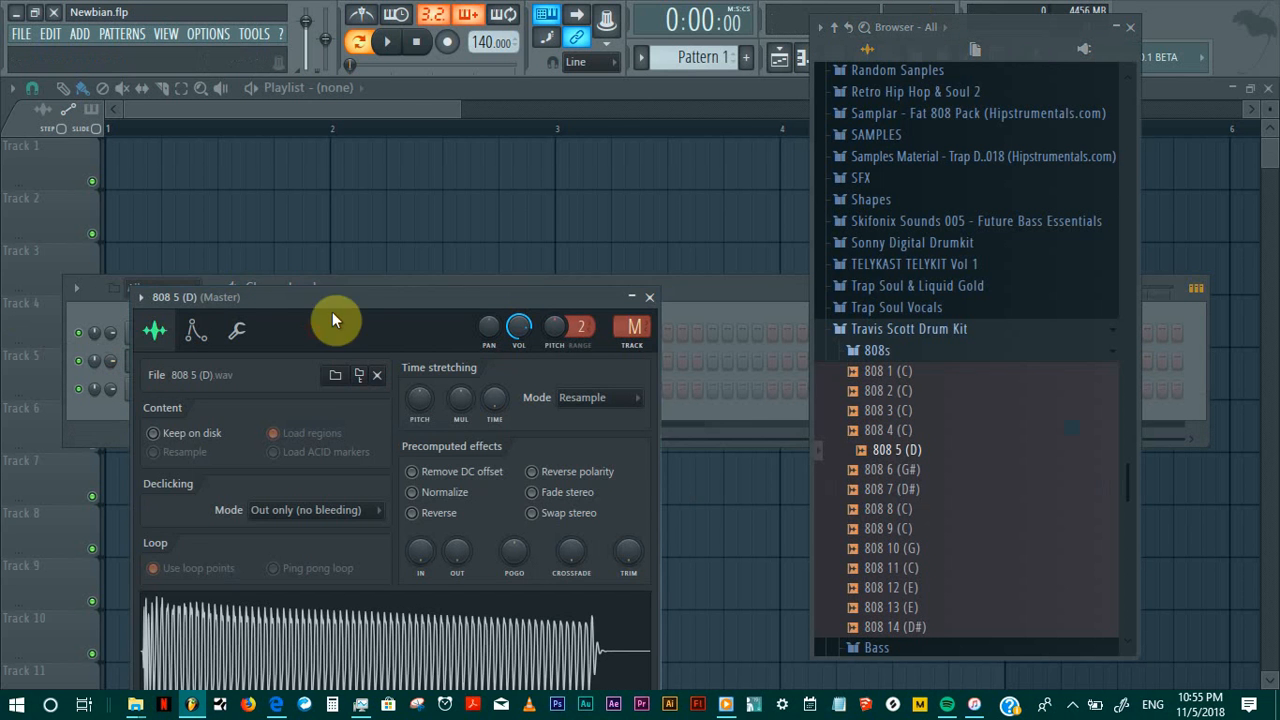
drag(334, 320, 400, 171)
click(277, 190)
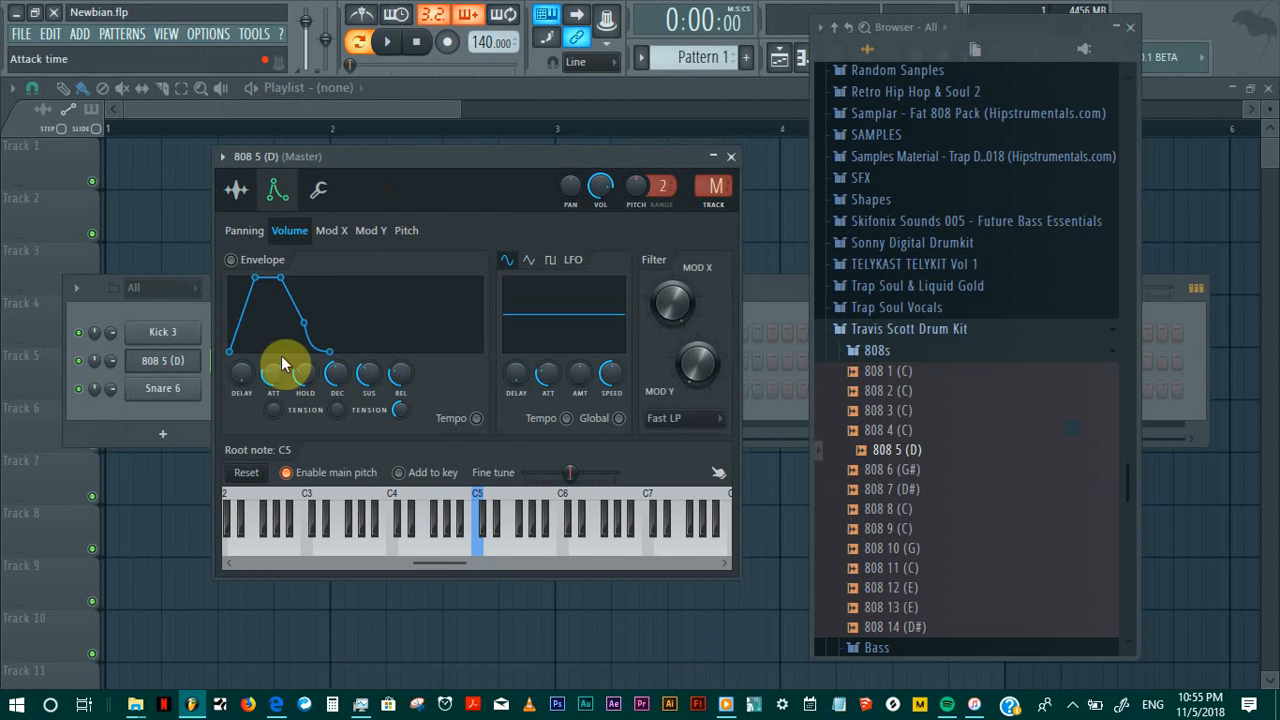
mouse_move(273, 374)
mouse_down()
mouse_move(273, 404)
mouse_move(274, 360)
mouse_up()
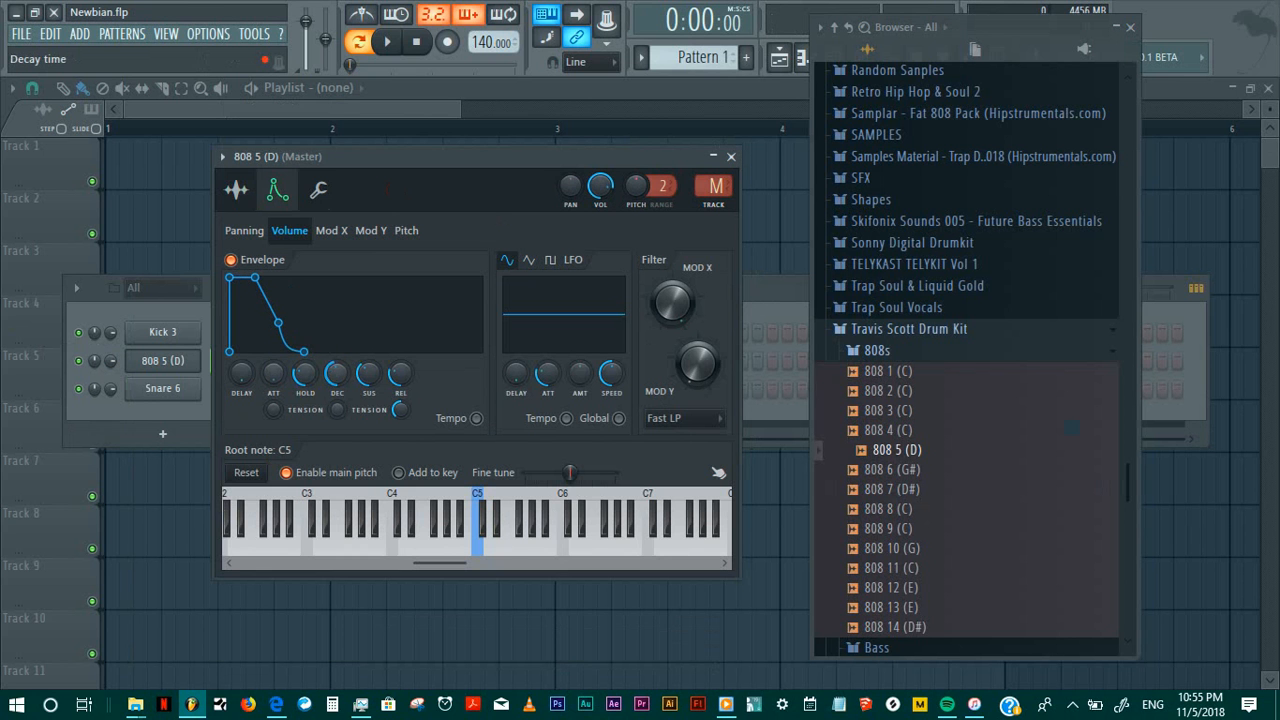
drag(369, 373, 369, 405)
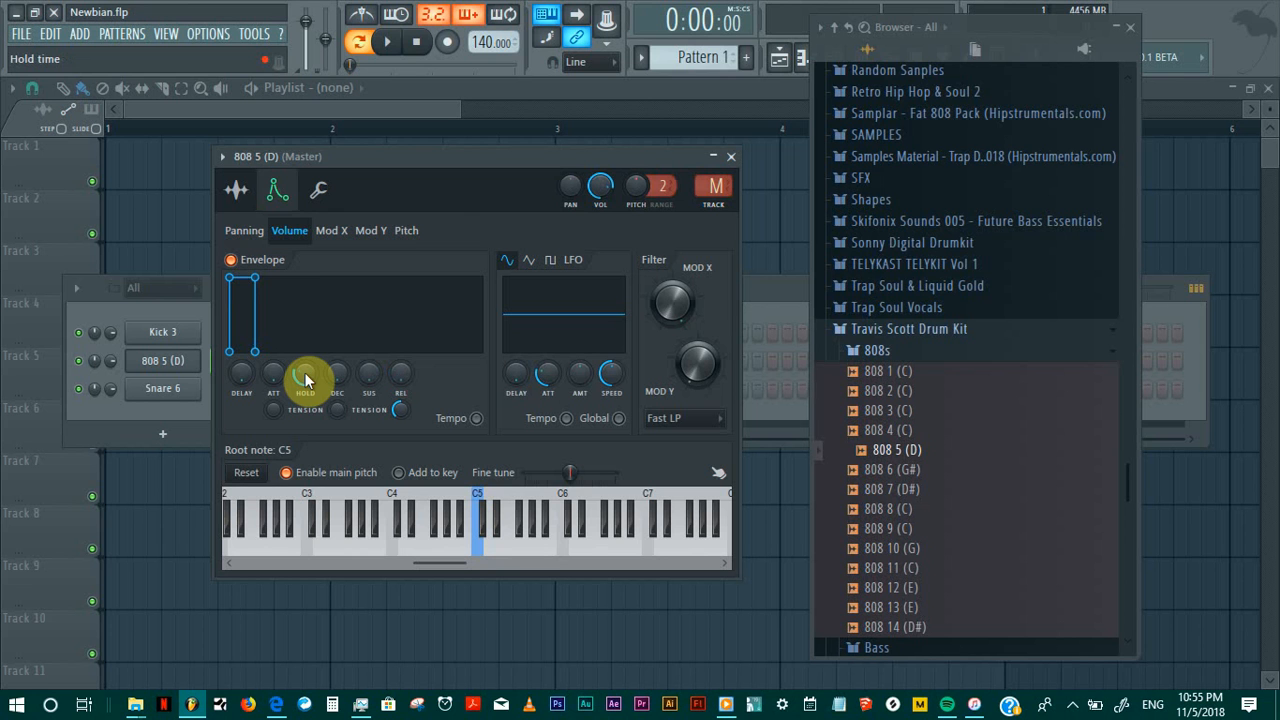
drag(305, 378, 305, 345)
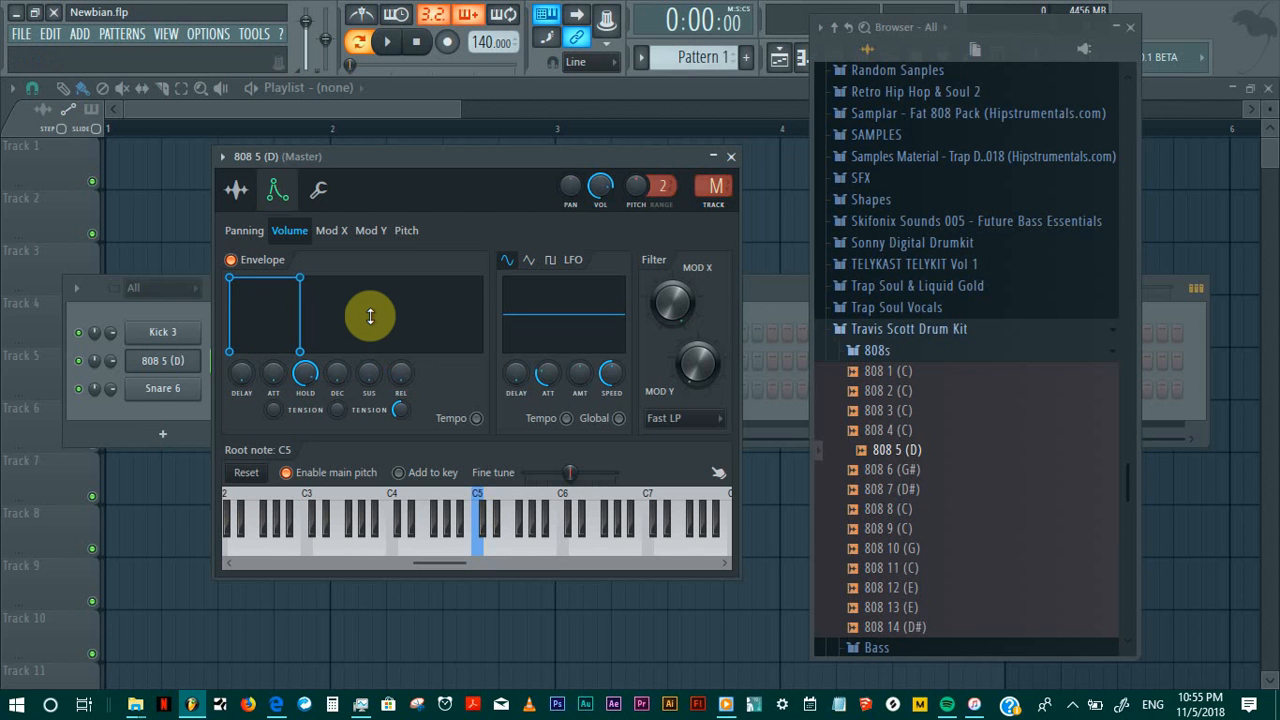
key(c)
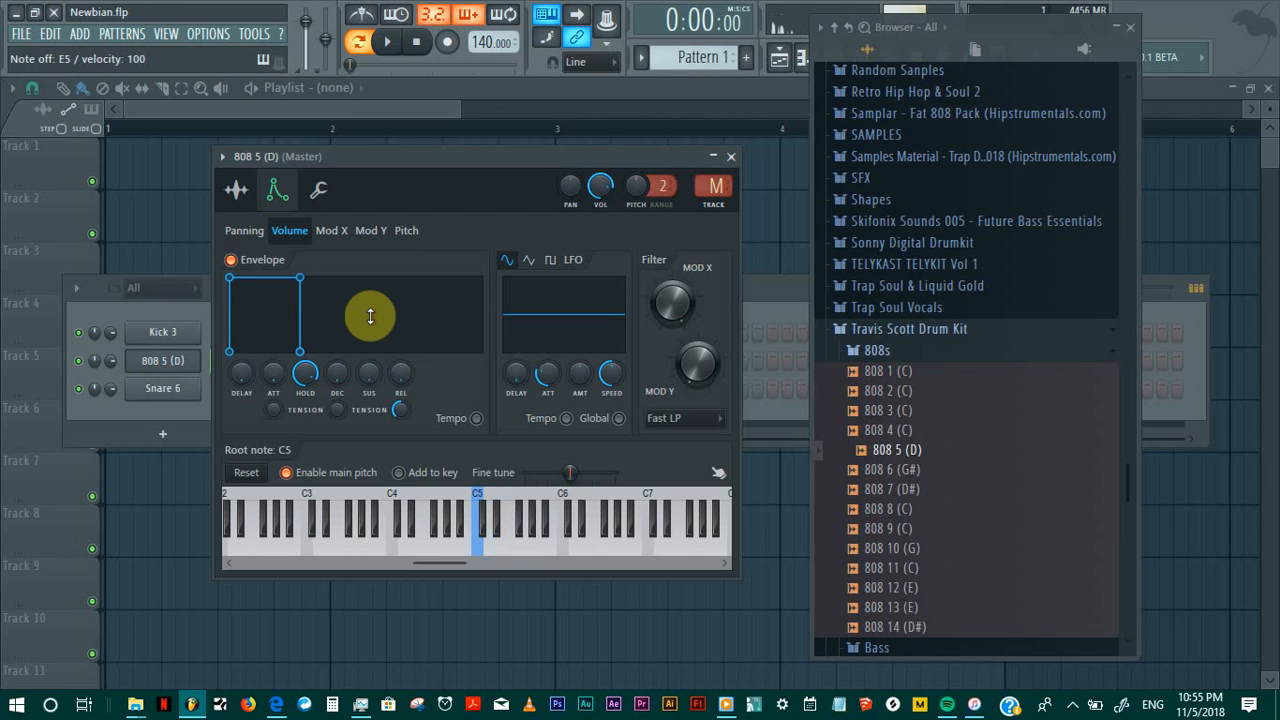
click(731, 156)
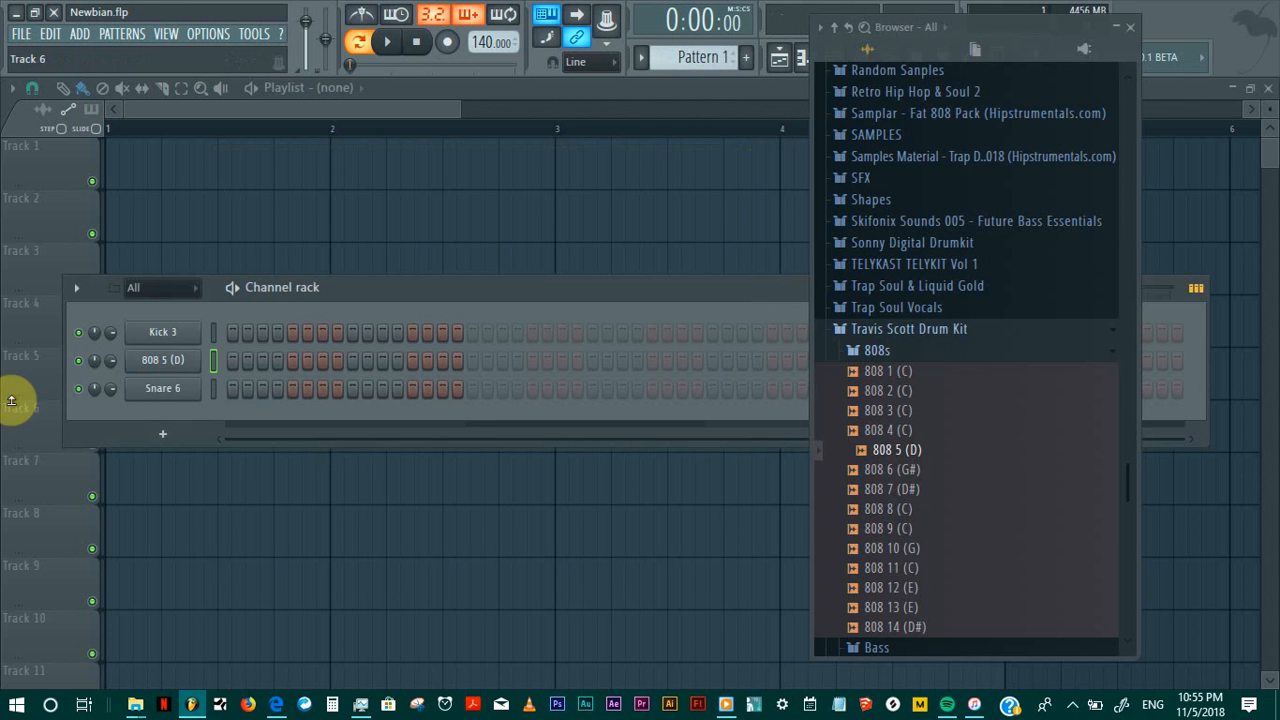
Step: Set the 808 5 (D) channel to cut itself
right_click(178, 366)
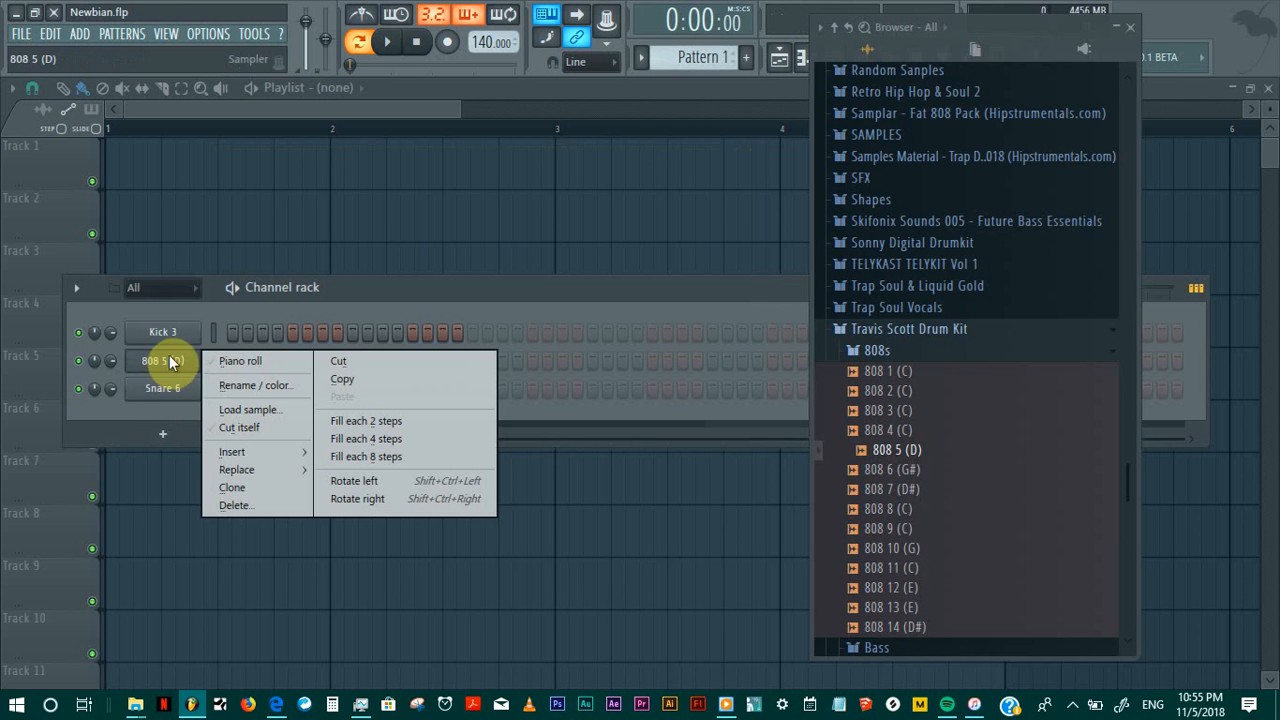
click(178, 366)
right_click(172, 363)
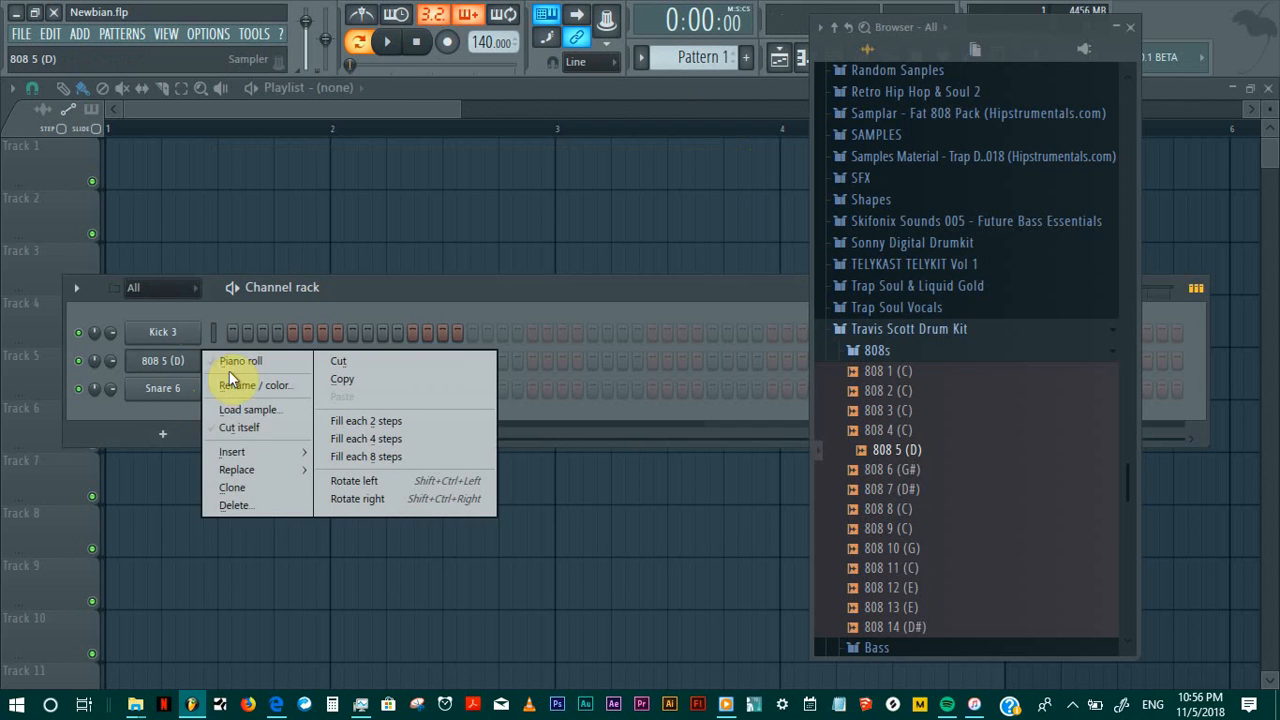
click(228, 428)
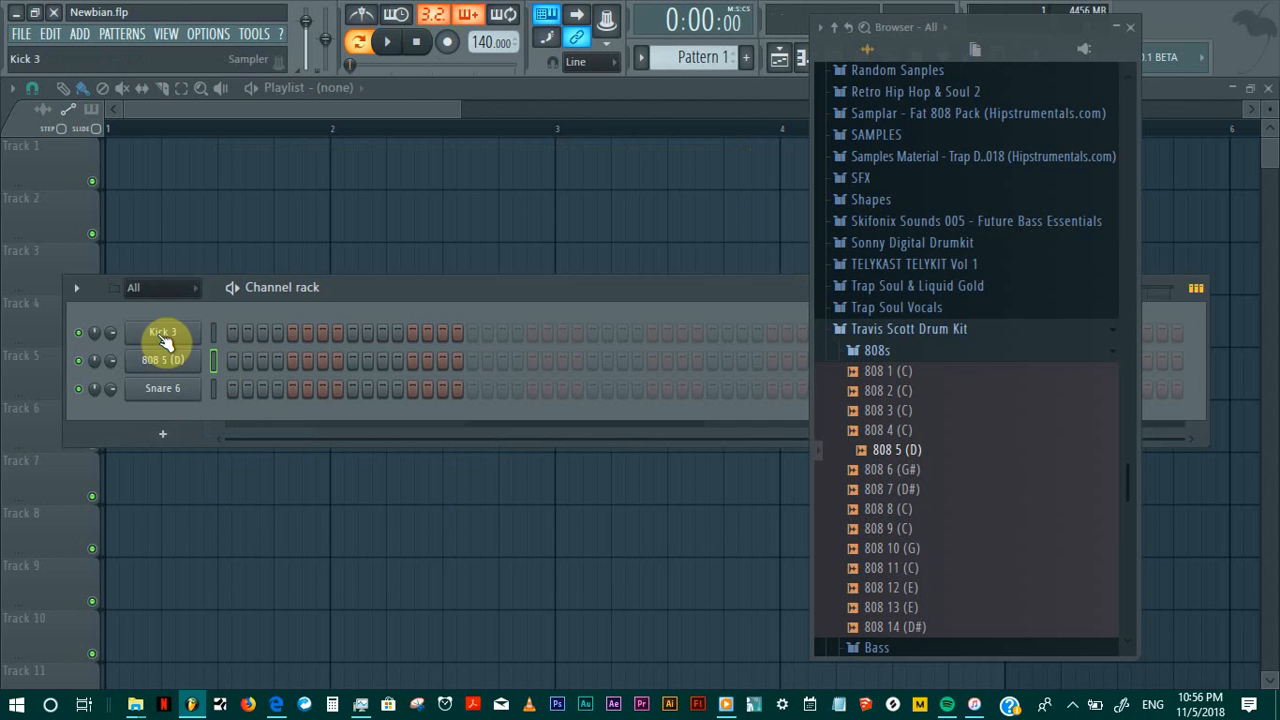
Step: Collapse the Travis Scott Drum Kit and expand the Johnny Juliano Fire Starter Pack down to its JOHNNYJ_hihat_closed folder
click(878, 352)
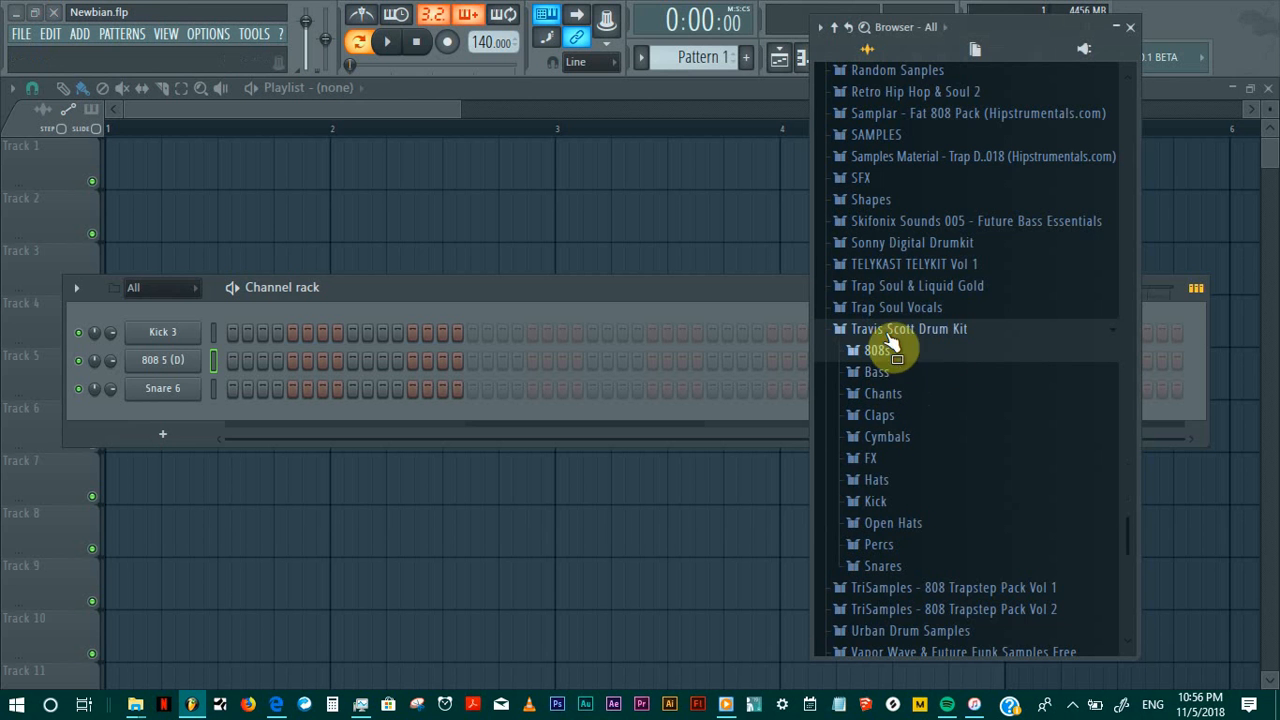
click(894, 331)
scroll(920, 360, up, 2)
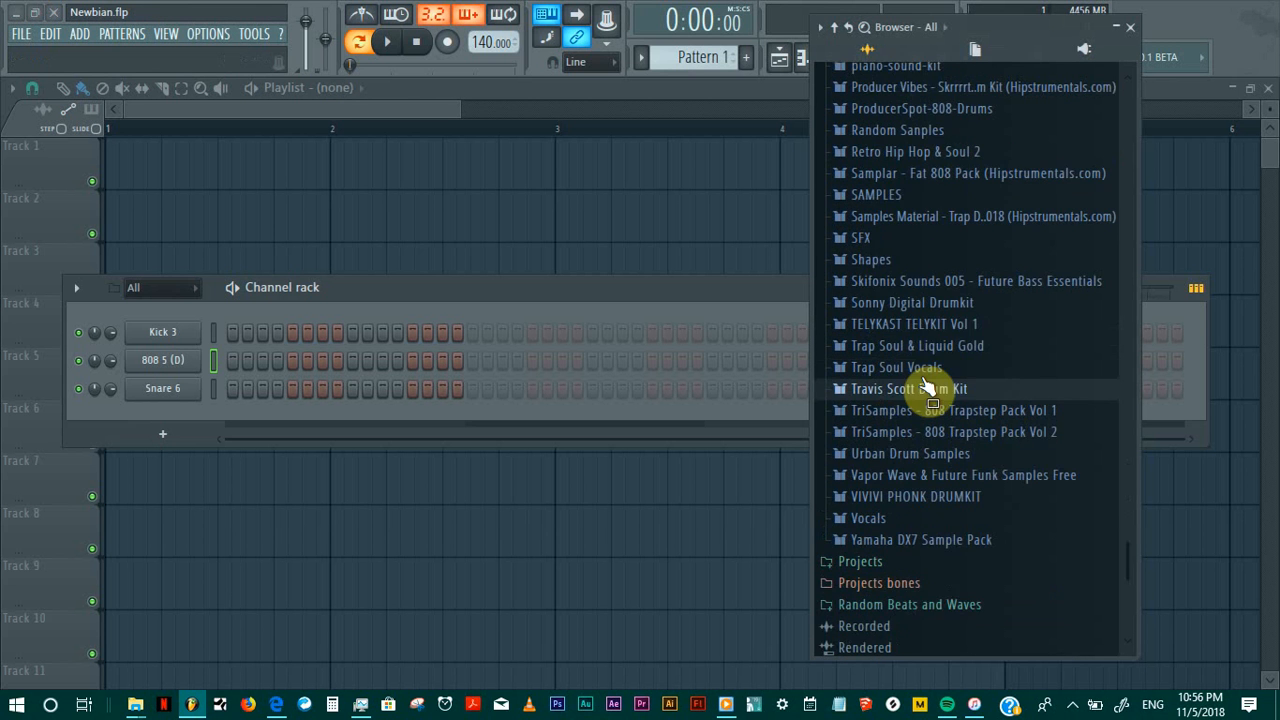
scroll(938, 366, up, 10)
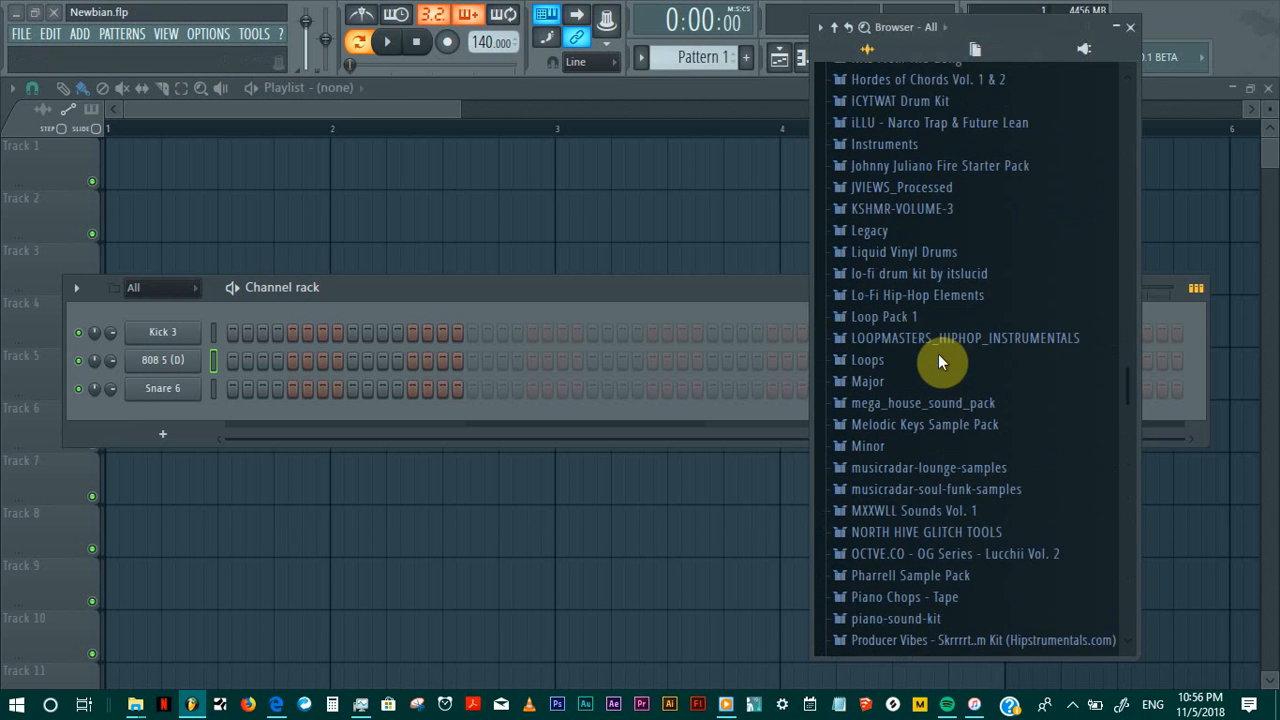
scroll(923, 368, up, 5)
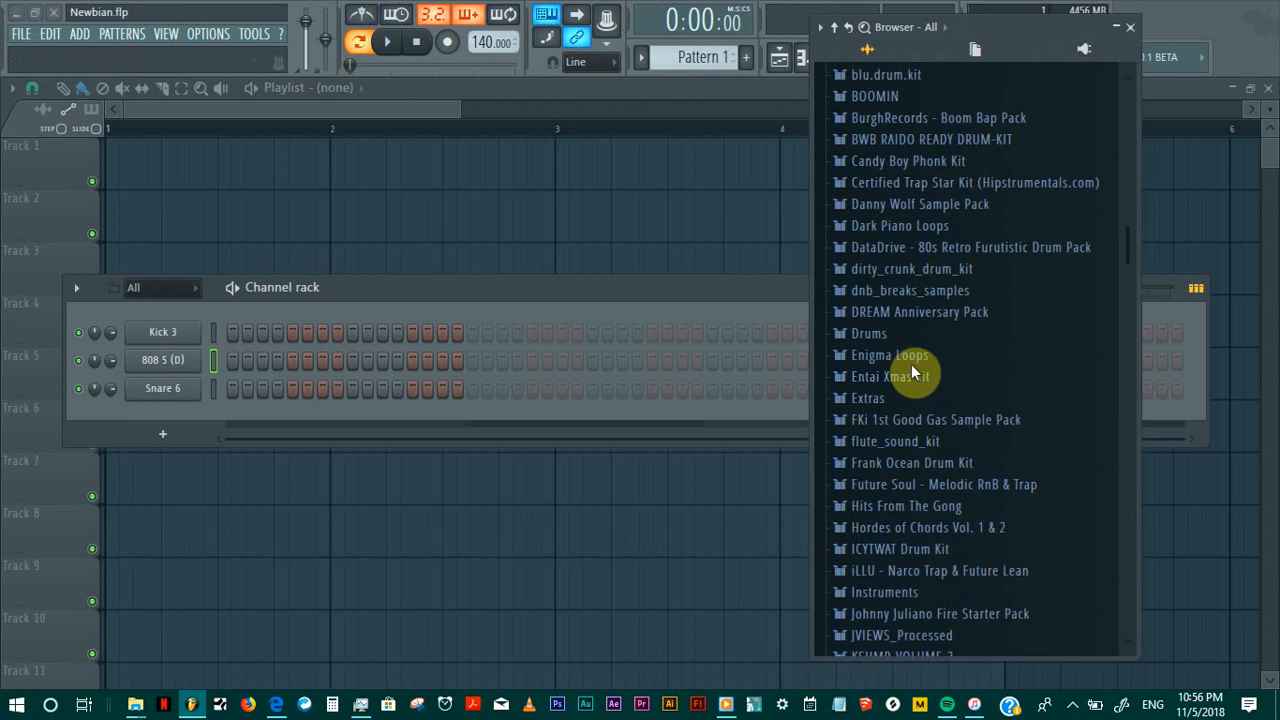
scroll(922, 372, up, 4)
scroll(940, 370, down, 3)
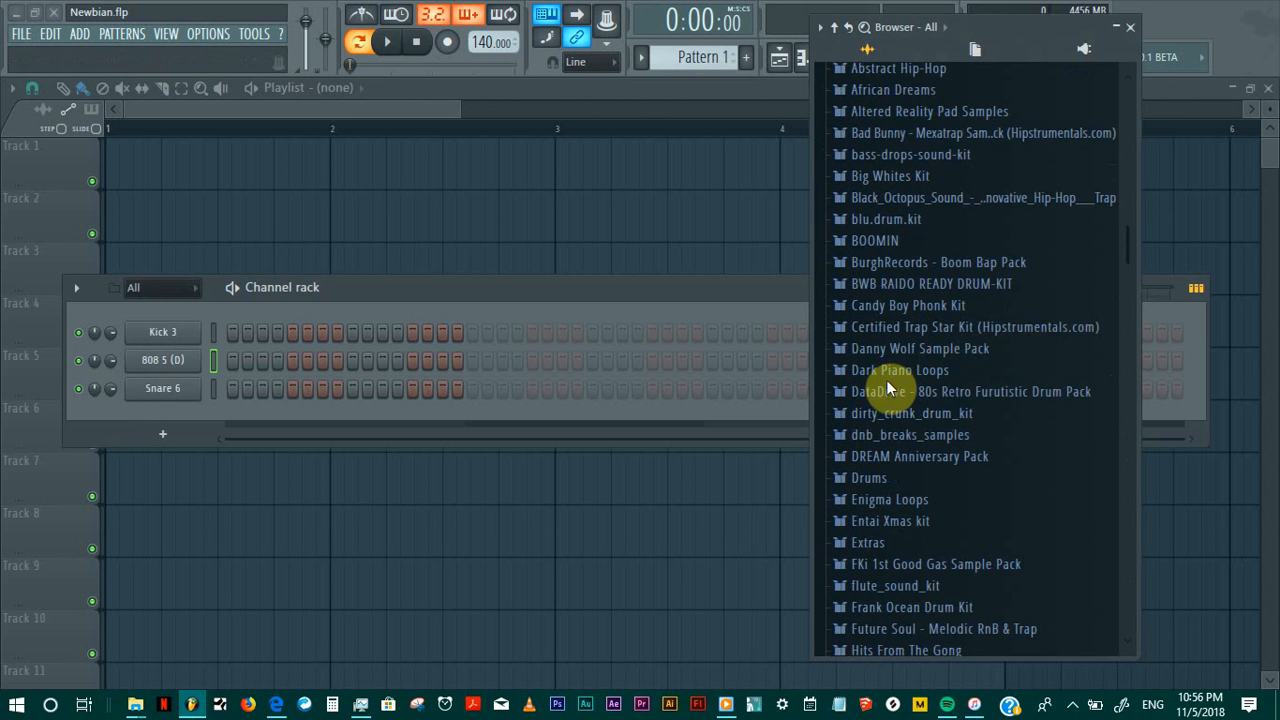
scroll(891, 409, down, 5)
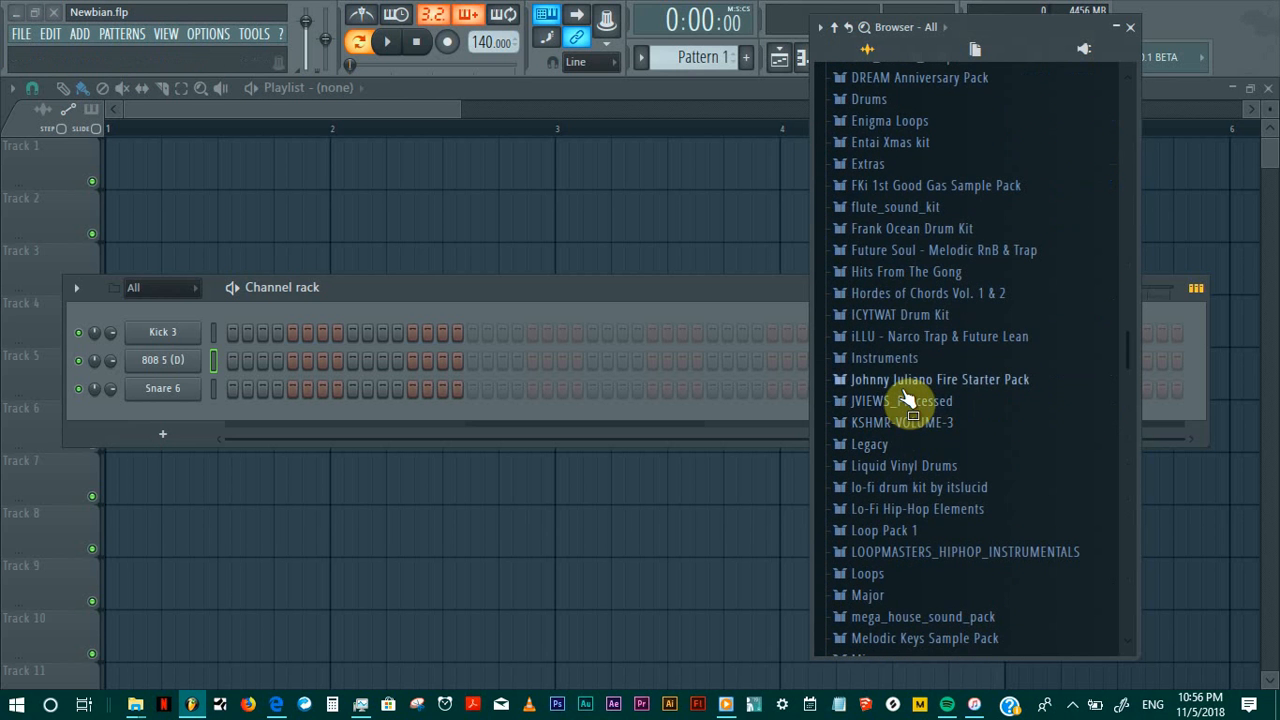
click(906, 382)
click(925, 402)
click(918, 424)
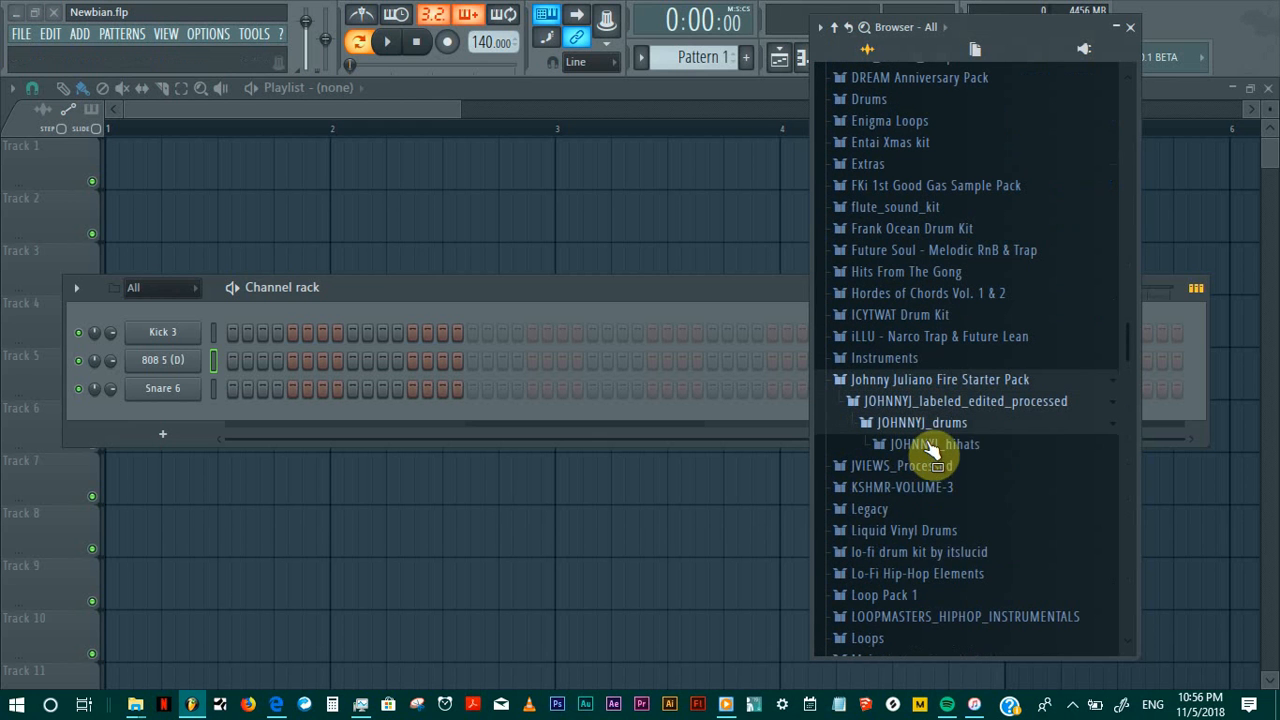
click(930, 446)
click(935, 467)
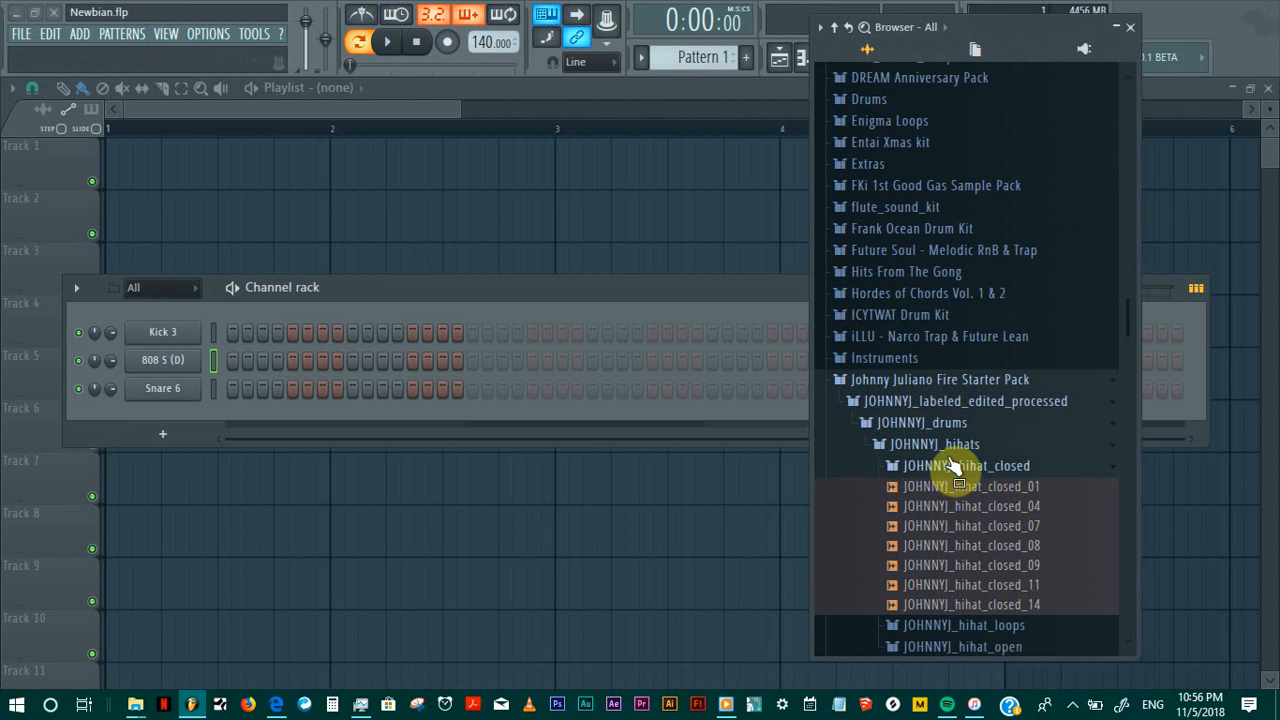
Step: Audition JOHNNYJ_hihat_closed_04 and 01, and add JOHNNYJ_hihat_closed_01 as a channel between 808 5 (D) and Snare 6
click(992, 507)
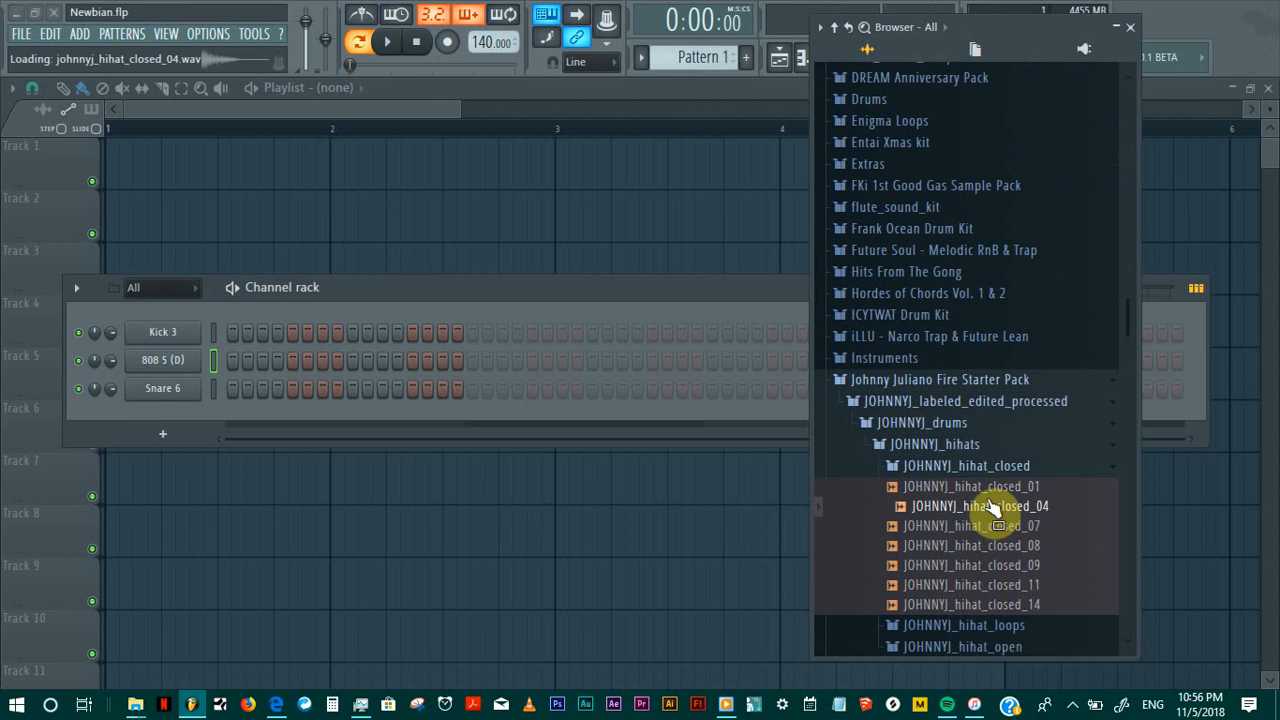
click(991, 490)
drag(982, 494, 169, 386)
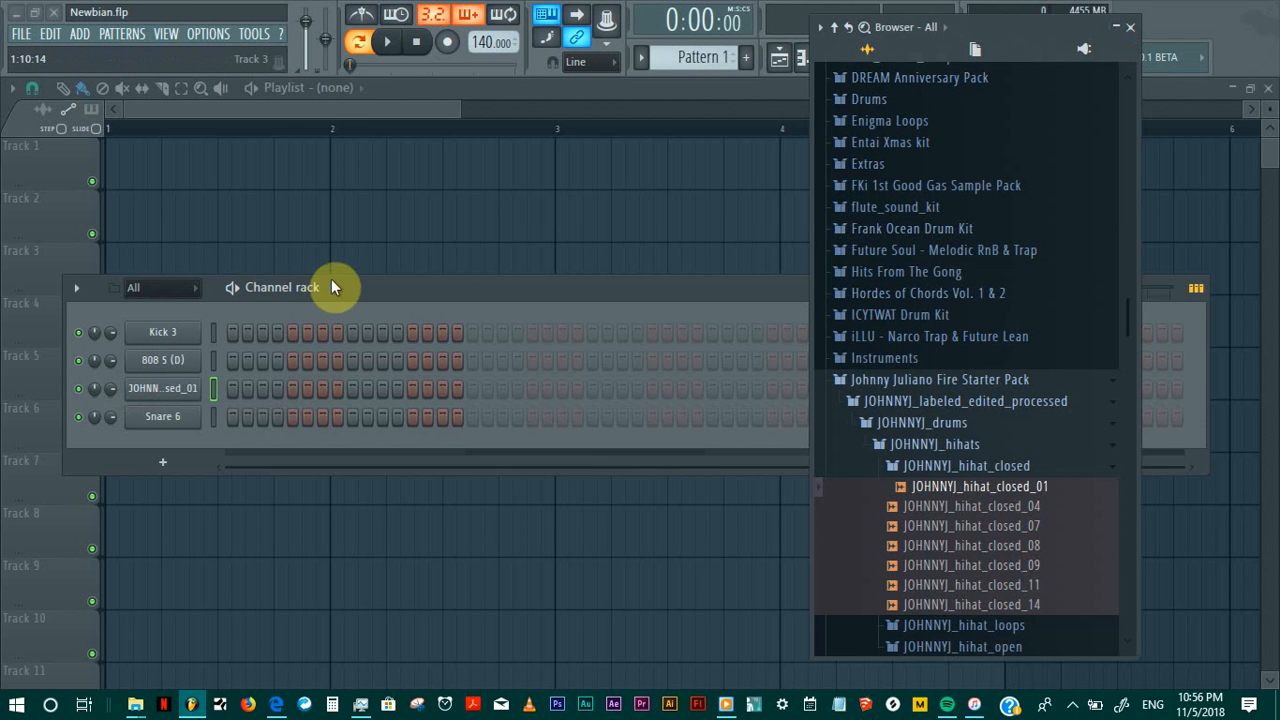
Step: Open the piano roll of the 808 5 (D) channel and return to the channel rack
drag(333, 287, 306, 178)
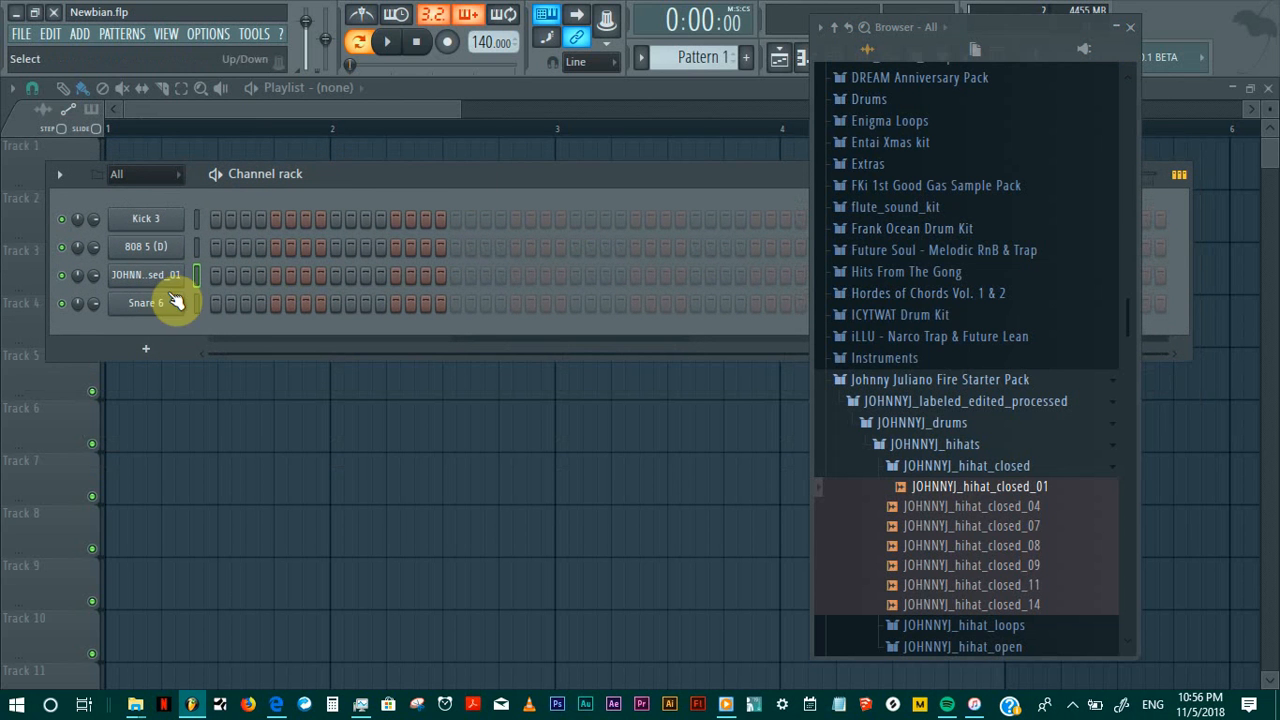
click(198, 225)
right_click(179, 248)
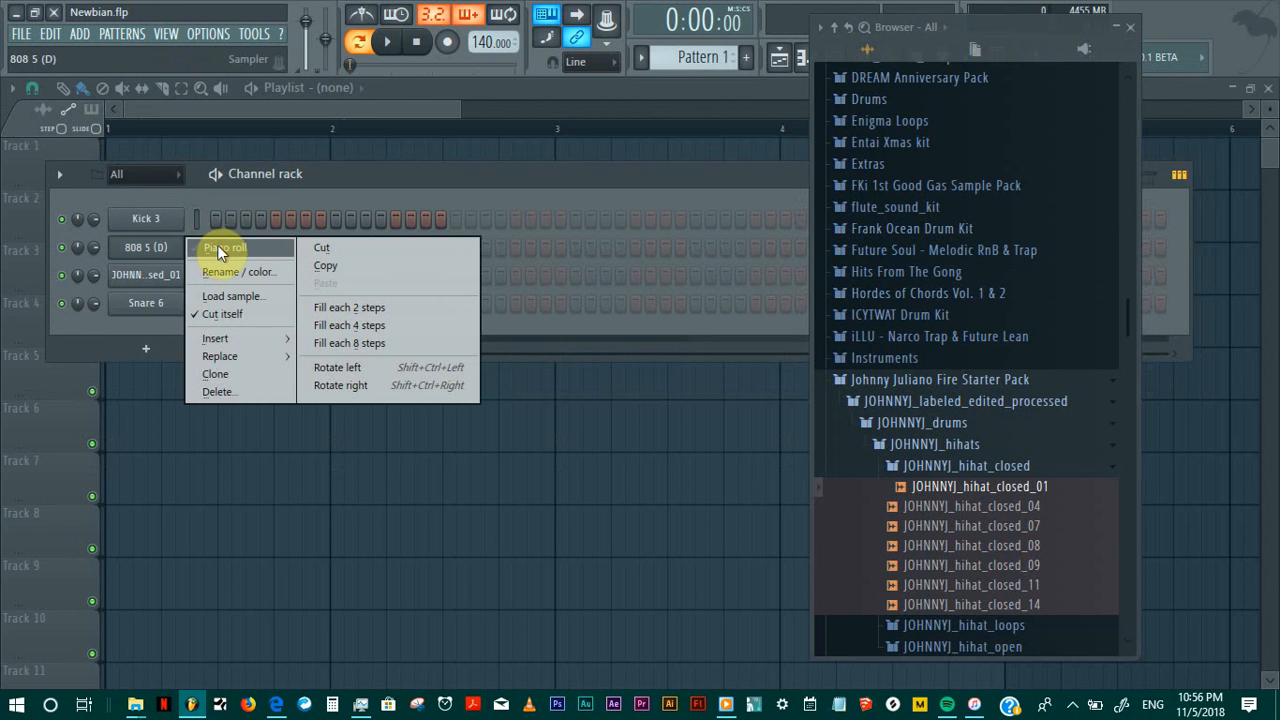
click(220, 250)
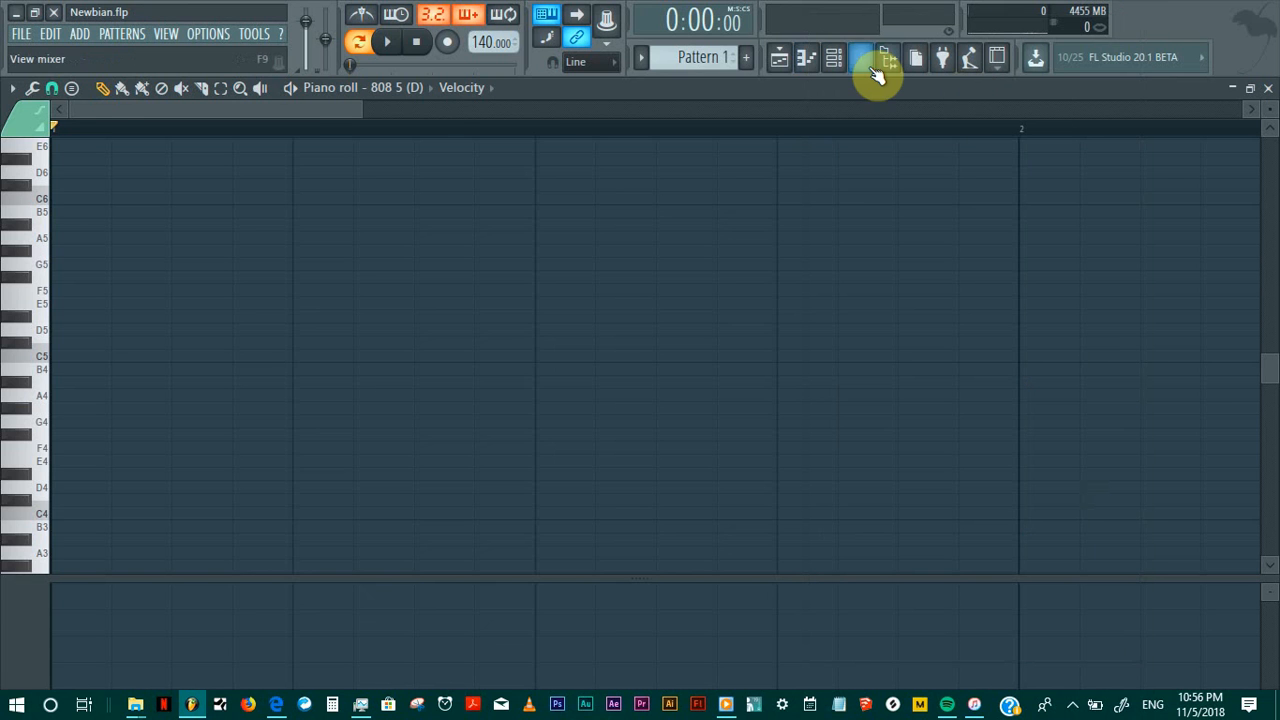
click(818, 64)
click(835, 66)
click(835, 66)
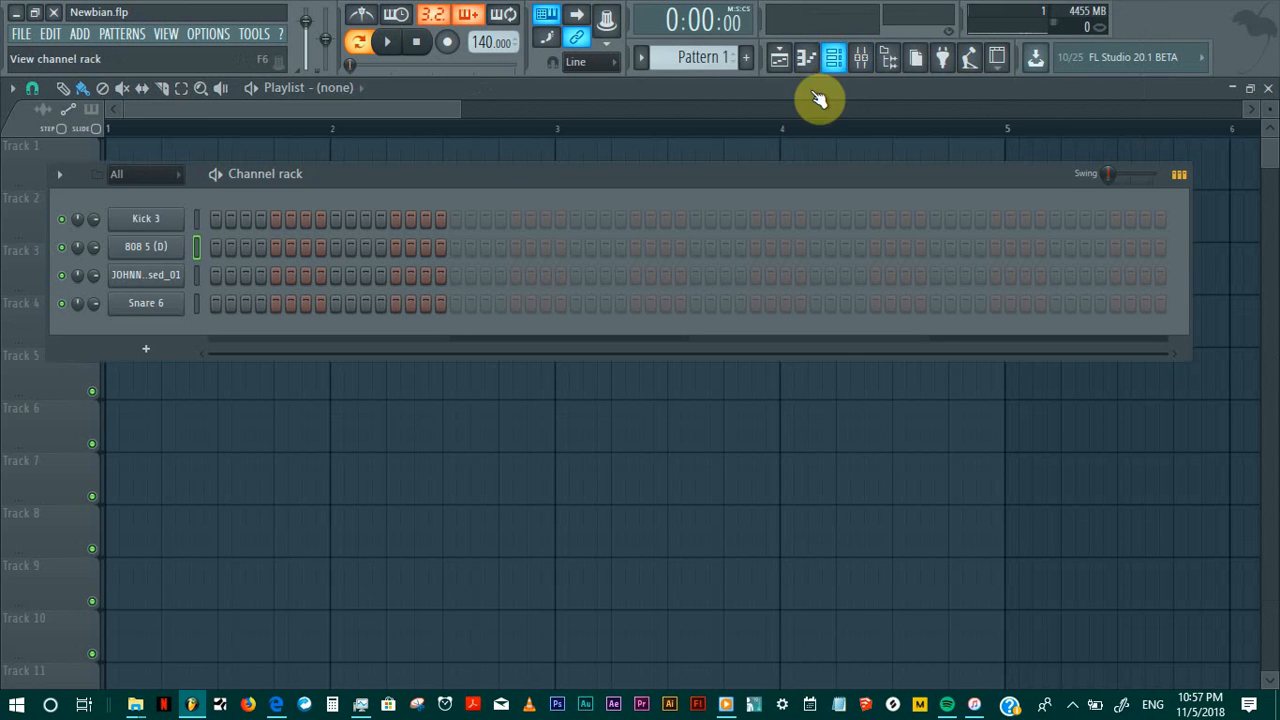
Step: Set the root note of the 808 5 (D) channel to D5 and show its sample settings
click(168, 251)
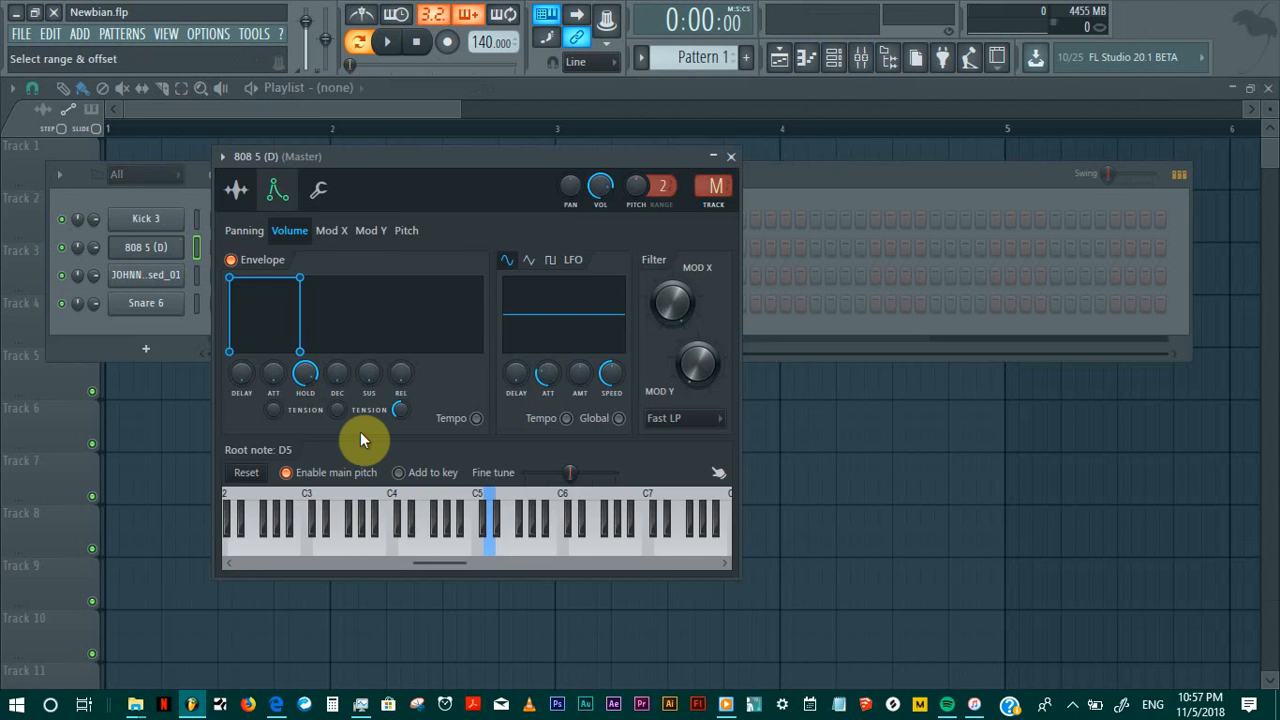
click(237, 190)
click(141, 250)
click(145, 252)
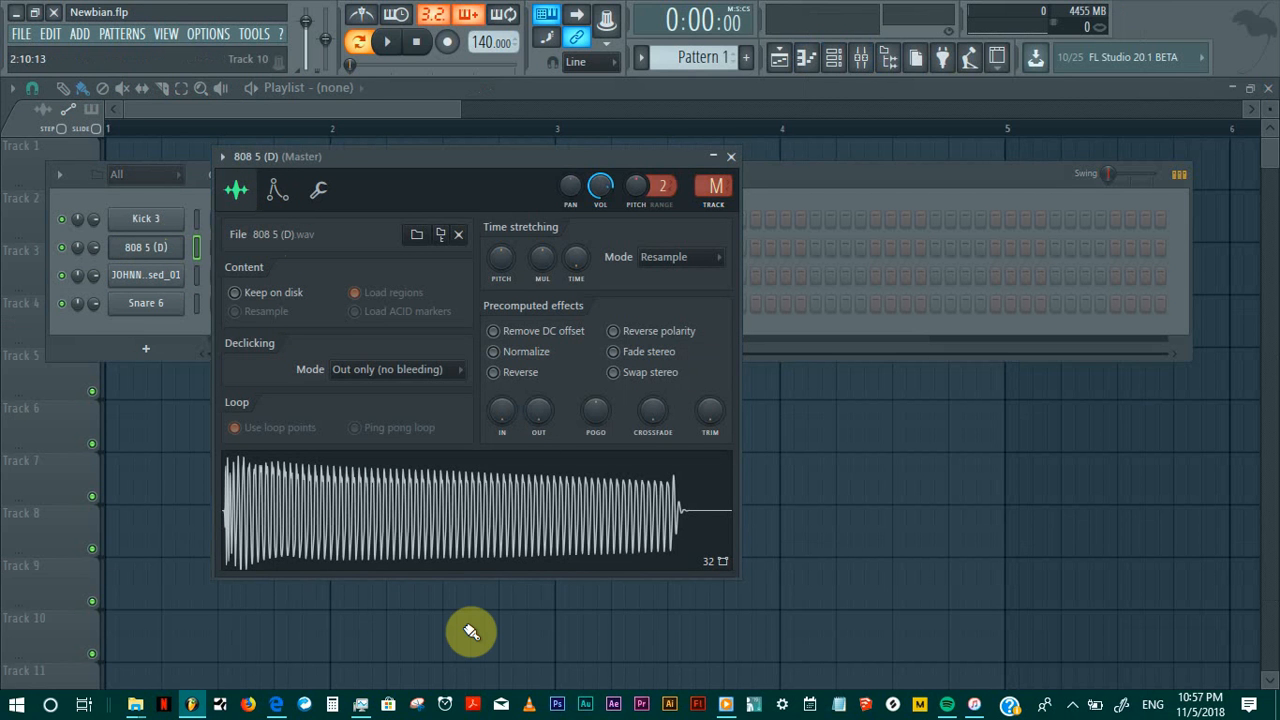
Step: Check the volume envelope and root note settings of the 808 5 (D) channel and return to its sample settings
click(279, 195)
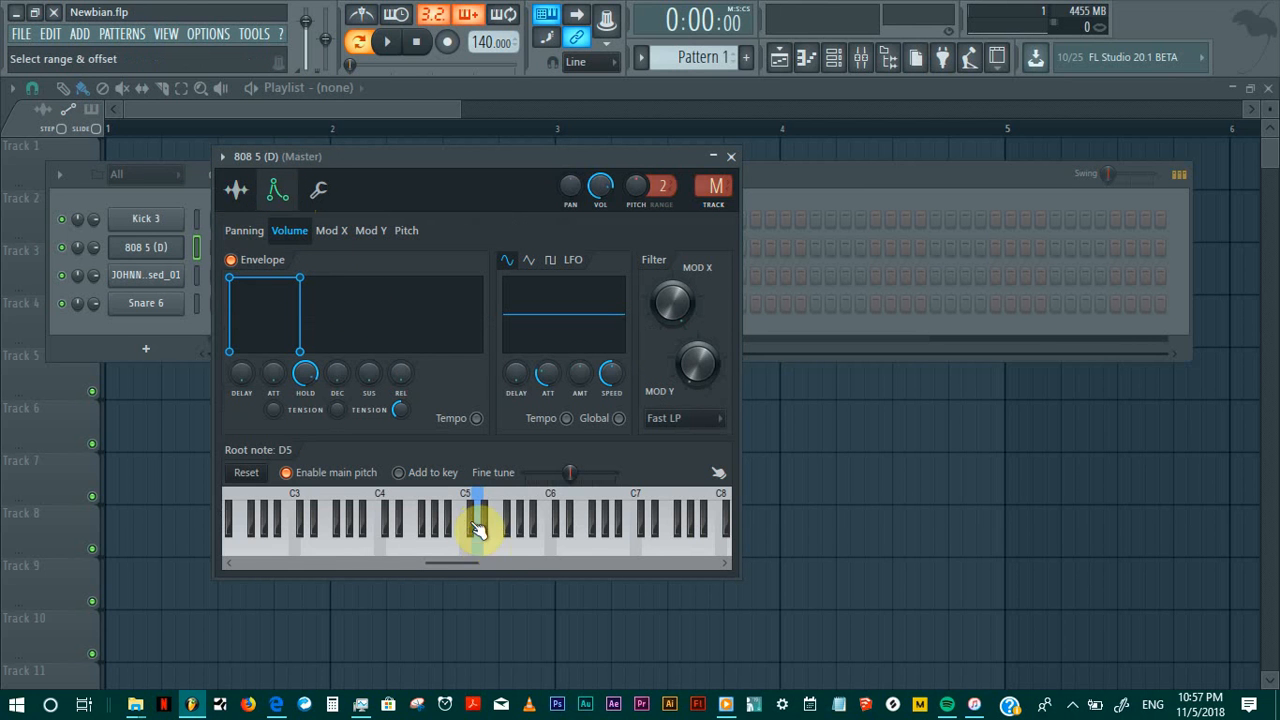
click(170, 257)
click(168, 259)
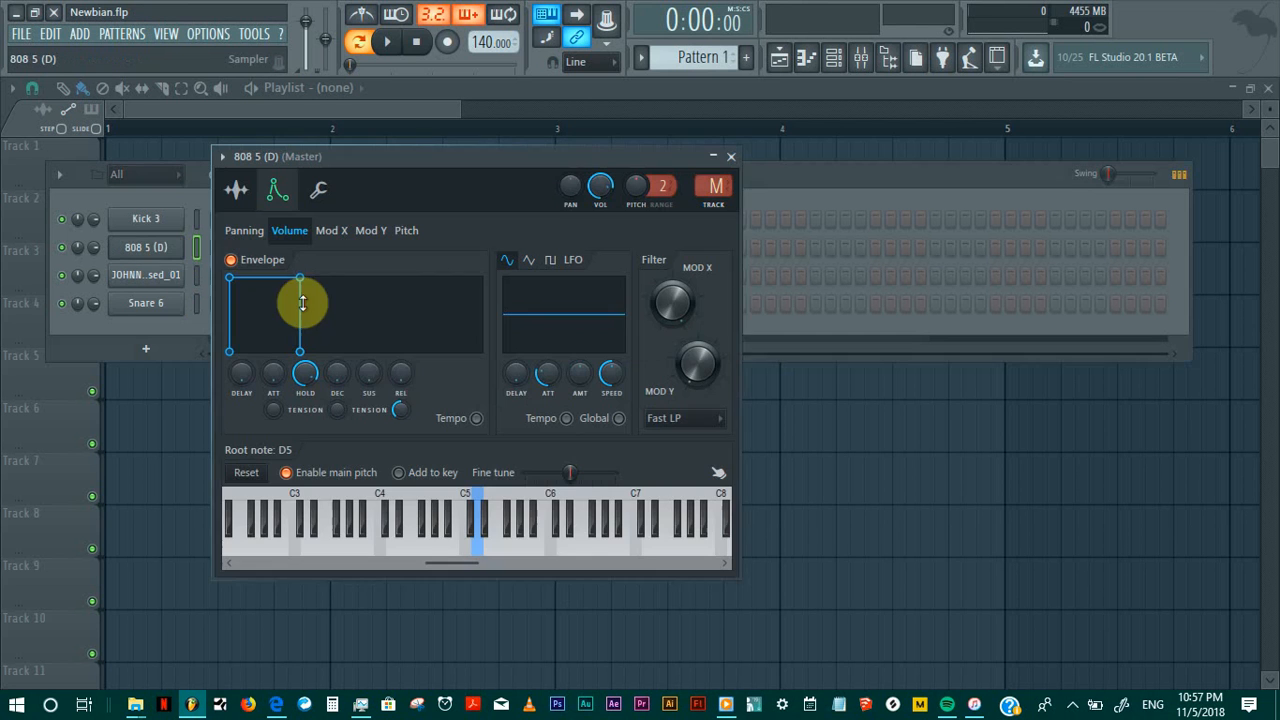
click(238, 192)
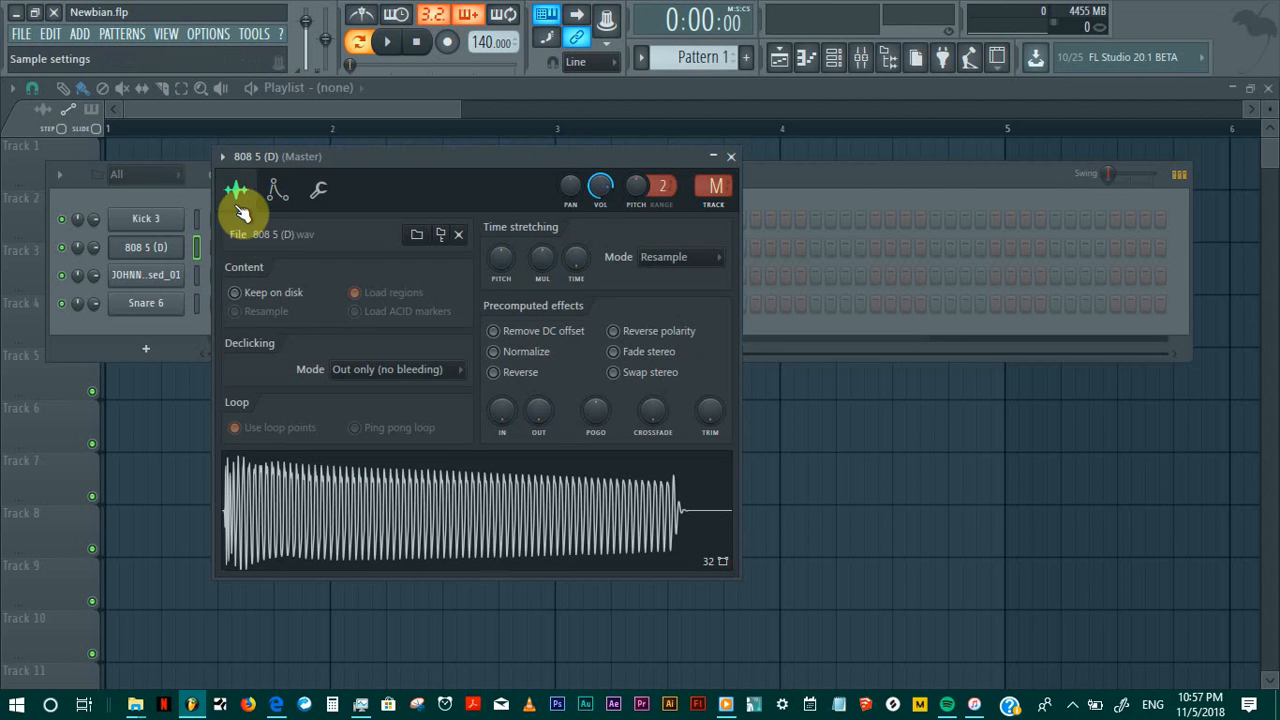
Step: Open the 808 5 (D) sample in Edison to detect its pitch regions, and close the Edison and channel windows
right_click(386, 498)
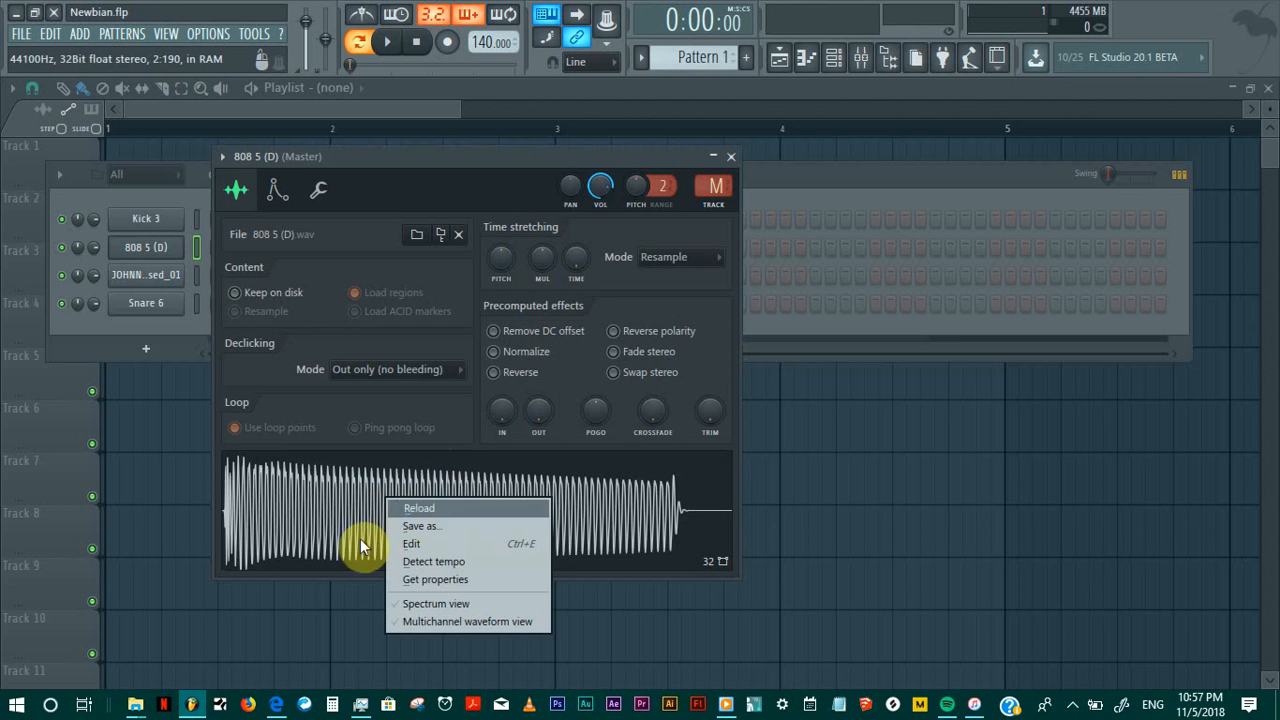
click(444, 549)
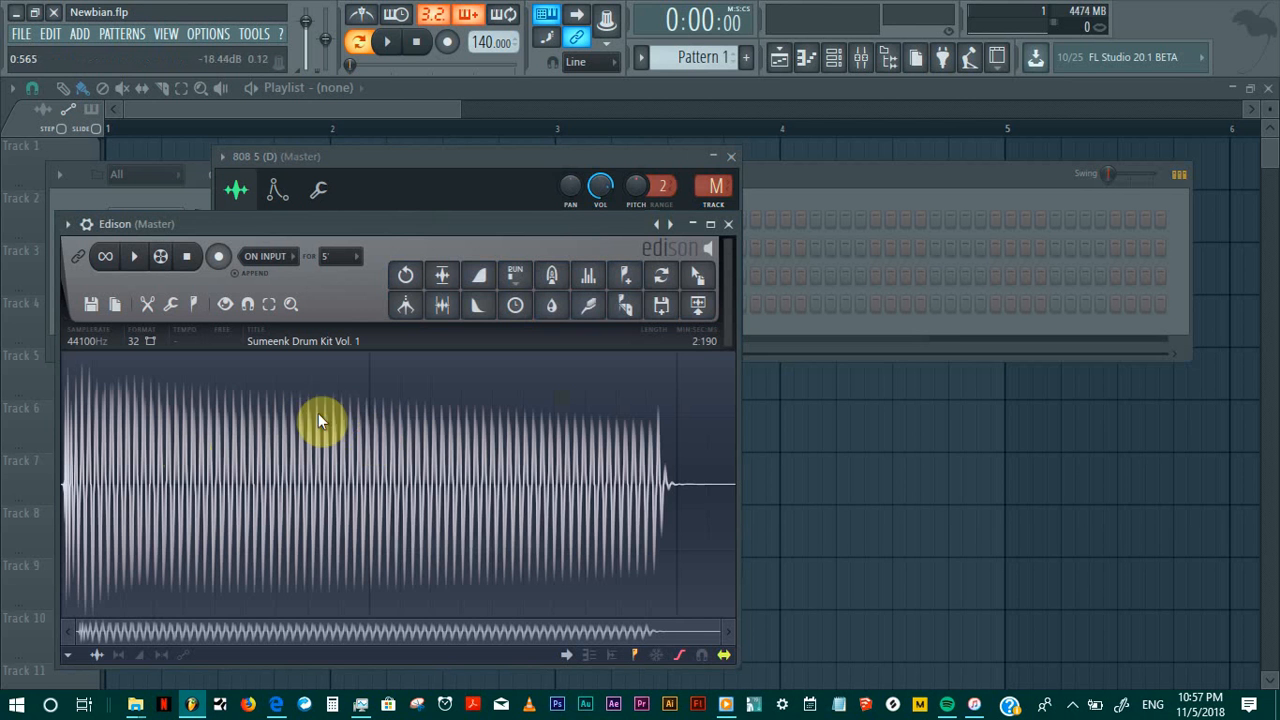
right_click(377, 434)
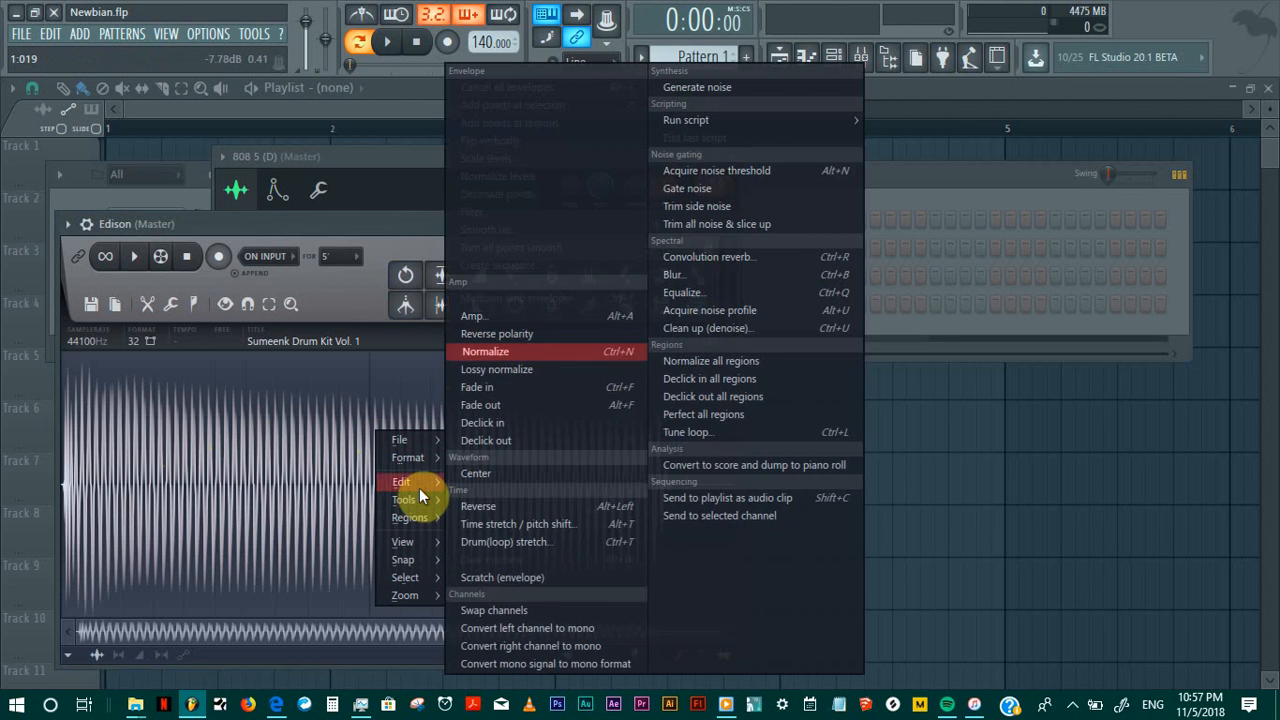
mouse_move(410, 518)
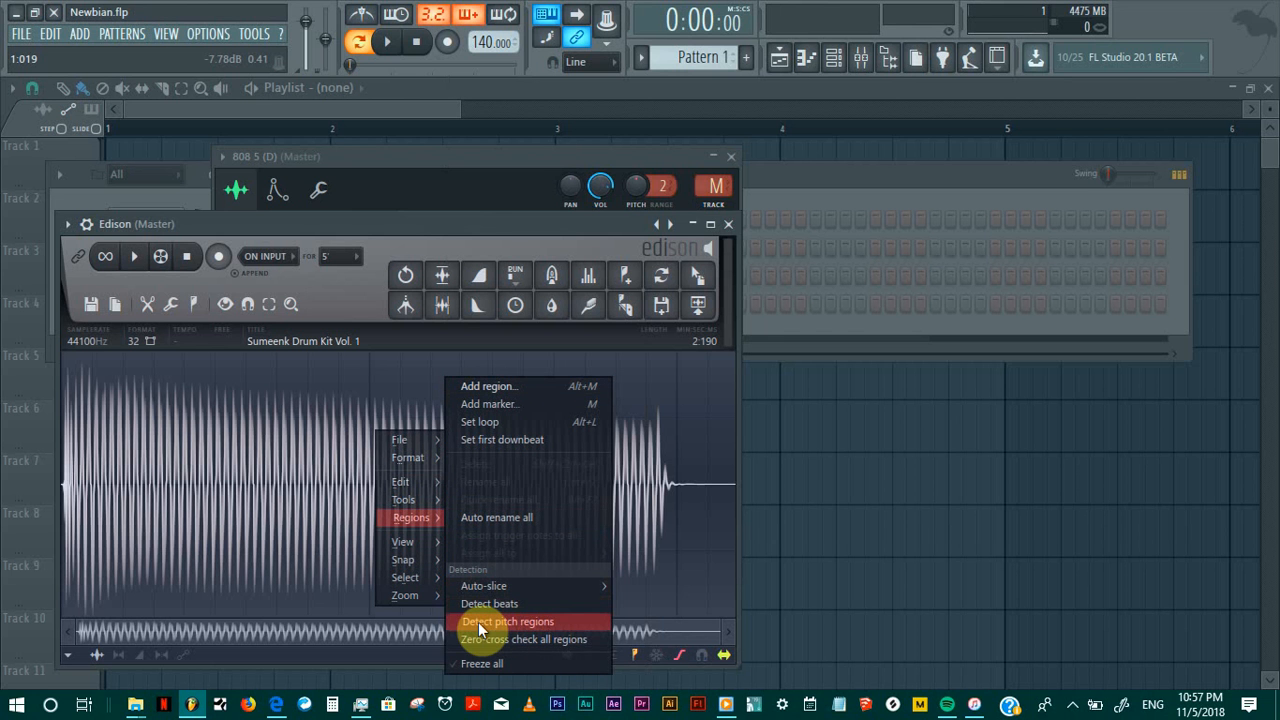
click(500, 622)
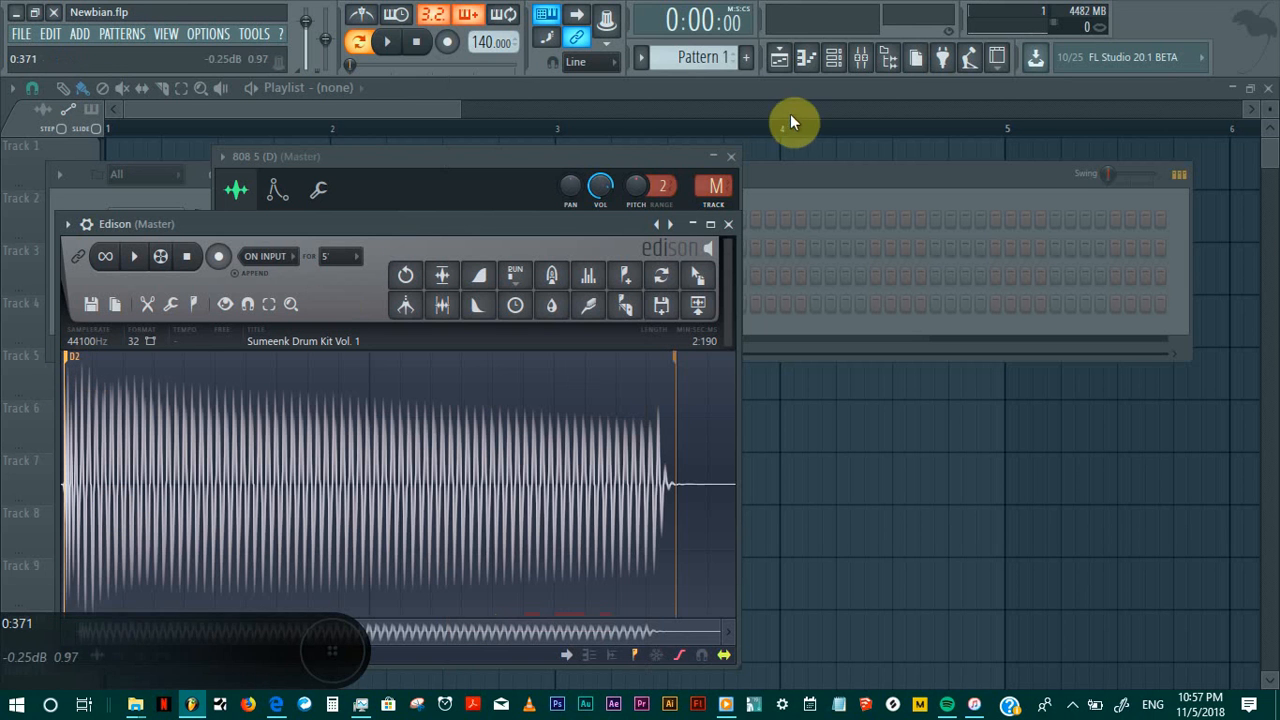
click(731, 156)
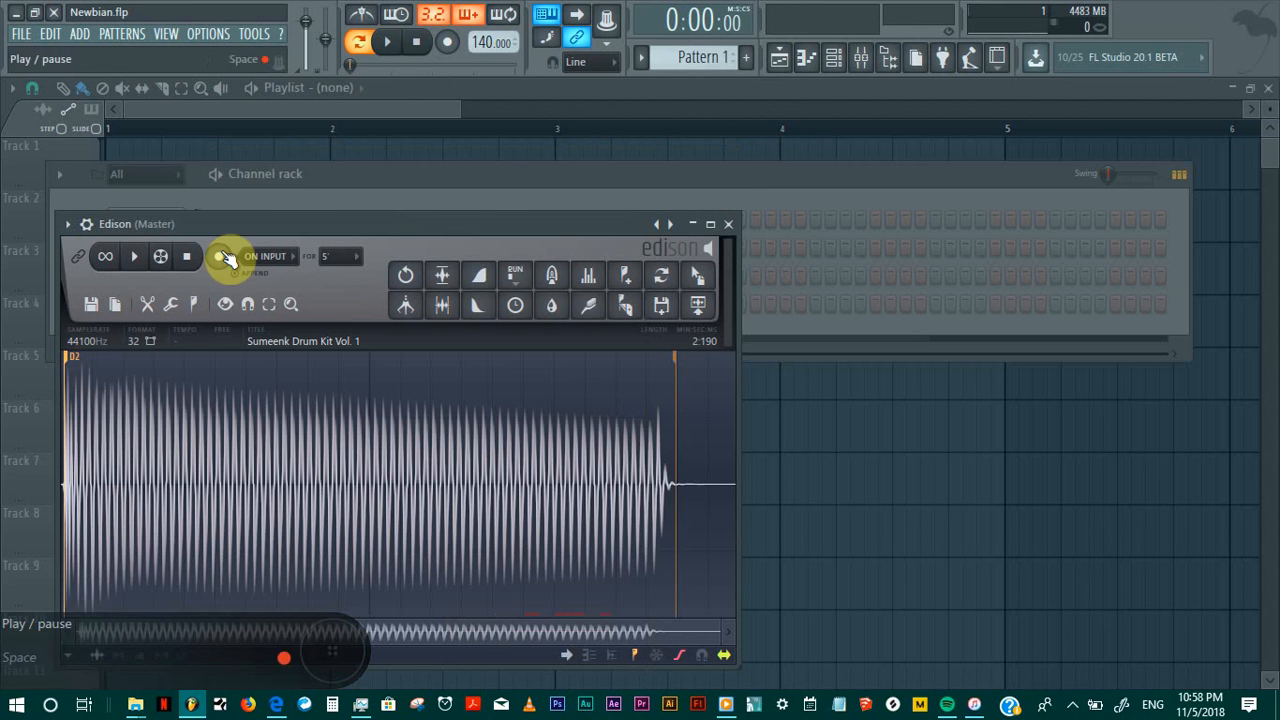
click(728, 224)
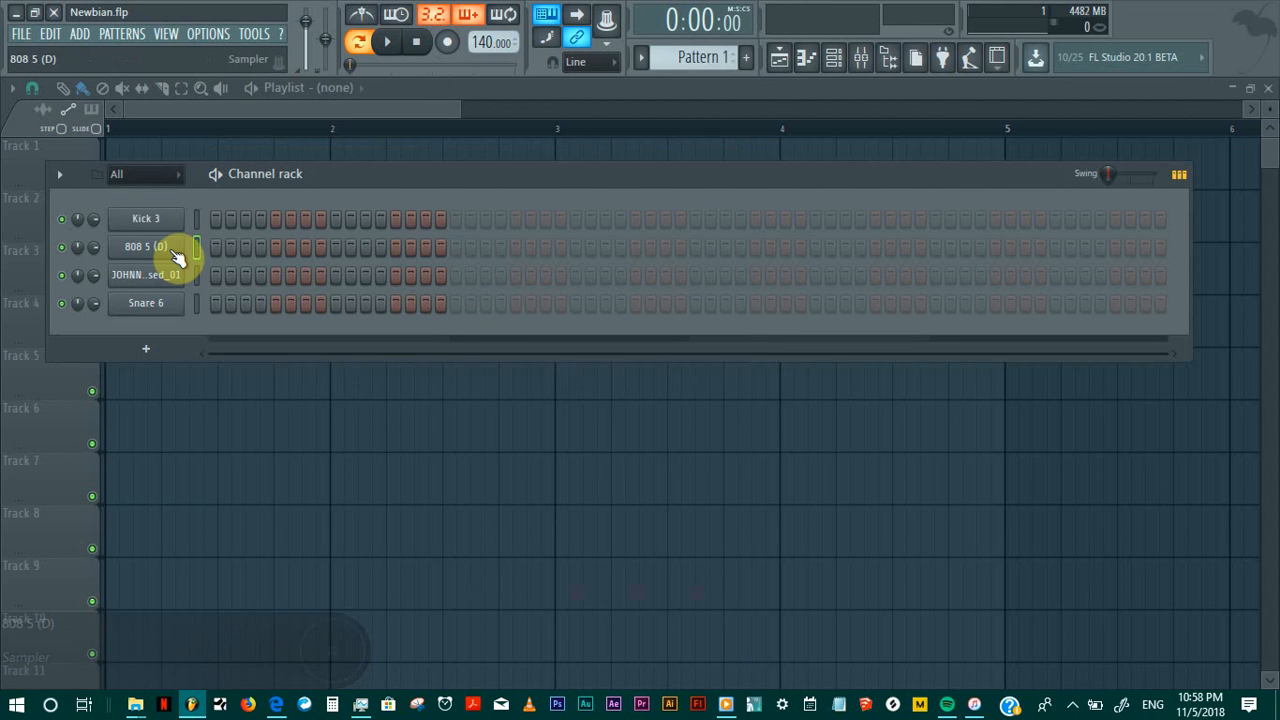
Step: Open the piano roll of the 808 5 (D) channel and place an eight-step D5 note at the start of bar 1
right_click(181, 243)
click(212, 247)
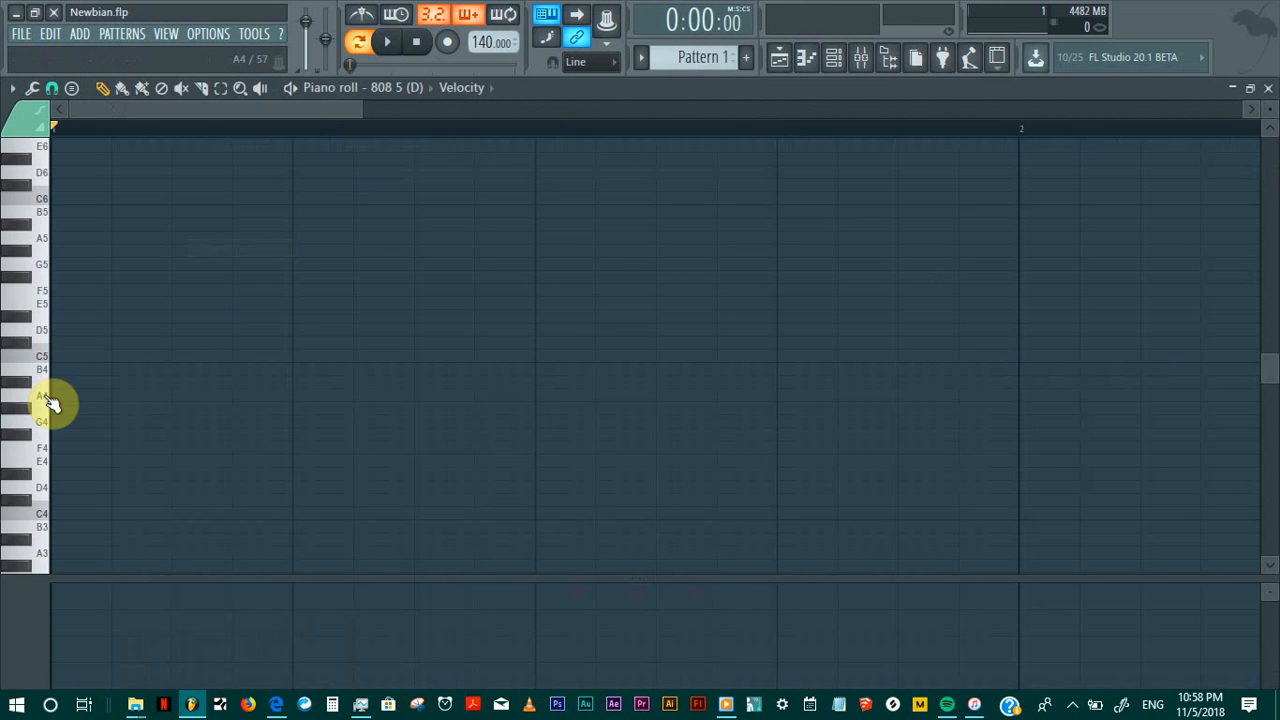
click(52, 329)
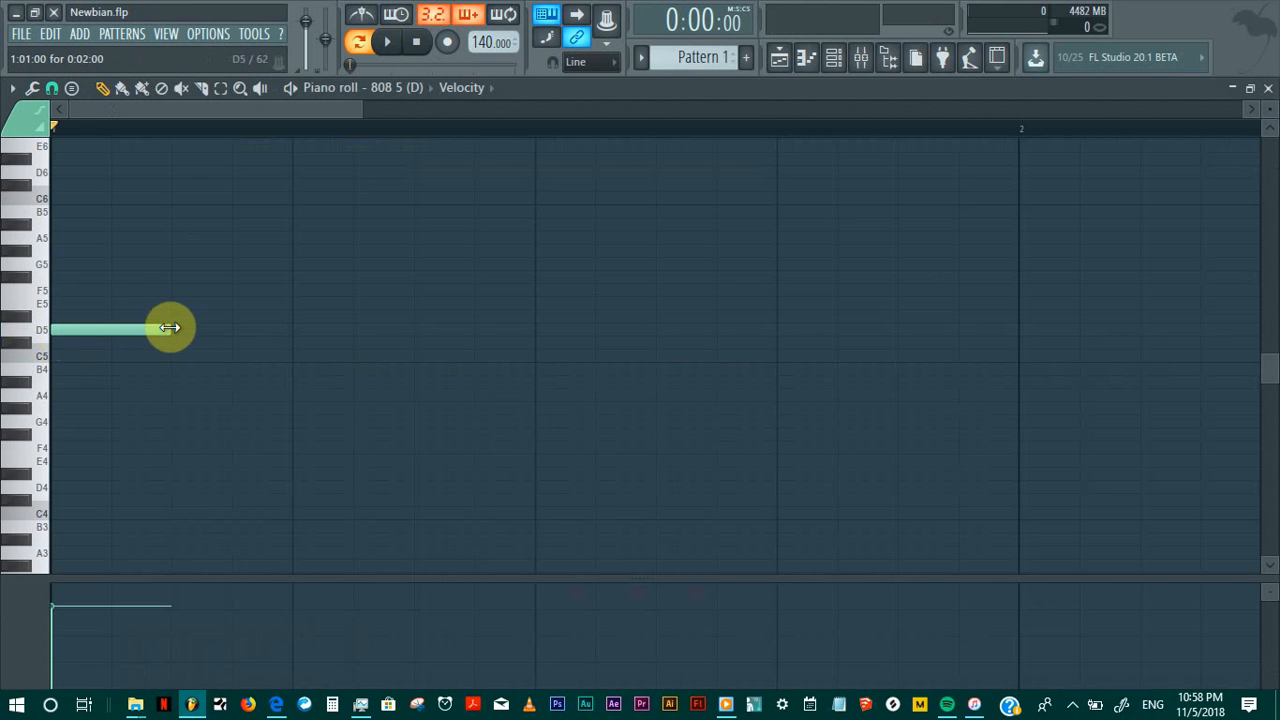
drag(170, 328, 514, 331)
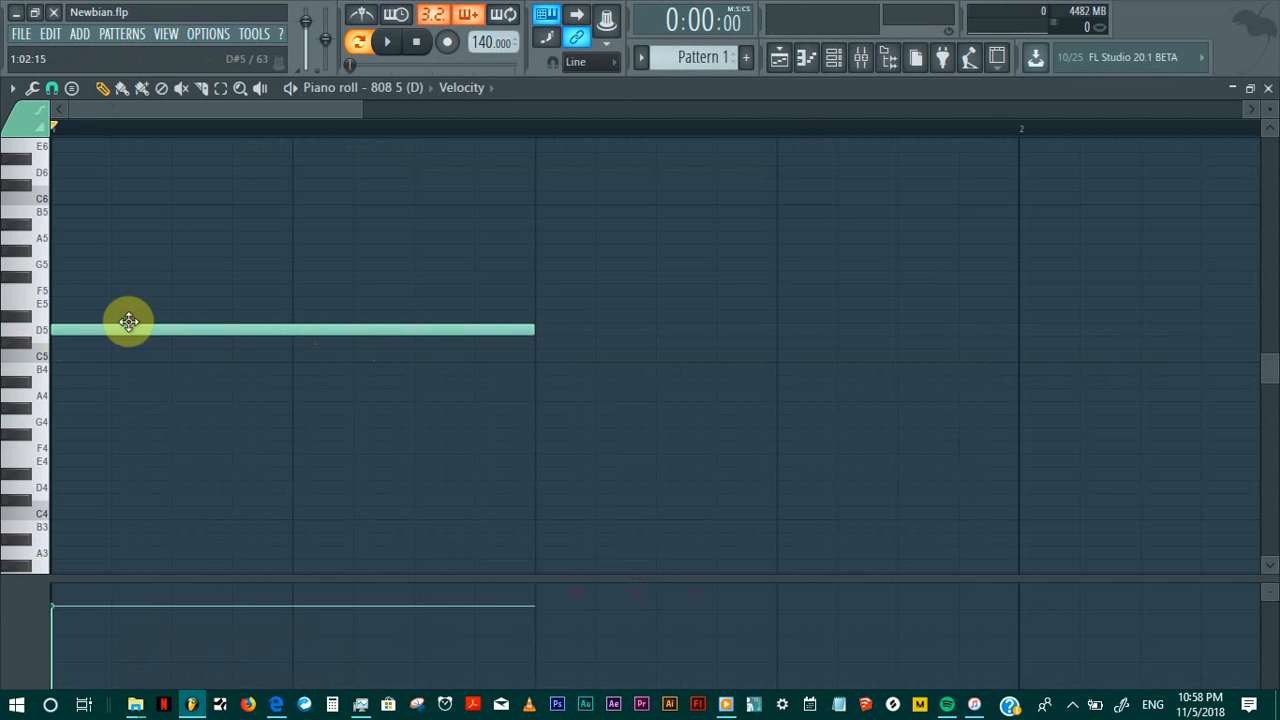
Step: Try the opening note at G5 and A5, and replace it with an eight-step D6 note at the start of bar 1
drag(129, 321, 60, 264)
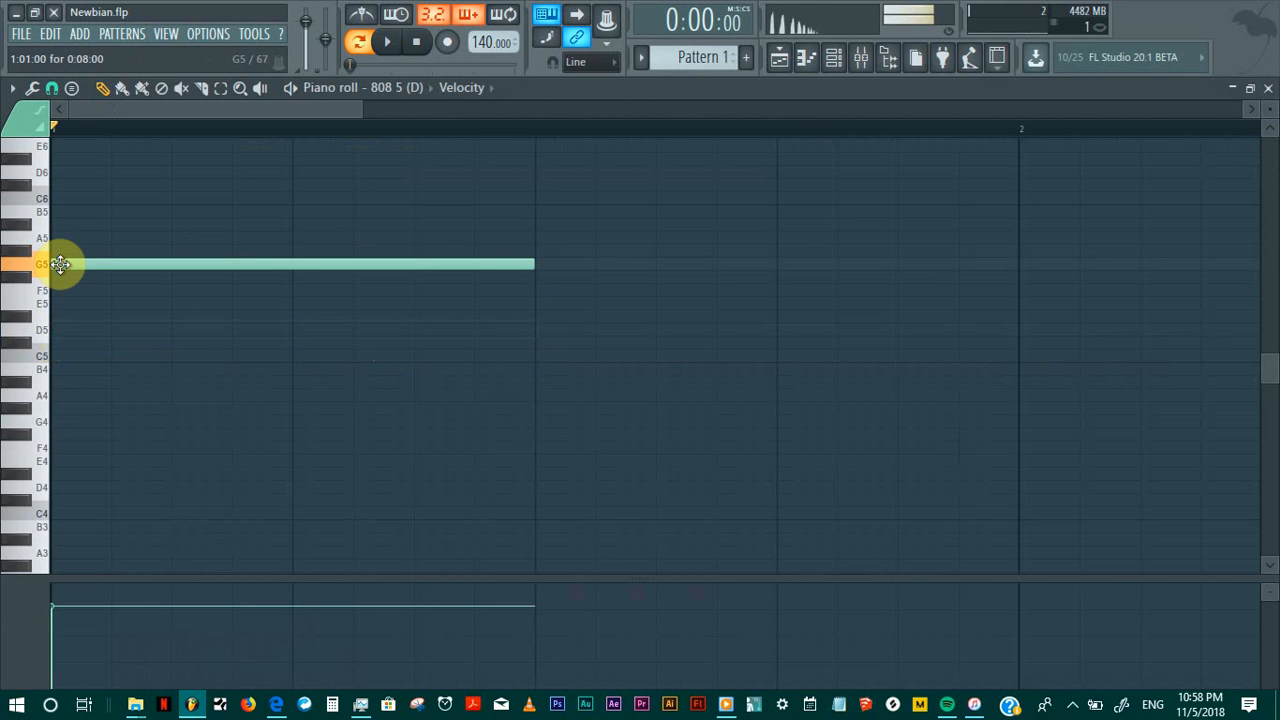
right_click(74, 266)
click(63, 239)
right_click(68, 239)
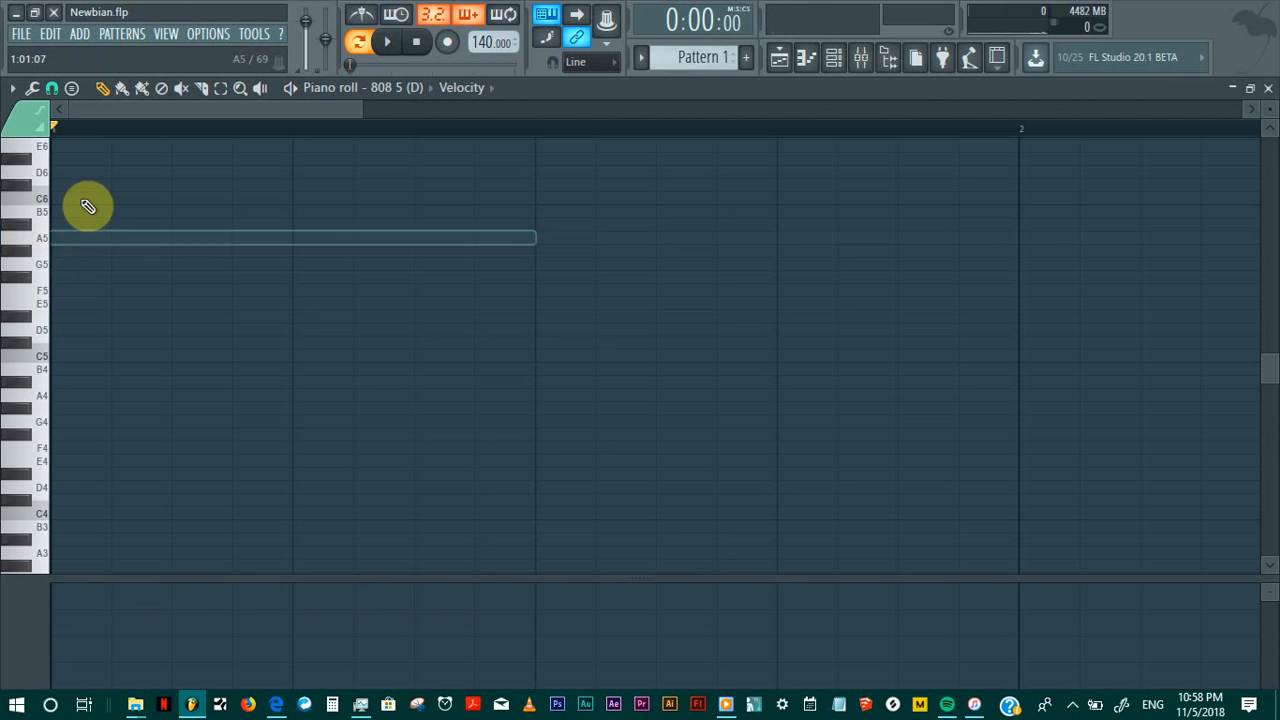
click(80, 172)
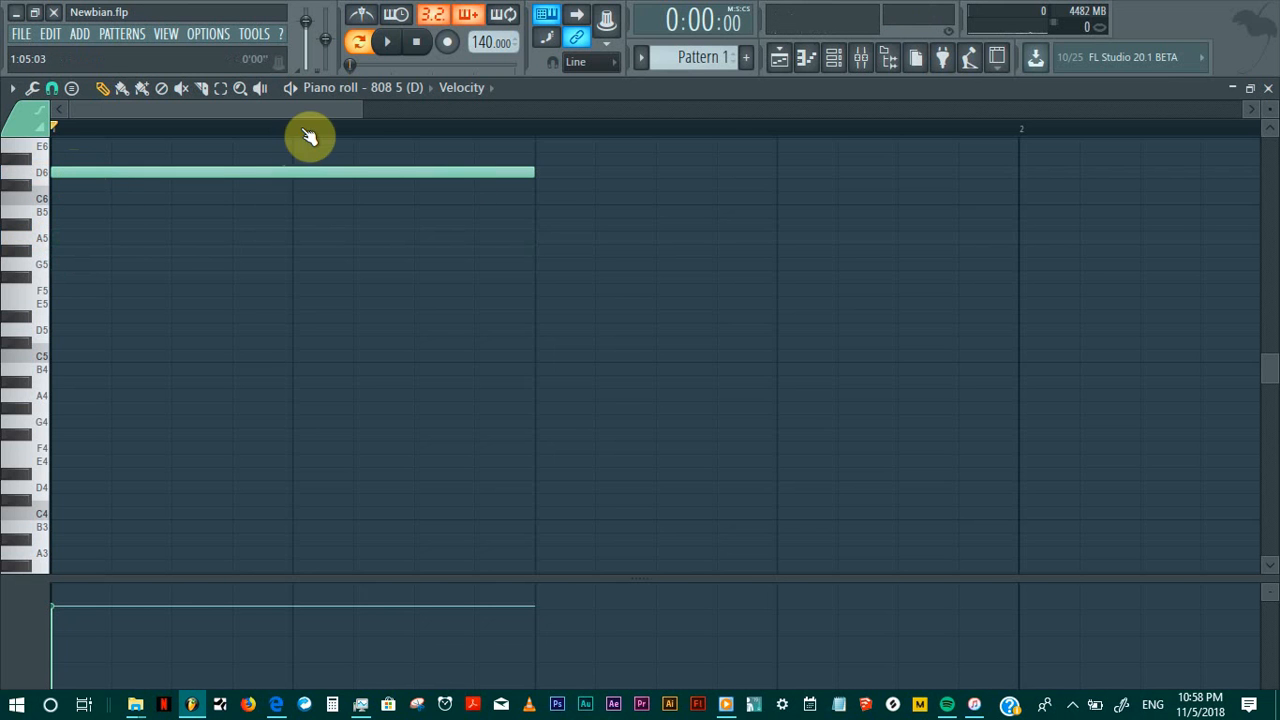
Step: Play back the opening D6 note and add a second eight-step D6 note starting on beat 4 of bar 1
drag(364, 110, 570, 108)
scroll(463, 300, up, 5)
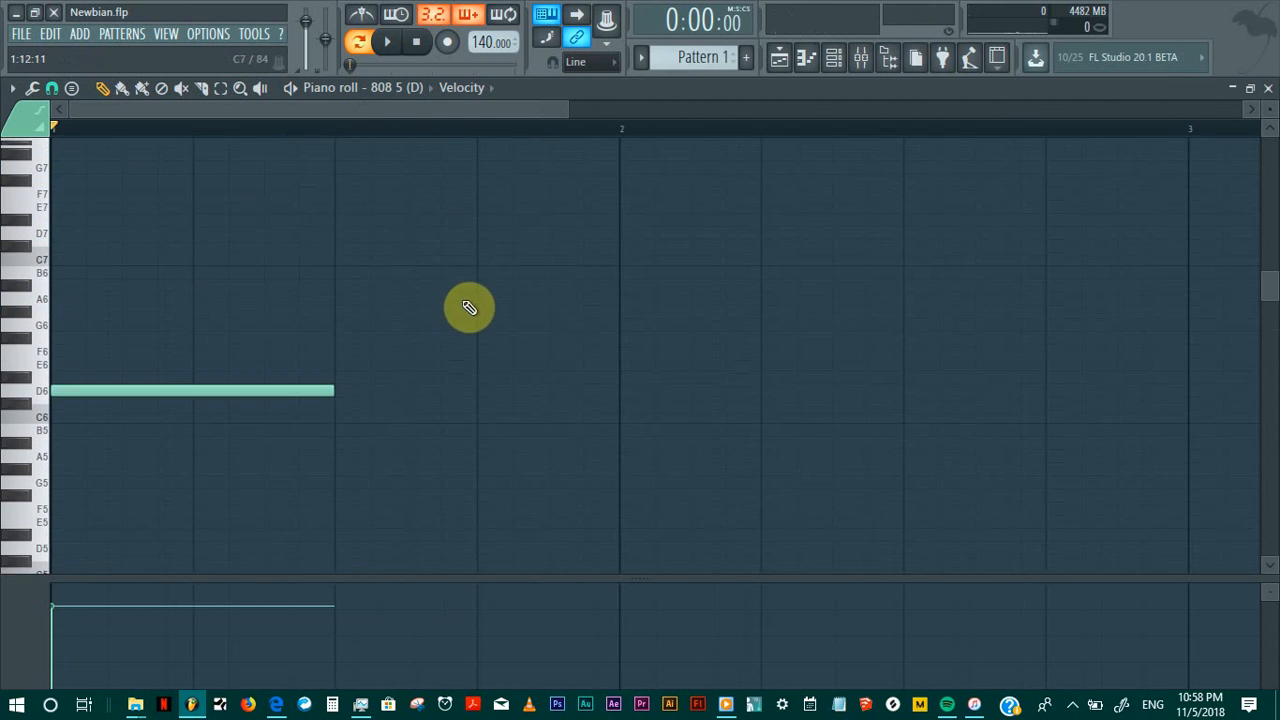
key(space)
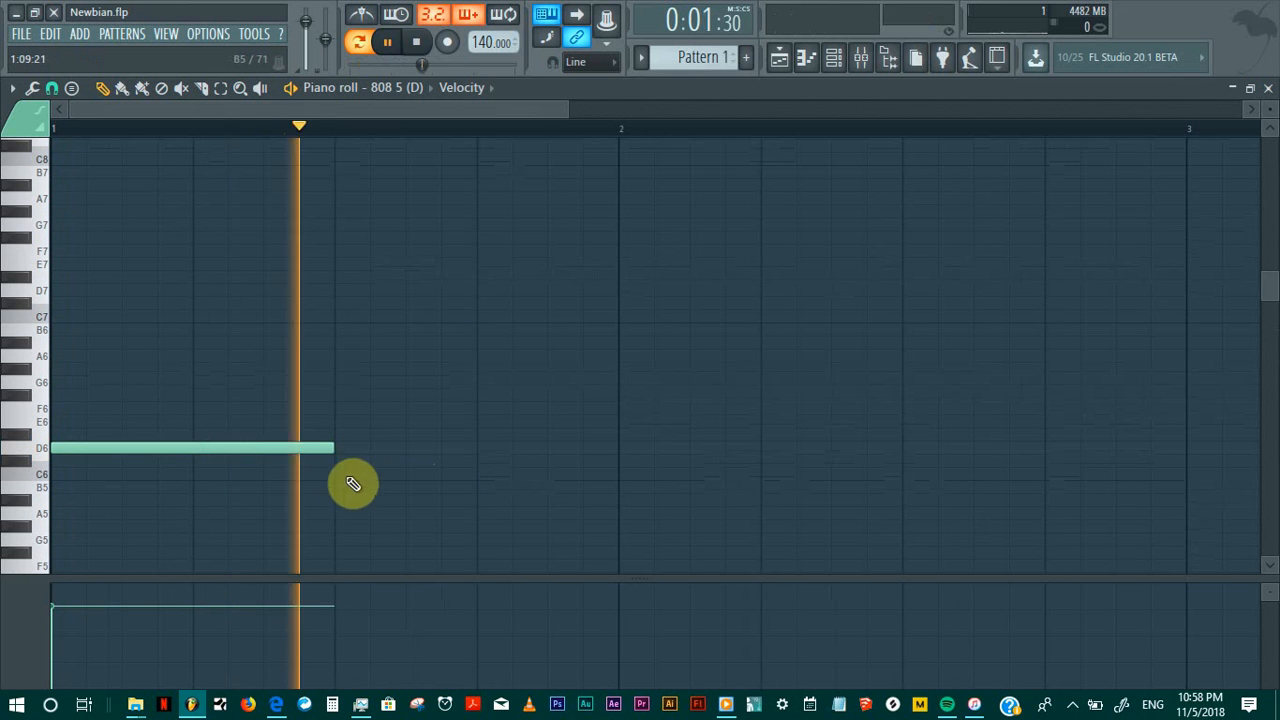
key(space)
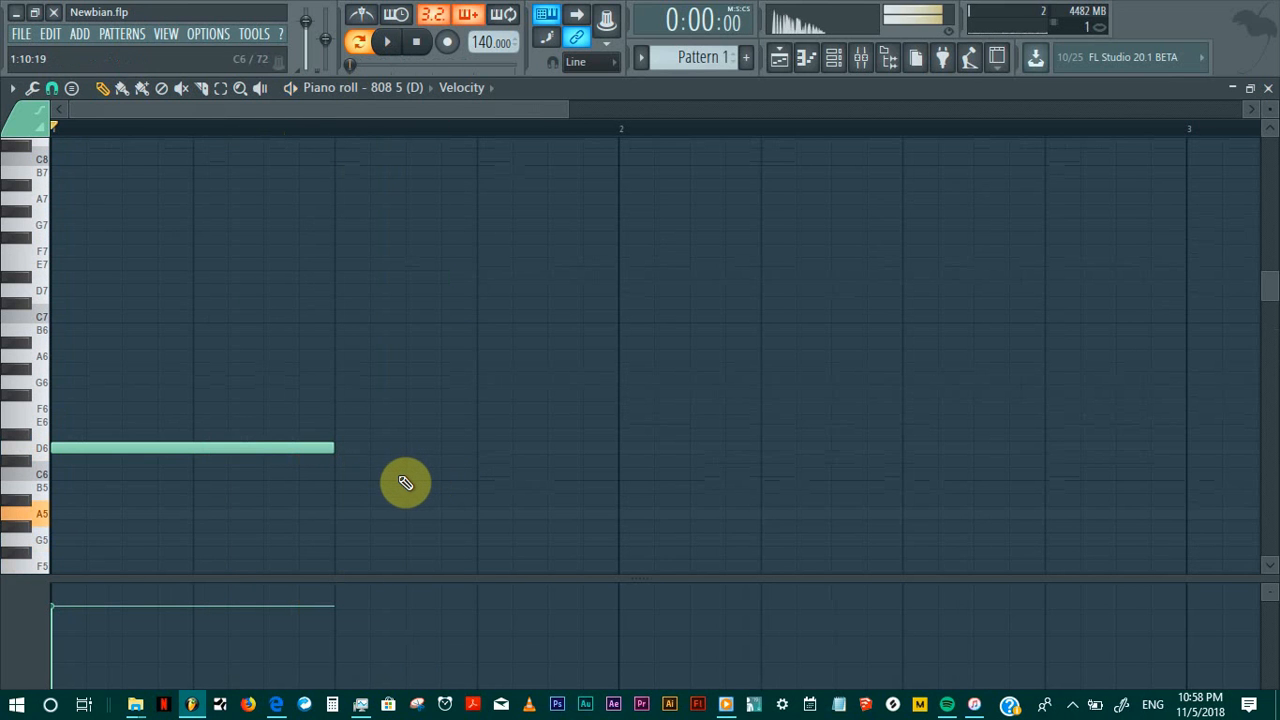
key(space)
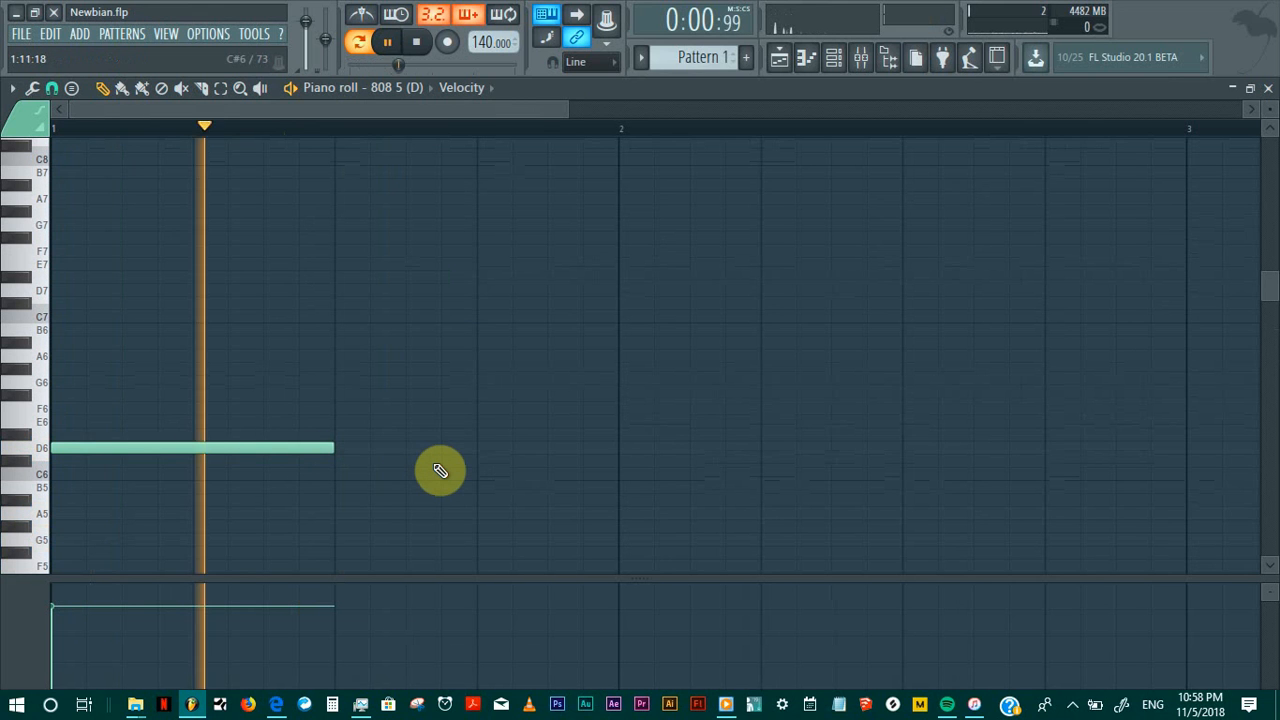
key(space)
click(356, 452)
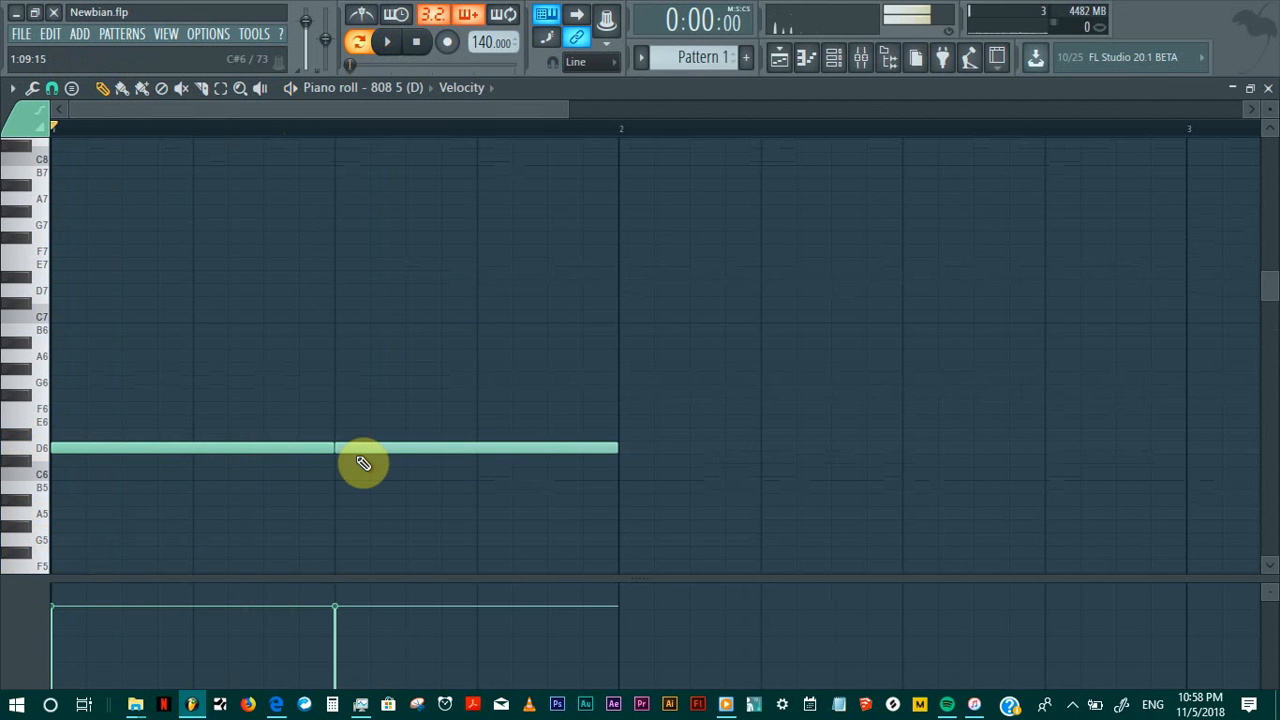
drag(387, 449, 530, 449)
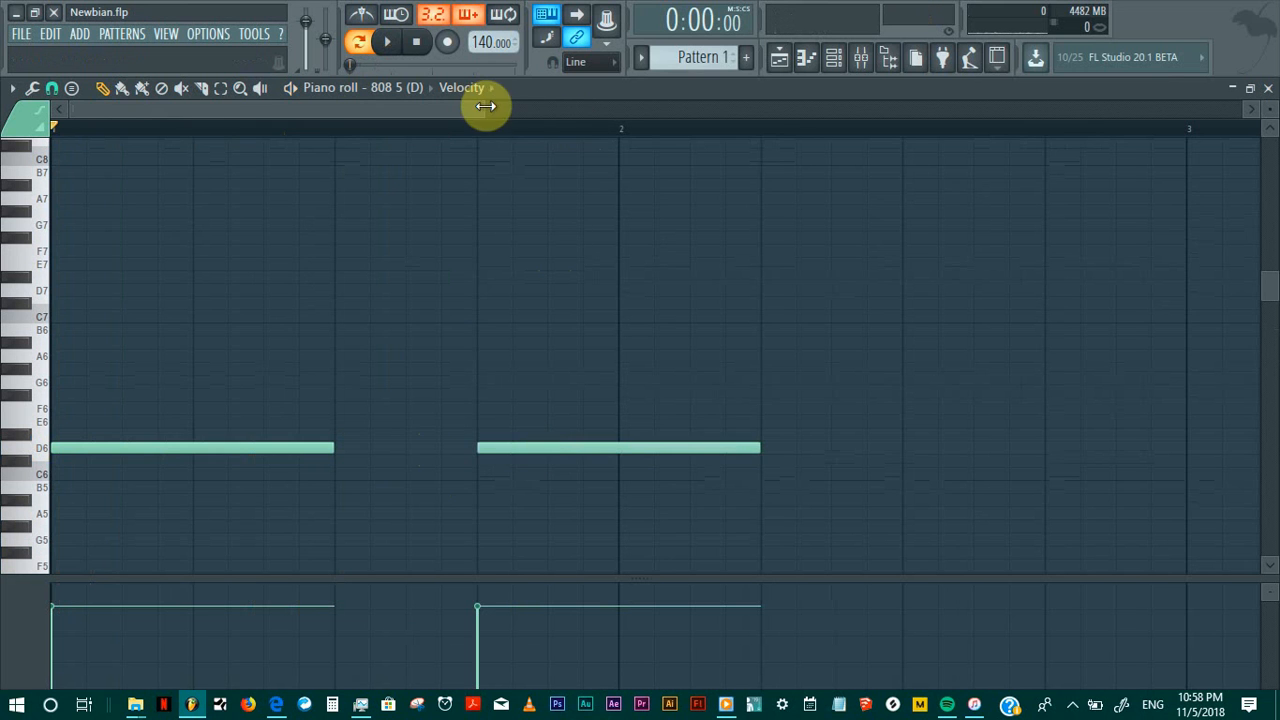
Step: Play back the pattern and add two four-step A5 notes in bar 2, starting on beats 2 and 4
drag(486, 106, 768, 94)
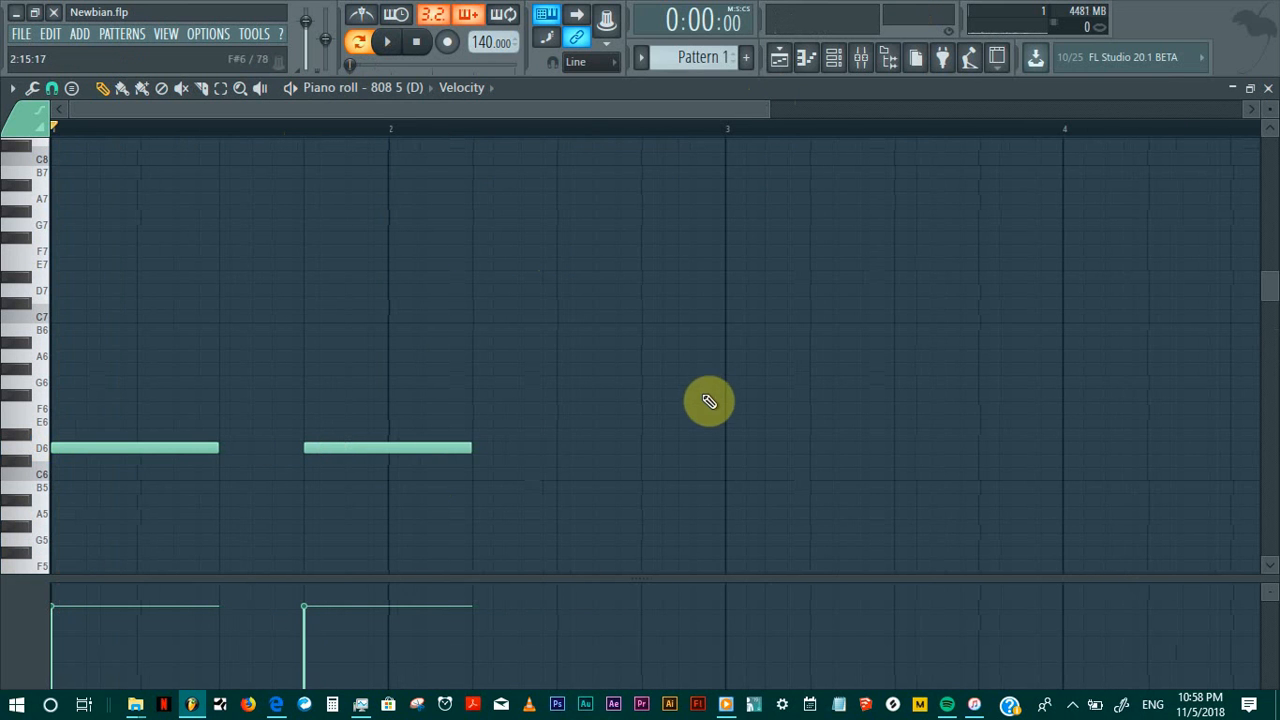
key(space)
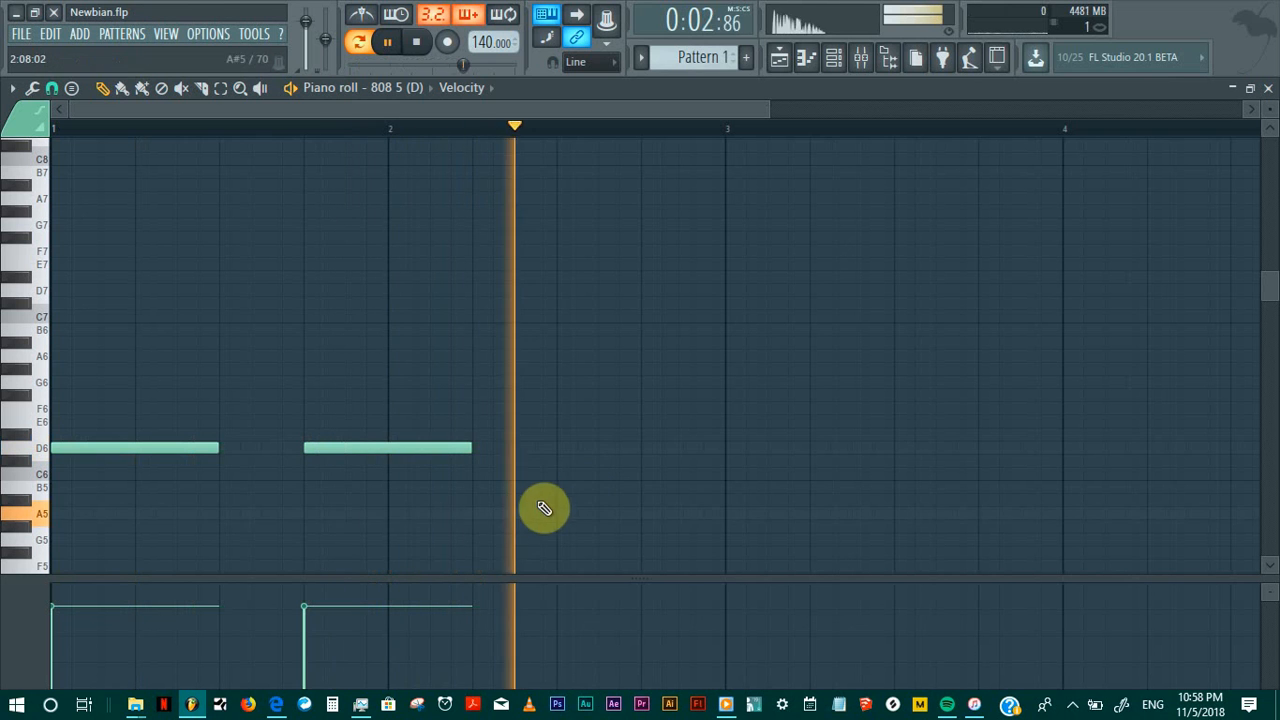
key(space)
click(491, 515)
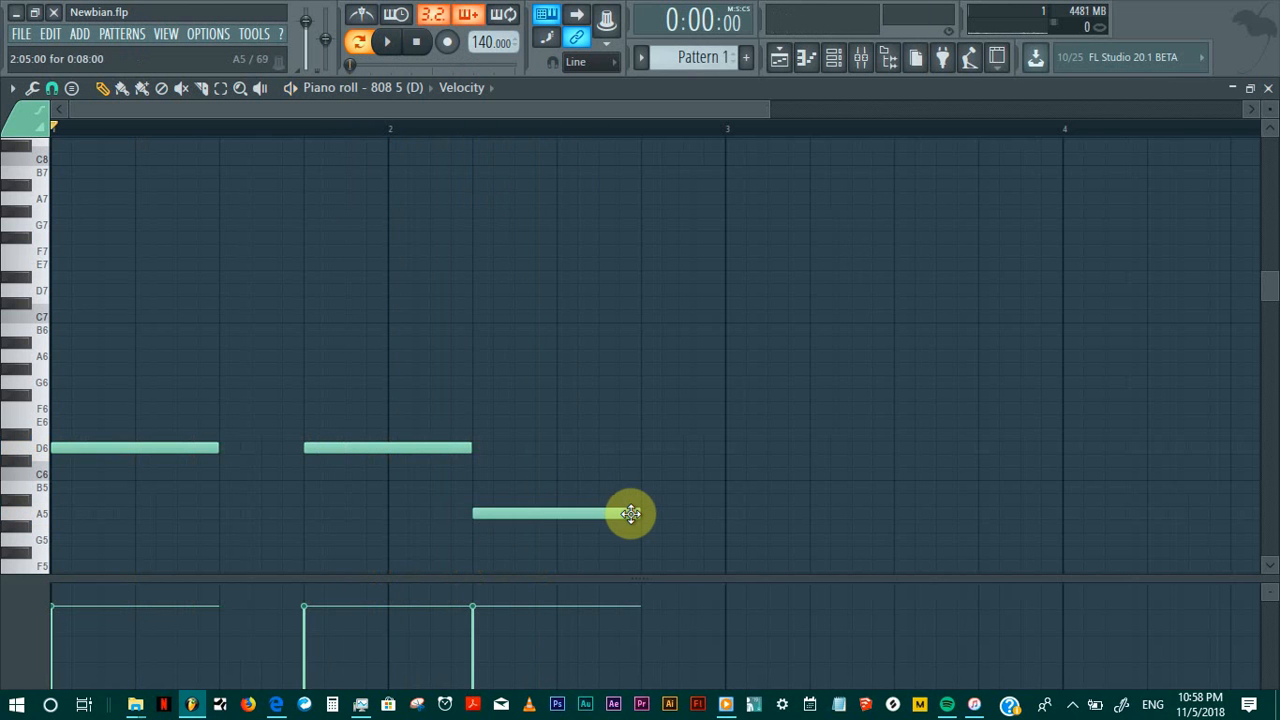
drag(640, 512, 572, 531)
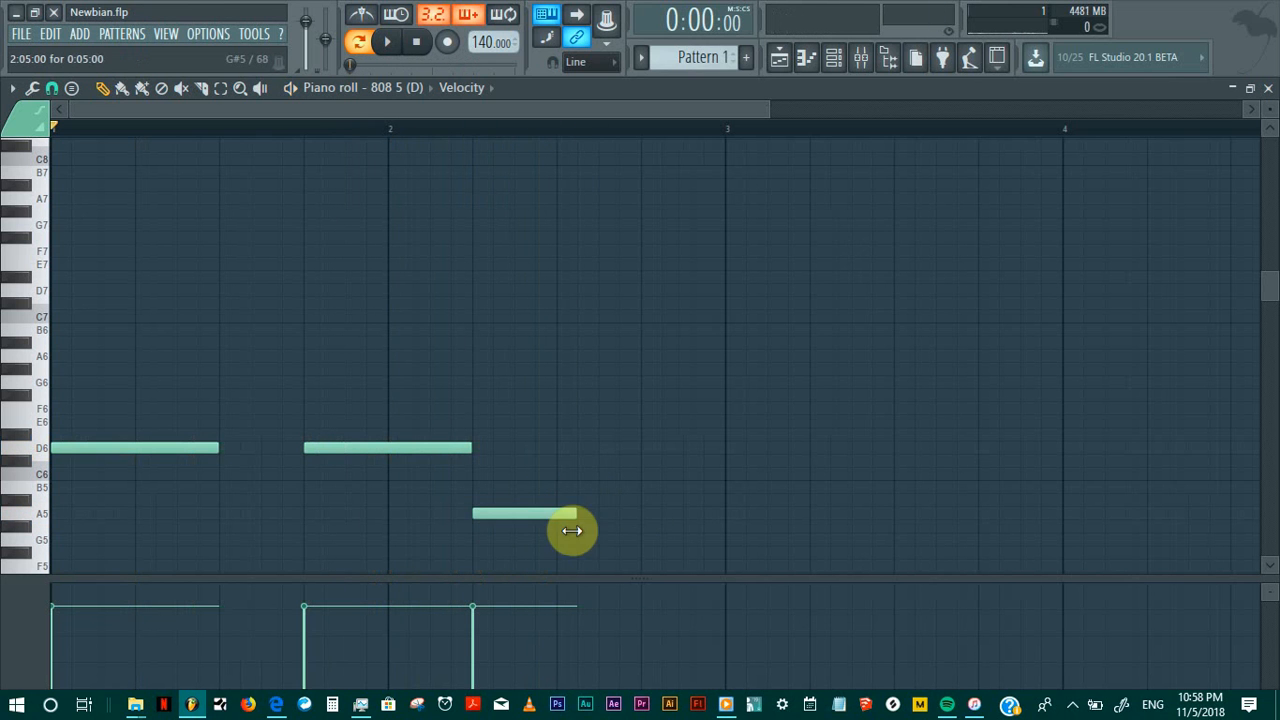
click(643, 513)
Step: Play back the pattern and move the second A5 note to start at step 11 of bar 2
key(space)
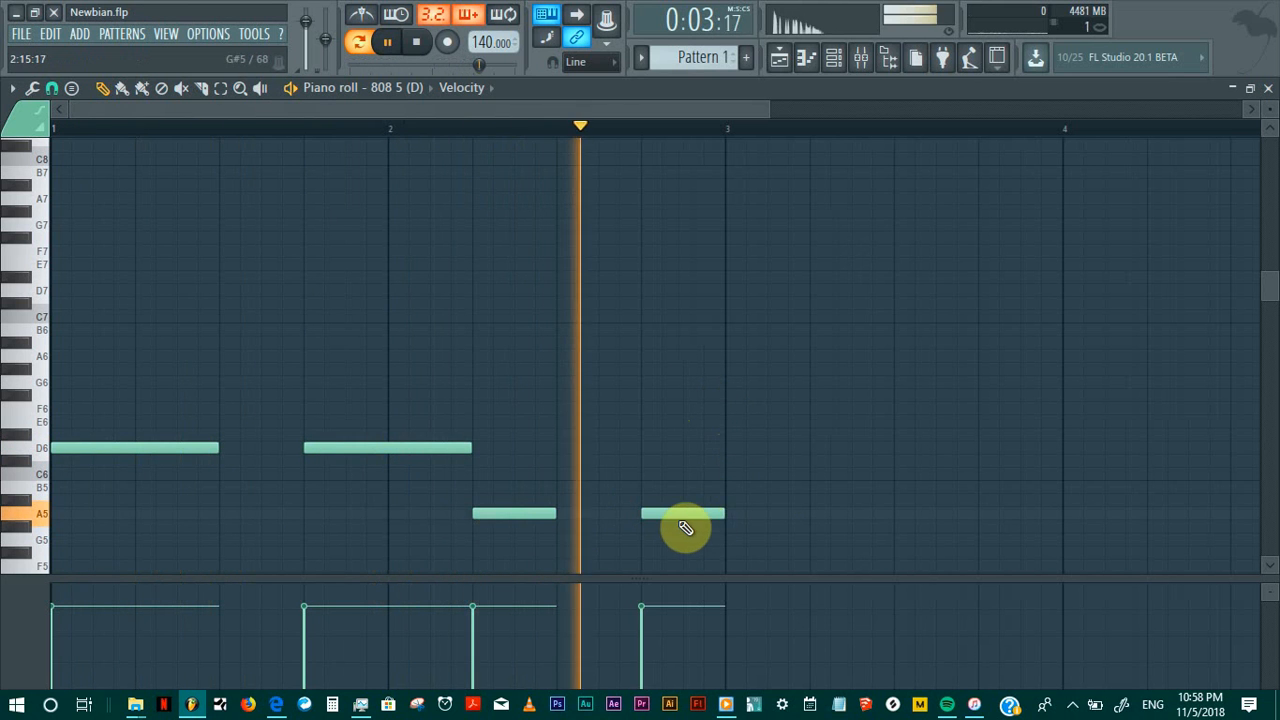
key(space)
drag(680, 514, 595, 528)
key(space)
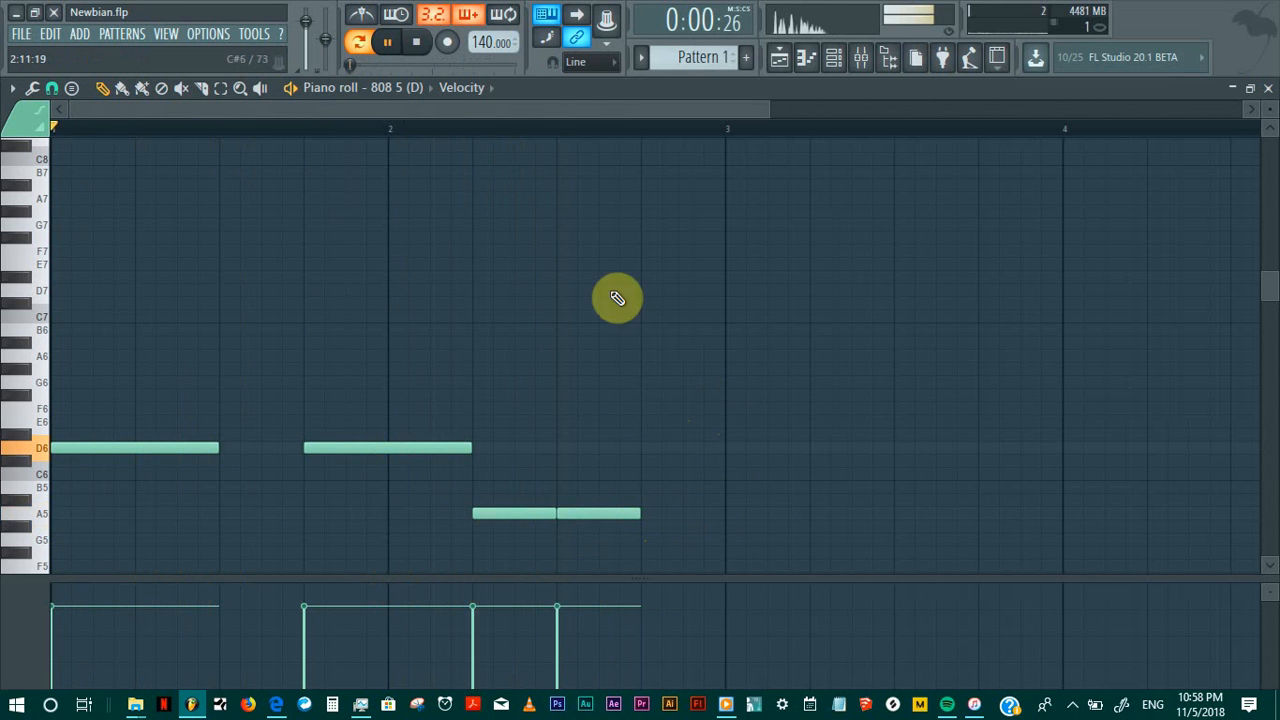
drag(766, 106, 1151, 131)
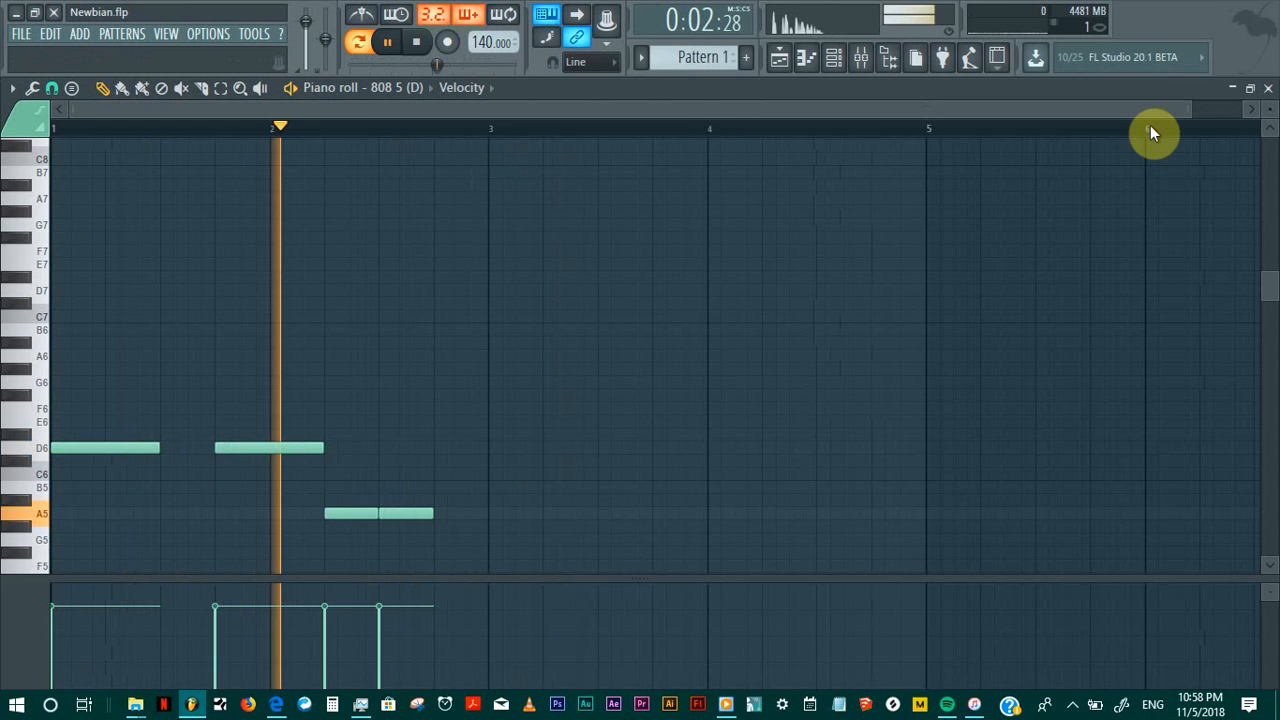
key(space)
drag(376, 511, 394, 513)
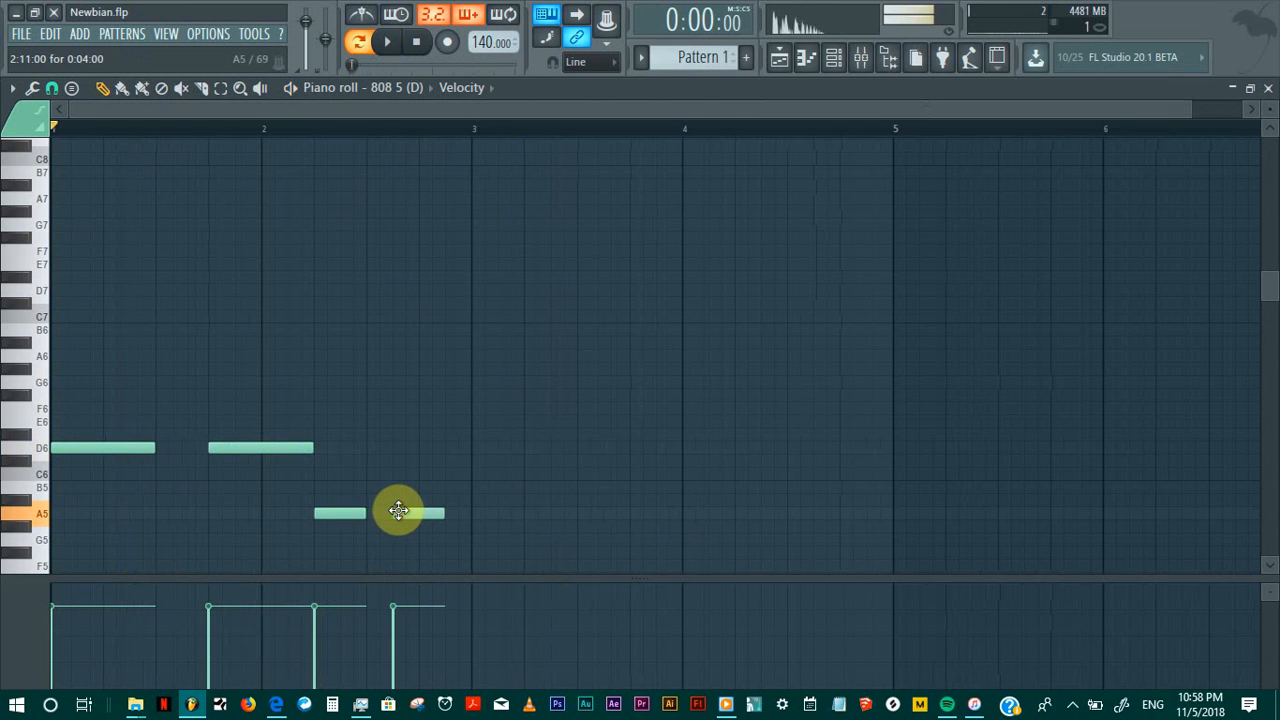
Step: Lengthen both A5 notes to six steps each during playback and duplicate the two-bar phrase into bars 3 and 4
key(space)
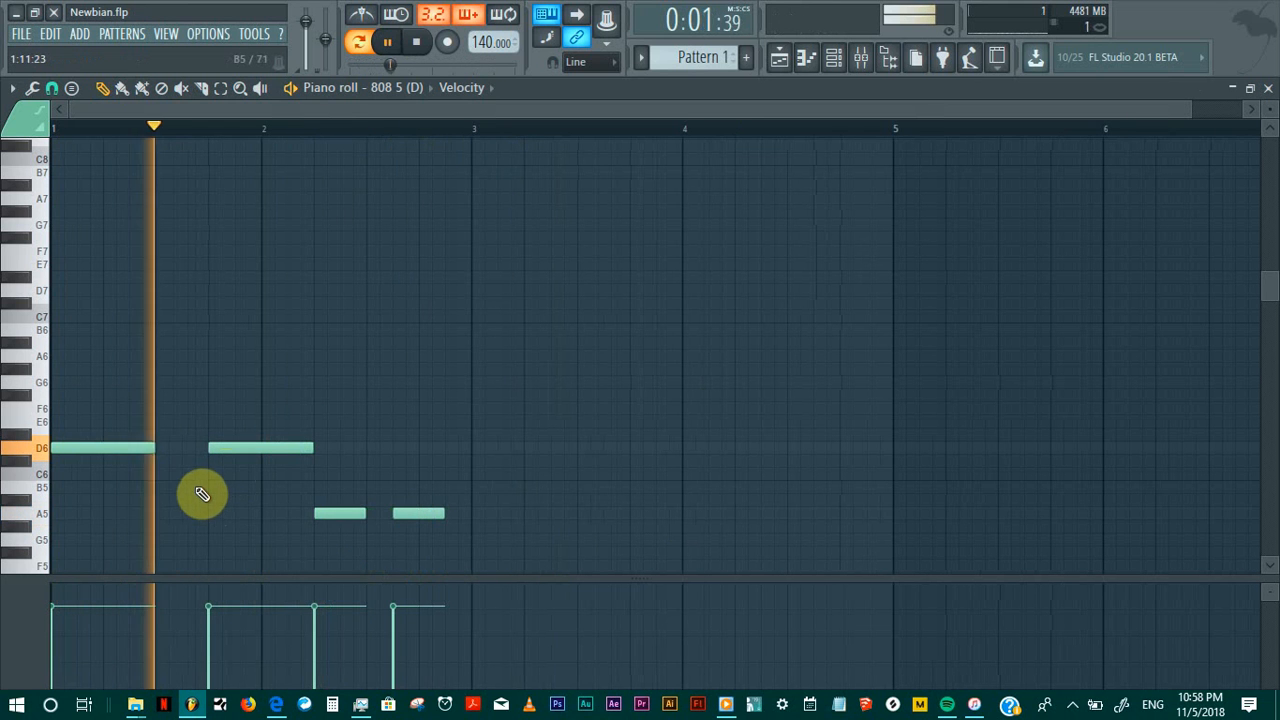
drag(366, 513, 390, 514)
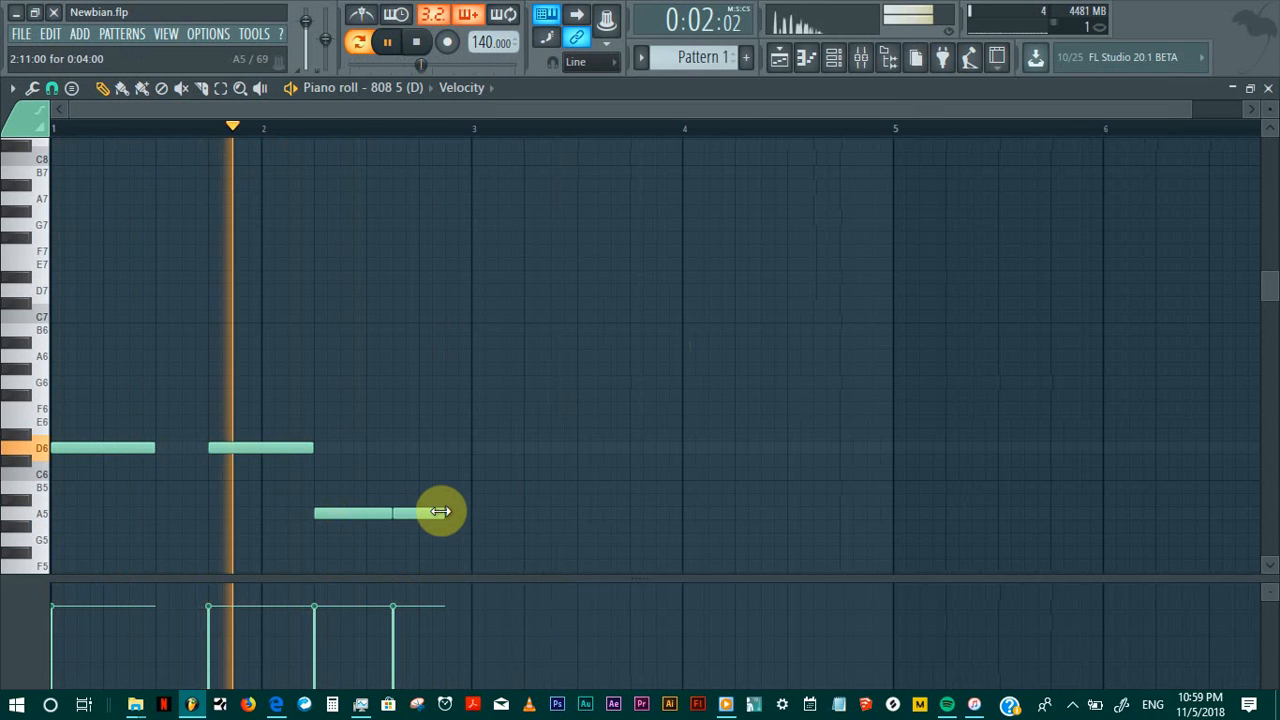
mouse_move(442, 513)
mouse_down()
mouse_move(477, 514)
mouse_move(459, 520)
mouse_move(466, 510)
mouse_up()
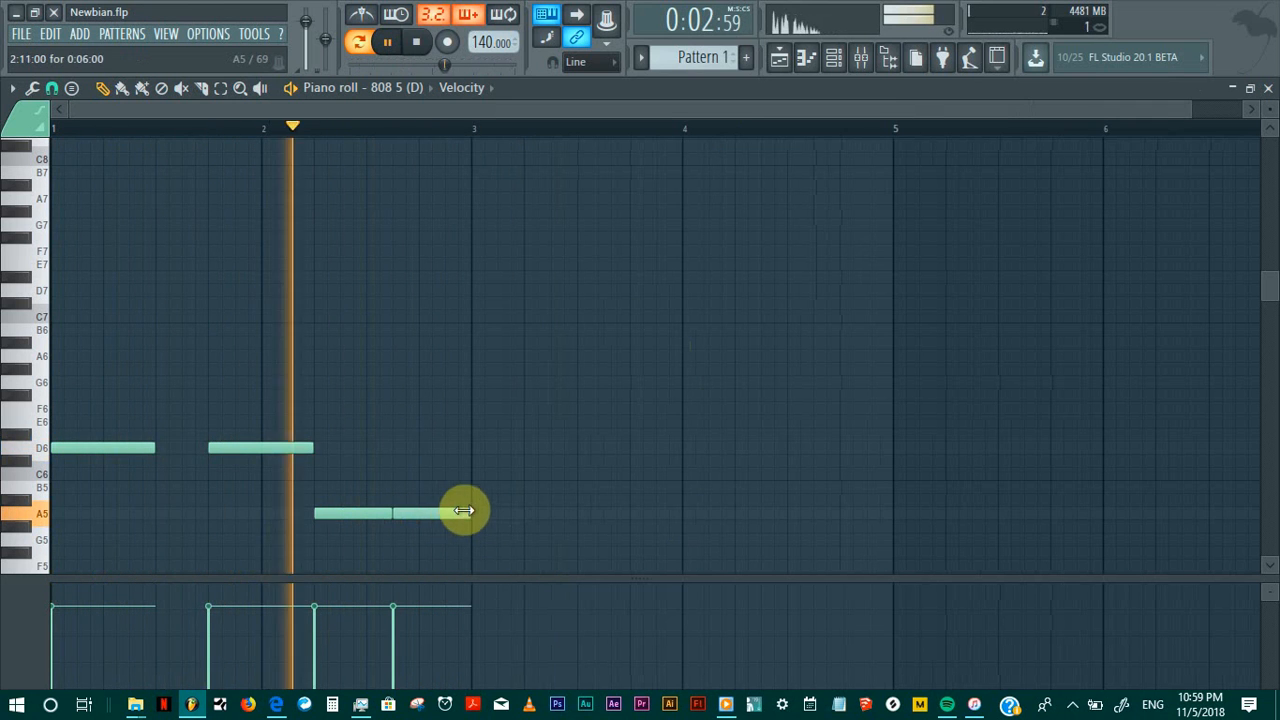
drag(88, 557, 428, 417)
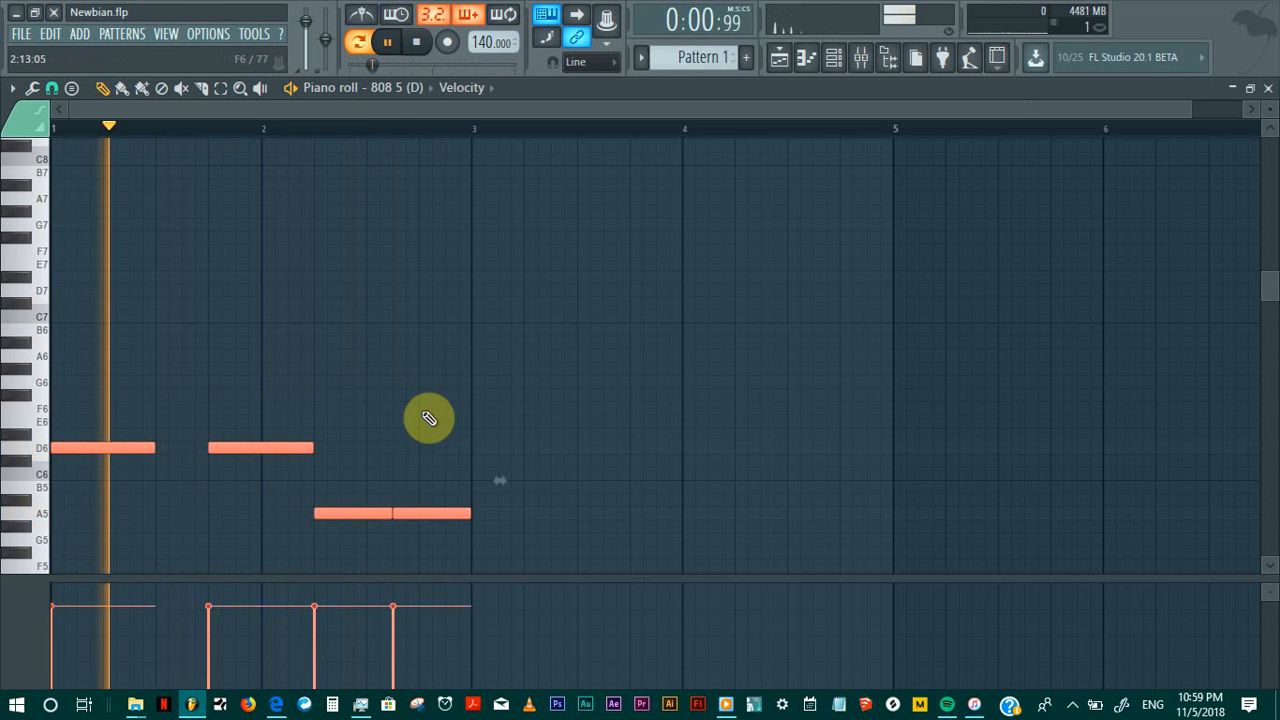
key(ctrl+b)
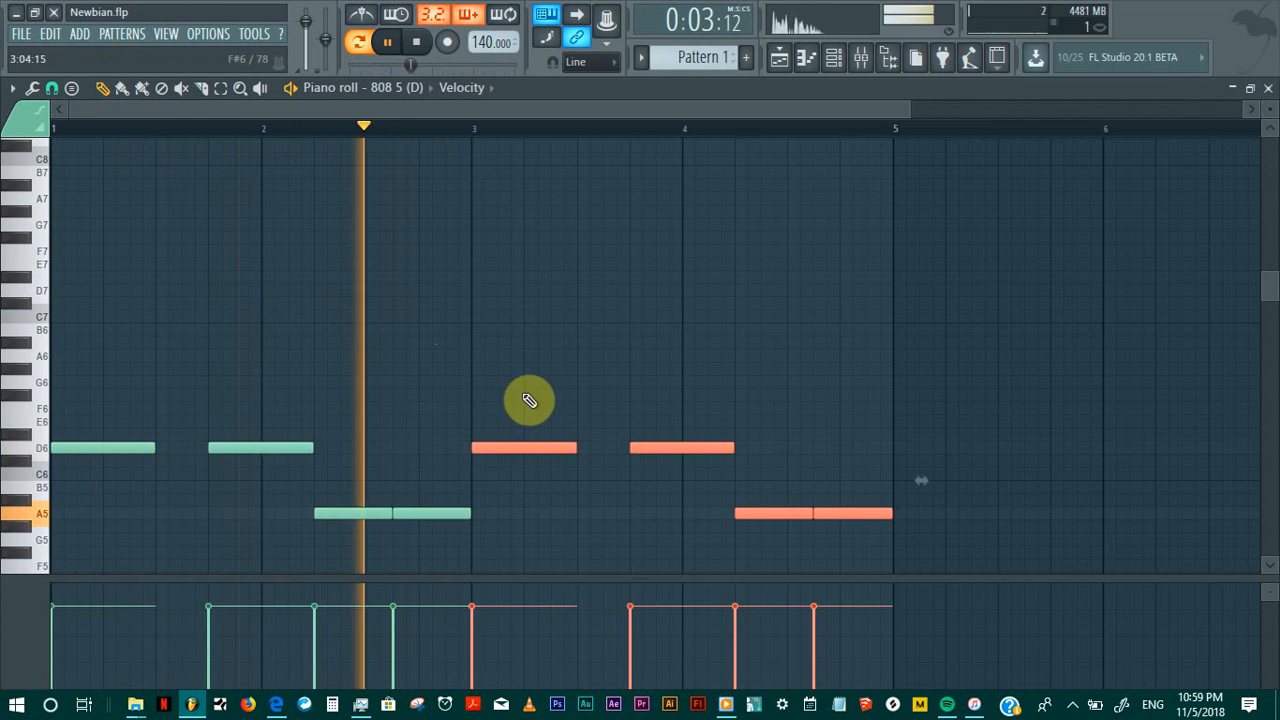
Step: Stop playback, delete the copied phrase in bars 3 and 4, duplicate the first two bars there again, and clear the note selection
key(space)
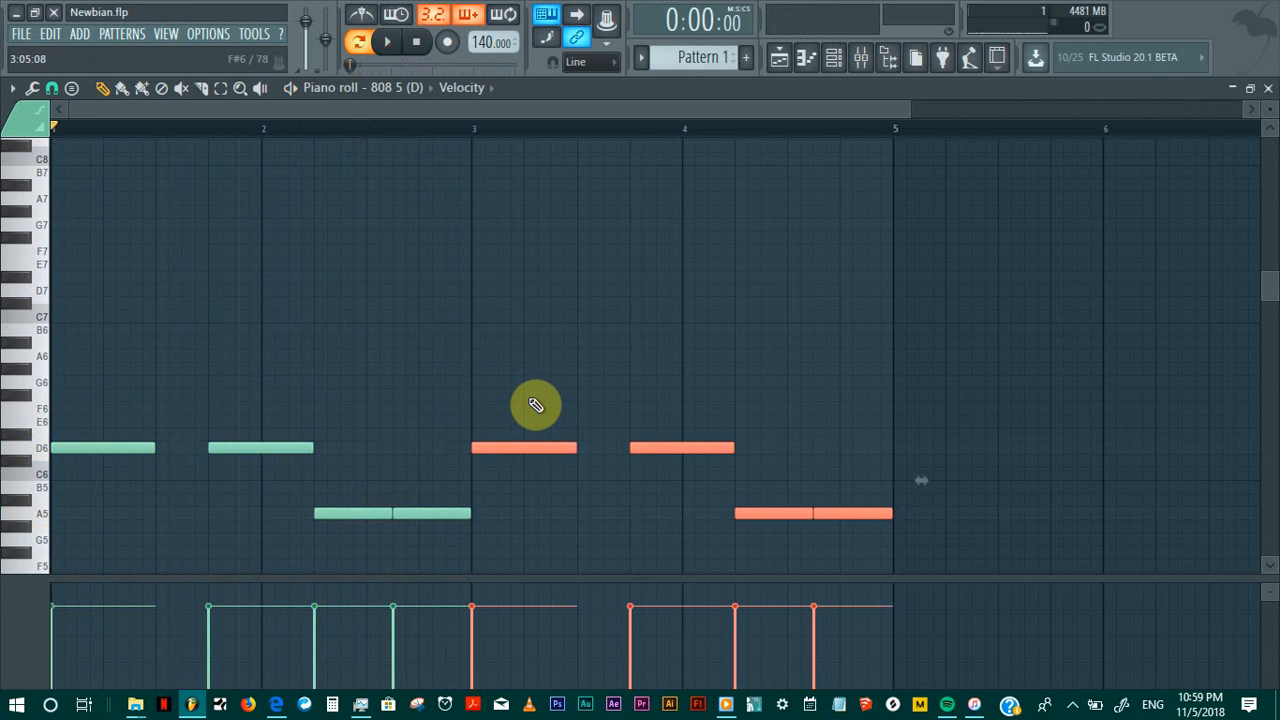
key(Delete)
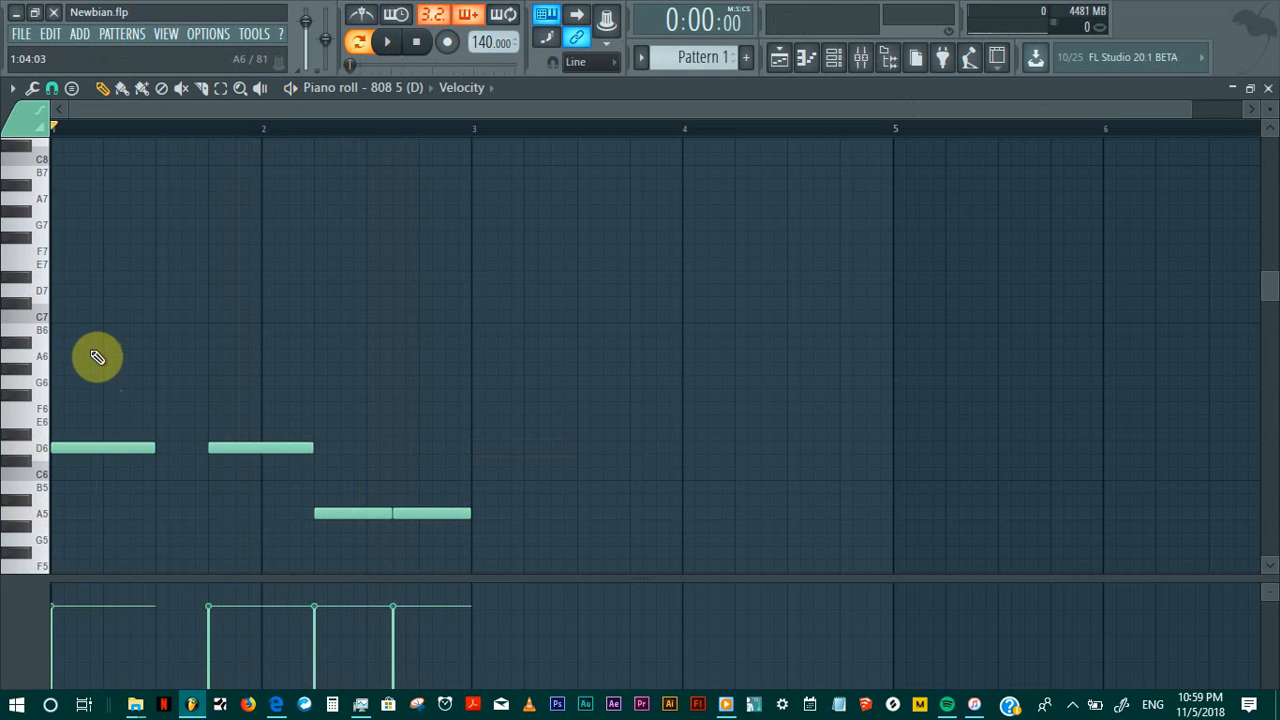
drag(90, 352, 480, 574)
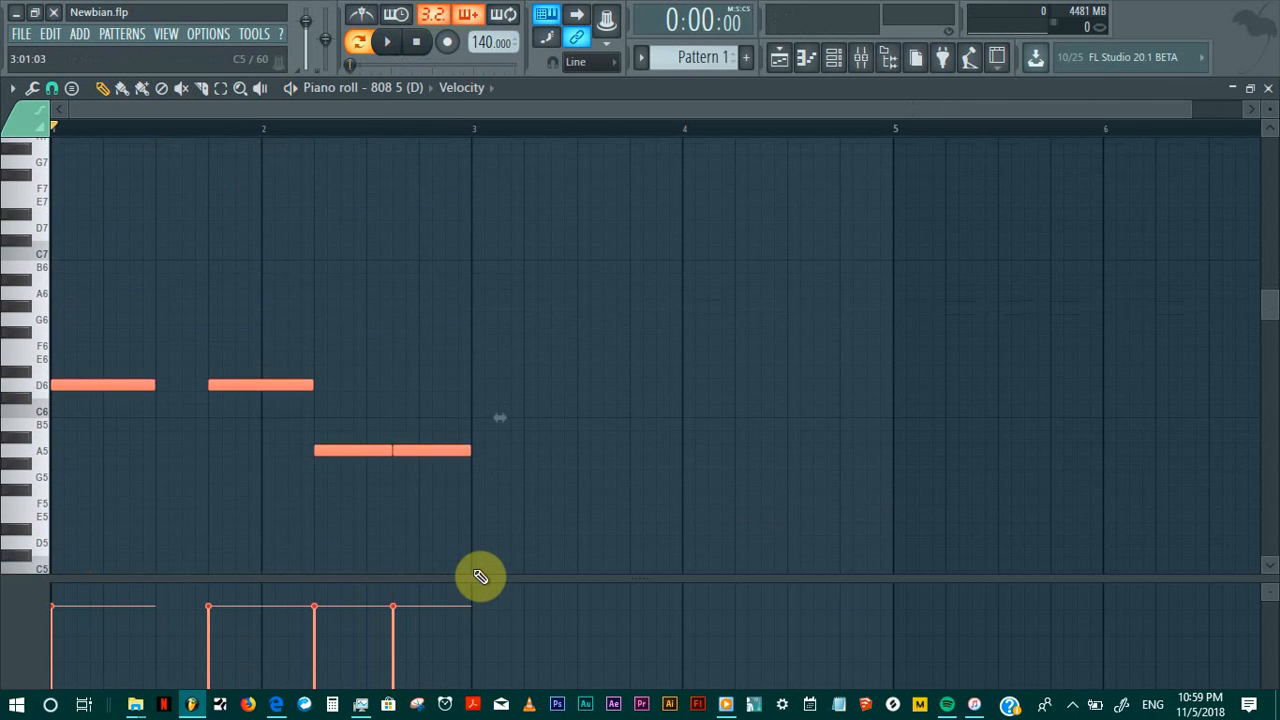
key(ctrl+b)
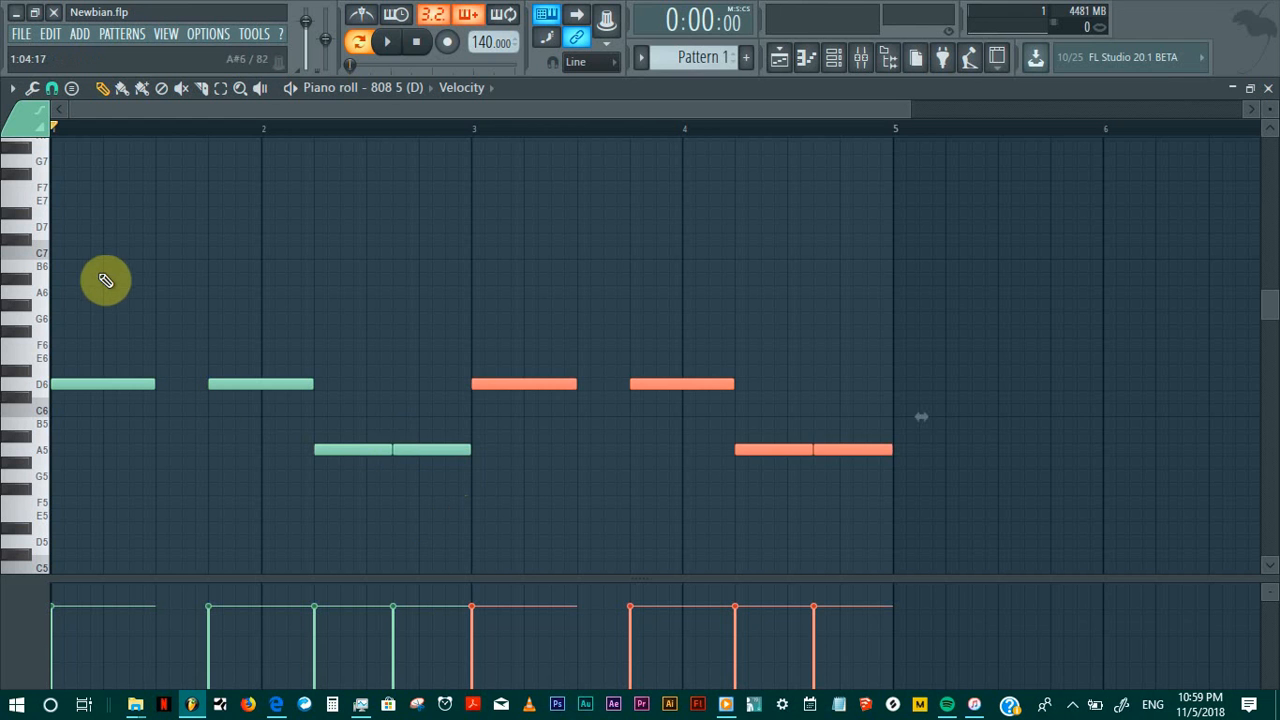
drag(96, 262, 449, 530)
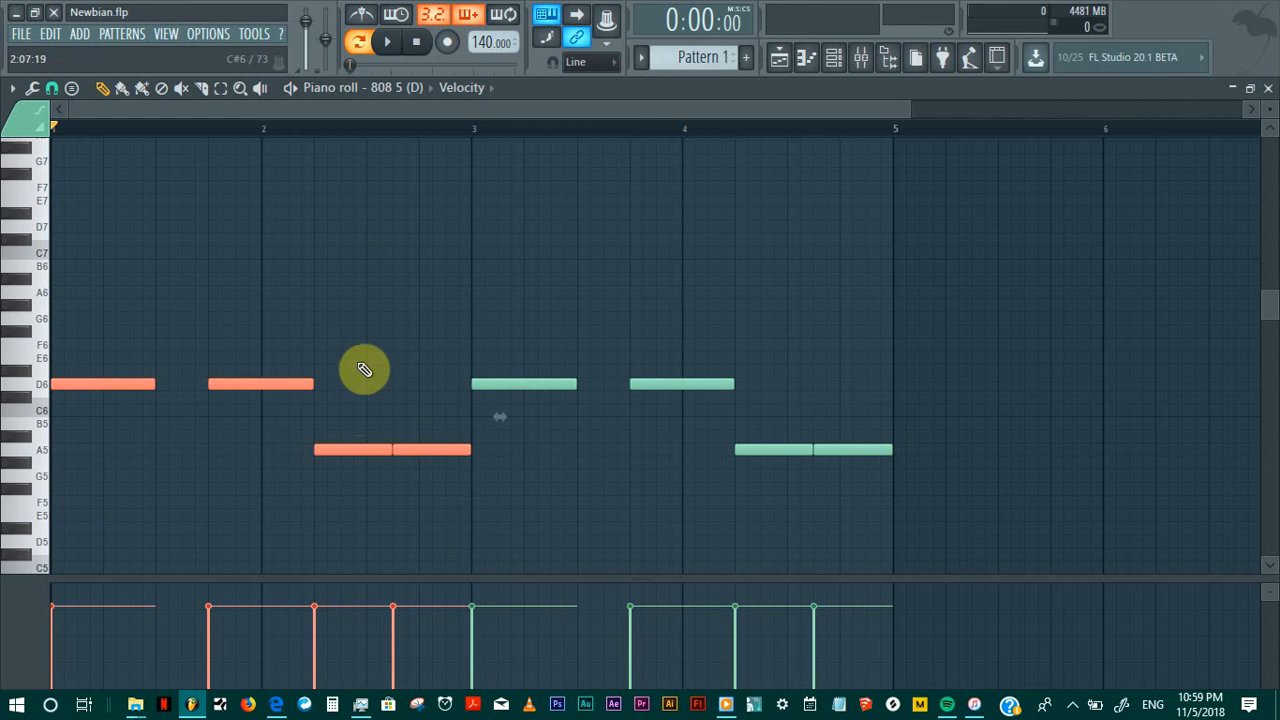
click(556, 330)
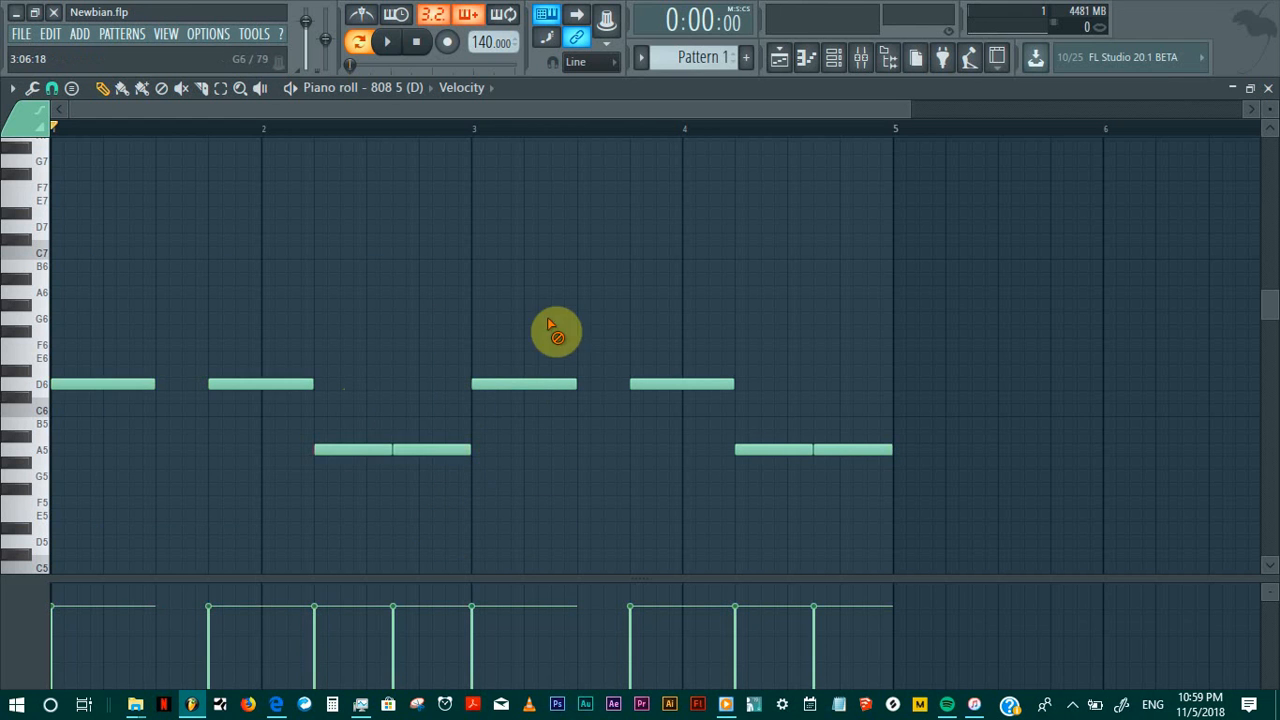
Step: Play back the four-bar bassline, inspect the 808 pattern in the channel rack, and reopen its piano roll
key(space)
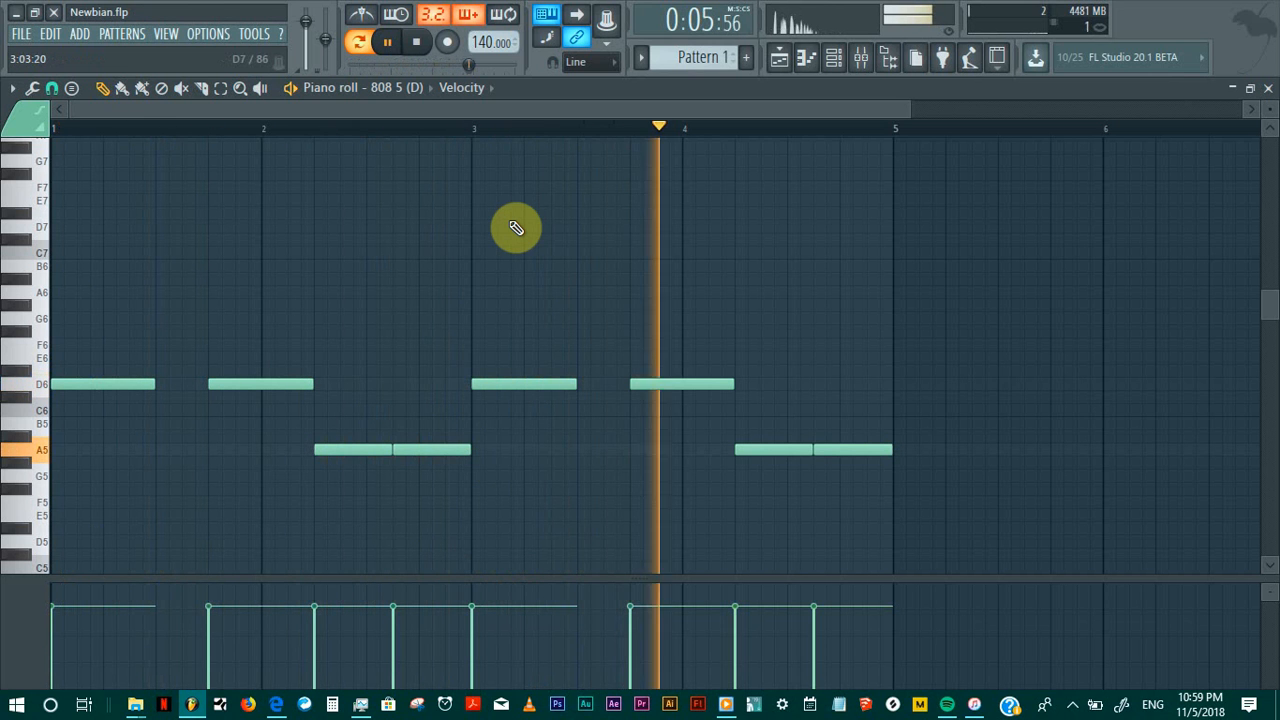
click(1267, 88)
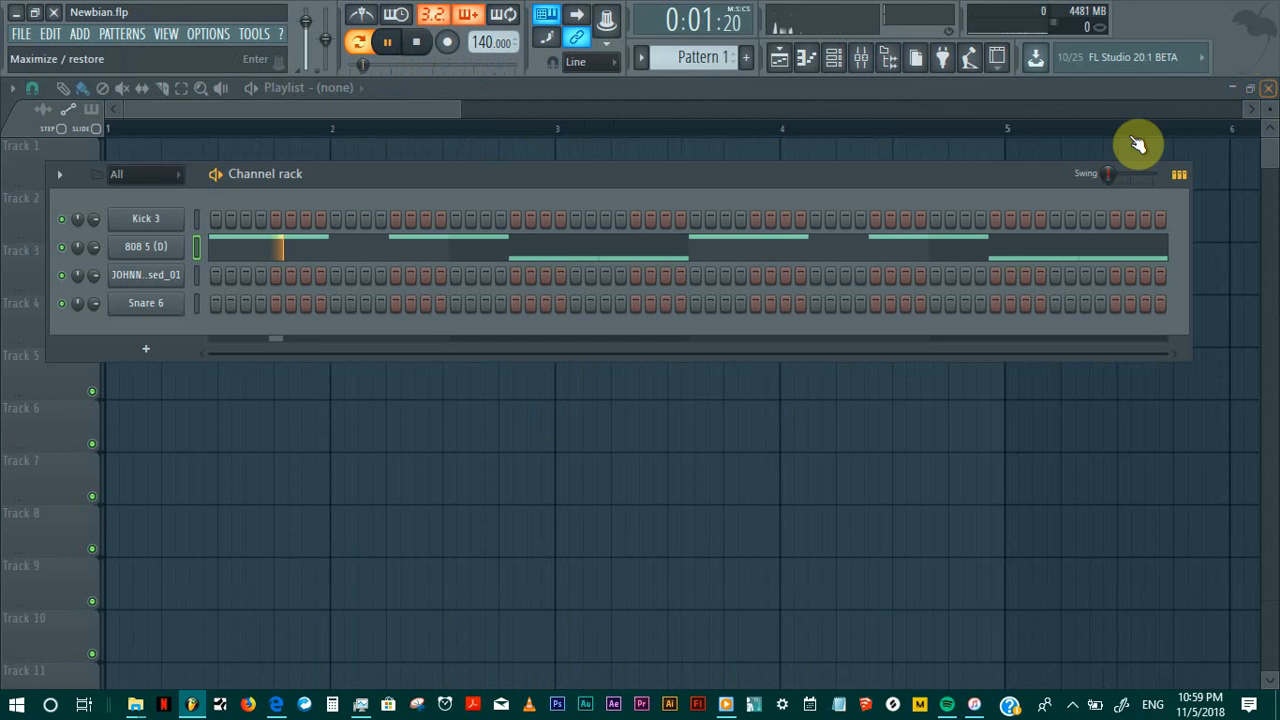
click(266, 256)
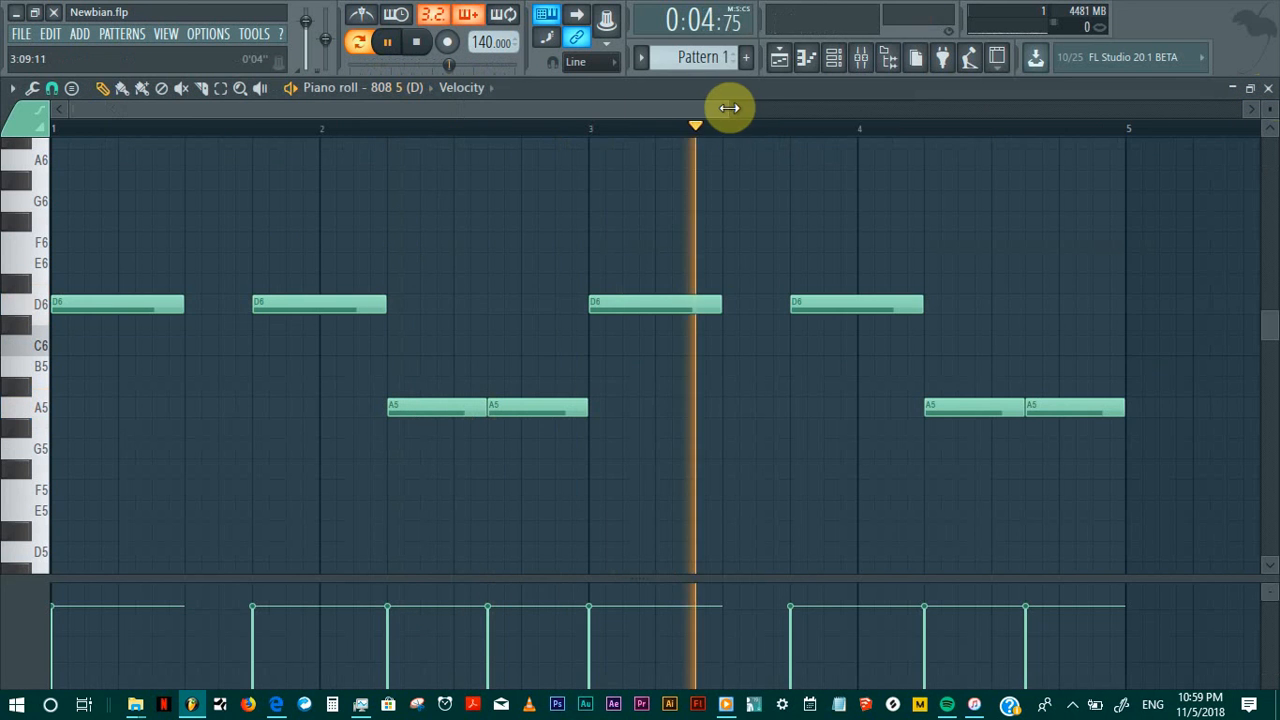
Step: Stop playback, duplicate the whole four-bar 808 phrase into bars 5 to 8, and clear the note selection
drag(728, 108, 1220, 80)
key(space)
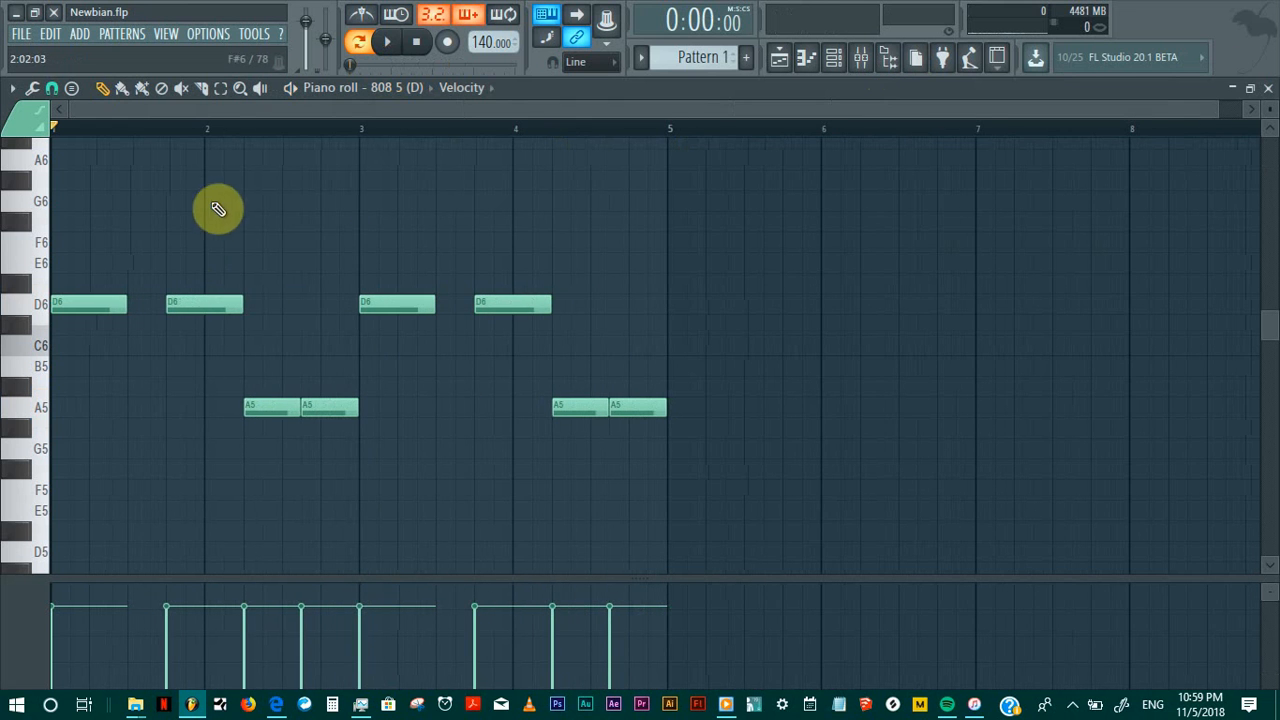
drag(87, 216, 681, 527)
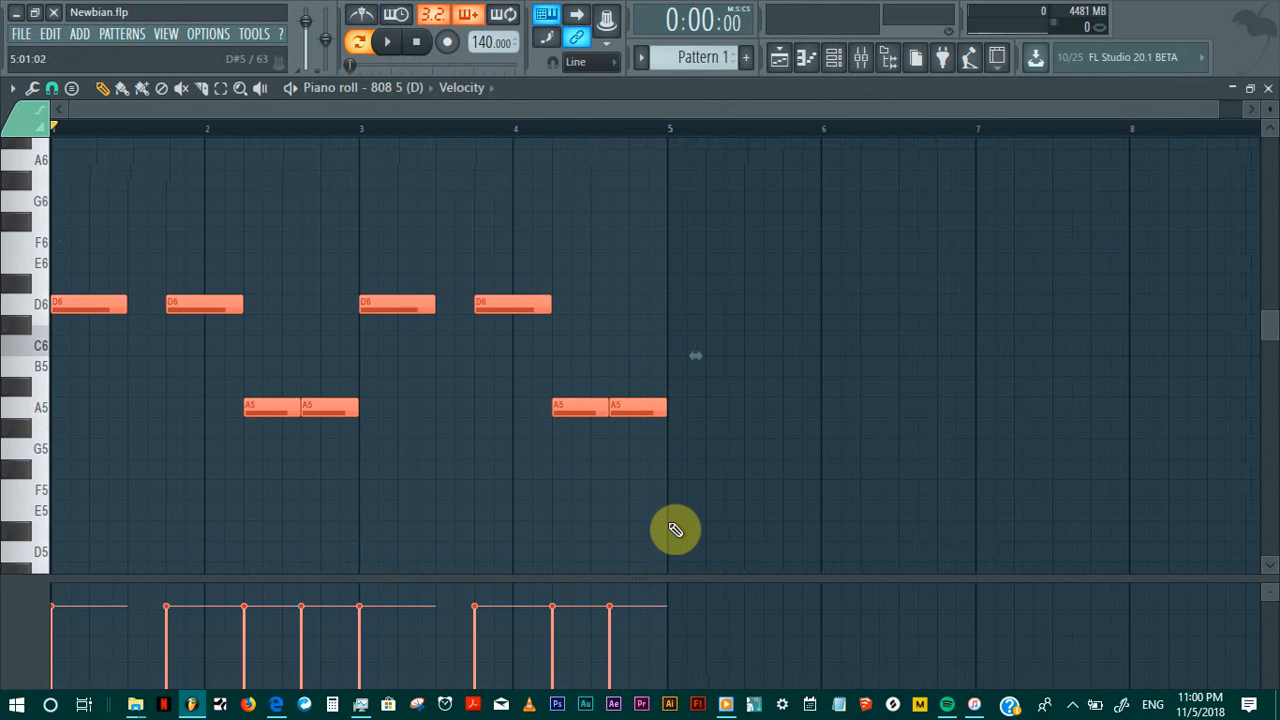
key(ctrl+b)
key(ctrl+d)
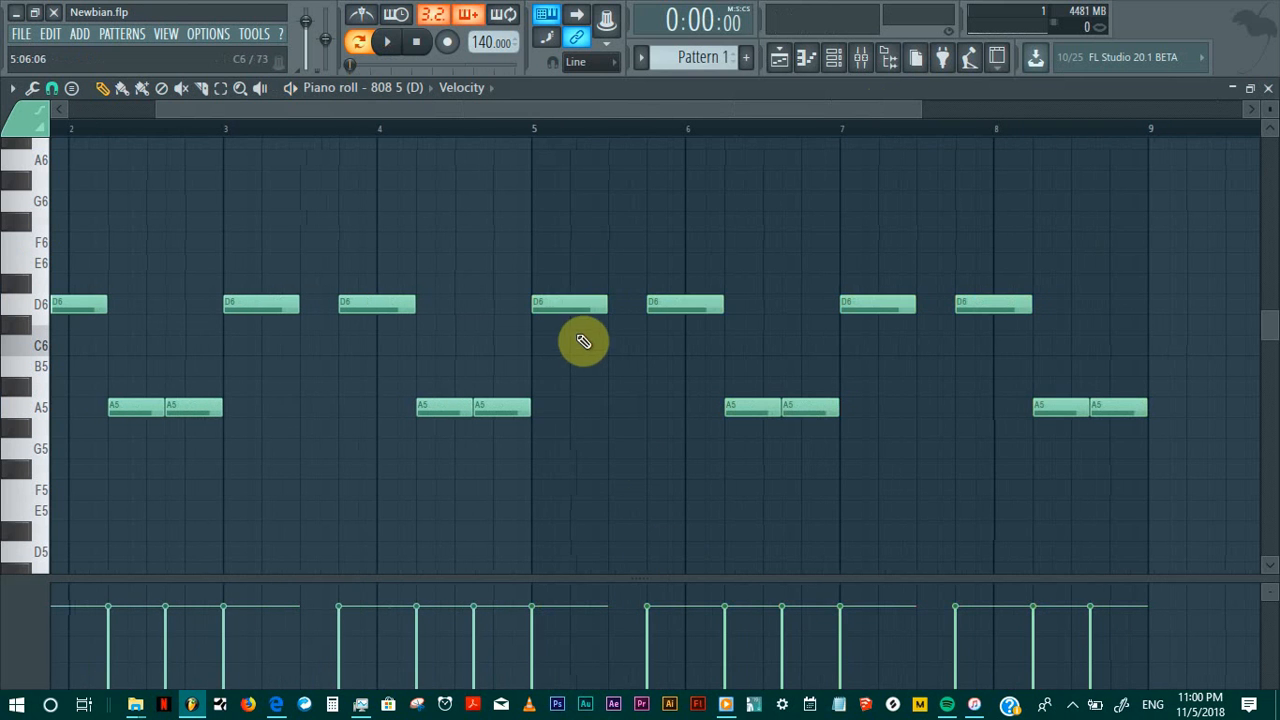
Step: Set playback to start at bar 5 and move the D6 note at its step 13 to step 9, auditioning the change
click(536, 130)
key(space)
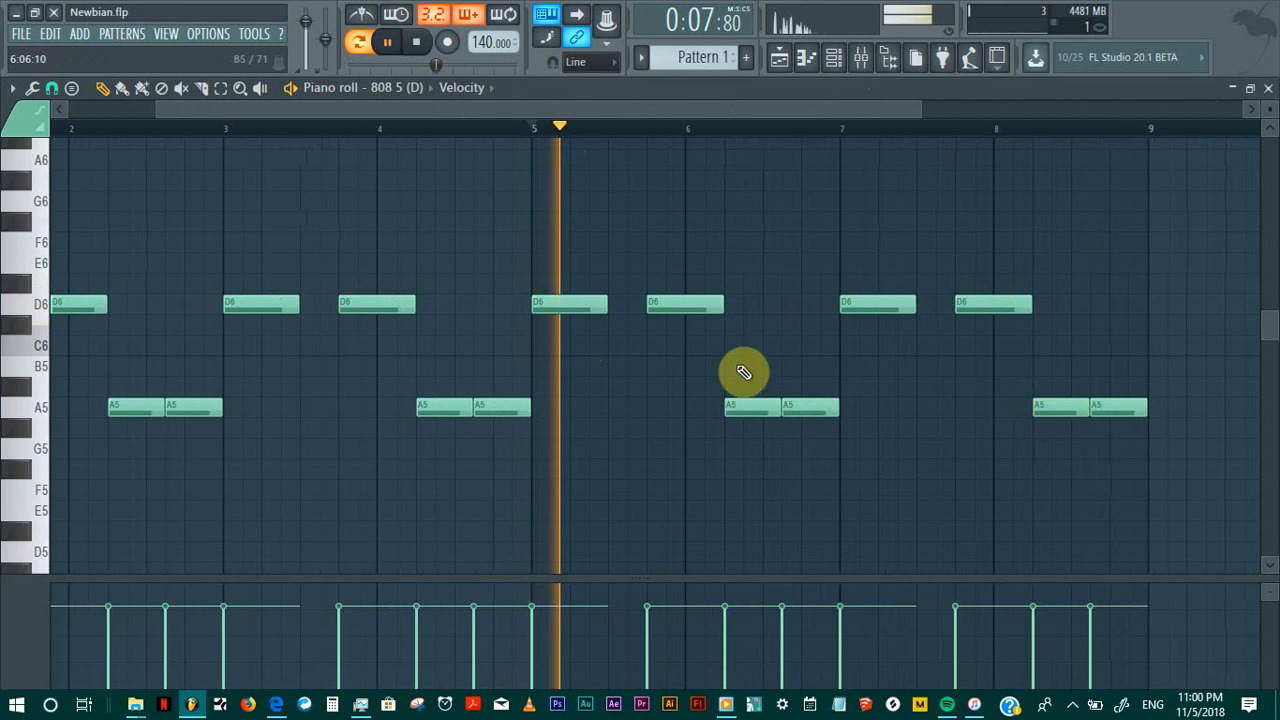
key(space)
drag(656, 304, 637, 298)
key(space)
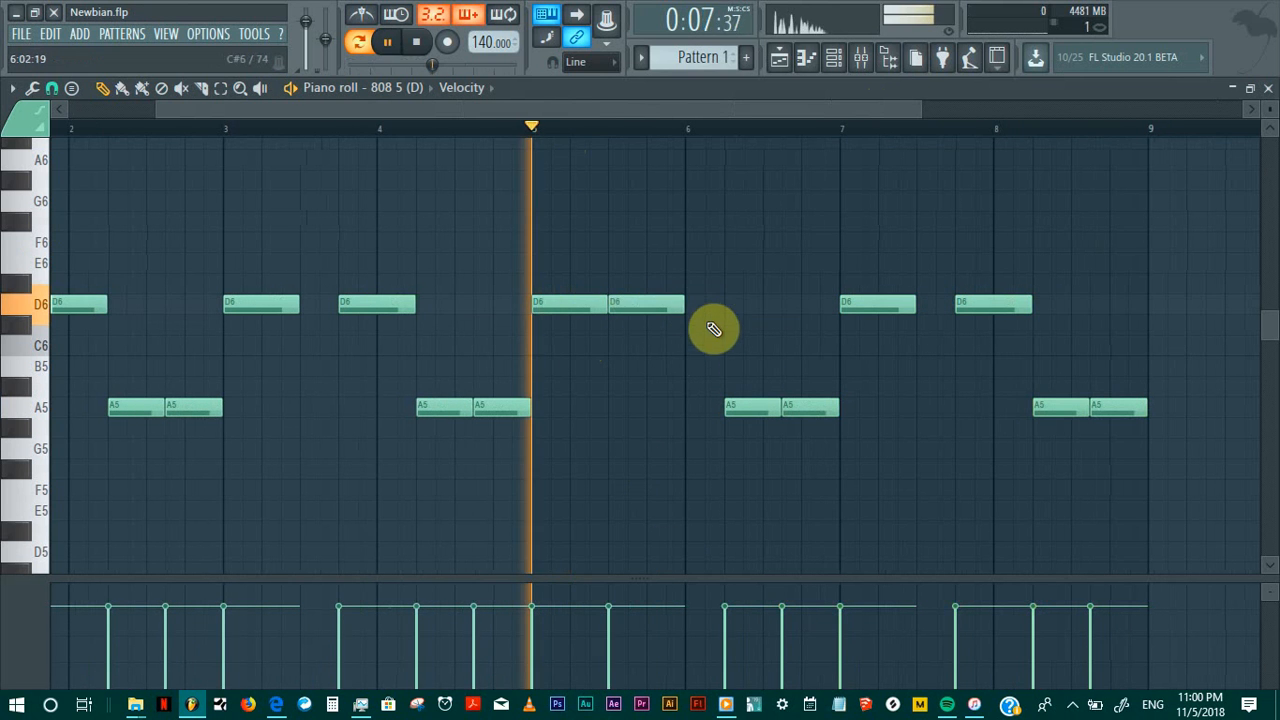
Step: Shorten both D6 notes in bar 5 to six steps each, with the second starting at step 7, and audition them
key(space)
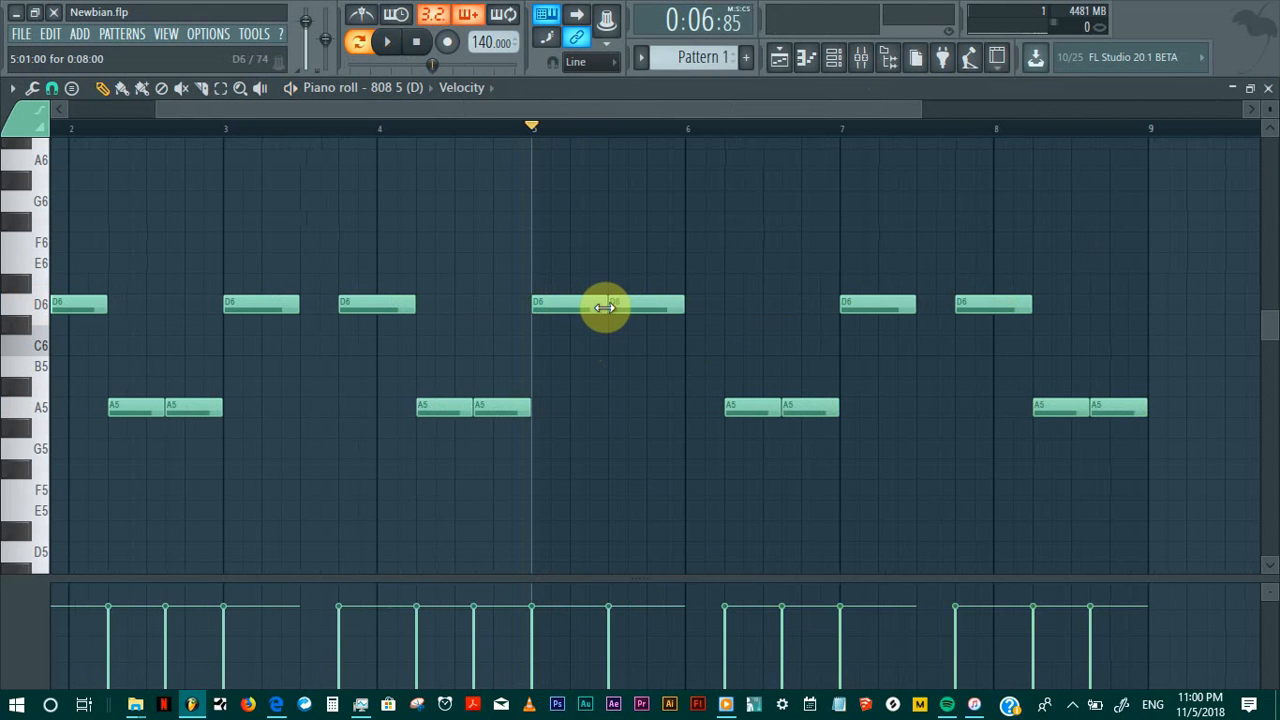
drag(625, 301, 613, 300)
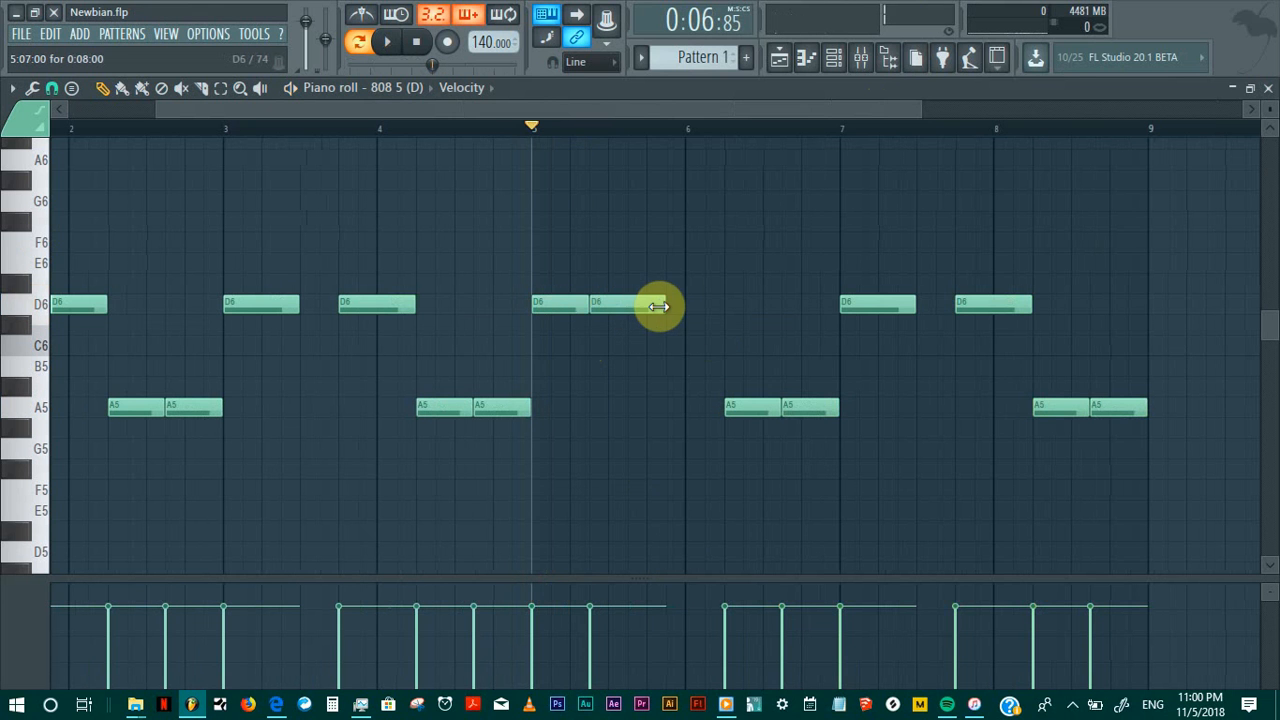
key(space)
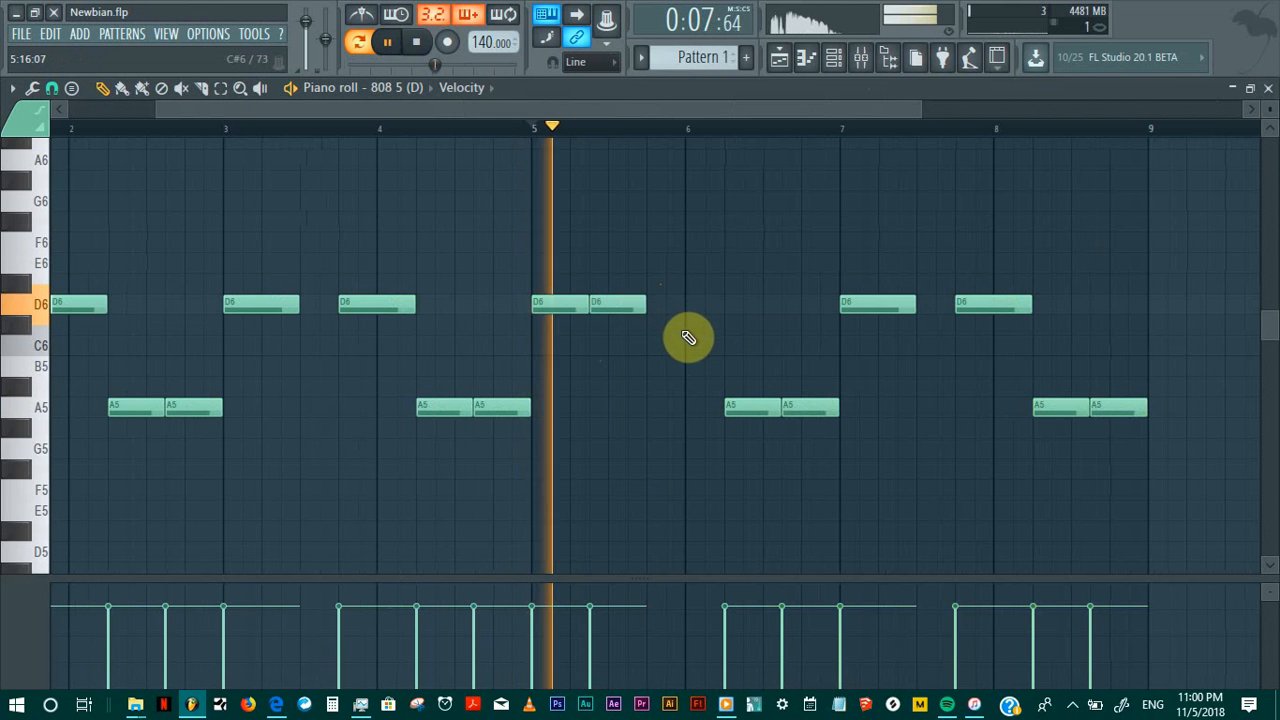
key(space)
Step: Add an E6 note at step 13 of bar 5, lengthen it to eight steps, and play back from bar 5
drag(661, 303, 662, 252)
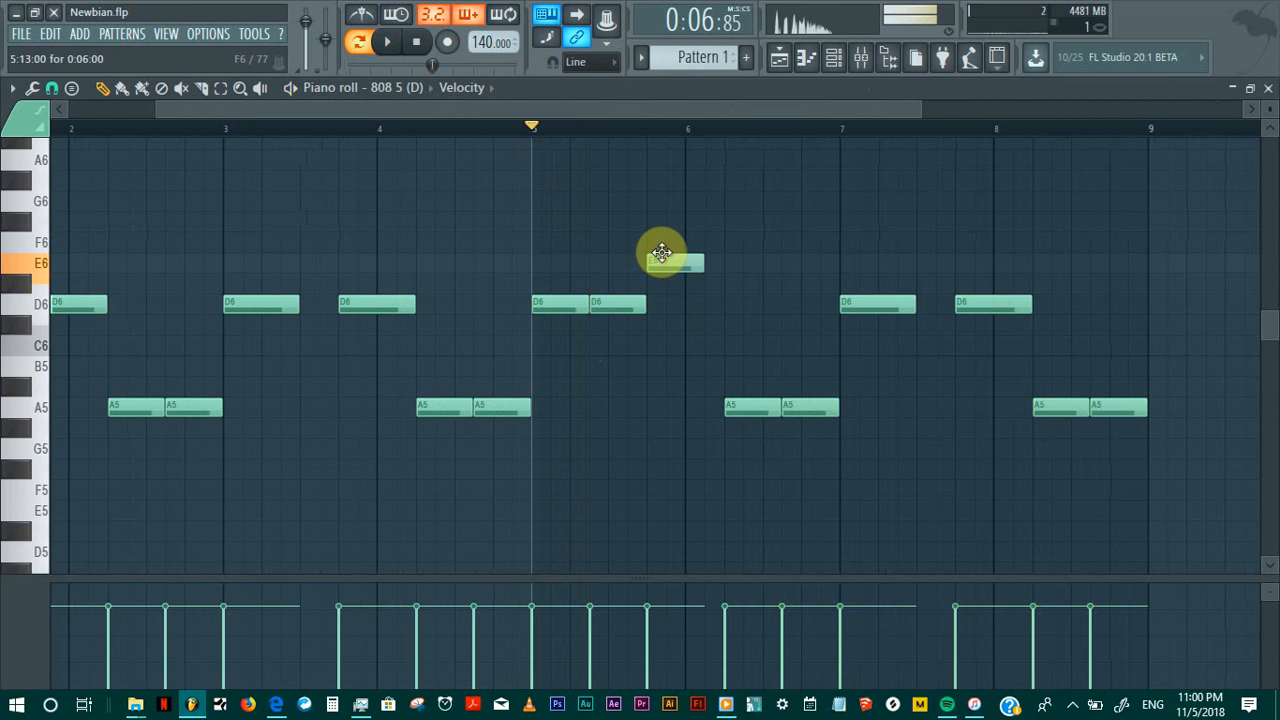
key(space)
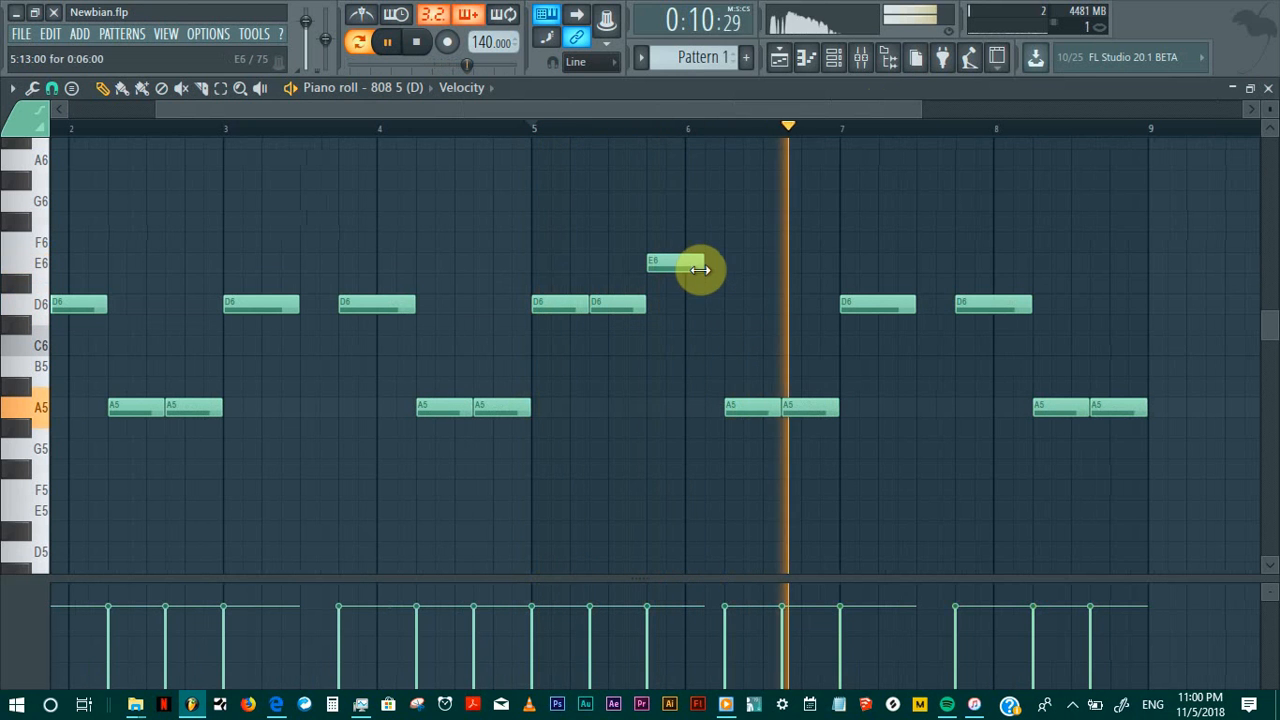
drag(702, 264, 719, 263)
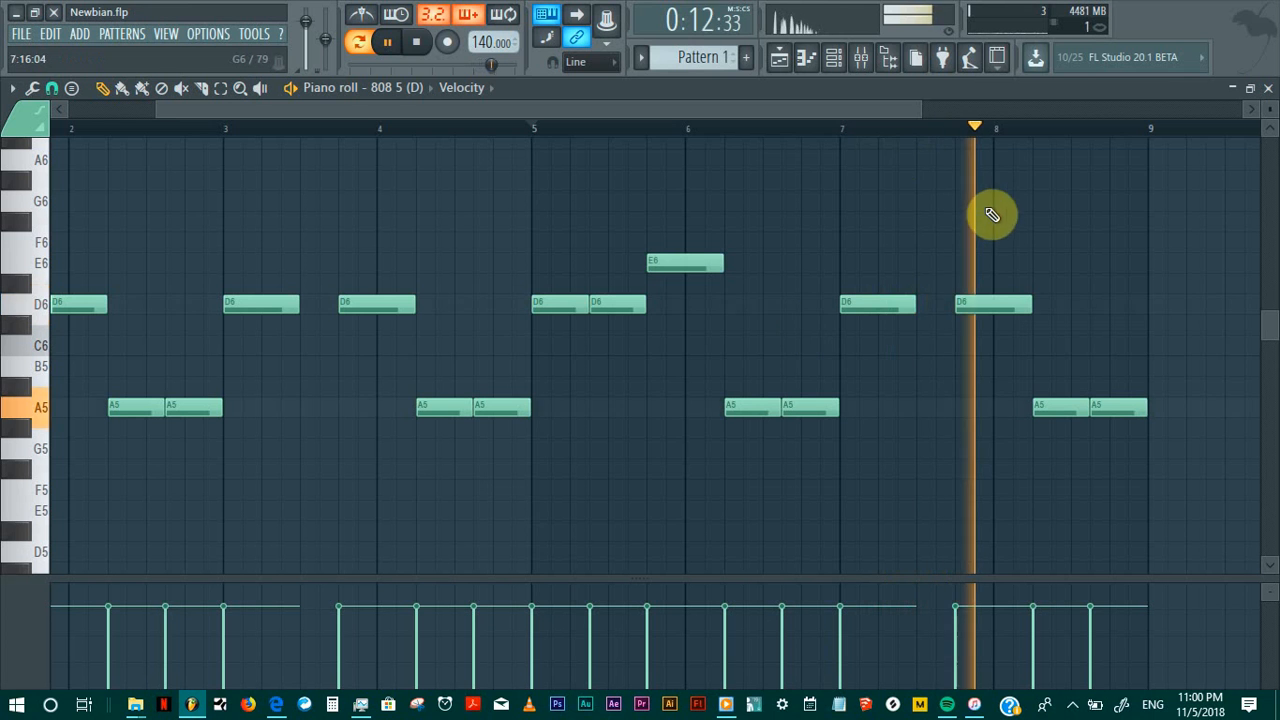
key(space)
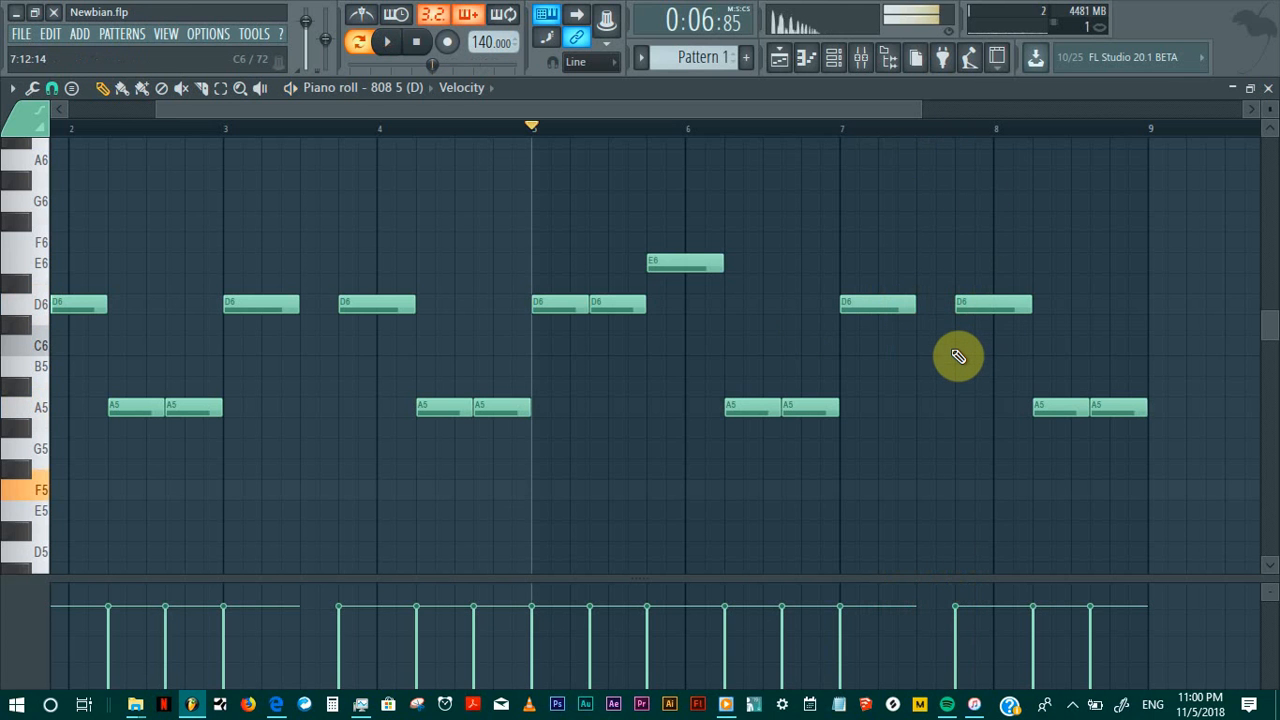
Step: Audition A5, C6 and D6, raise the D6 note at step 13 of bar 7 to E6, and play back from bar 5
key(n)
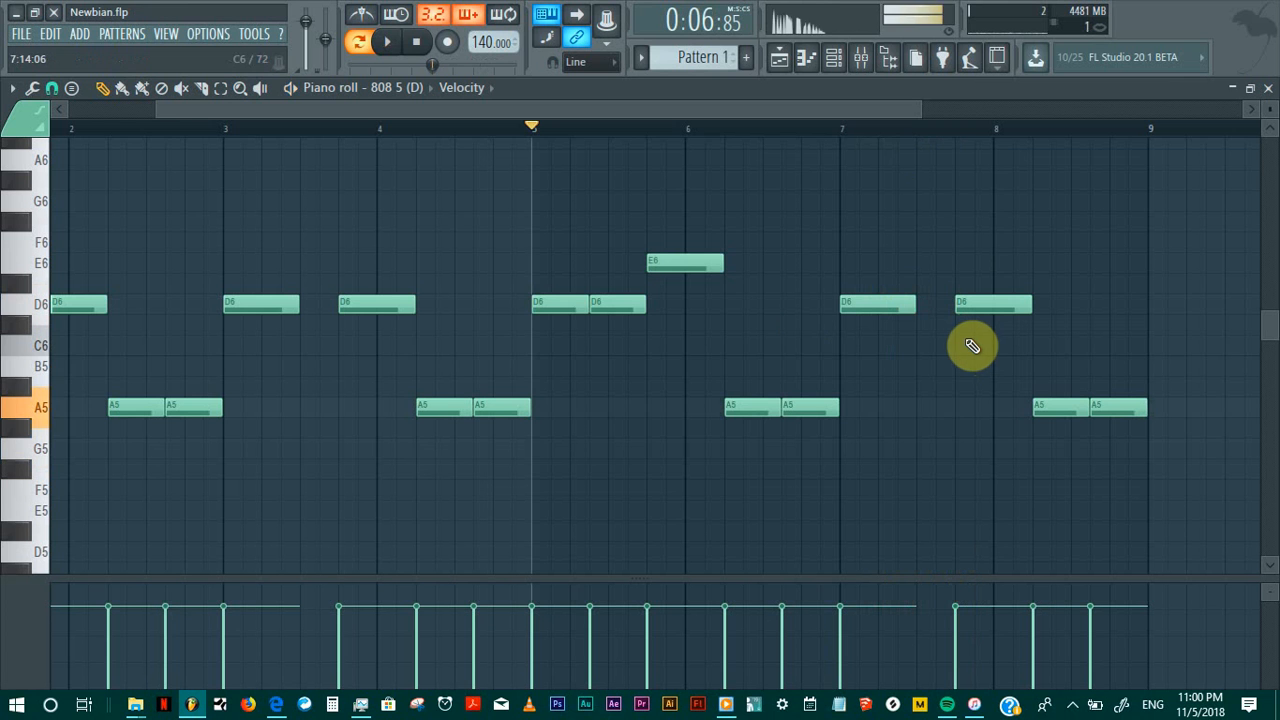
key(m)
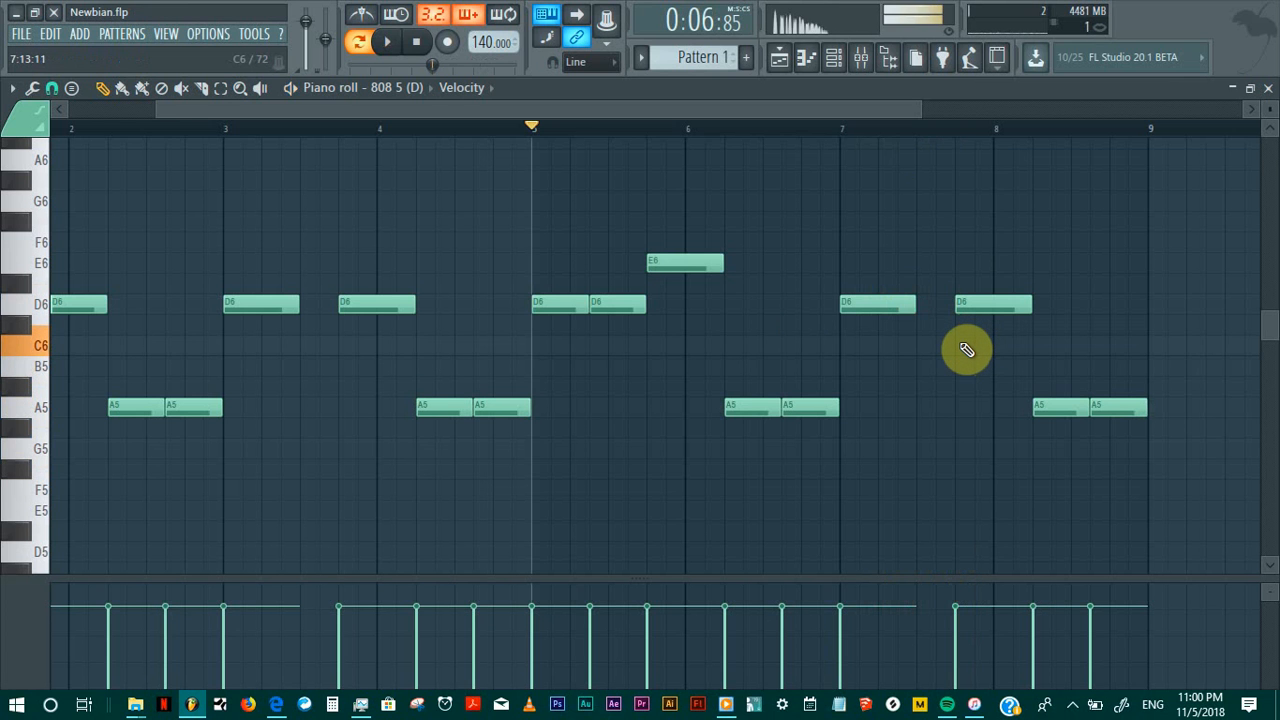
key(period)
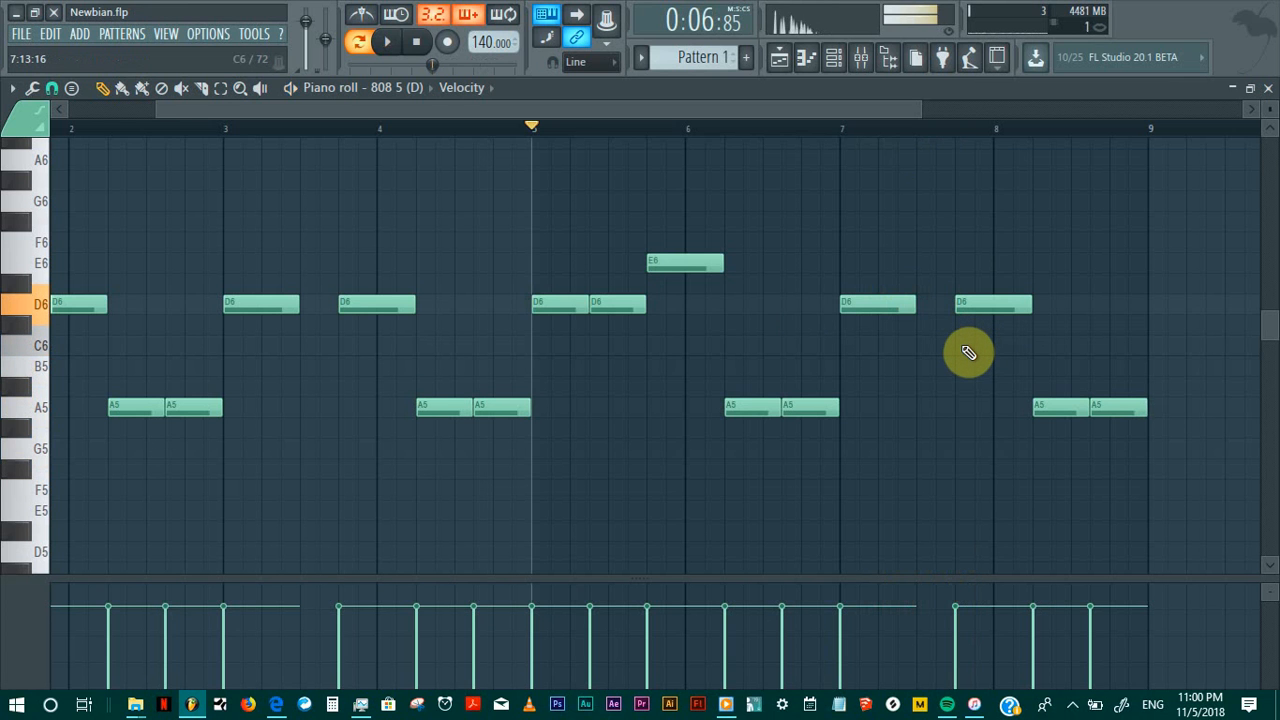
drag(980, 306, 981, 260)
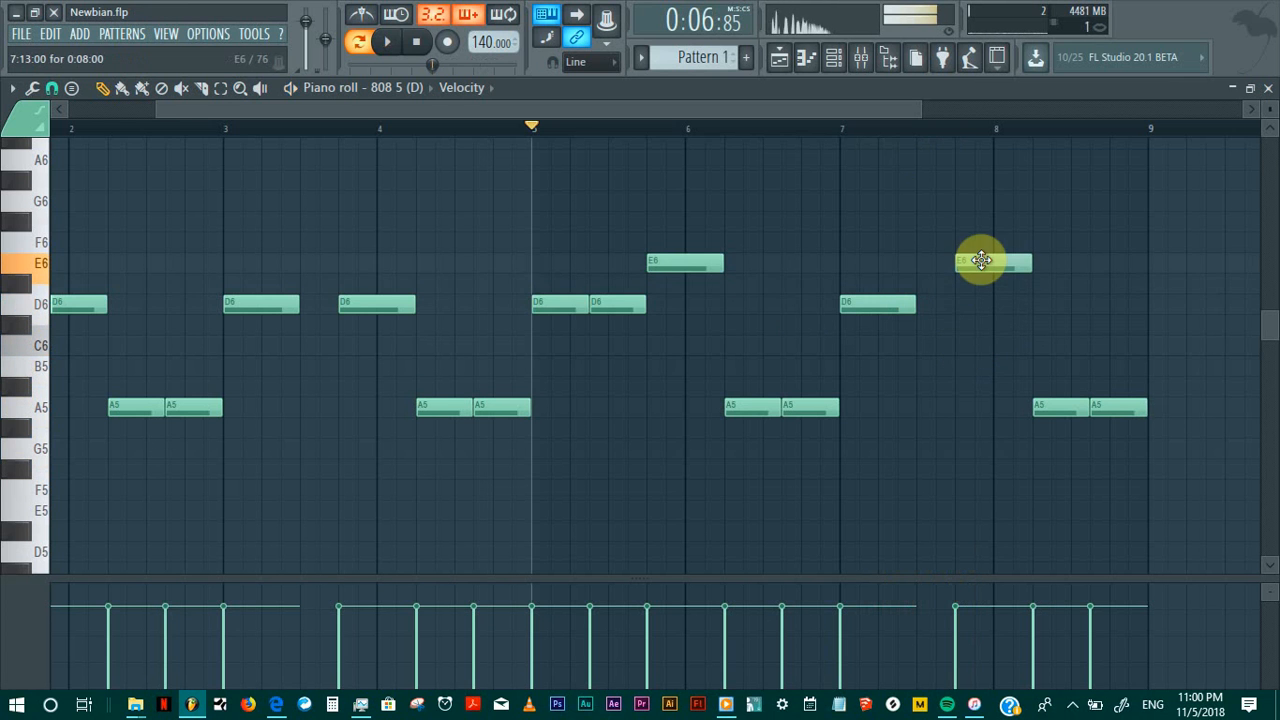
key(space)
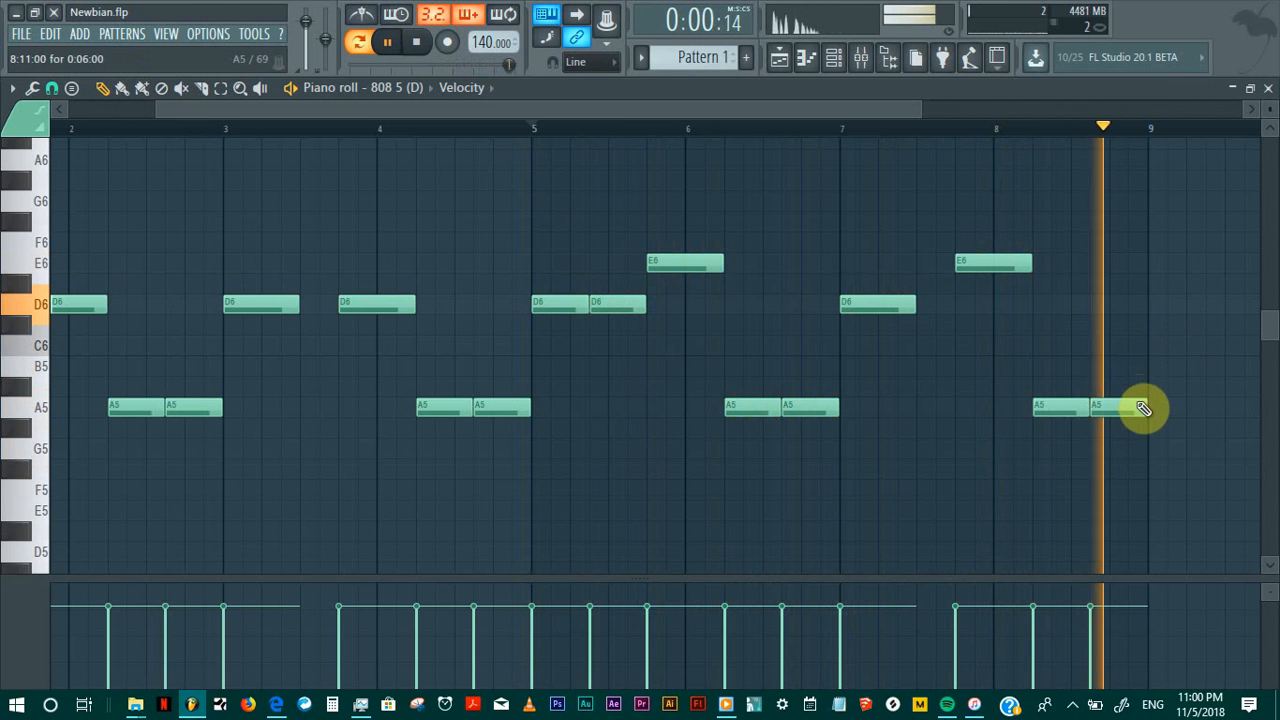
key(space)
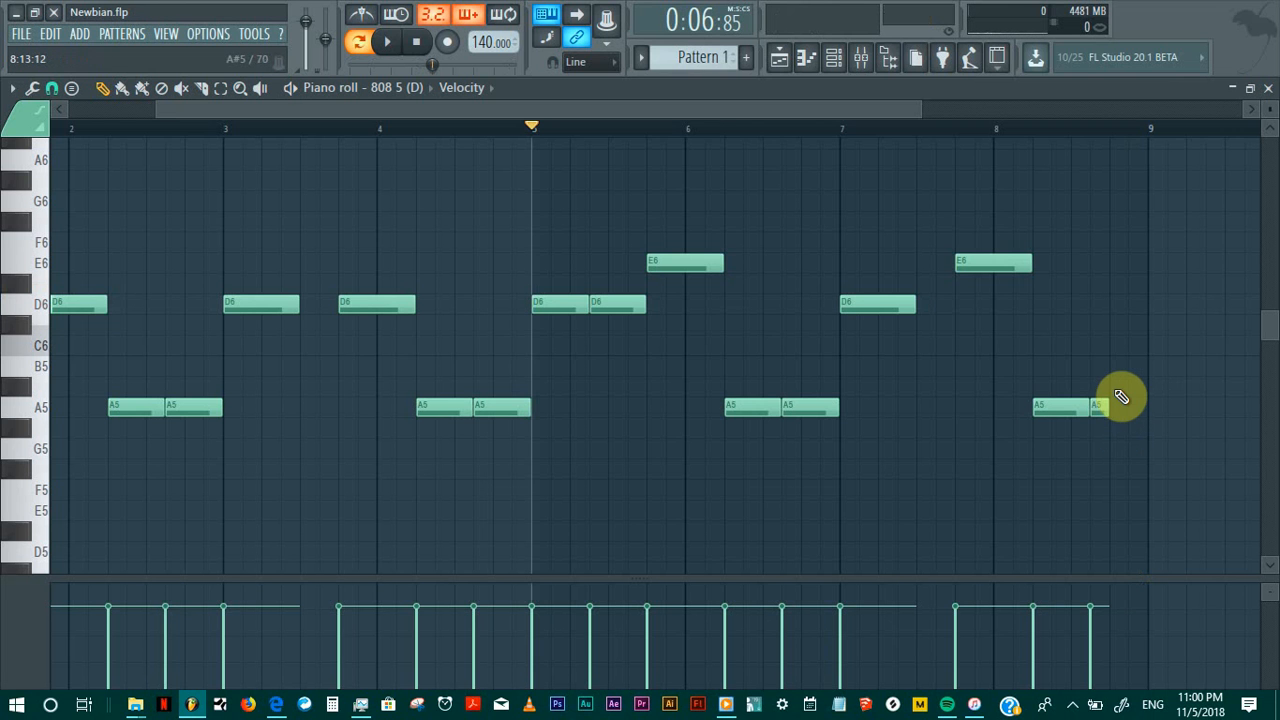
Step: Shorten bar 8's last A5 note to two steps, follow it with two-step B5 and C#6 notes, and play back from bar 5
click(1116, 368)
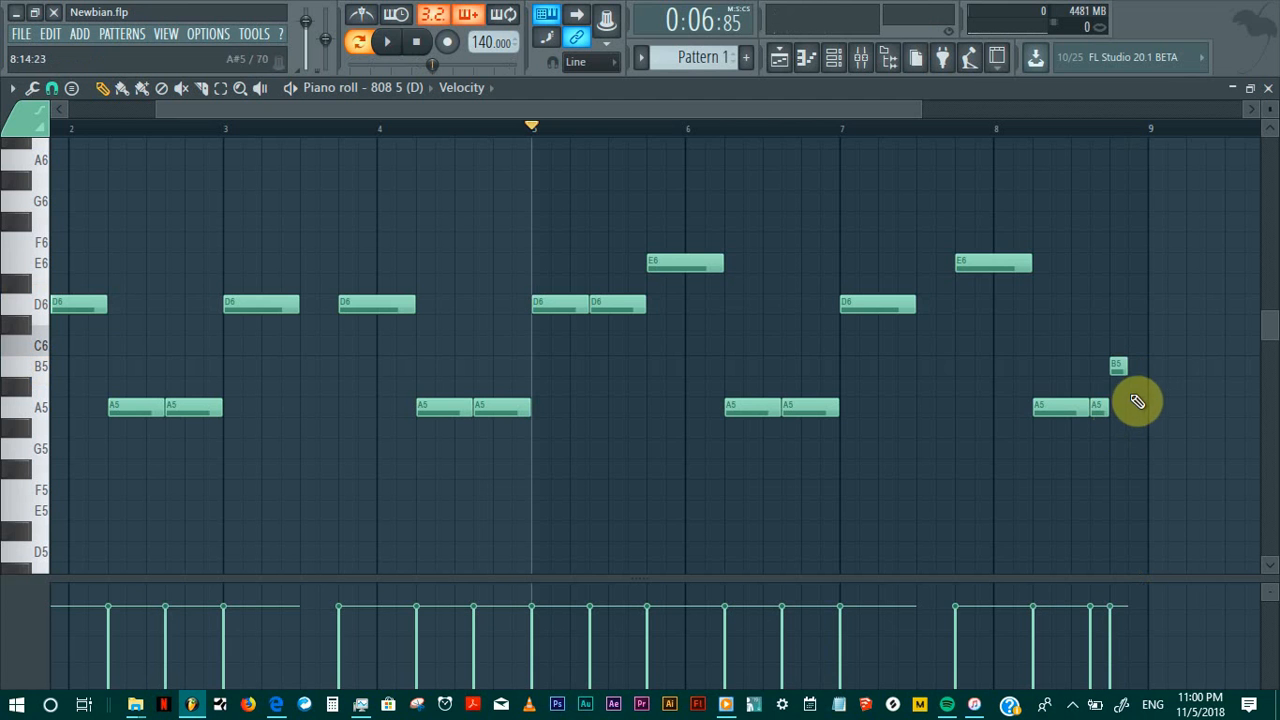
click(1143, 332)
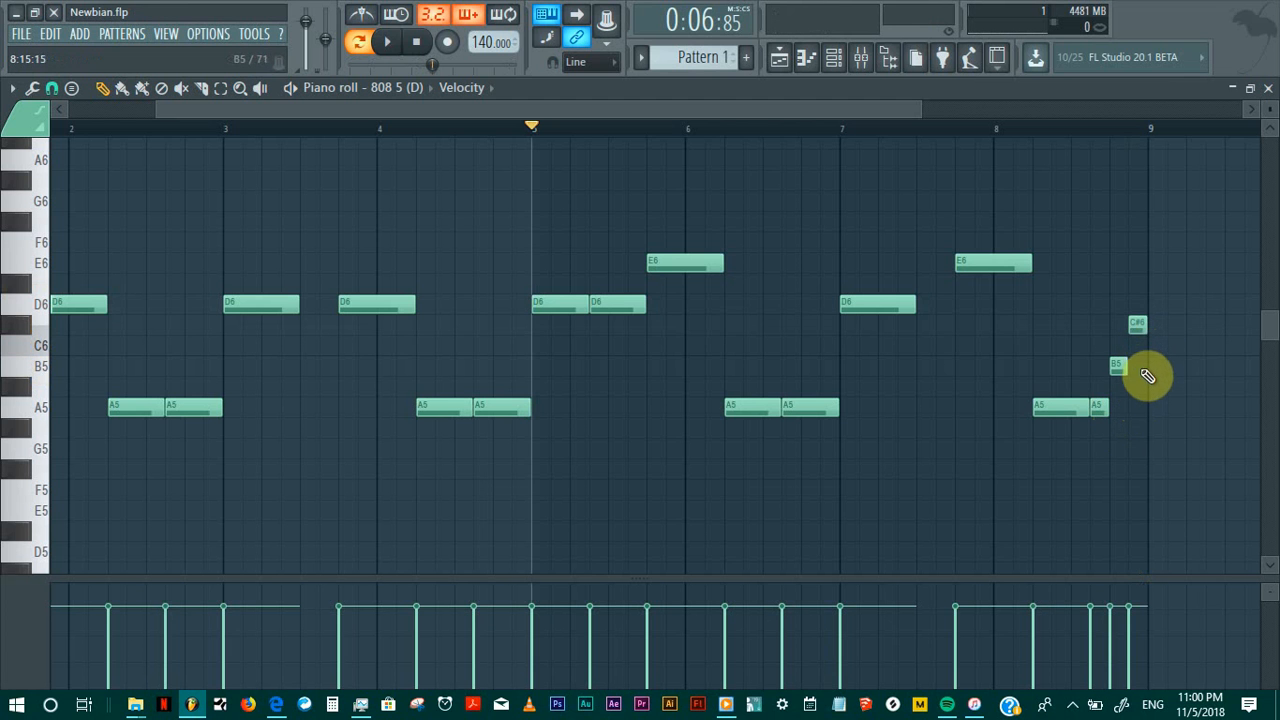
key(space)
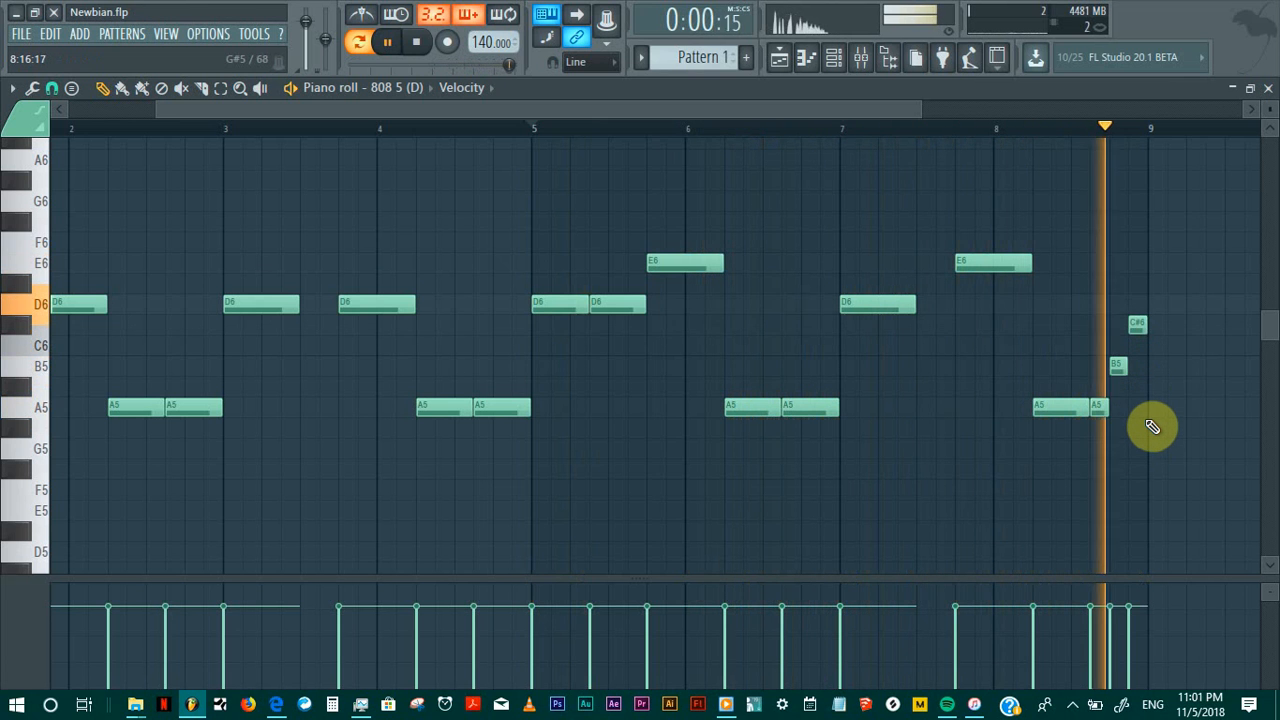
key(space)
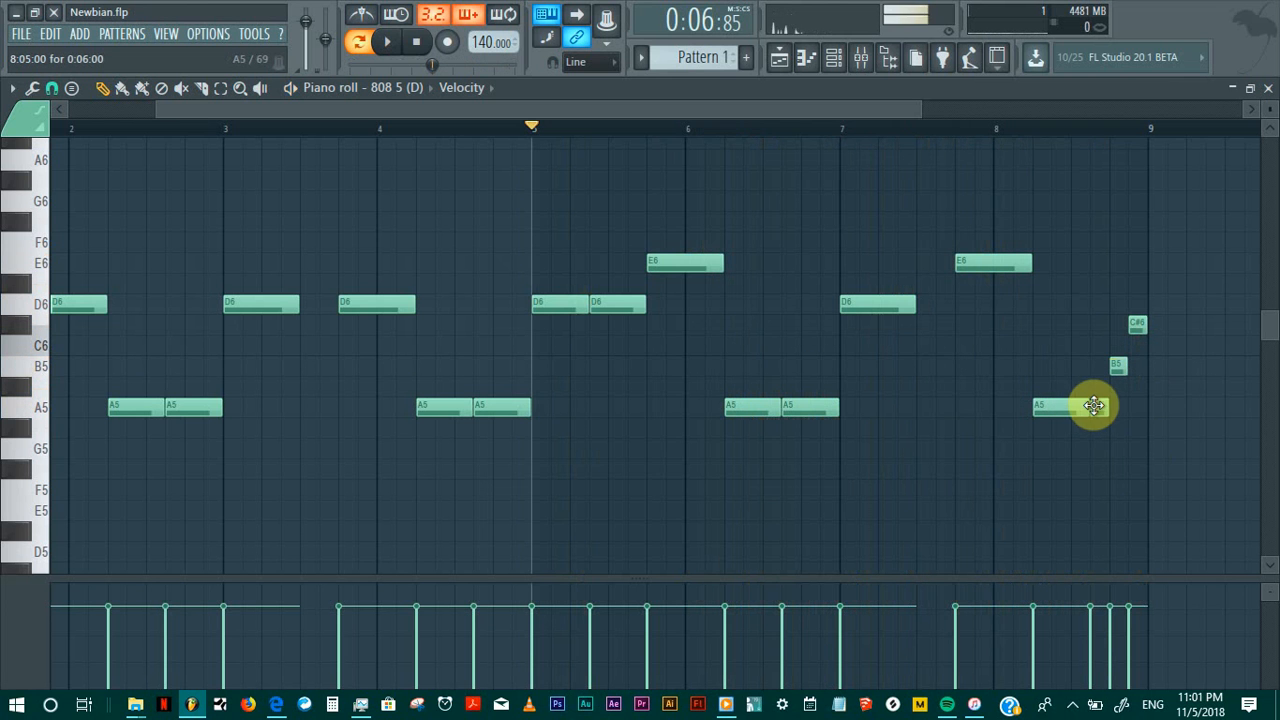
Step: Turn the end of bar 8 into a quick roll by shortening its last A5 note and placing the B5 and C#6 notes right after it on A5
click(1098, 403)
drag(1111, 366, 1117, 420)
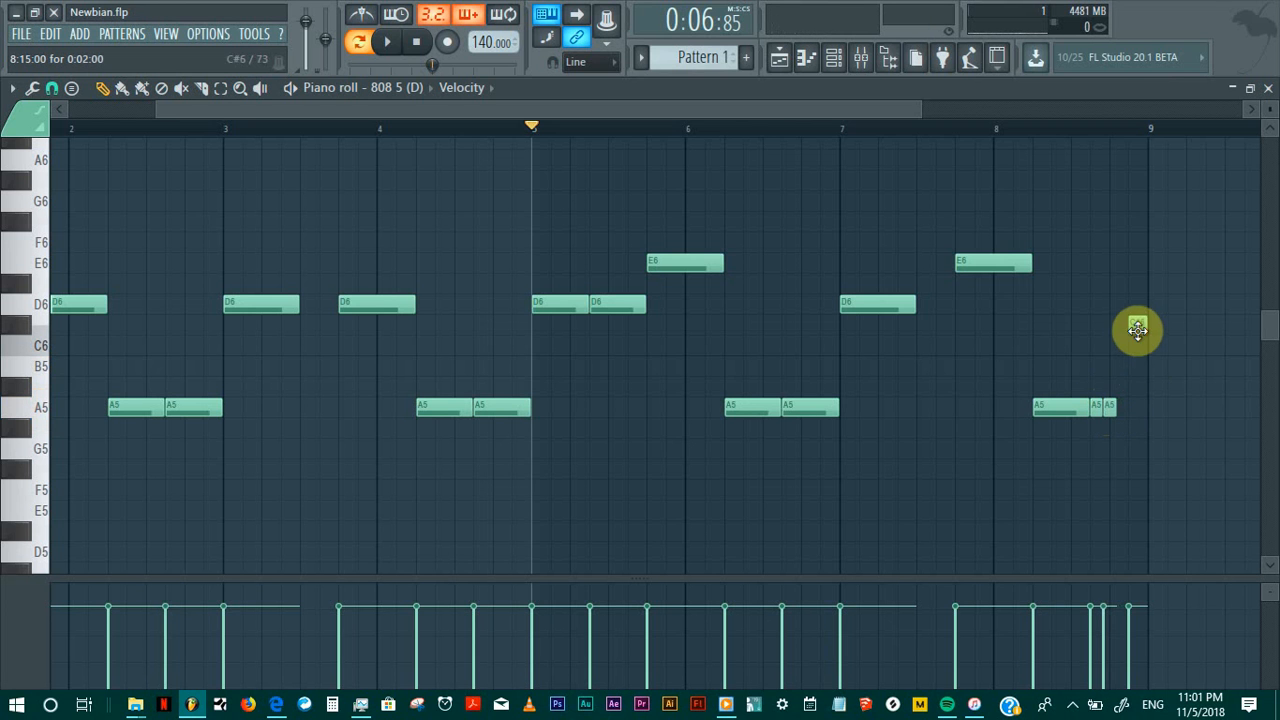
drag(1137, 325, 1134, 410)
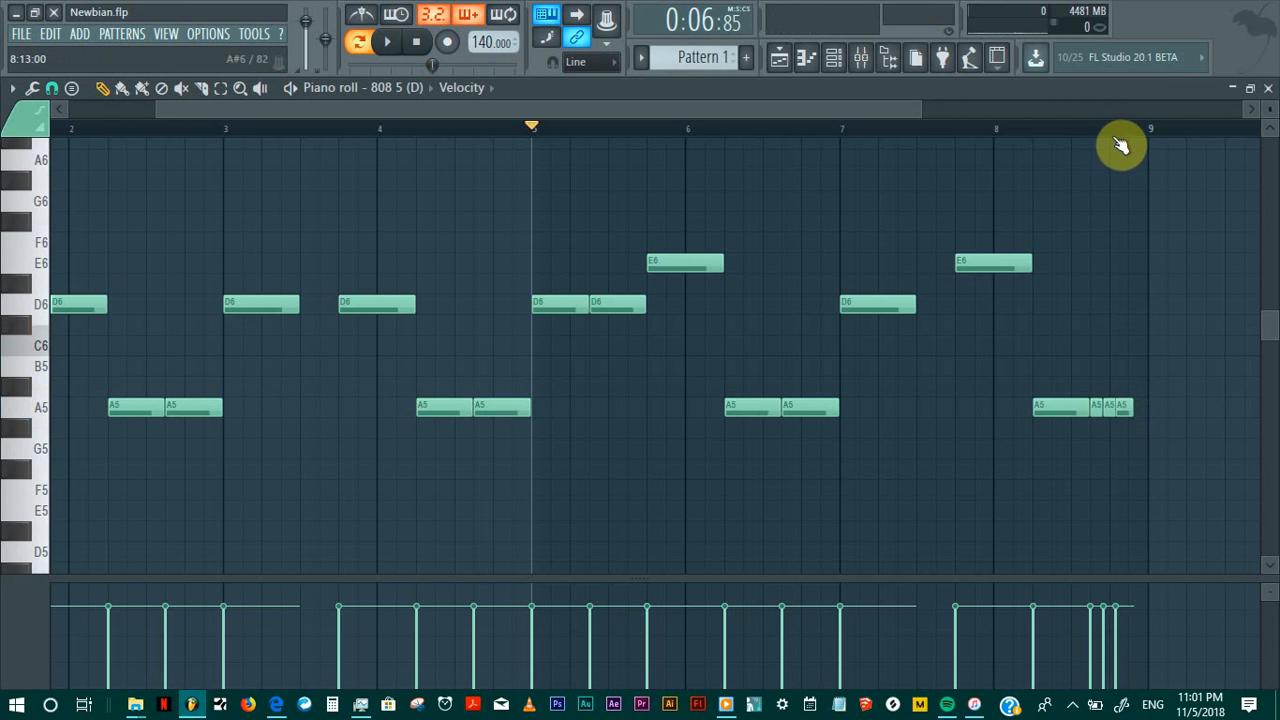
scroll(1120, 145, up, 3)
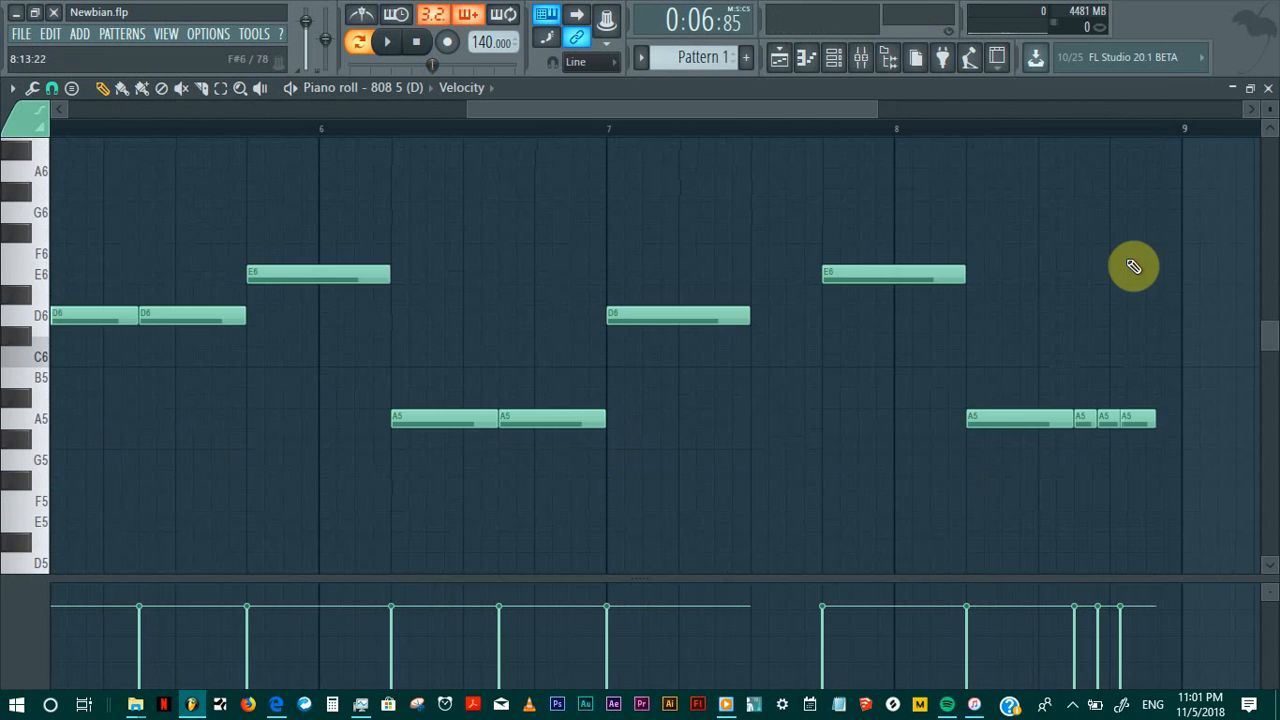
scroll(1133, 266, down, 3)
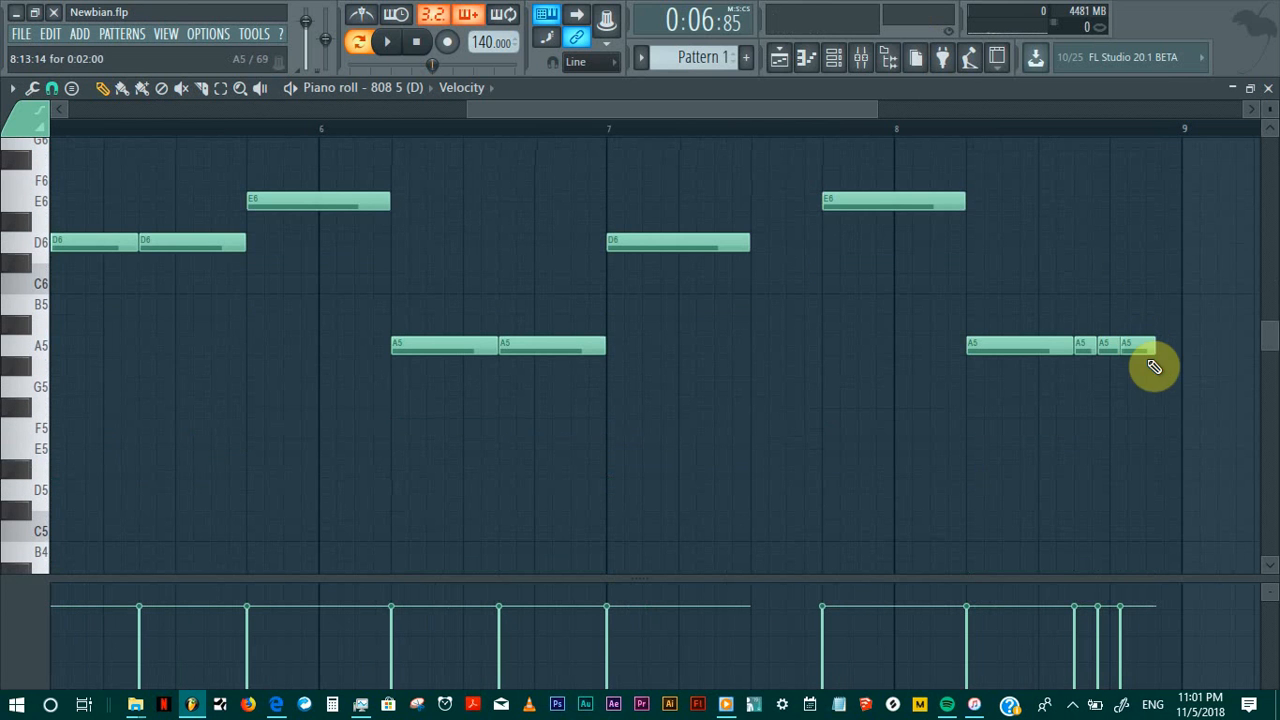
Step: Set note snapping to Line, shorten bar 8's last A5 note and place it directly after the preceding one, and play back from bar 8
mouse_move(1138, 345)
mouse_down()
mouse_move(1149, 328)
mouse_move(1147, 349)
mouse_up()
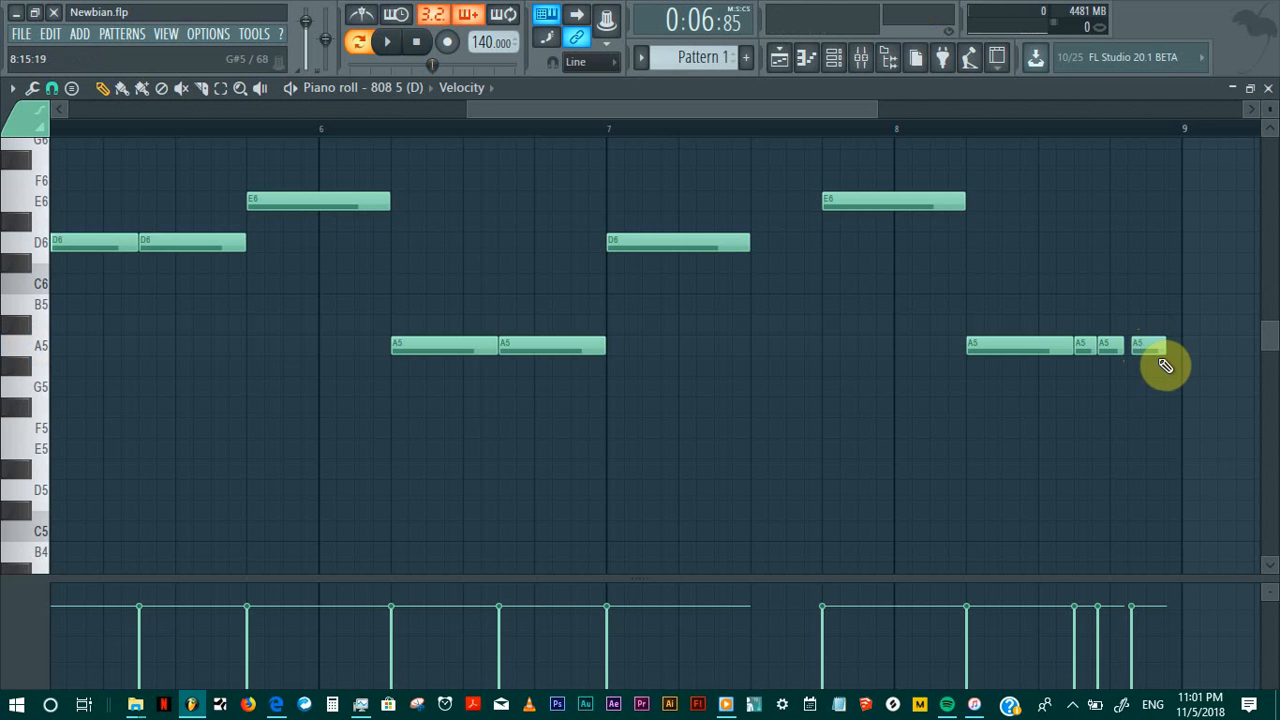
drag(1147, 348, 1144, 346)
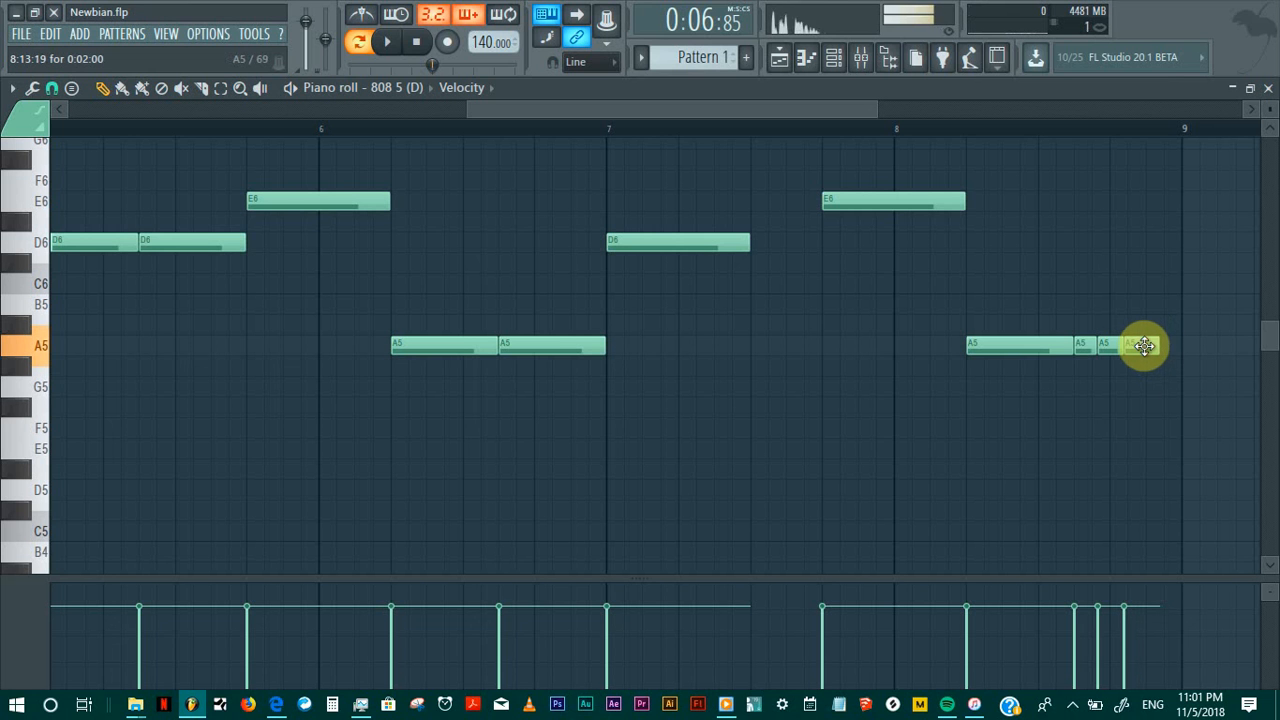
click(47, 93)
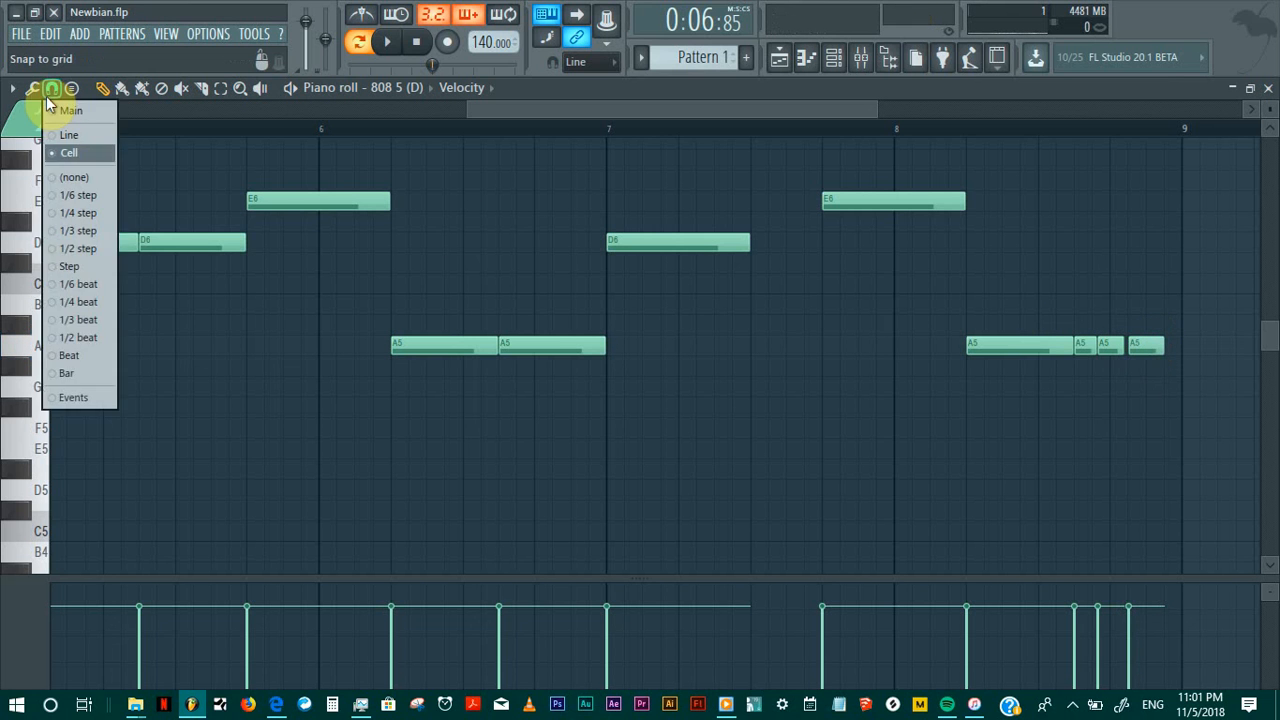
click(79, 141)
drag(1148, 341, 1134, 341)
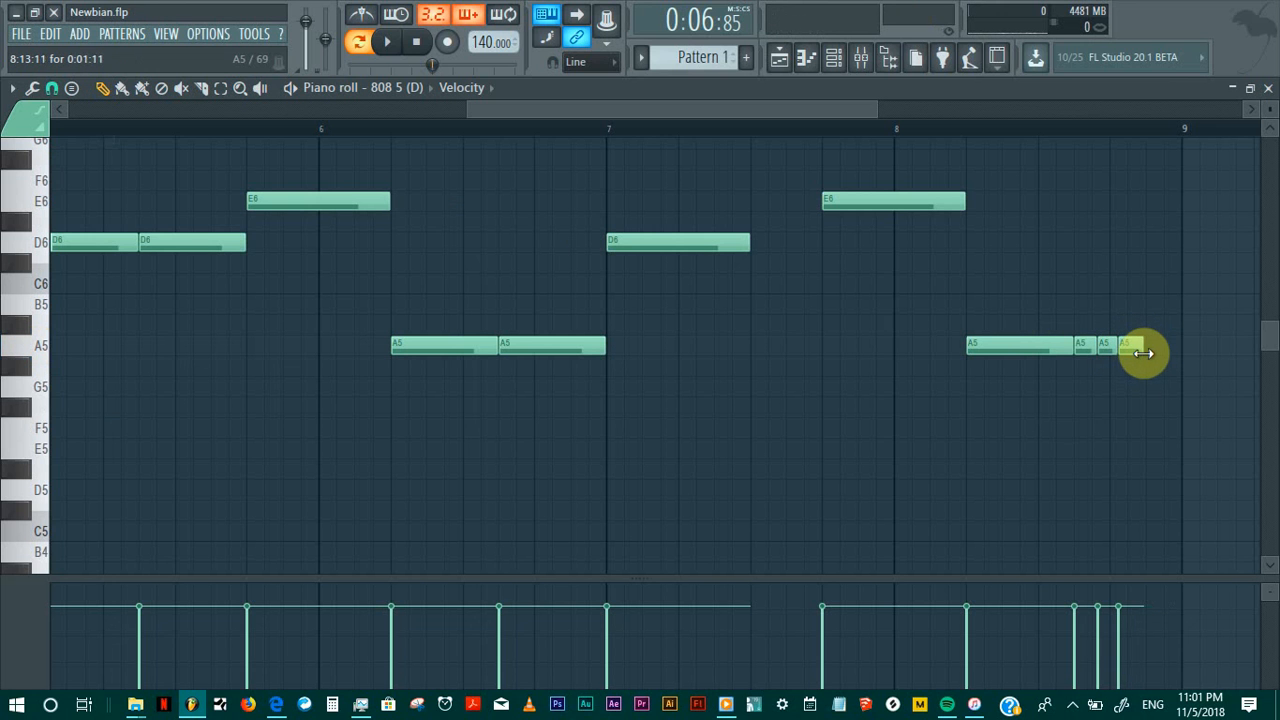
click(906, 130)
key(space)
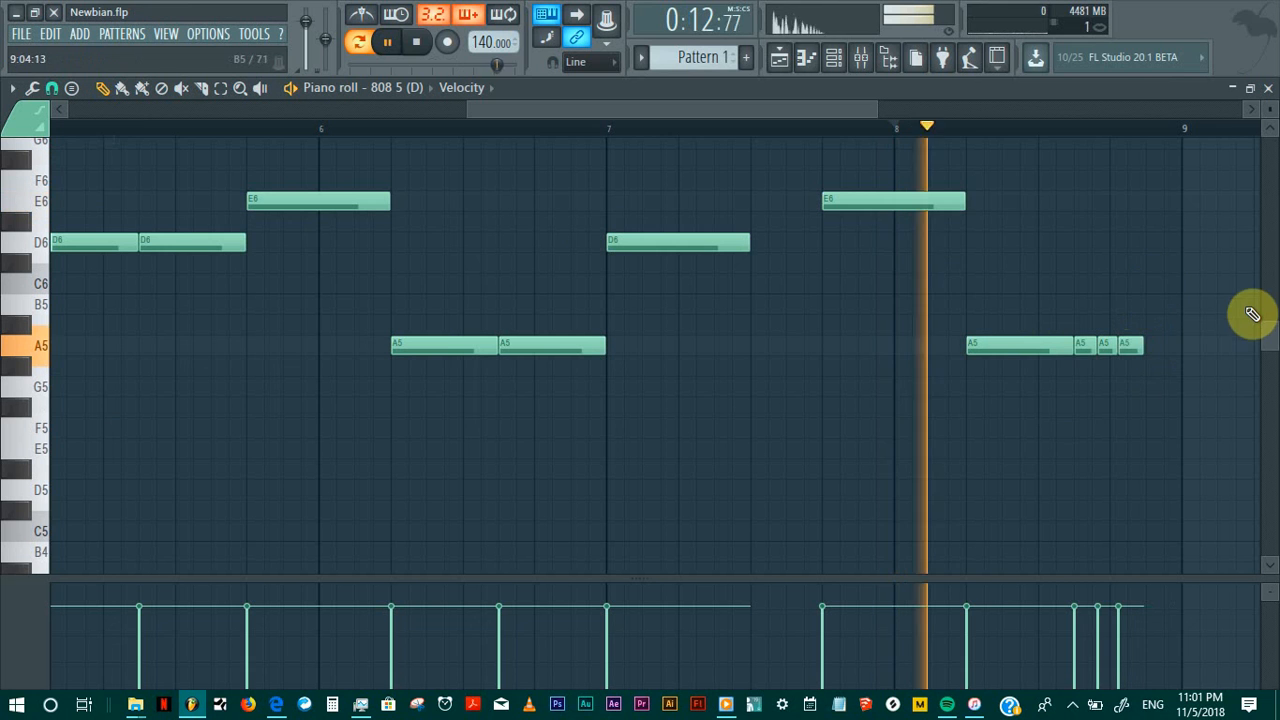
key(space)
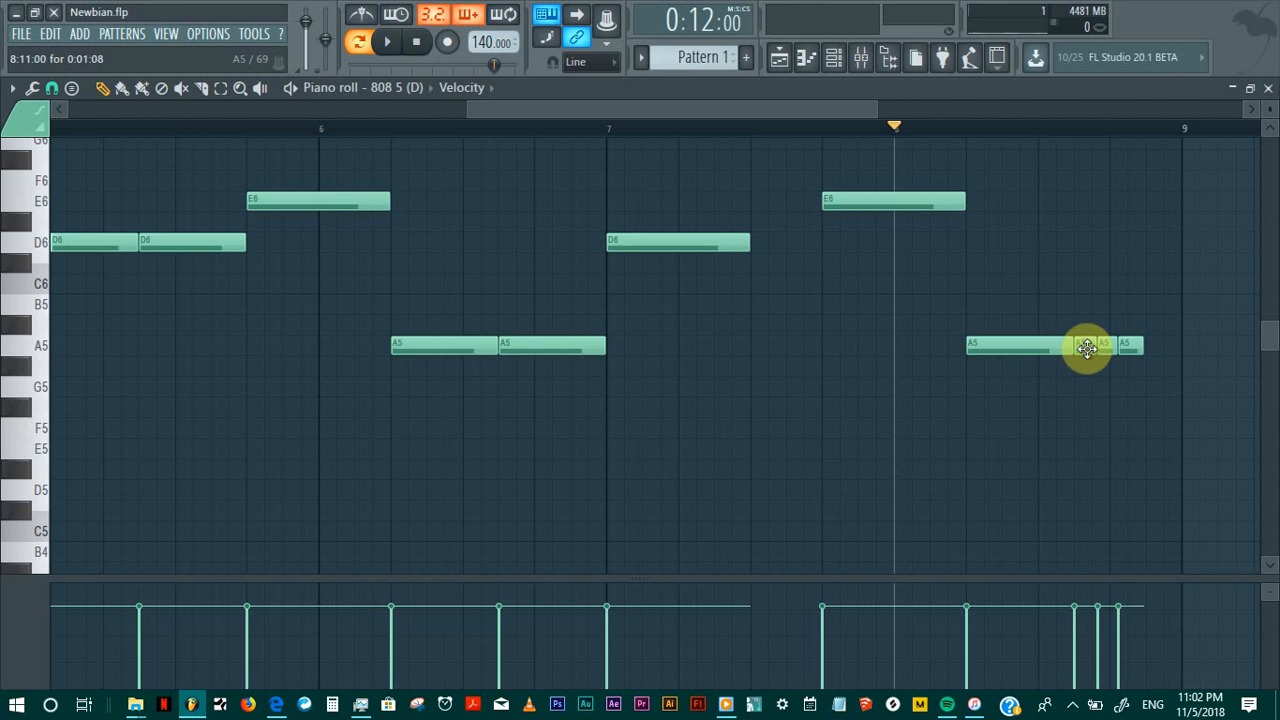
Step: Add another short A5 note so the bar 8 roll ends at bar 9, and lengthen the first short note to close the gap
drag(1087, 347, 1157, 347)
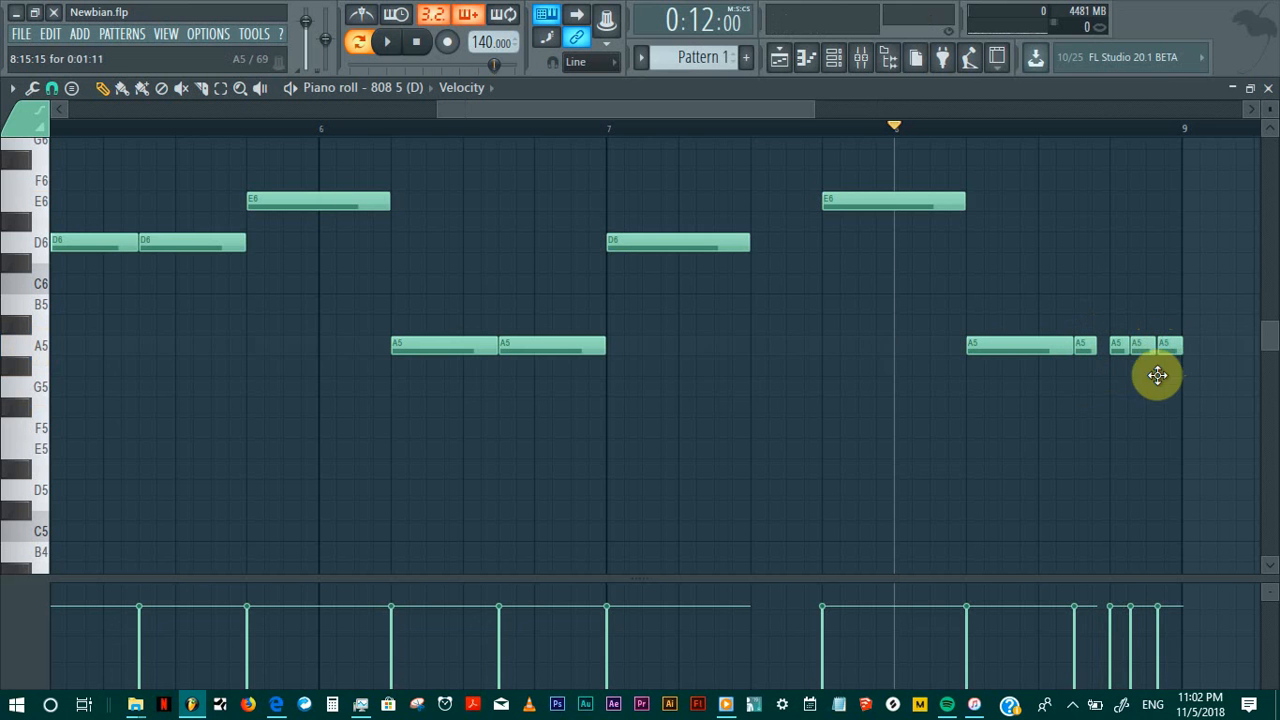
key(space)
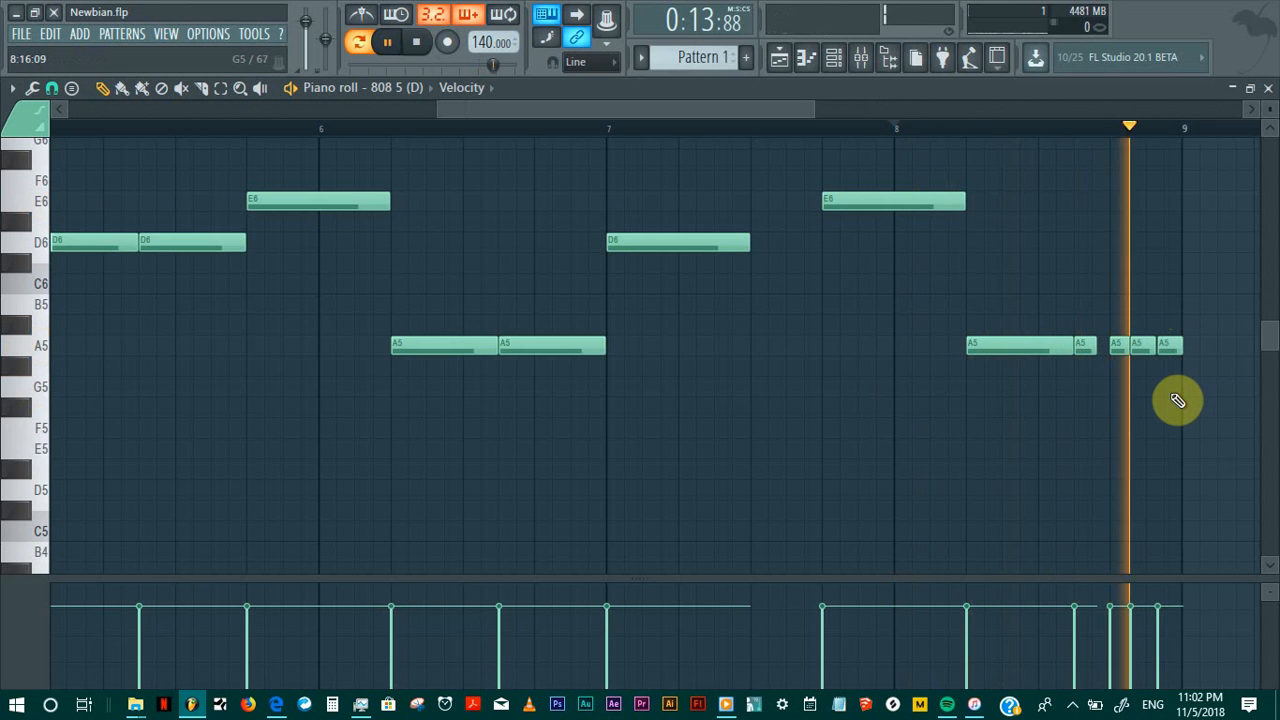
key(space)
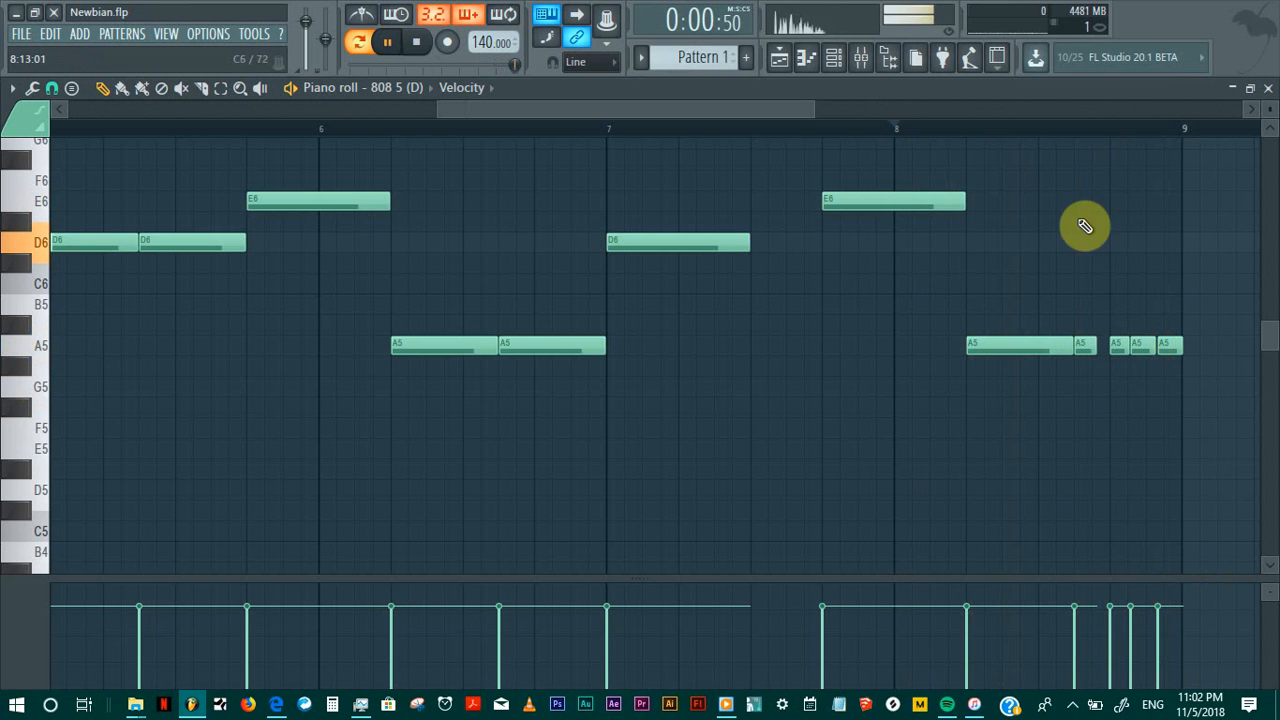
key(space)
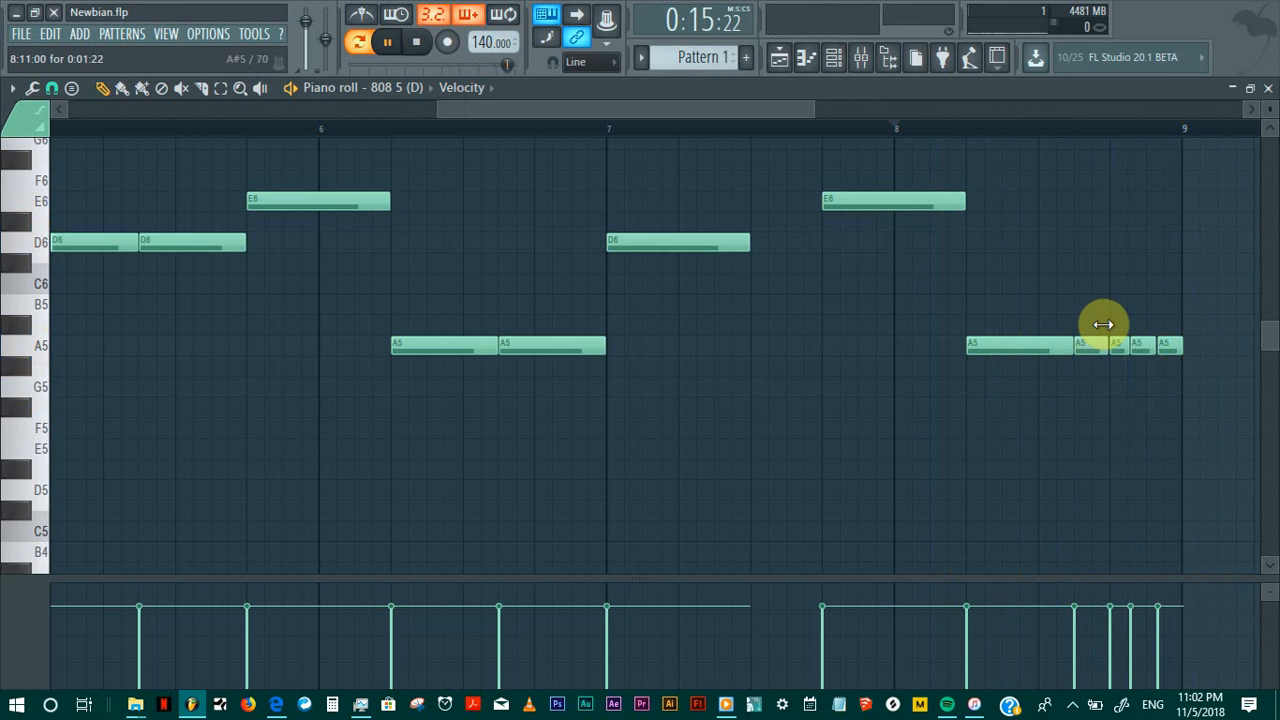
key(space)
Step: Adjust the last three A5 notes of bar 8, quantize them to the grid, and play the result back
scroll(1143, 128, up, 5)
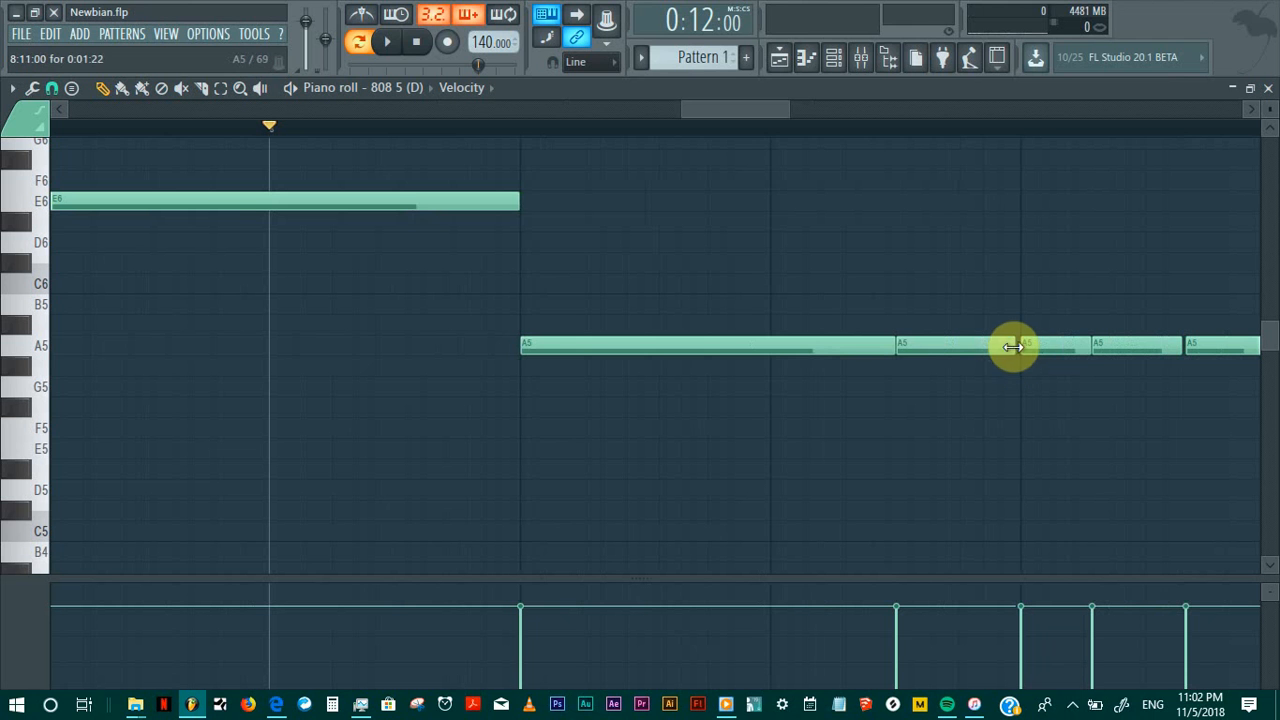
click(1055, 342)
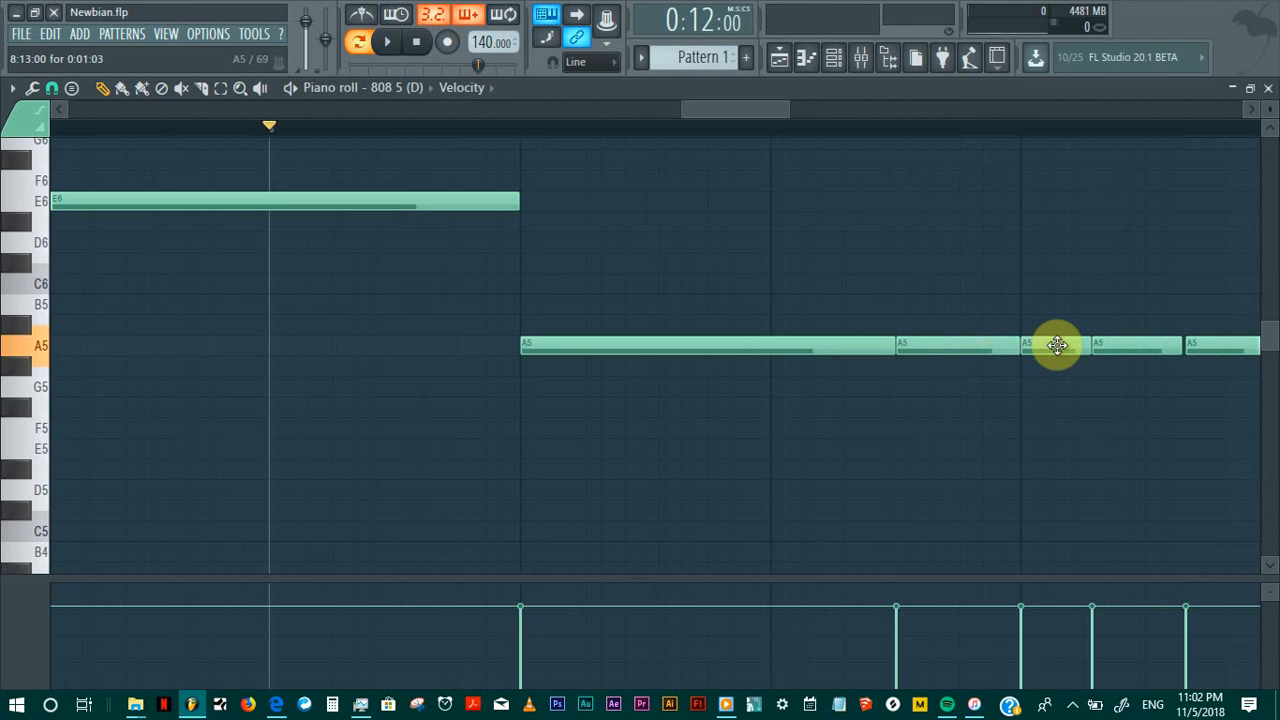
drag(1059, 338, 1115, 349)
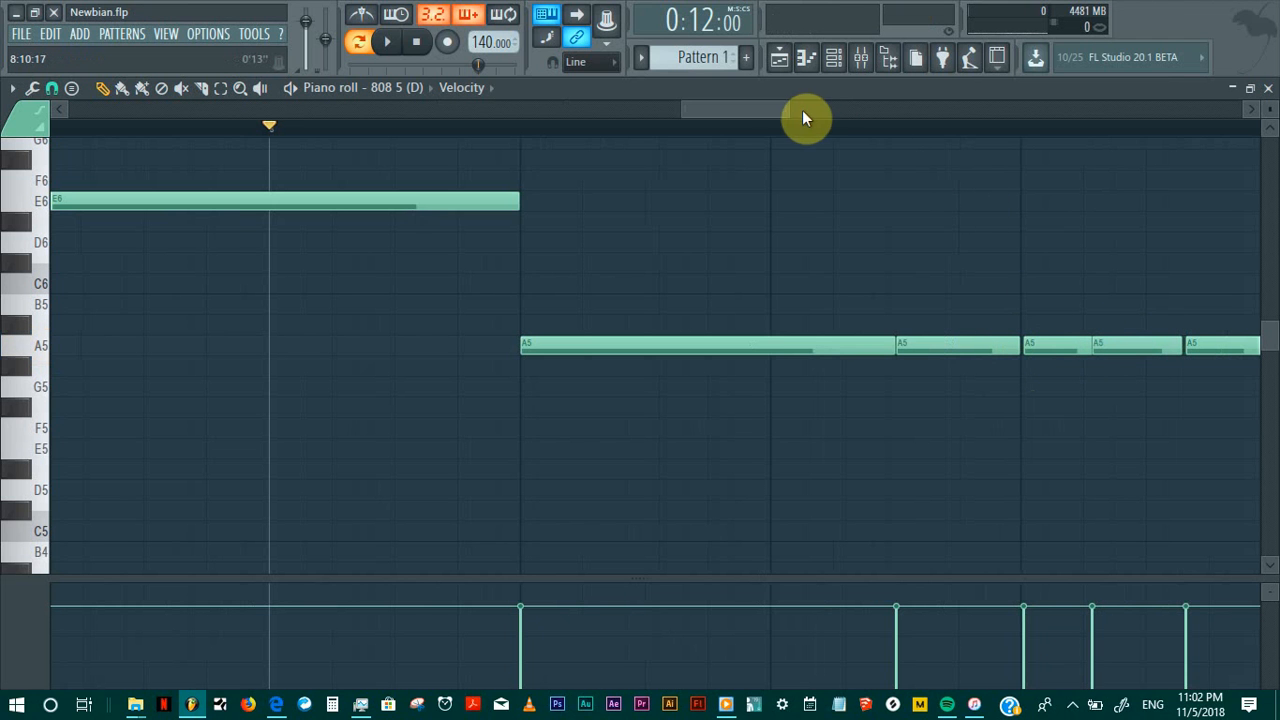
drag(802, 112, 868, 112)
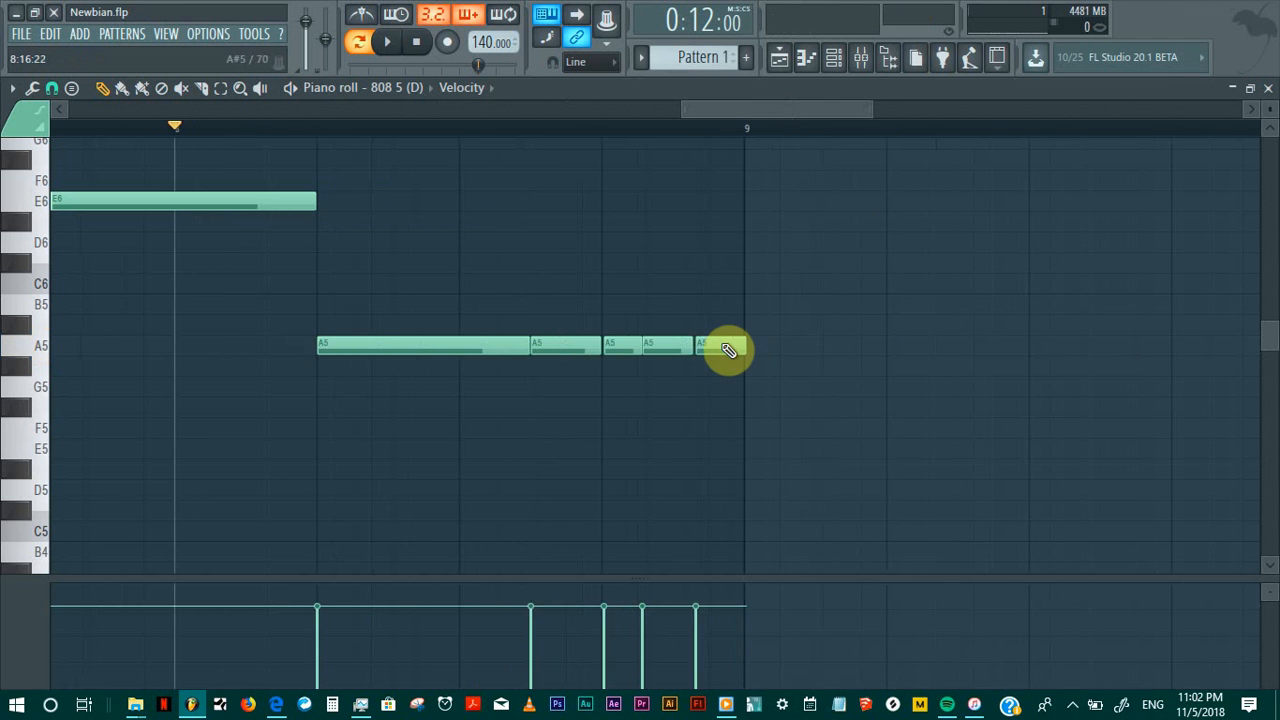
mouse_move(714, 341)
mouse_down()
mouse_move(647, 343)
mouse_move(734, 342)
mouse_up()
key(ctrl+q)
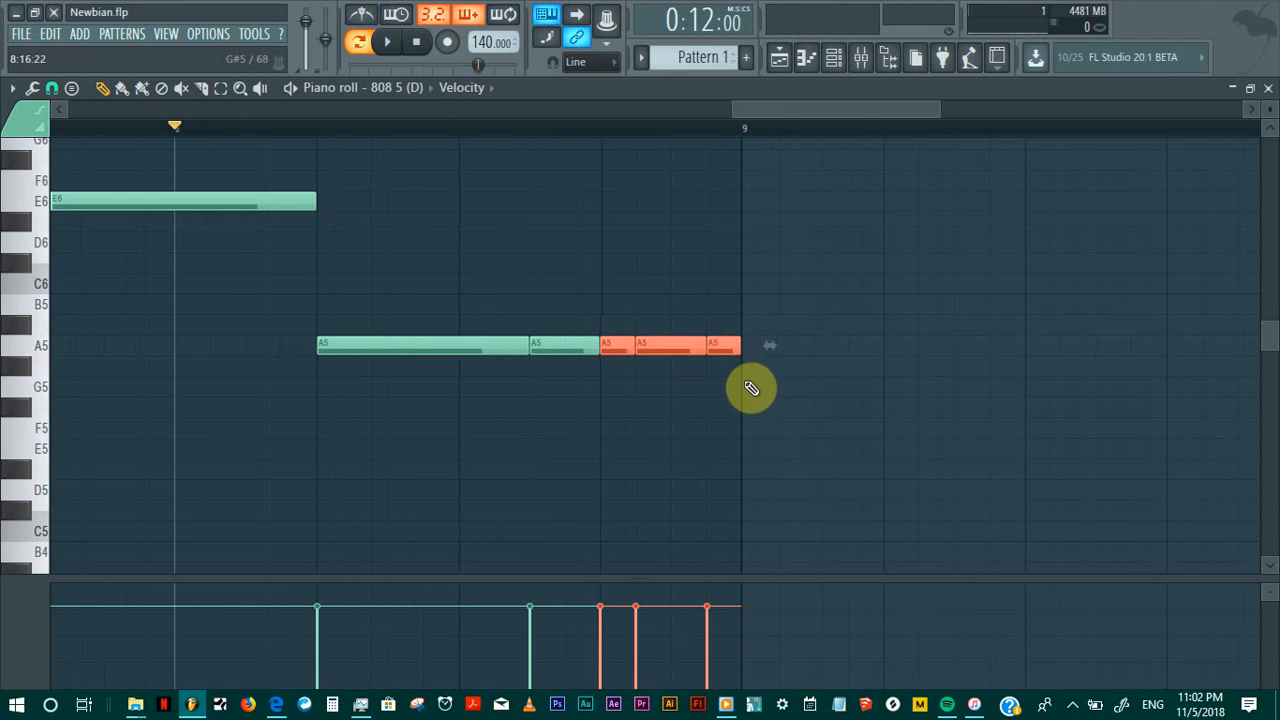
click(670, 412)
key(space)
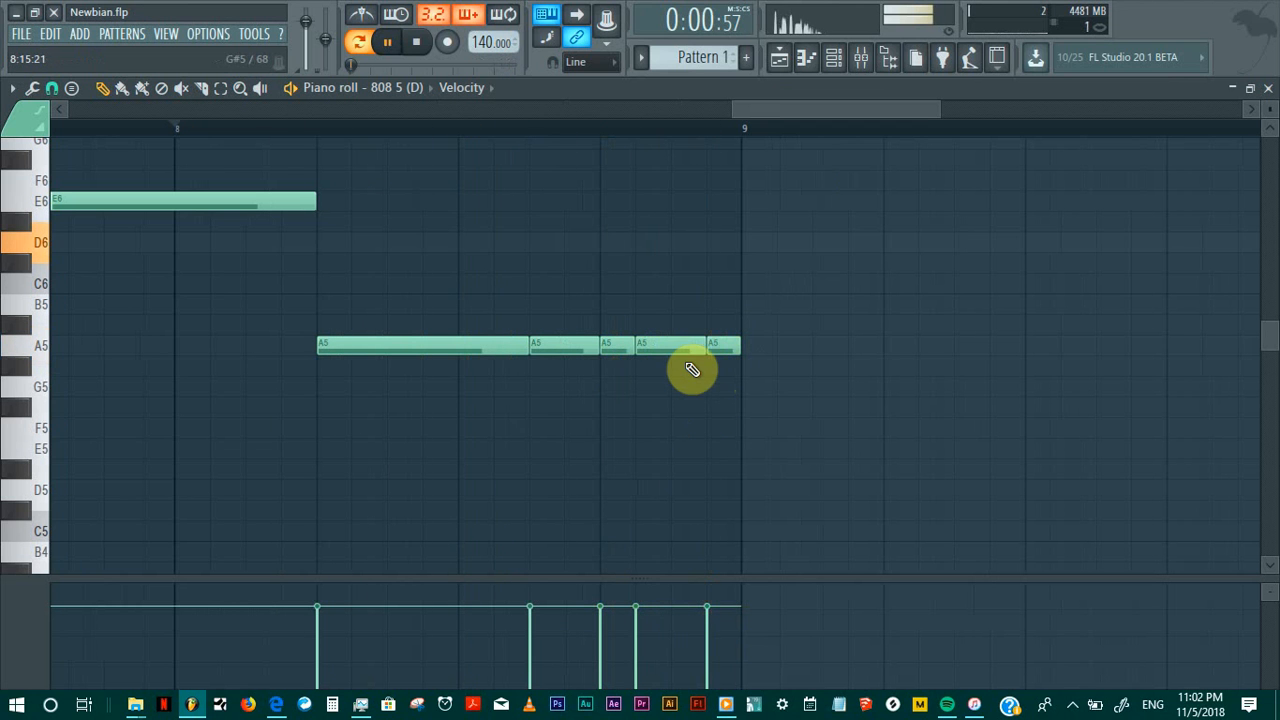
Step: Shorten bar 8's second-to-last A5 note to one step, move the last note directly after it, and play back
key(space)
mouse_move(704, 346)
mouse_down()
mouse_move(680, 347)
mouse_move(690, 352)
mouse_up()
key(space)
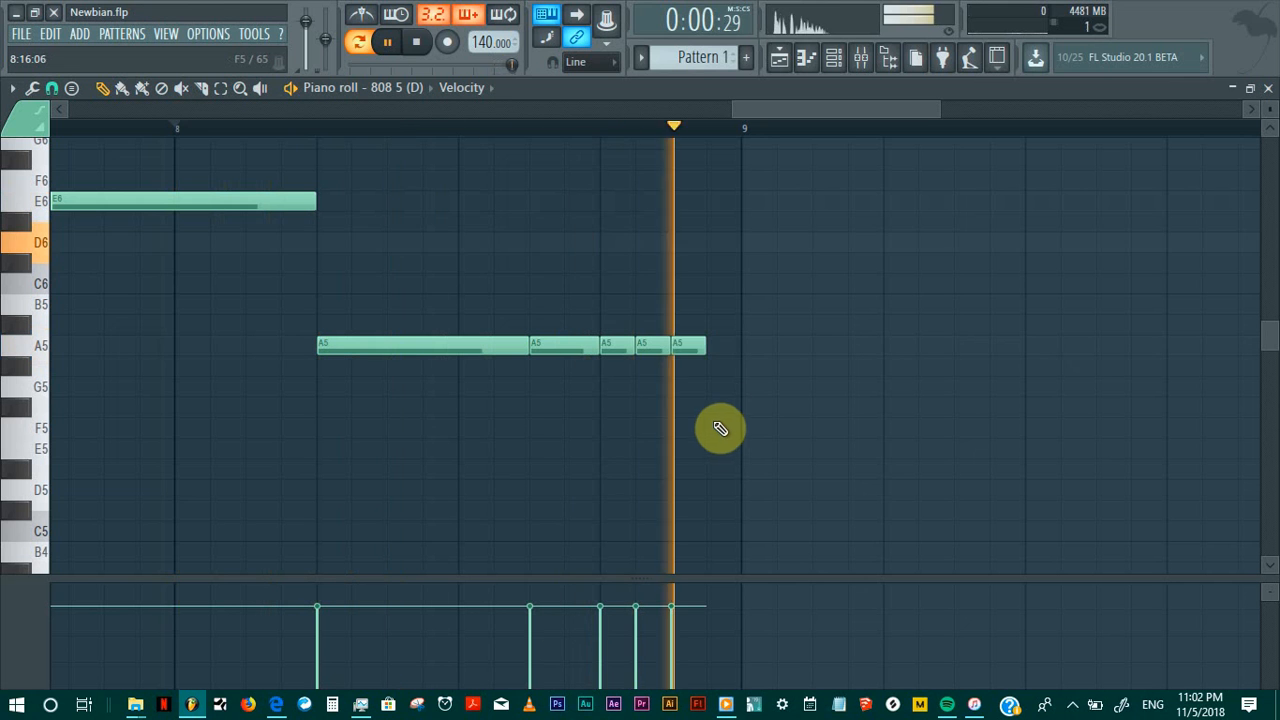
key(space)
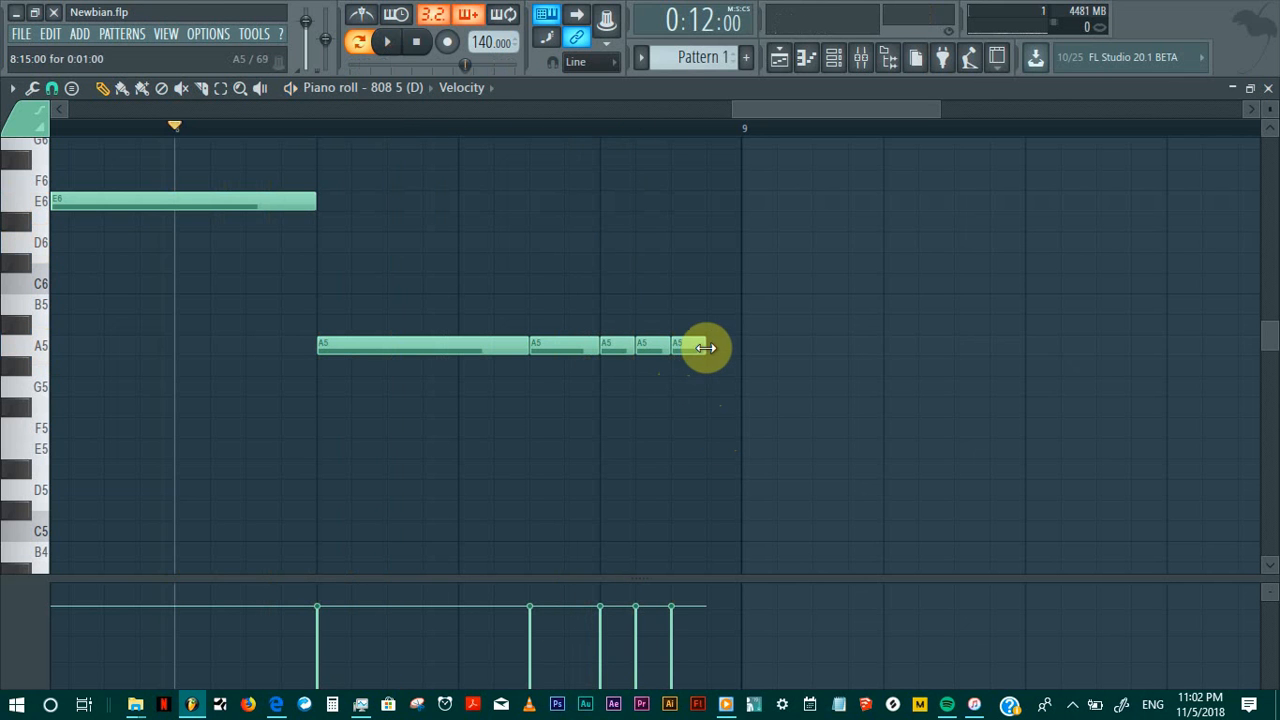
Step: Lengthen the last A5 note to two steps so it ends at bar 9, and play the full eight-bar 808 line
drag(705, 347, 740, 347)
key(space)
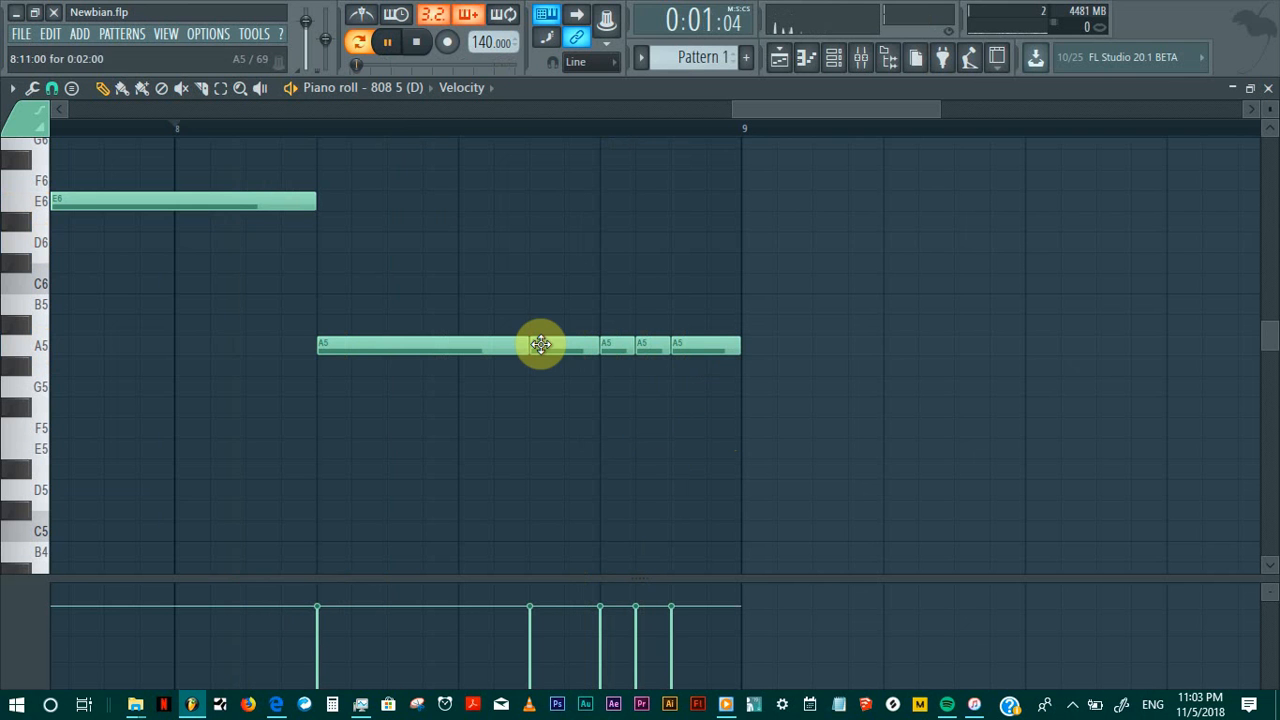
drag(731, 103, 50, 144)
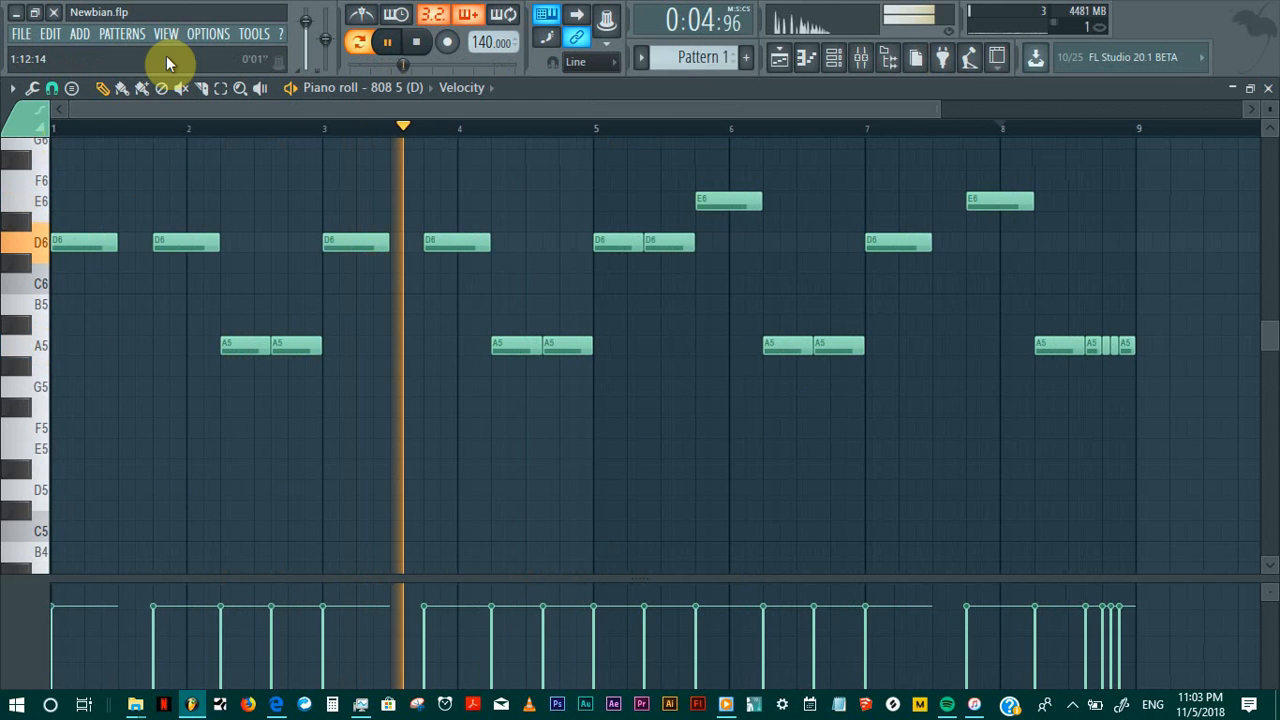
Step: Fill the JOHNNYJ closed hi-hat channel on every 2 steps in the channel rack, and hide the rack
click(834, 58)
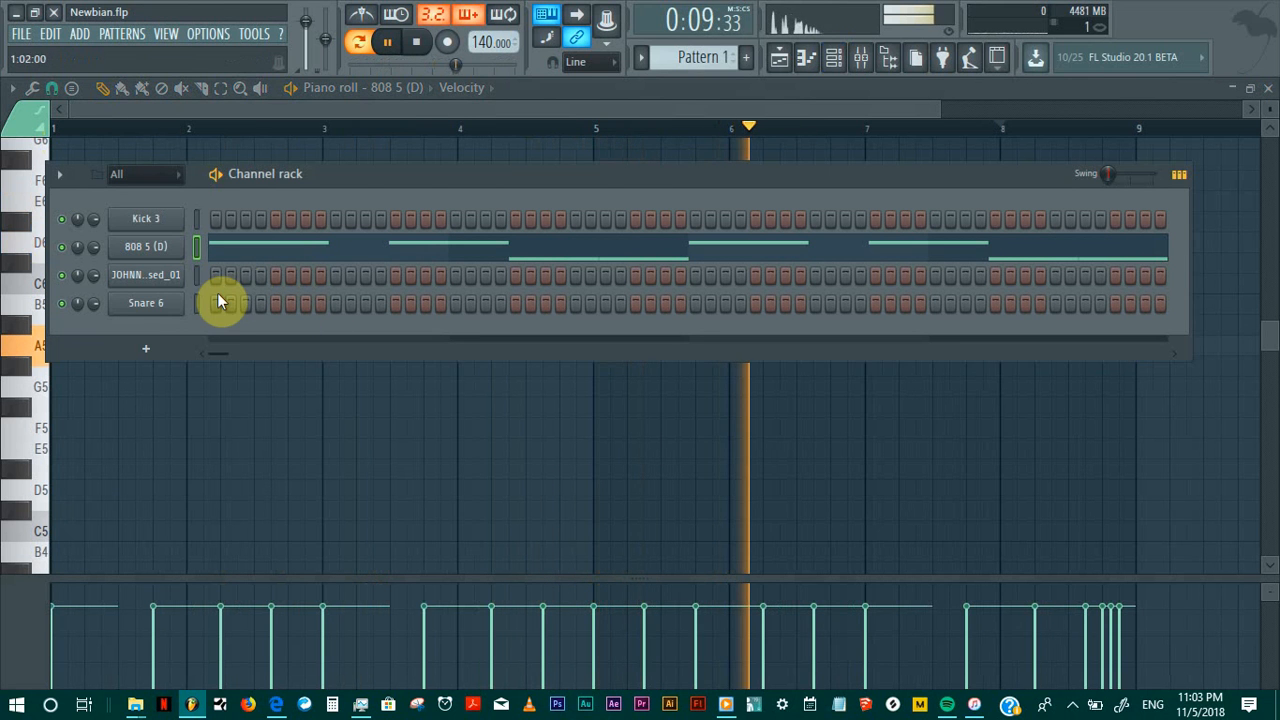
right_click(166, 286)
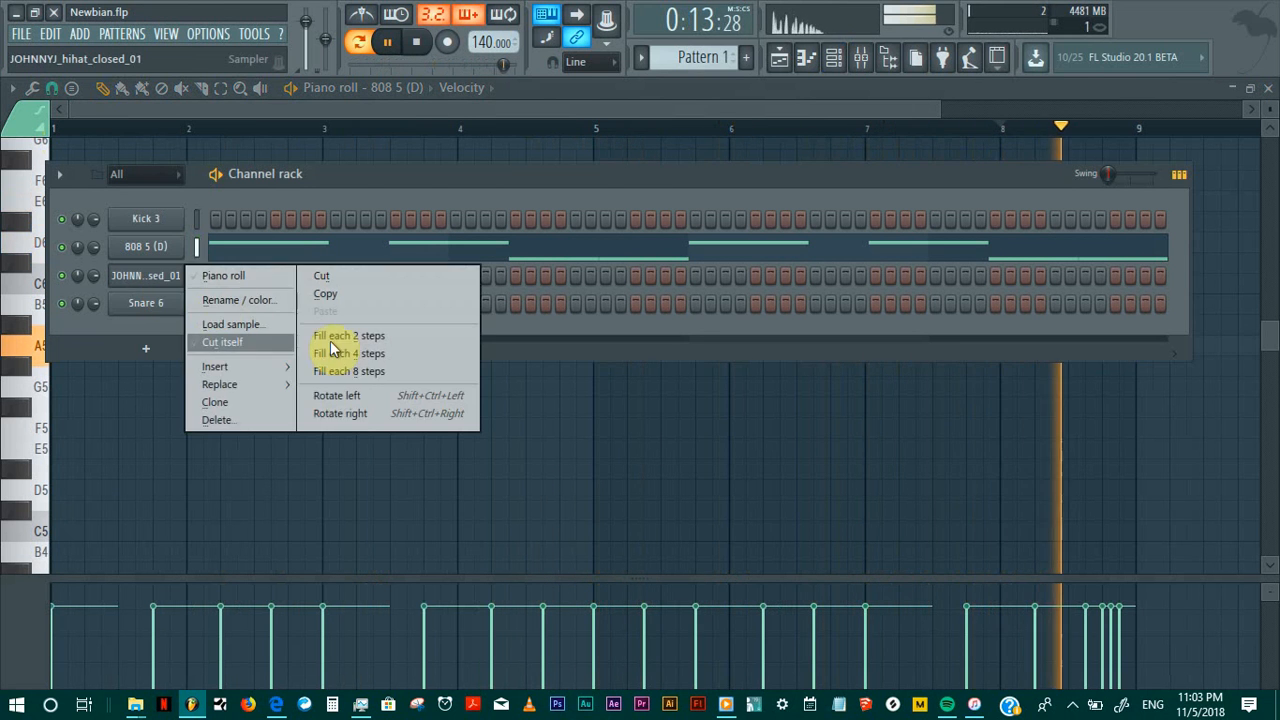
click(313, 327)
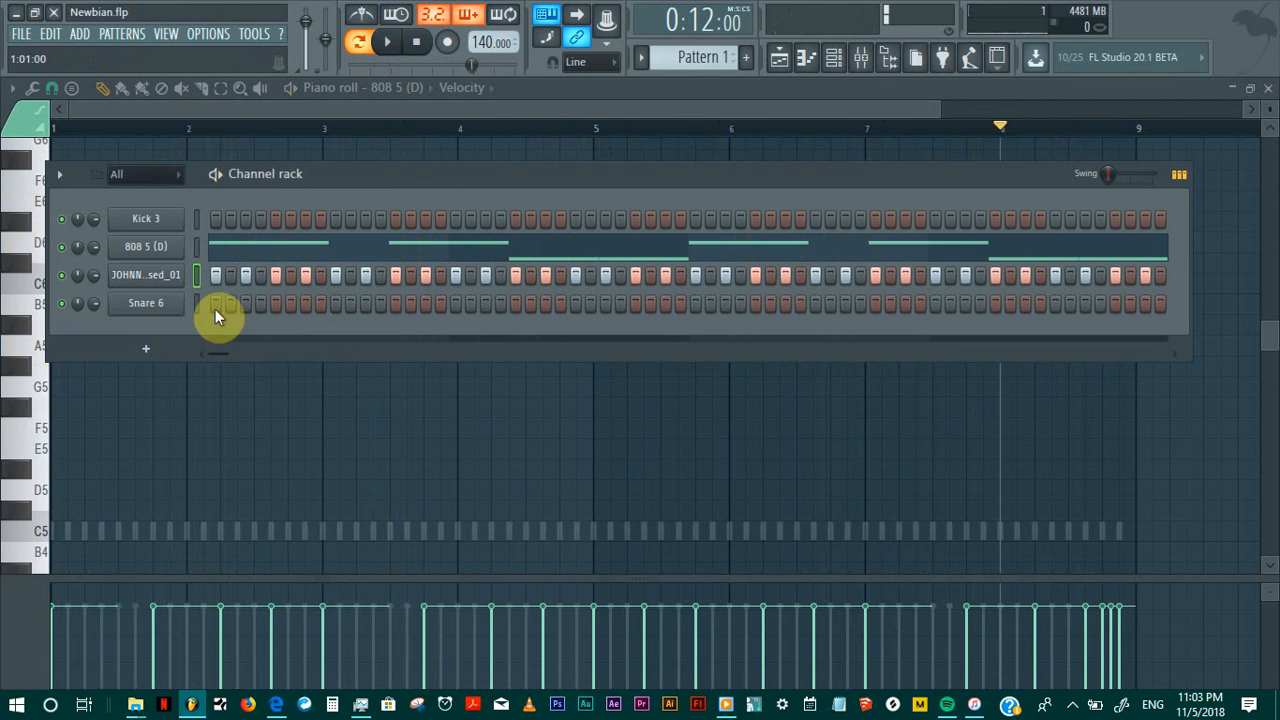
right_click(163, 275)
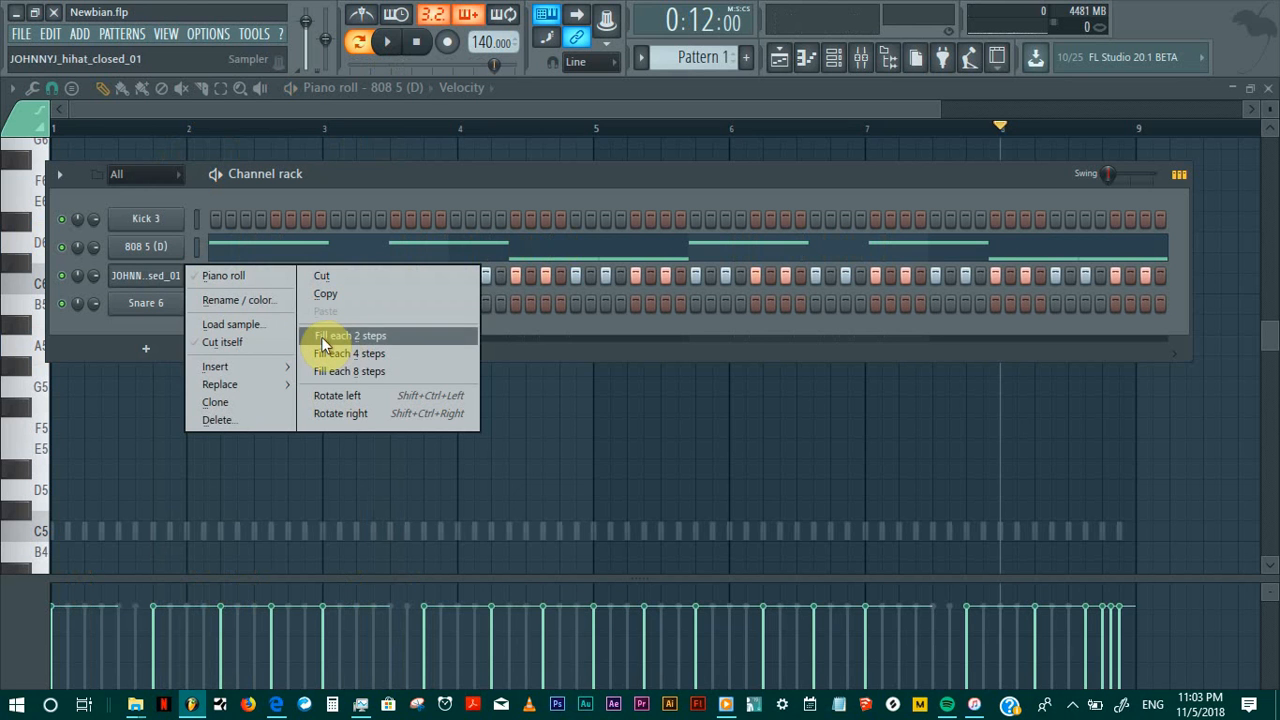
click(353, 334)
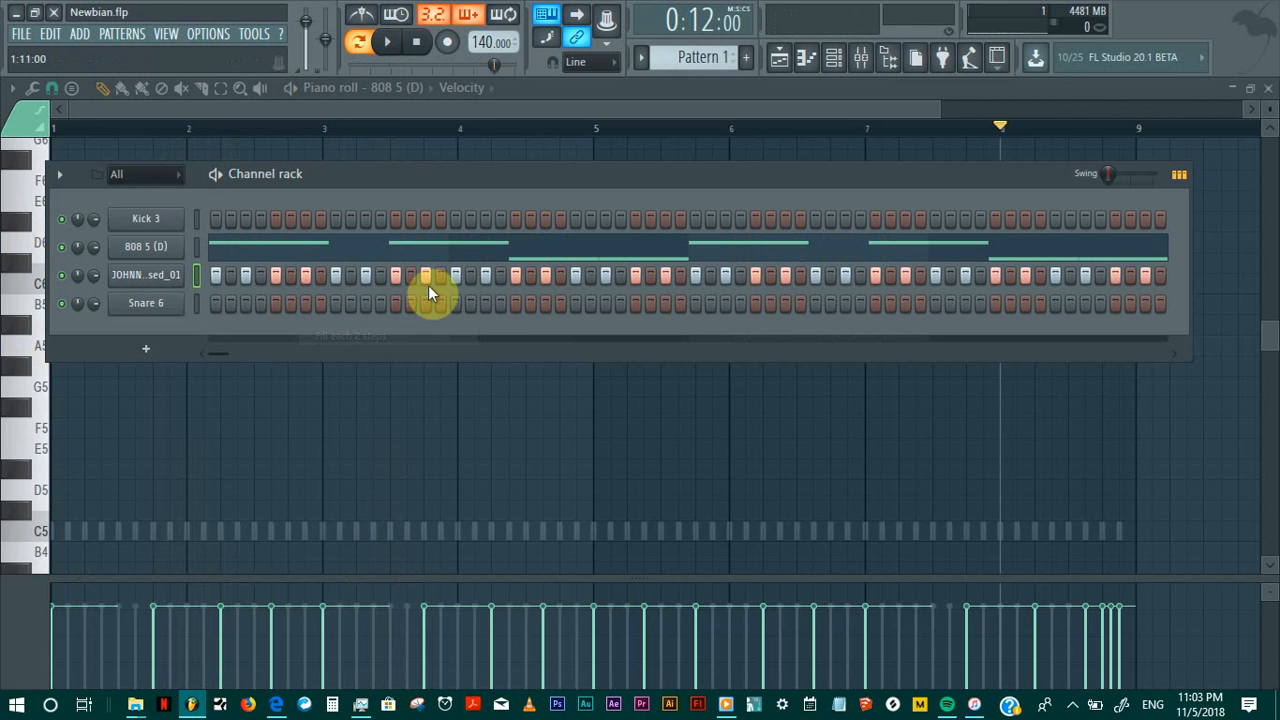
click(838, 62)
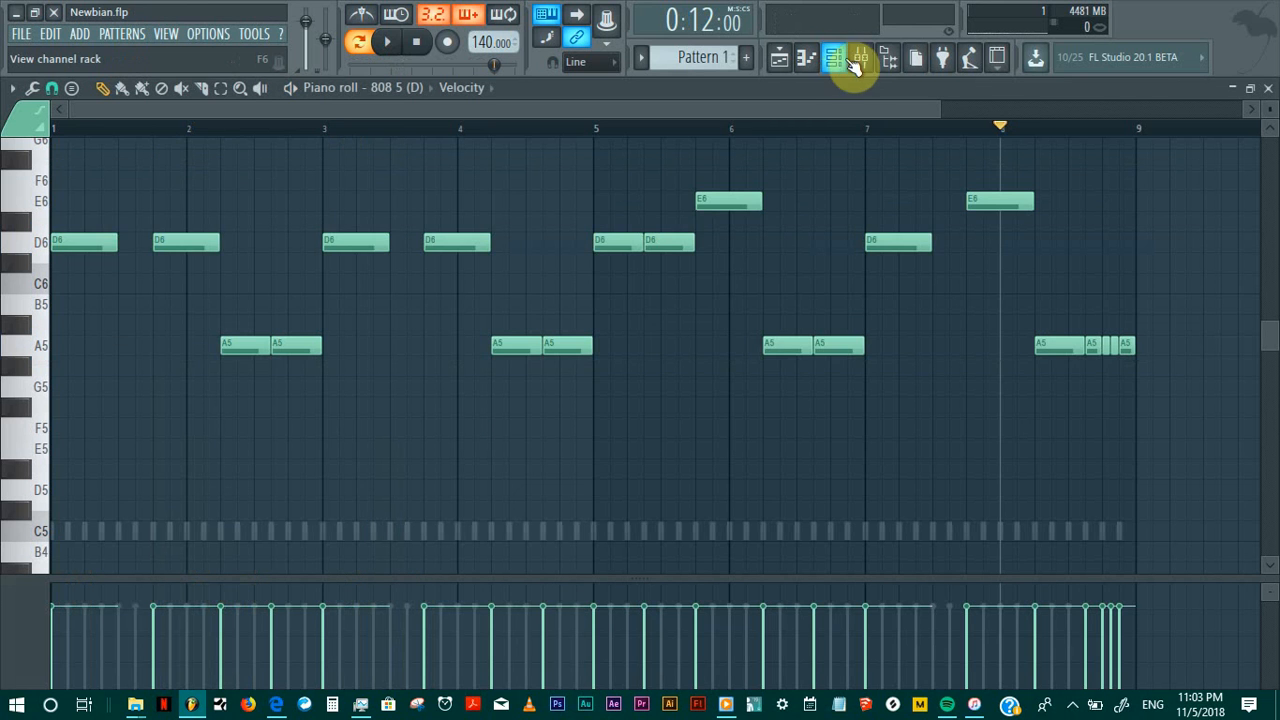
Step: Pick Clap 5 from the Travis Scott Drum Kit's Claps folder in the sample browser and audition it with the pattern
click(884, 59)
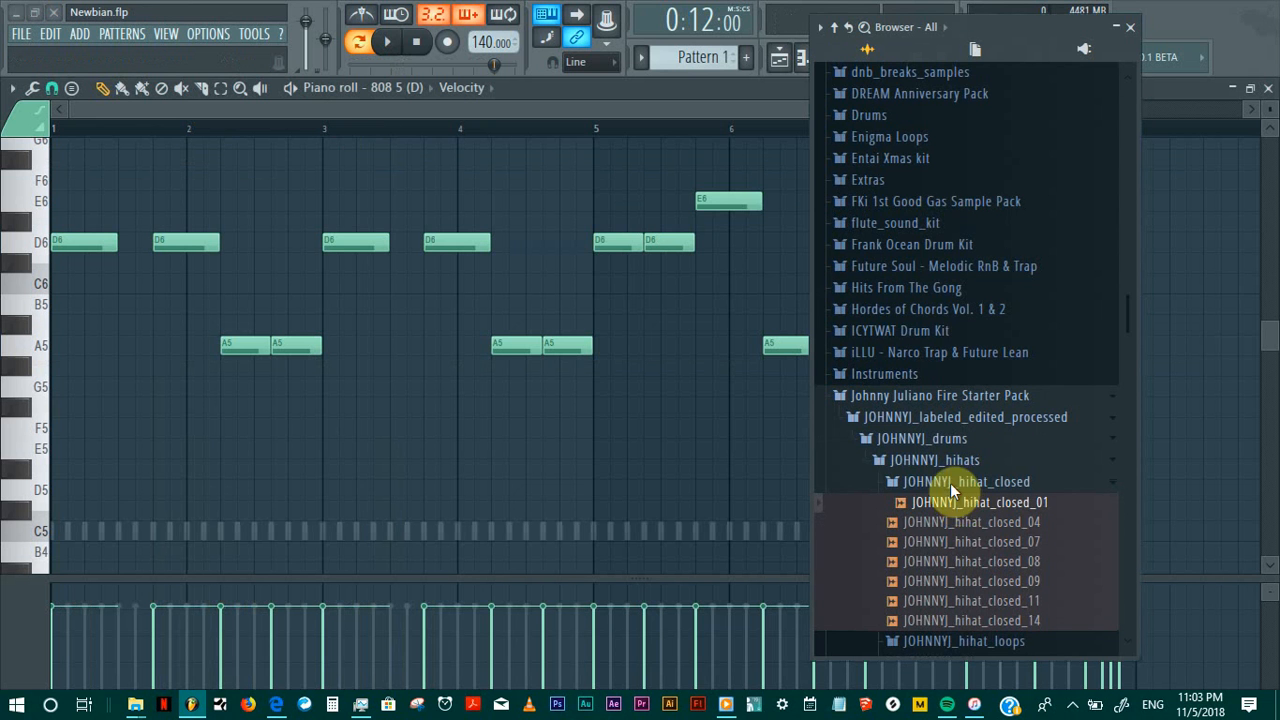
scroll(934, 386, down, 15)
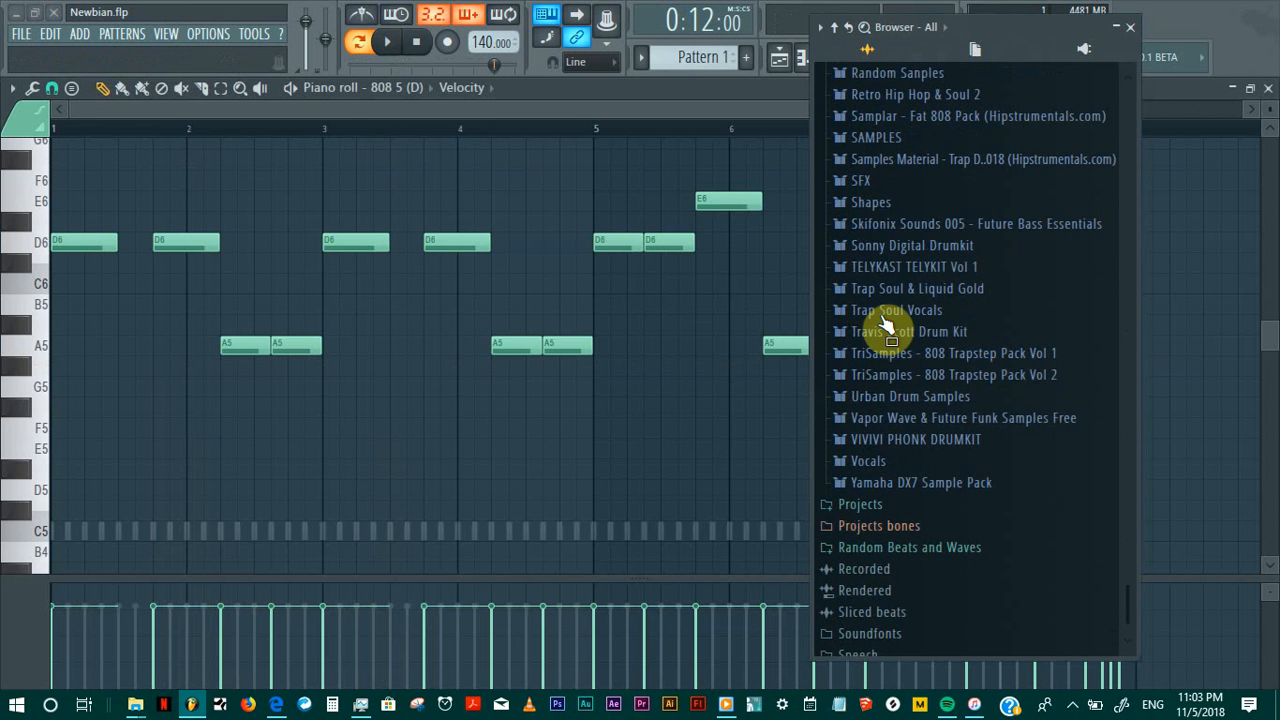
scroll(885, 325, down, 1)
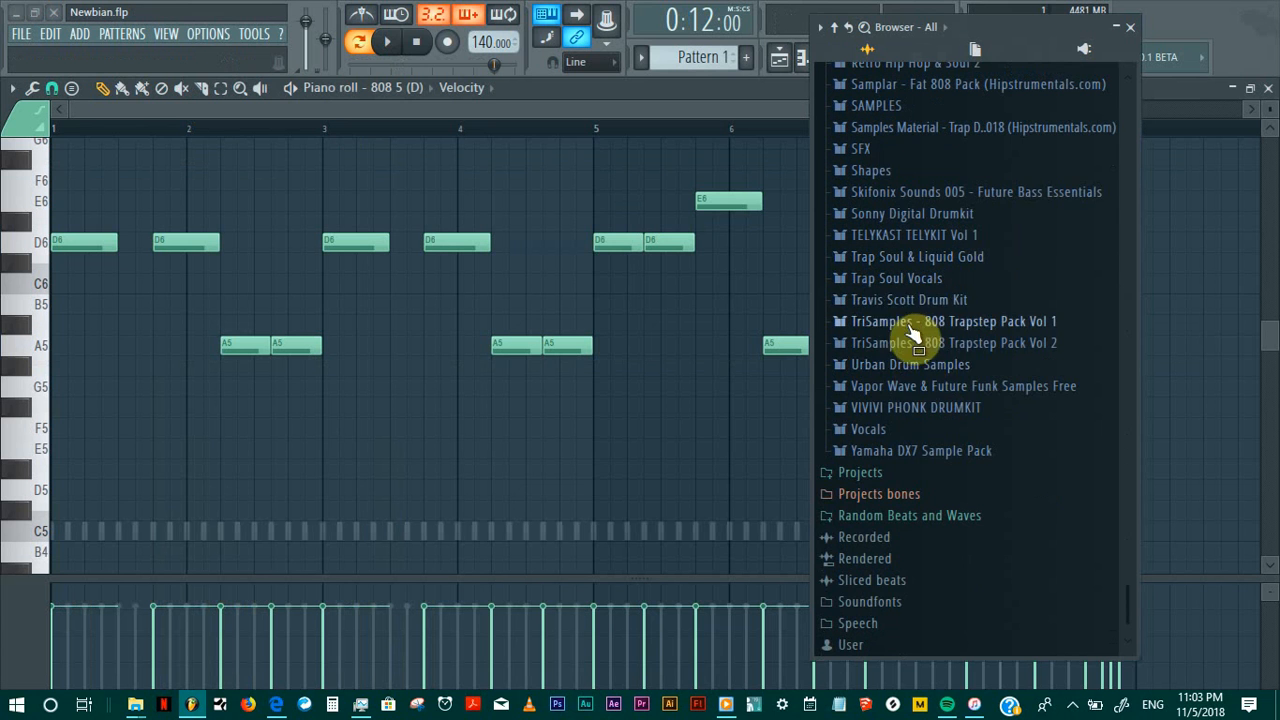
click(893, 302)
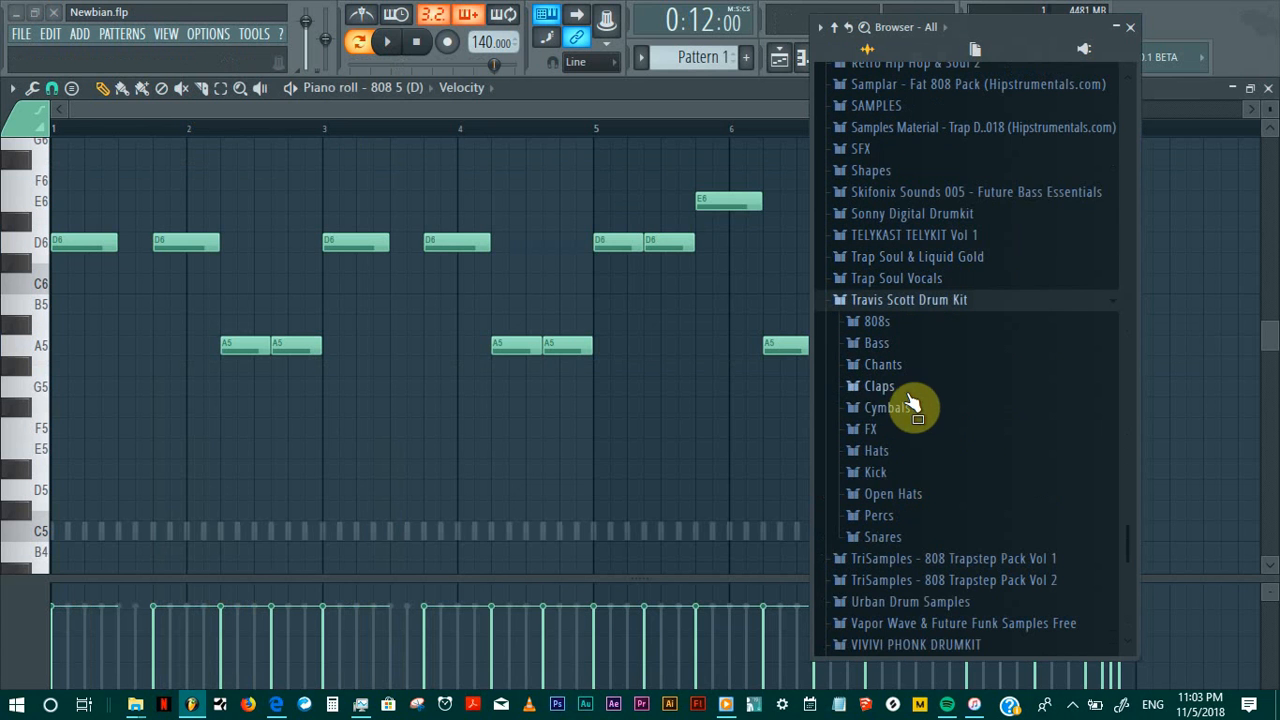
click(906, 388)
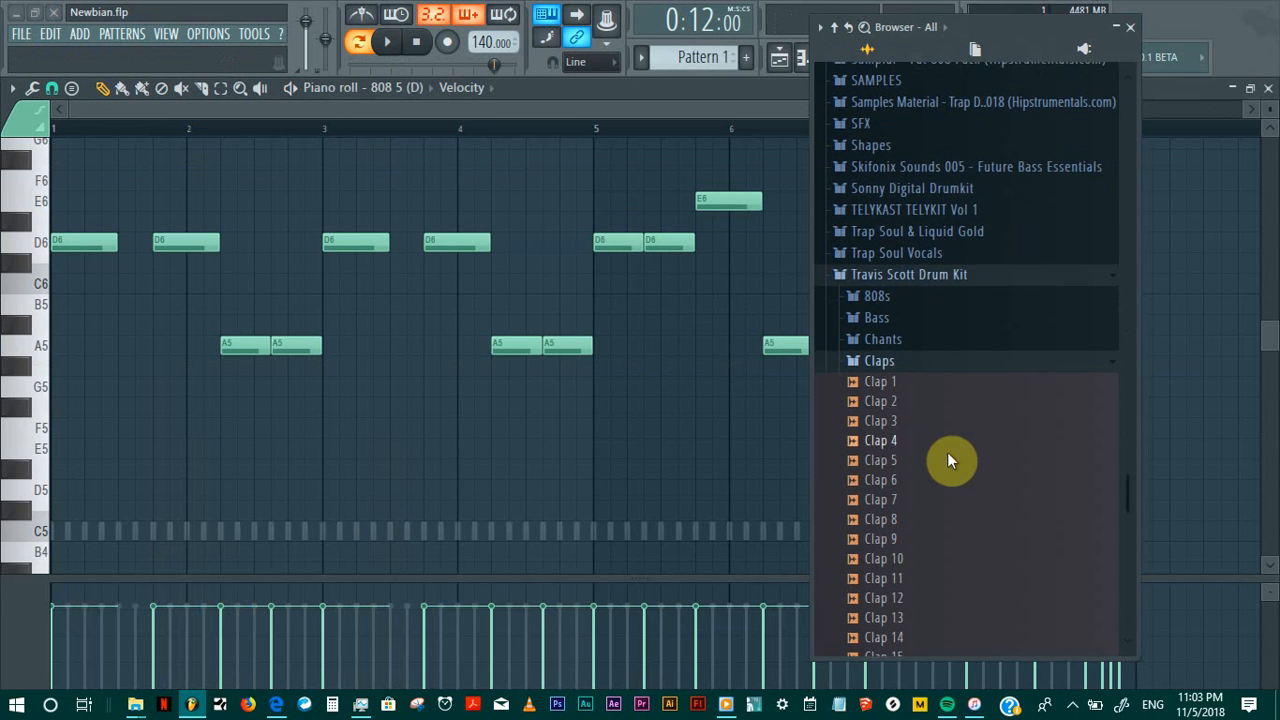
click(886, 452)
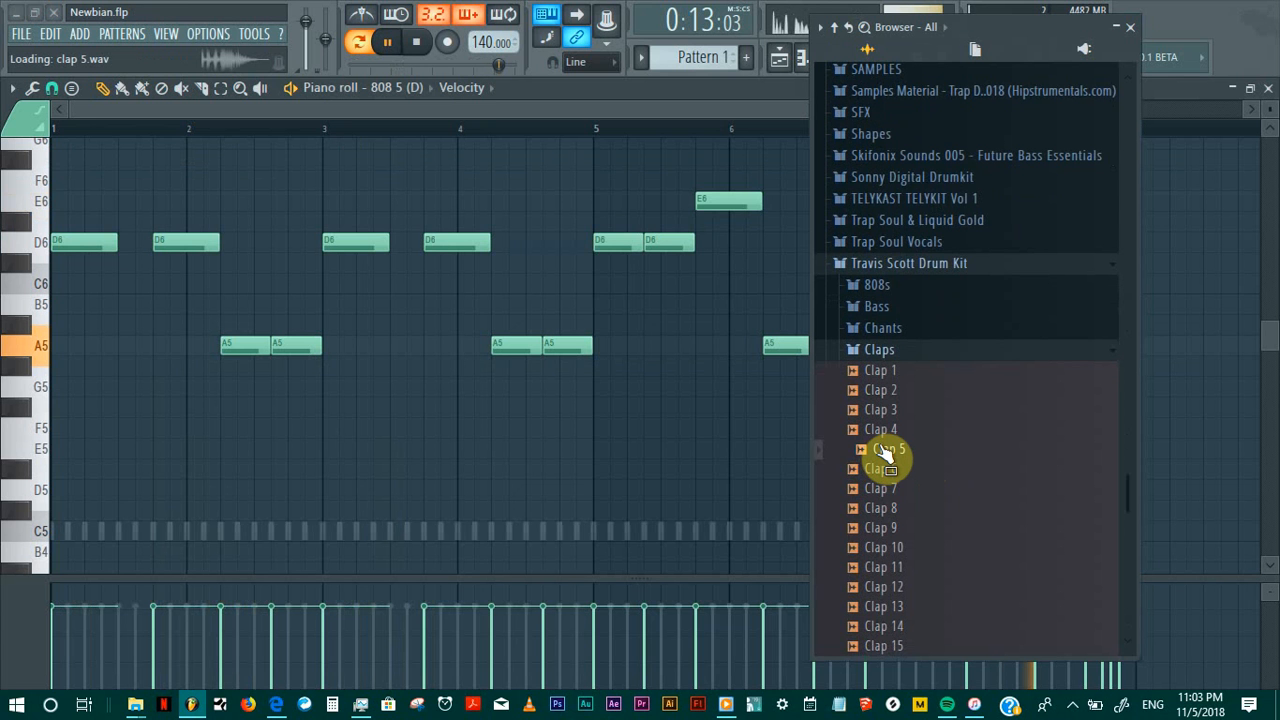
drag(886, 452, 165, 298)
key(space)
Step: Try transposing the whole 808 line down one octave, and transpose it back up
click(270, 256)
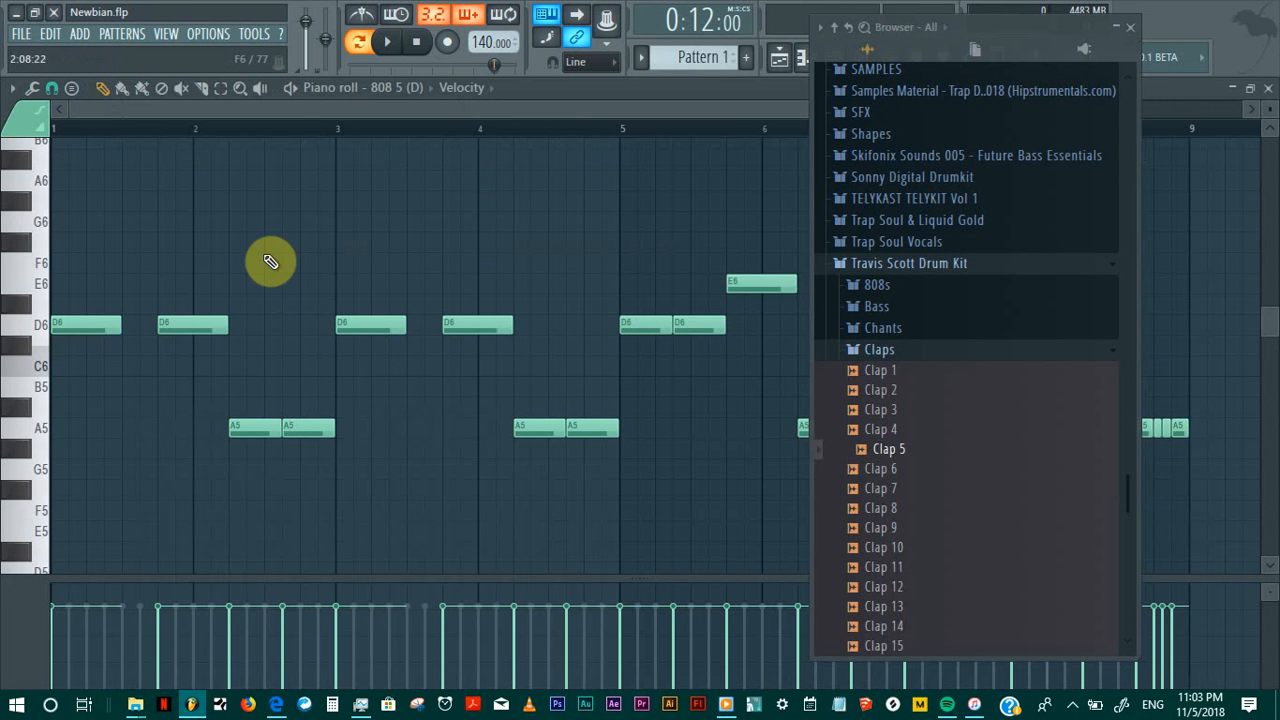
key(ctrl+Down)
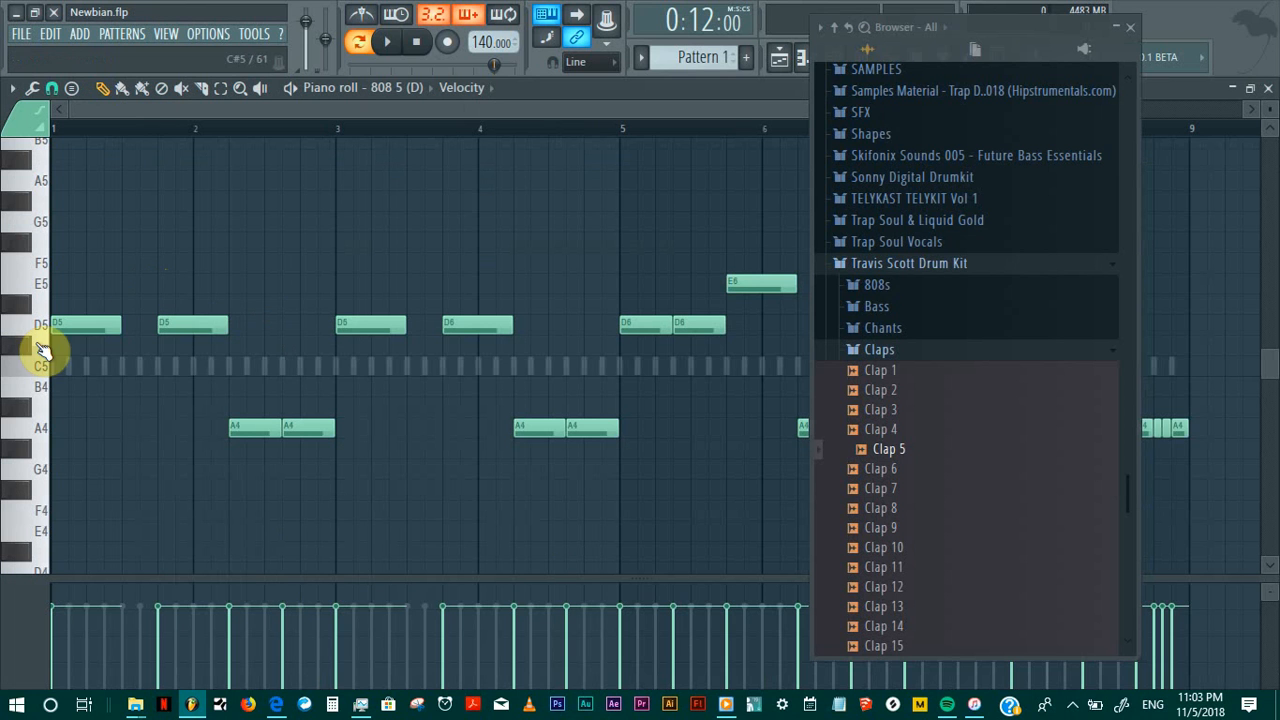
key(ctrl+Up)
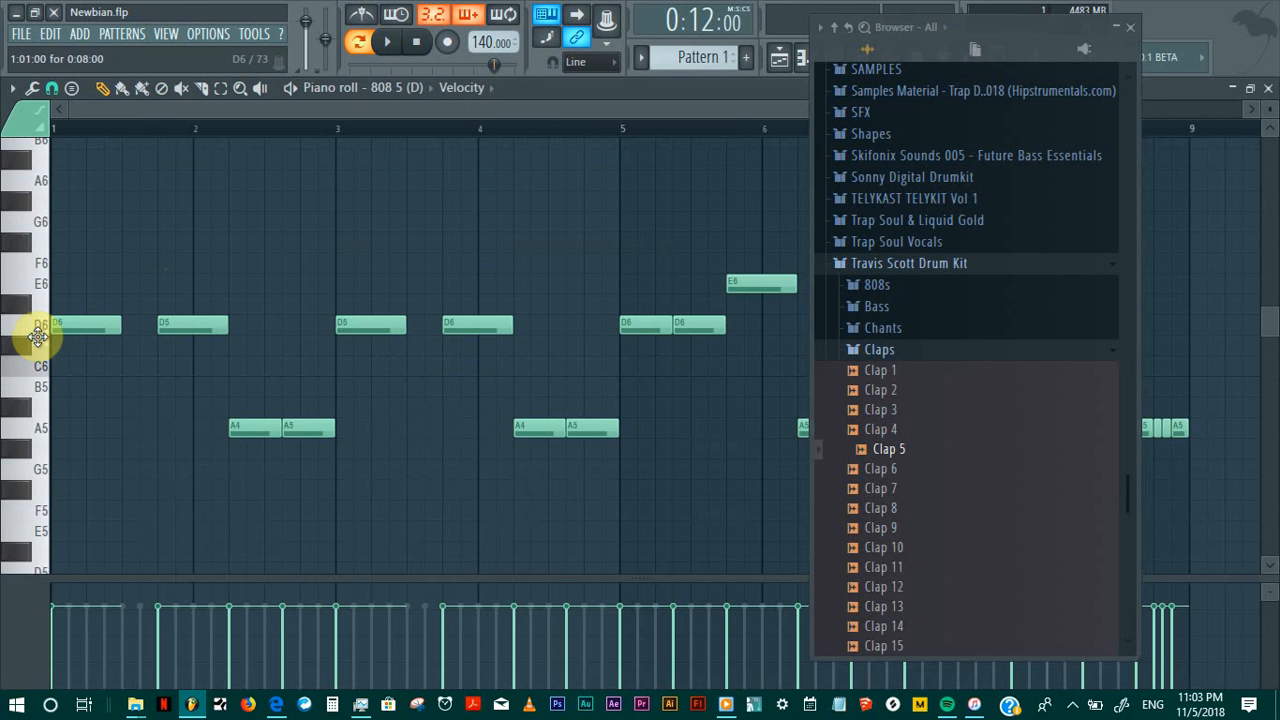
Step: Transpose the whole 808 line down one octave, start playback, and close the sample browser and the piano roll
key(ctrl+Down)
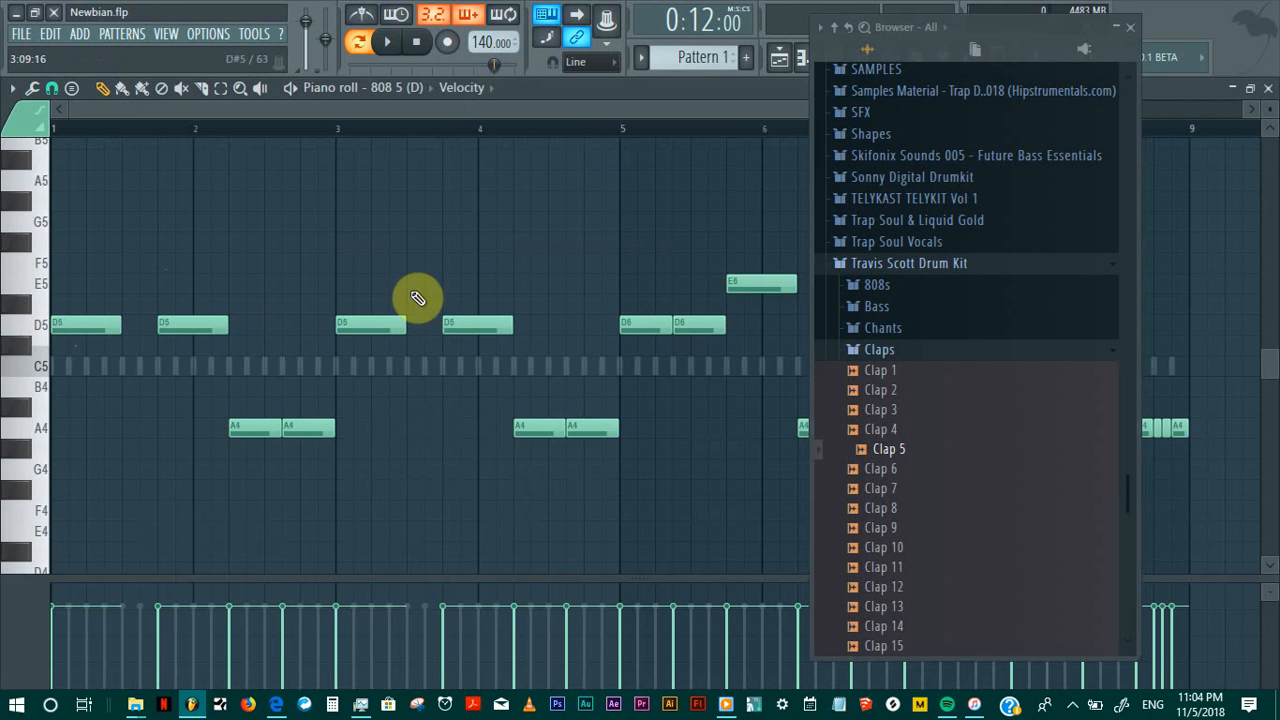
key(space)
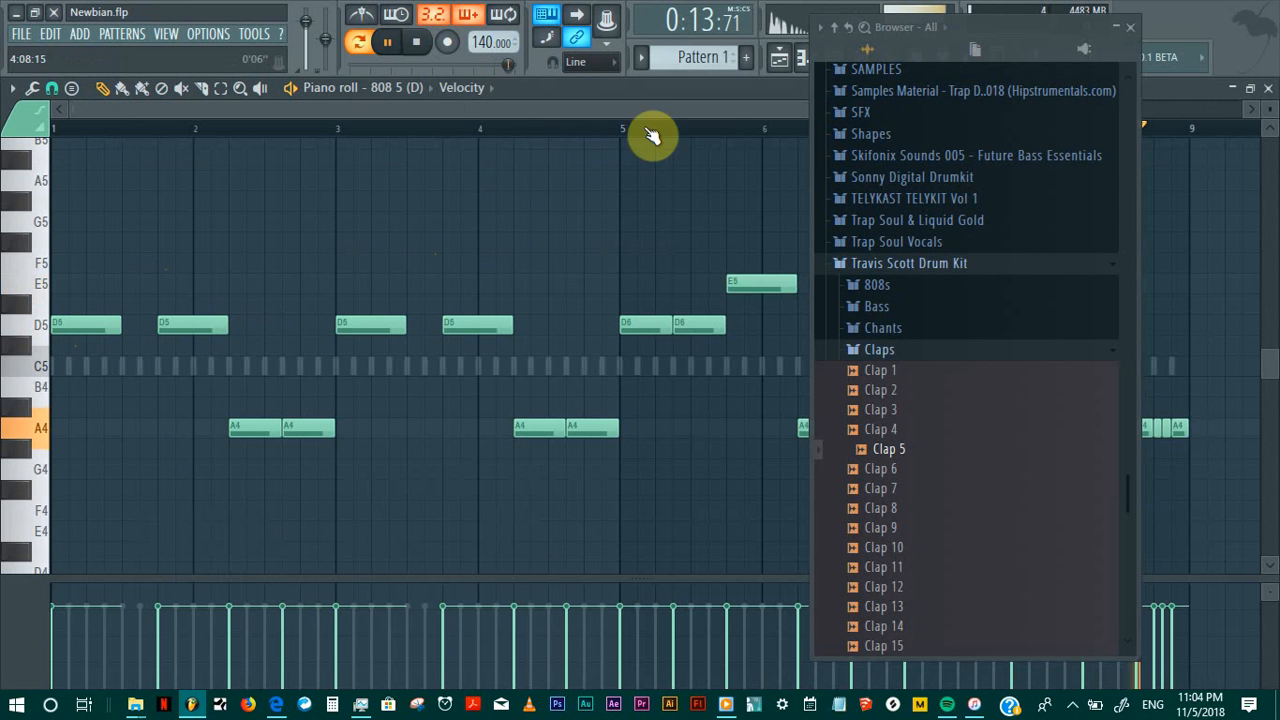
click(1130, 28)
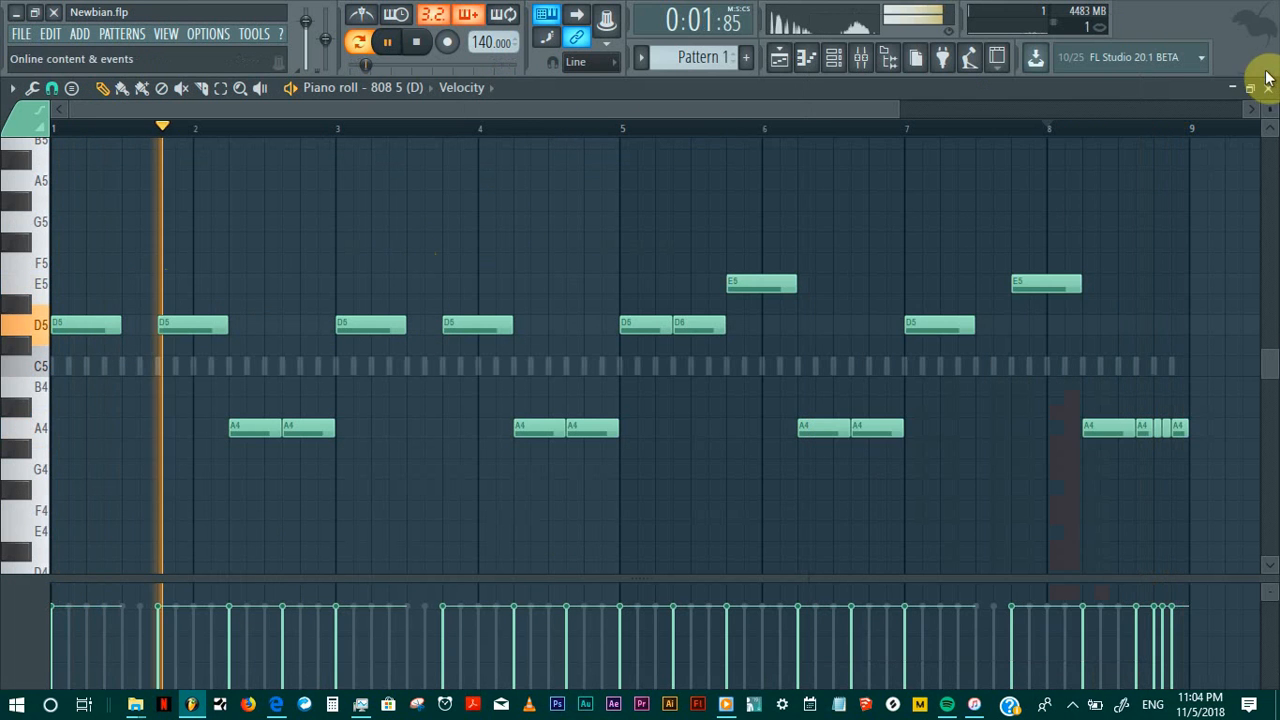
click(1268, 88)
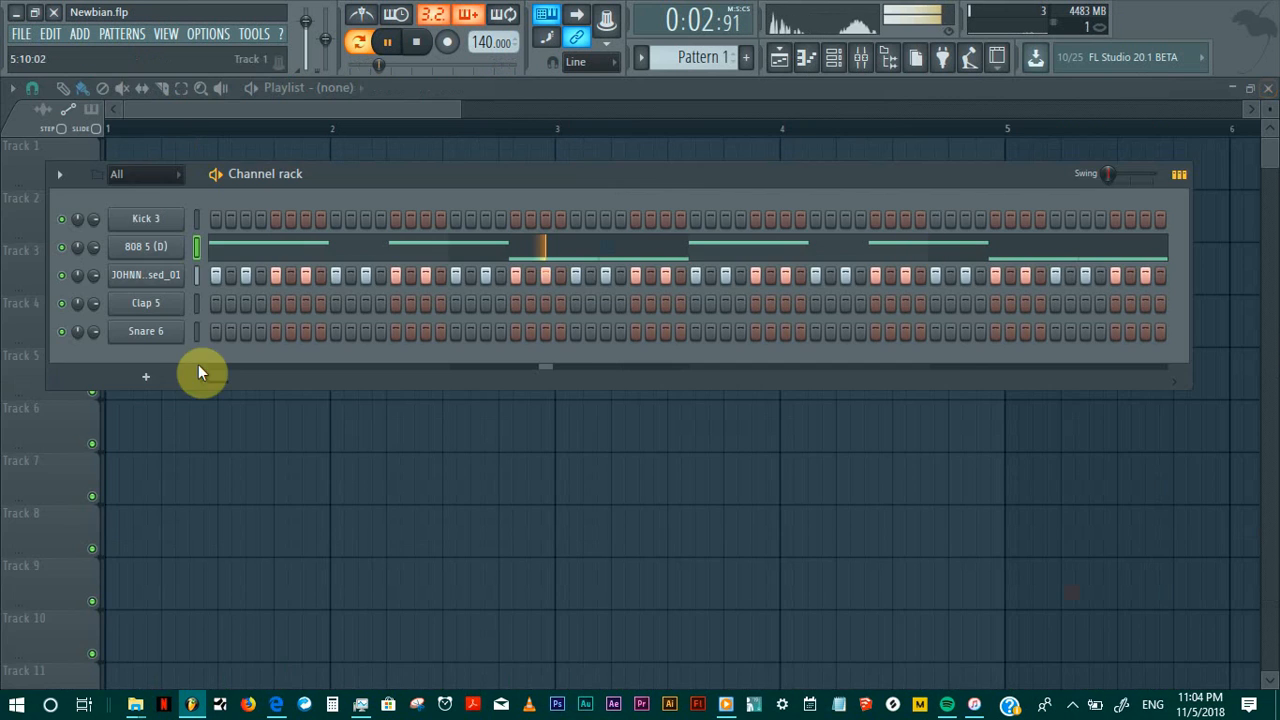
Step: Place Clap 5 hits on steps 9, 25, 41 and 57 in the channel rack while playing the pattern
click(336, 303)
key(space)
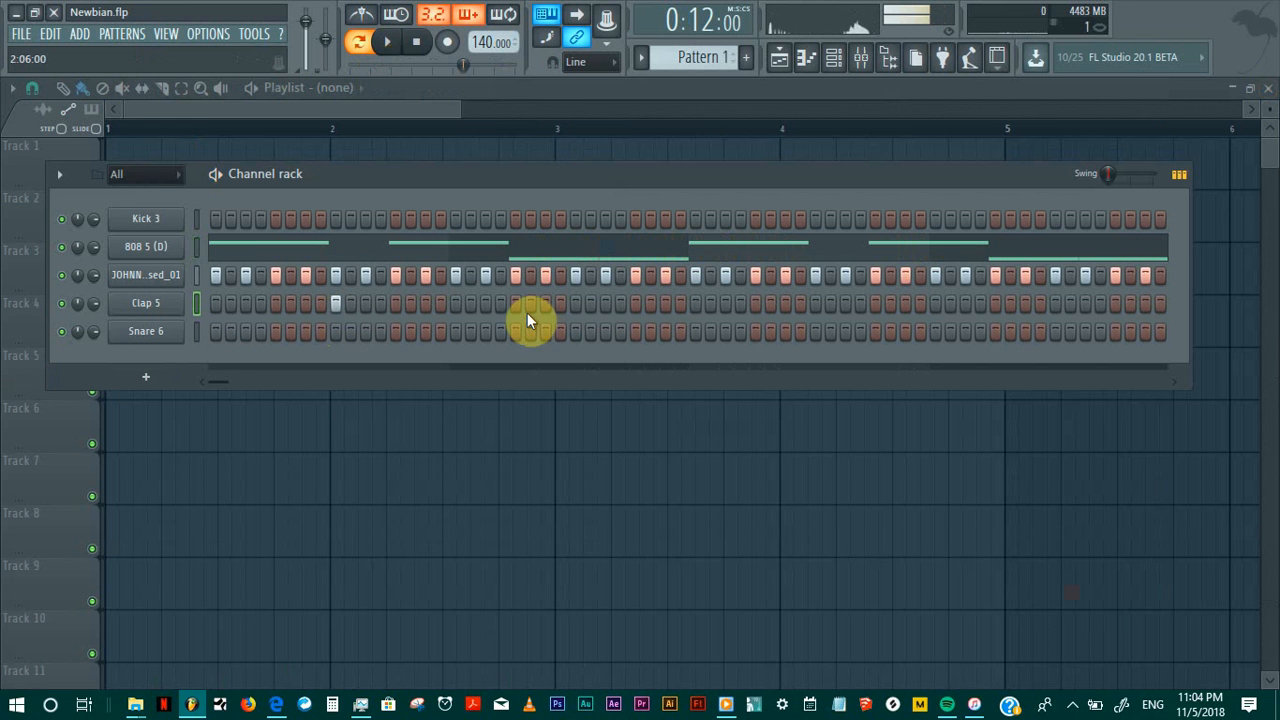
click(428, 47)
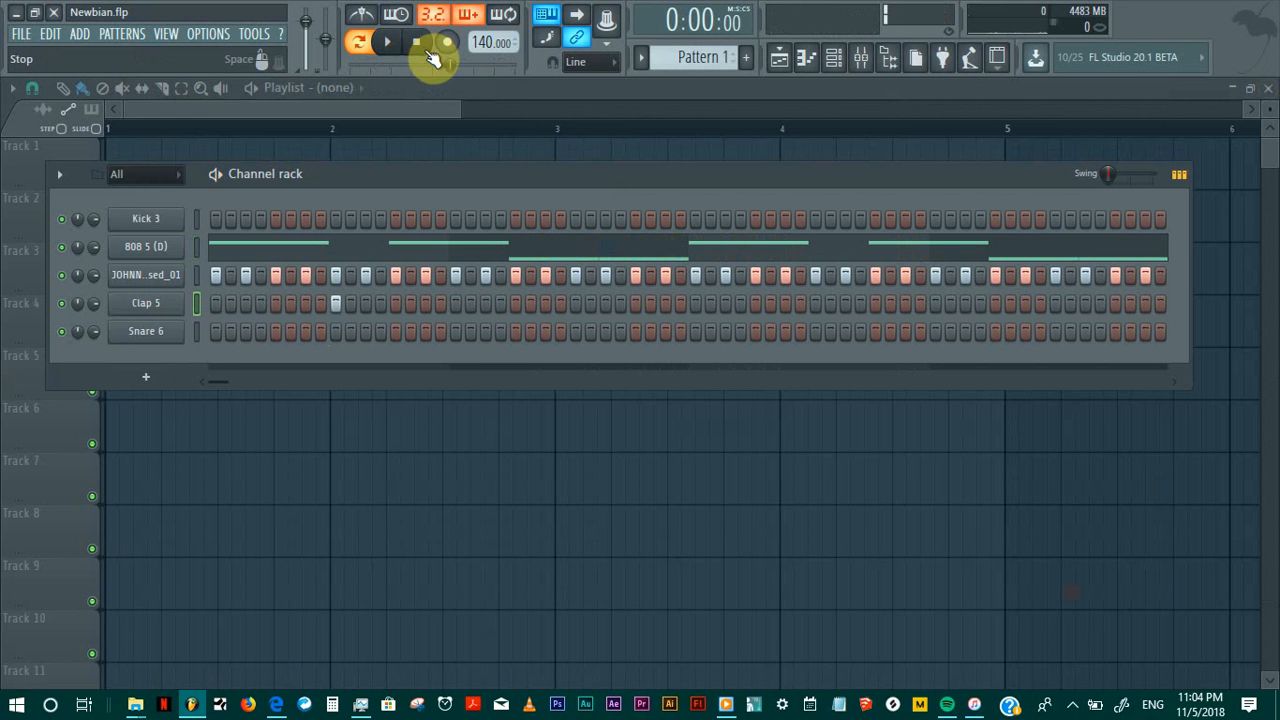
key(space)
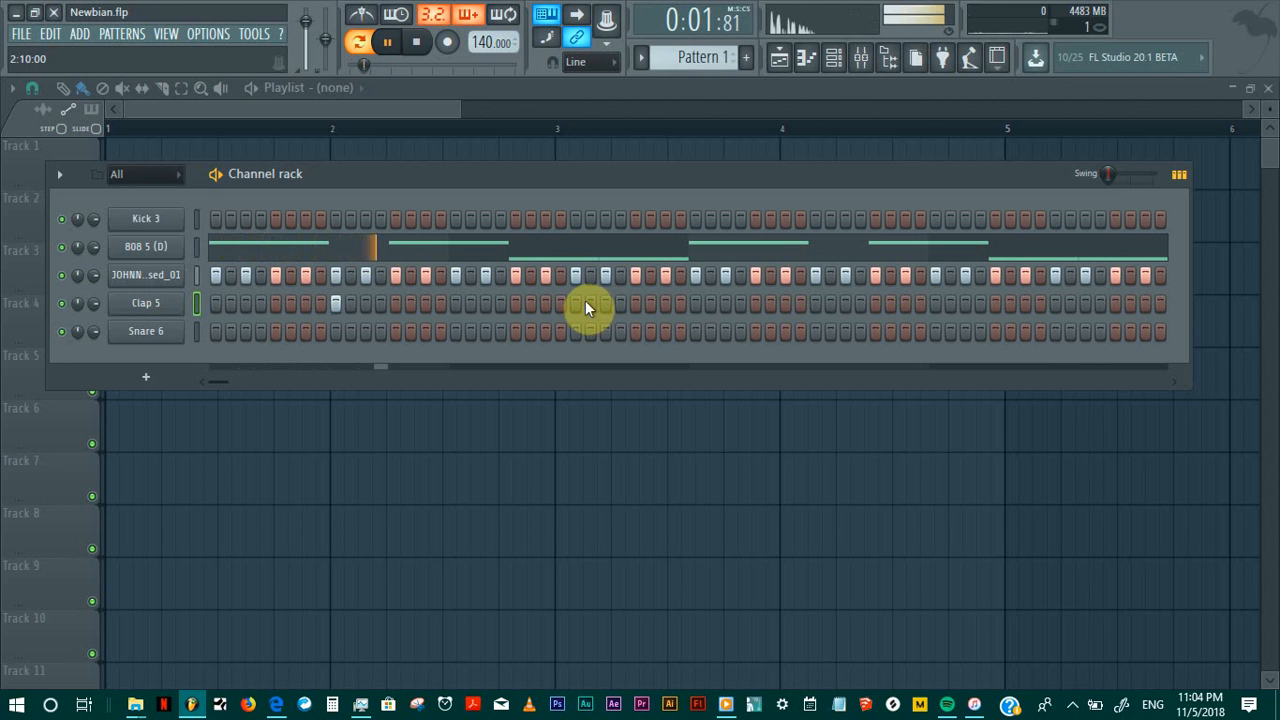
click(816, 302)
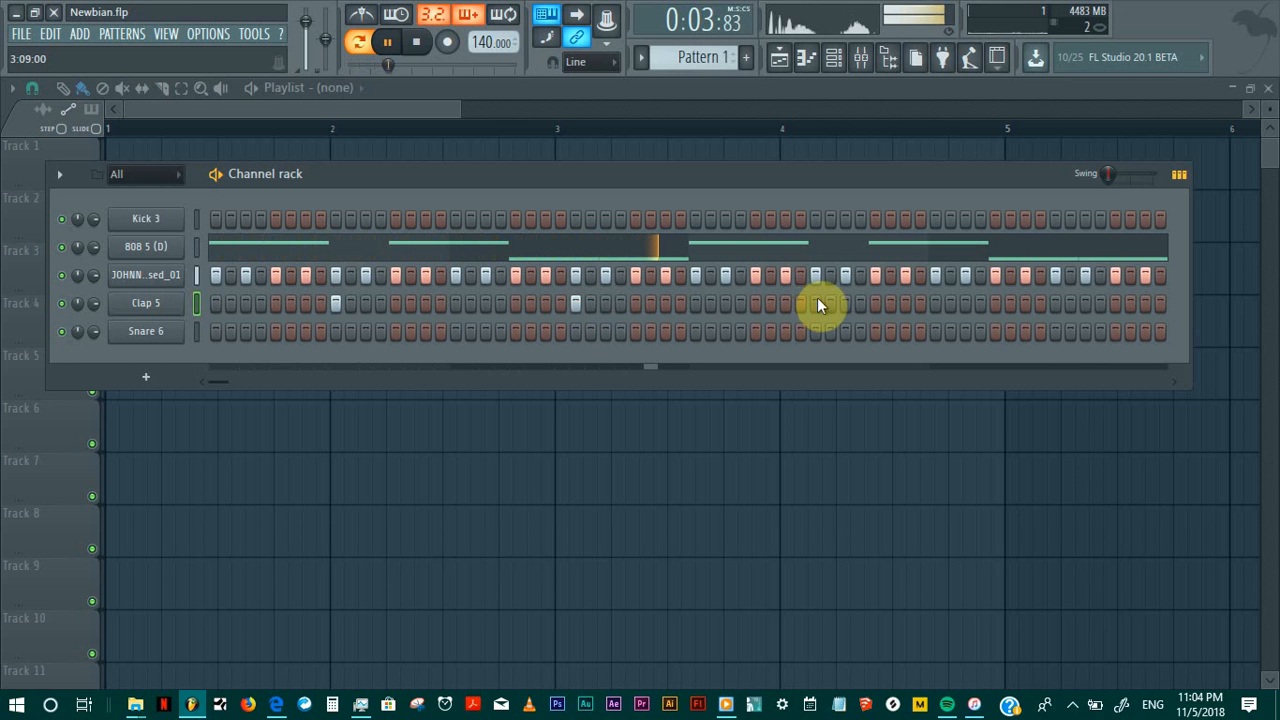
click(1057, 302)
Step: Open the Clap 5 channel in the piano roll and stop playback
right_click(188, 298)
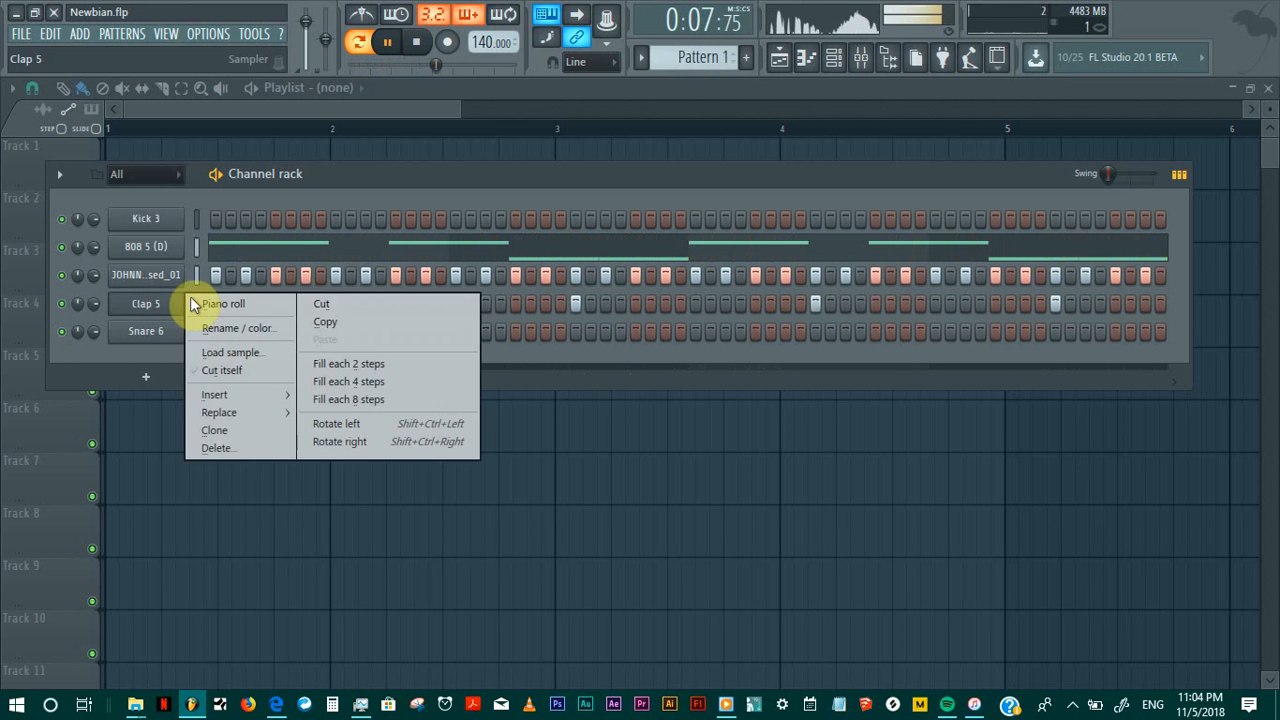
click(205, 300)
key(space)
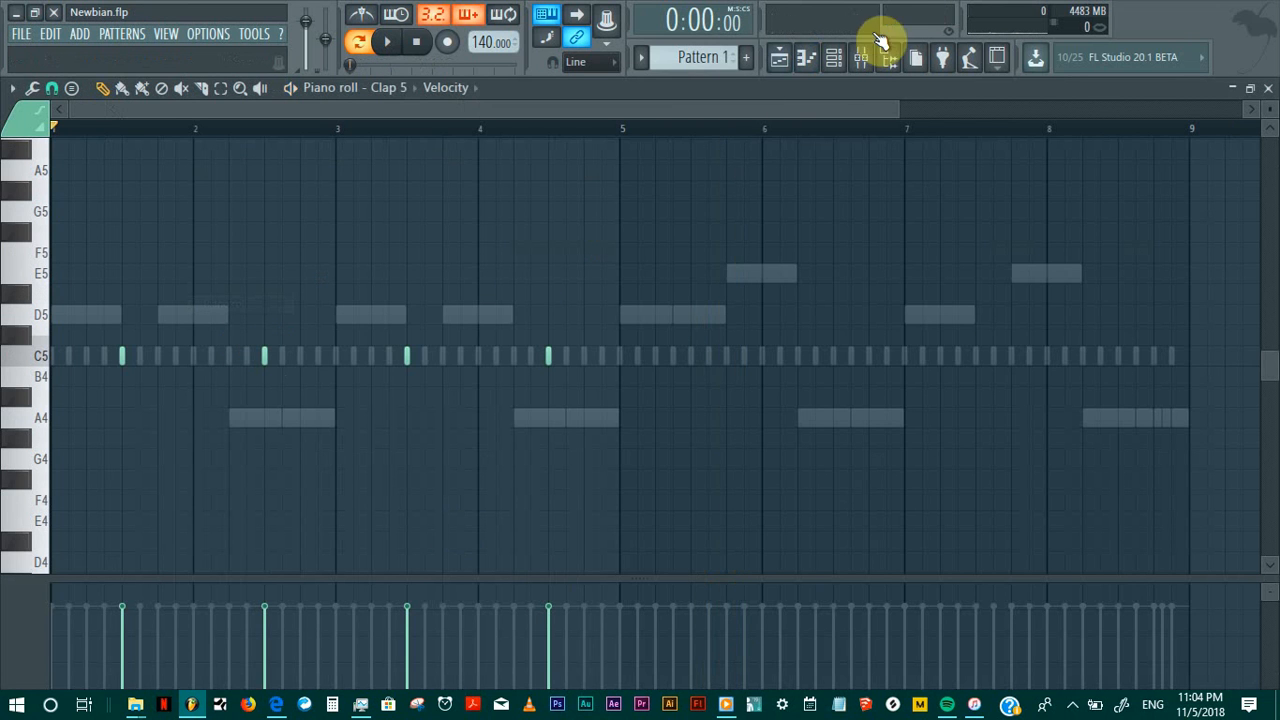
Step: Try adding a single clap in bar 5 from the channel rack, and delete it in the Clap 5 piano roll
click(835, 58)
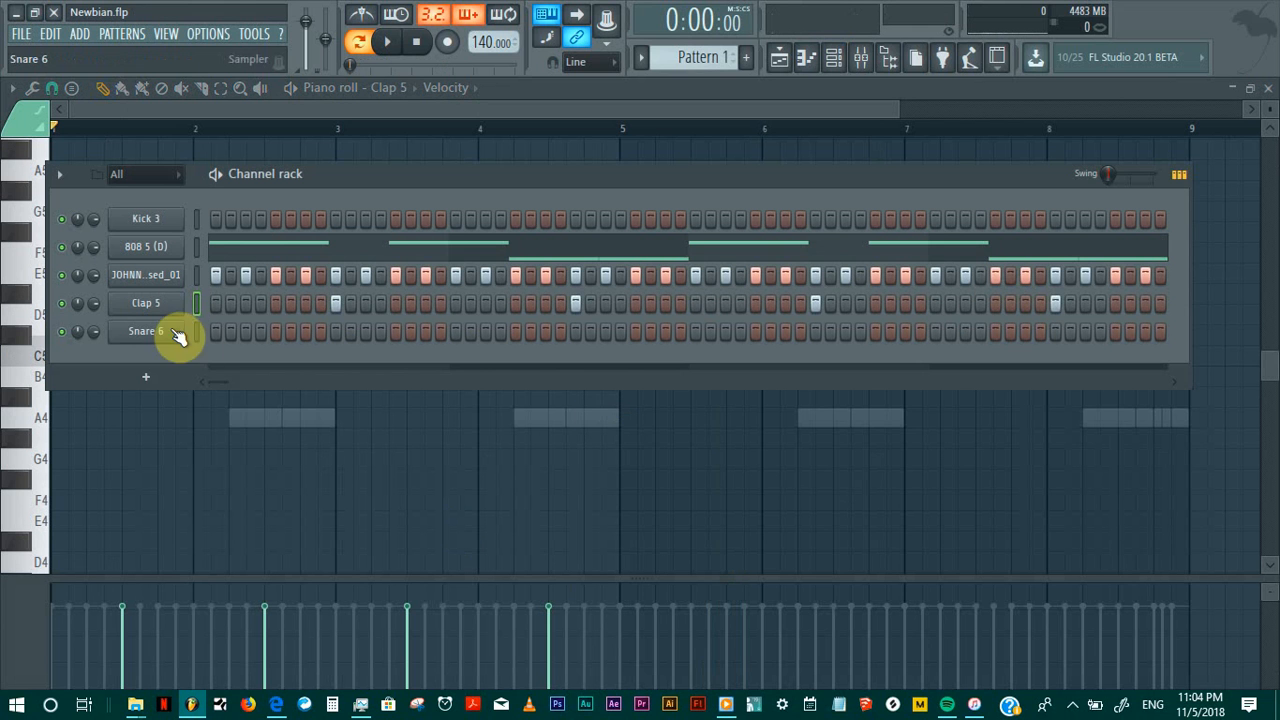
mouse_move(229, 374)
mouse_down()
mouse_move(712, 394)
mouse_move(1086, 388)
mouse_move(607, 405)
mouse_move(223, 385)
mouse_up()
drag(227, 380, 637, 322)
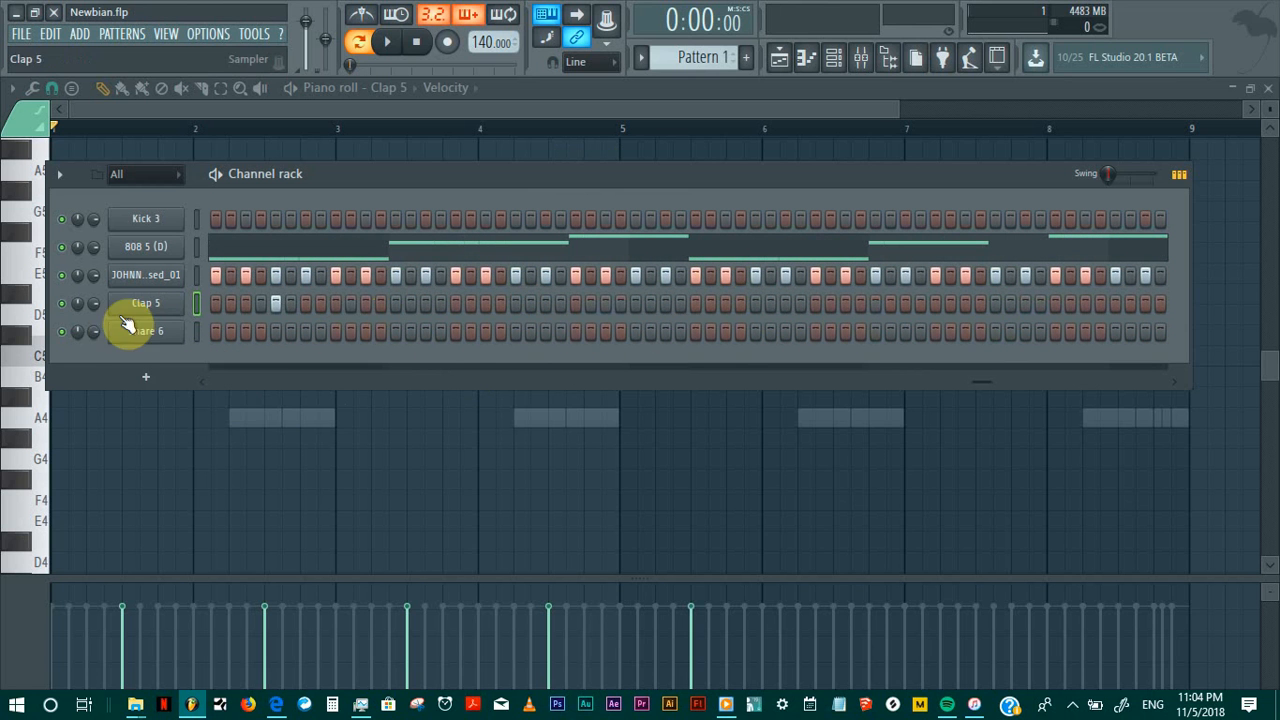
right_click(175, 304)
click(212, 305)
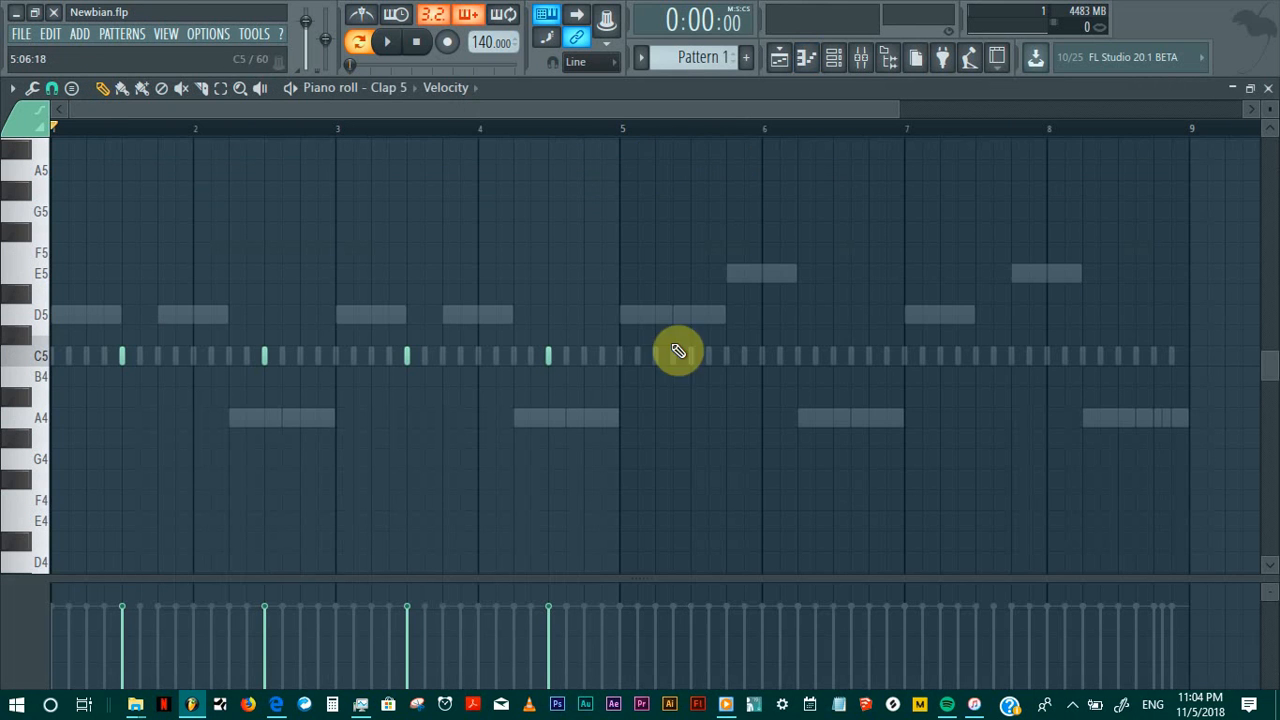
right_click(688, 355)
Step: Duplicate the claps of bars 1 to 4 into bars 5 to 8, close the piano roll and play the pattern
drag(617, 130, 20, 132)
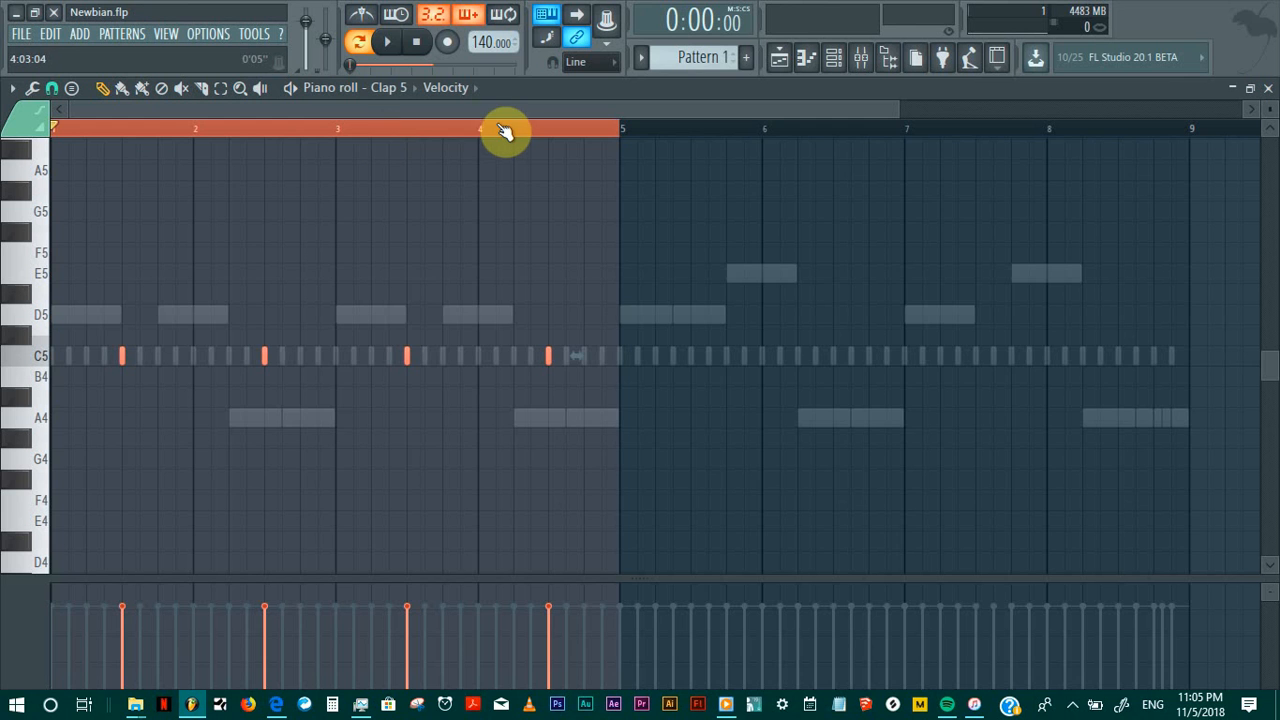
key(ctrl+b)
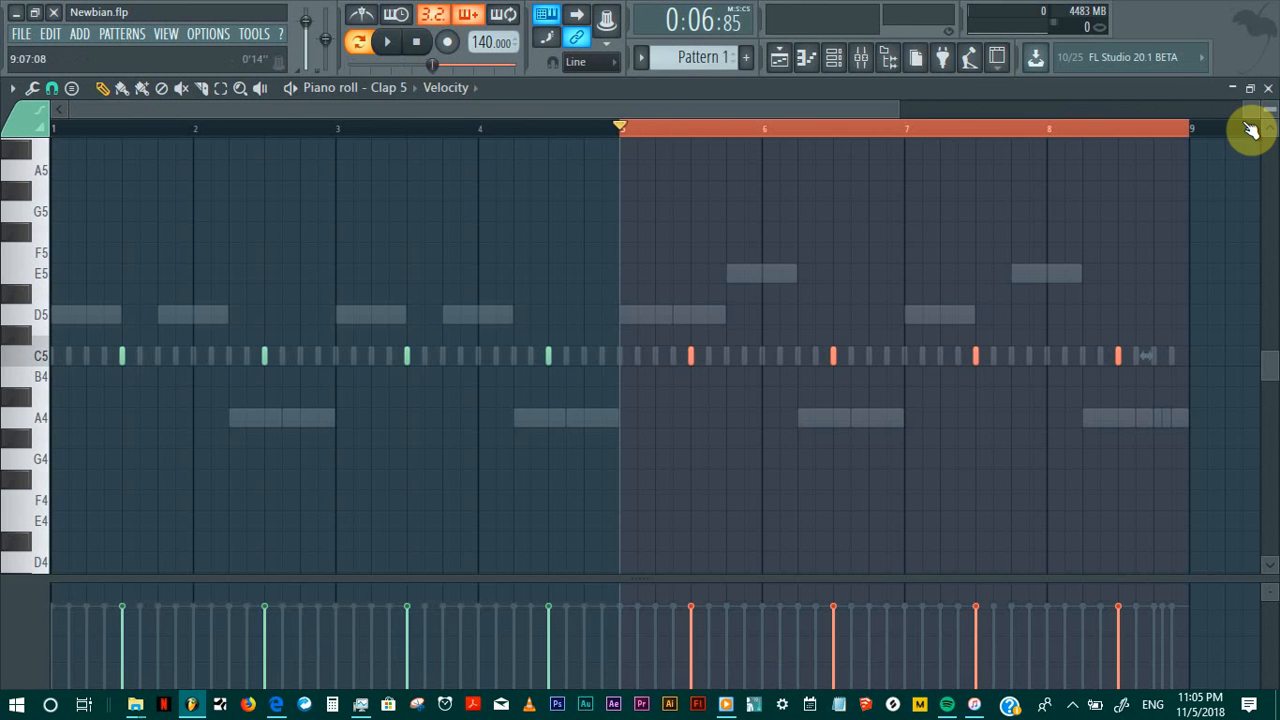
click(626, 130)
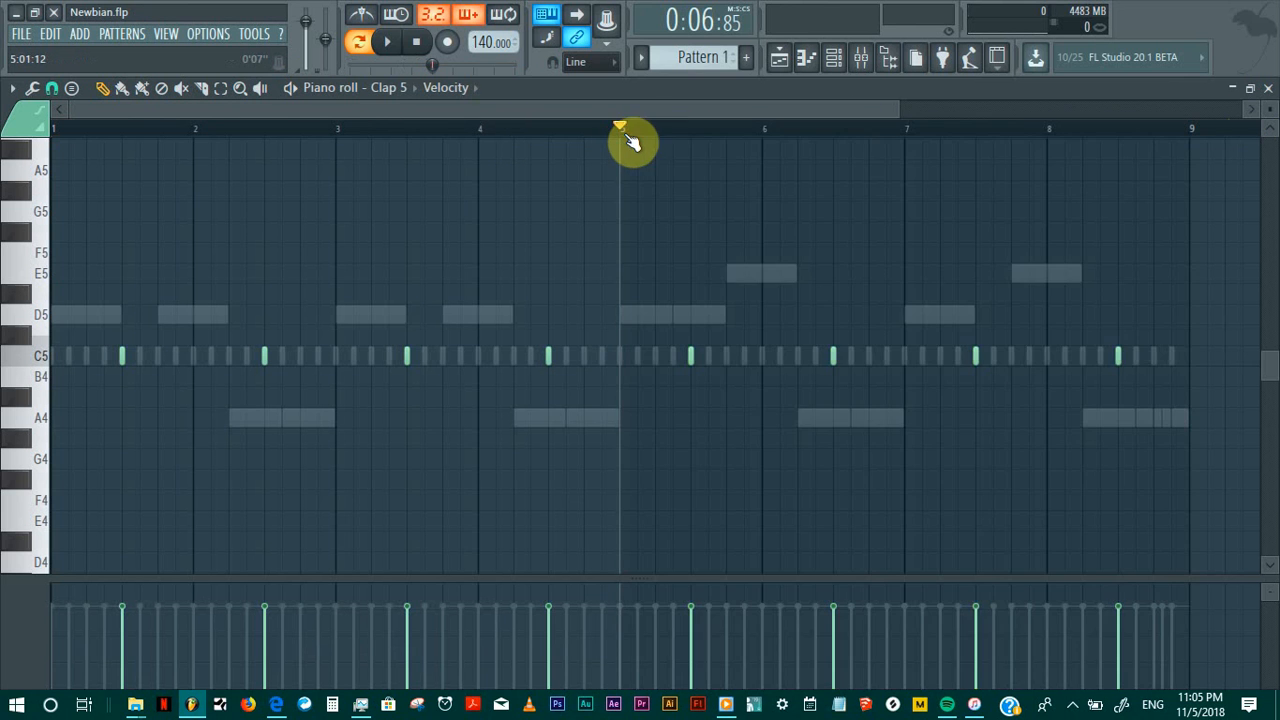
click(1267, 89)
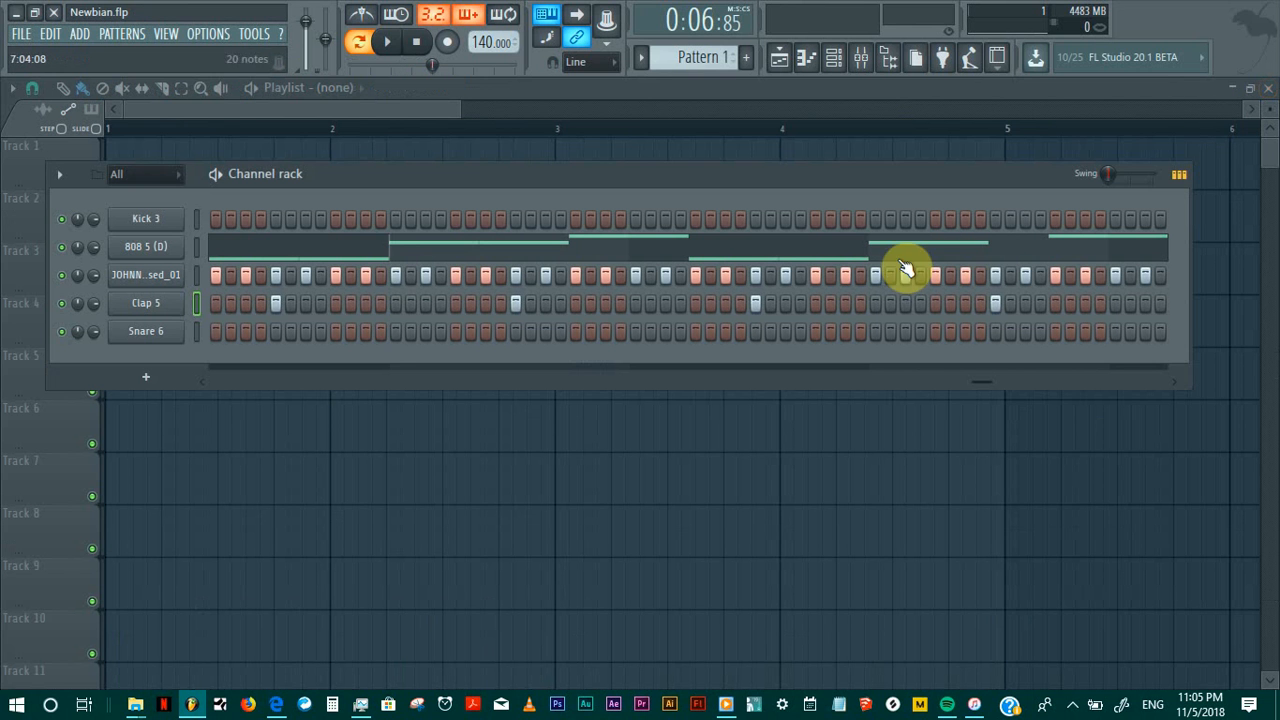
key(space)
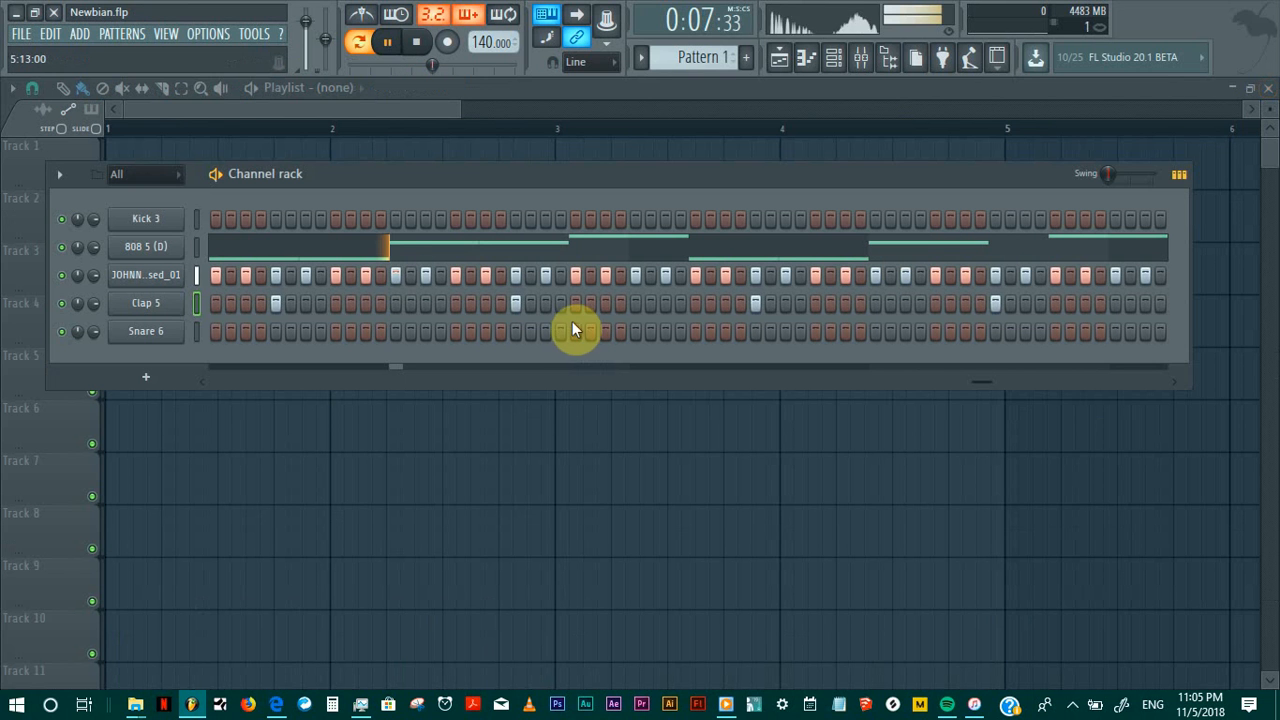
click(416, 42)
click(387, 42)
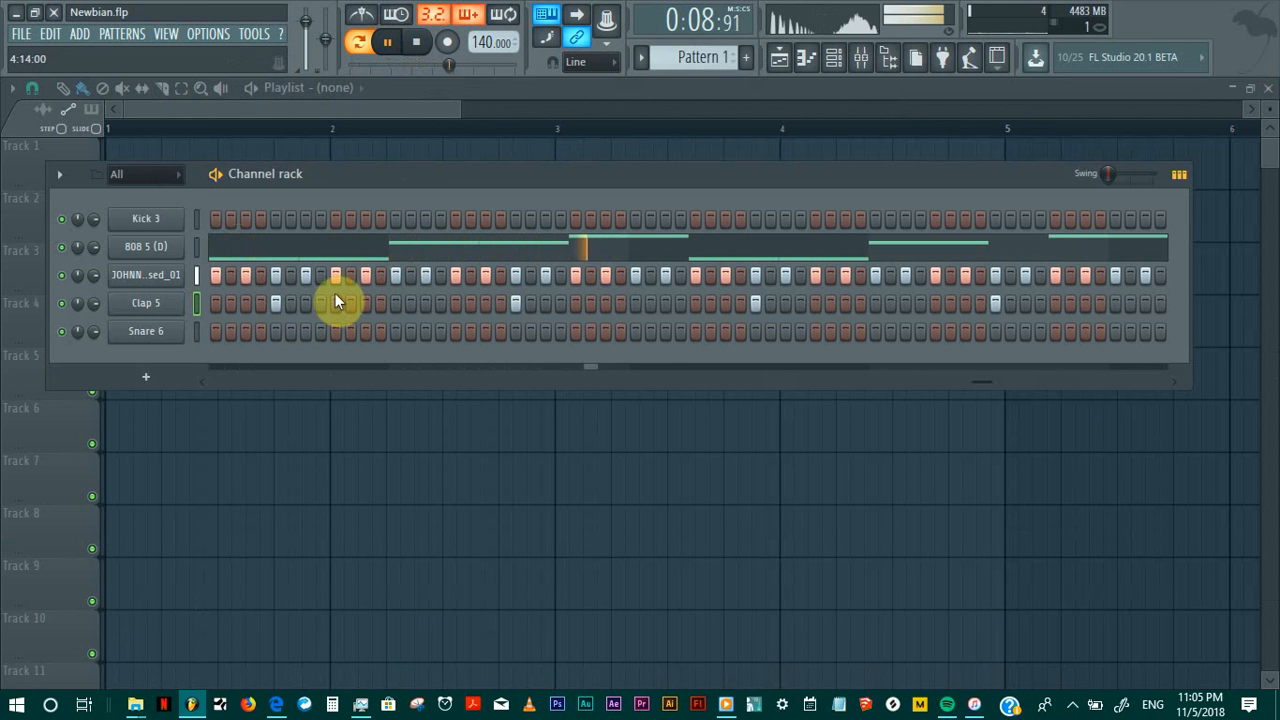
click(217, 218)
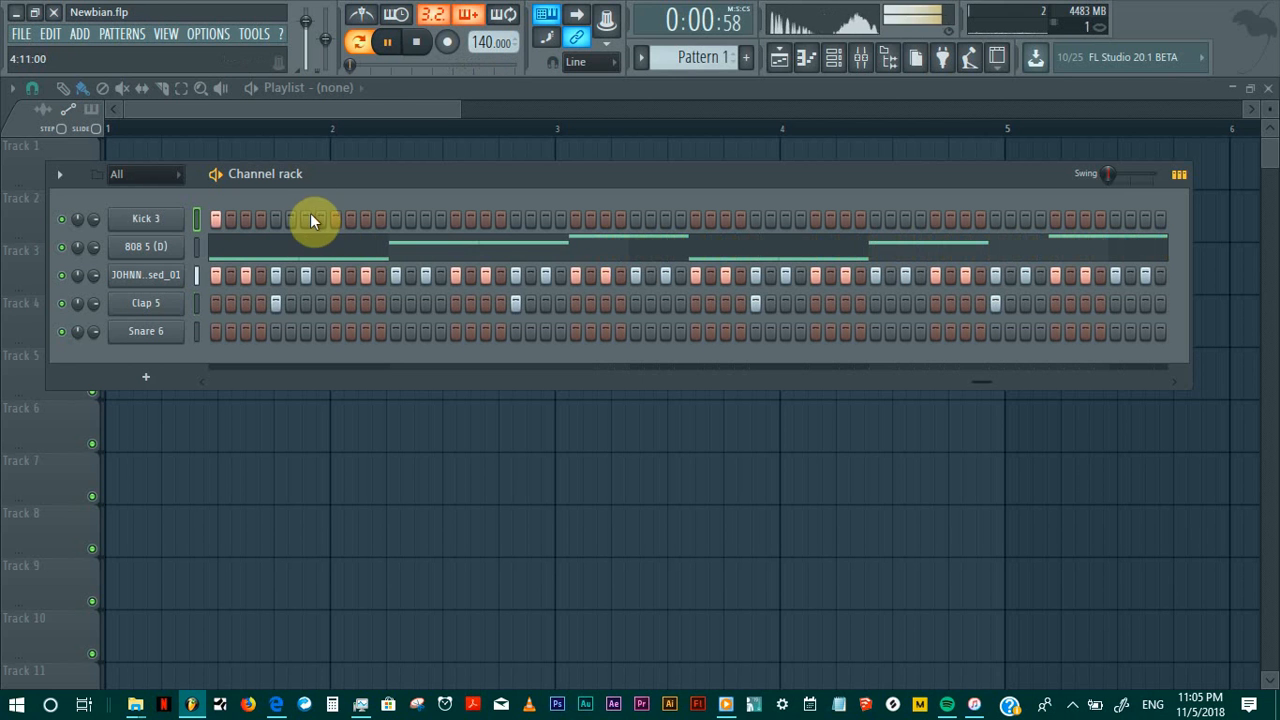
key(space)
right_click(217, 219)
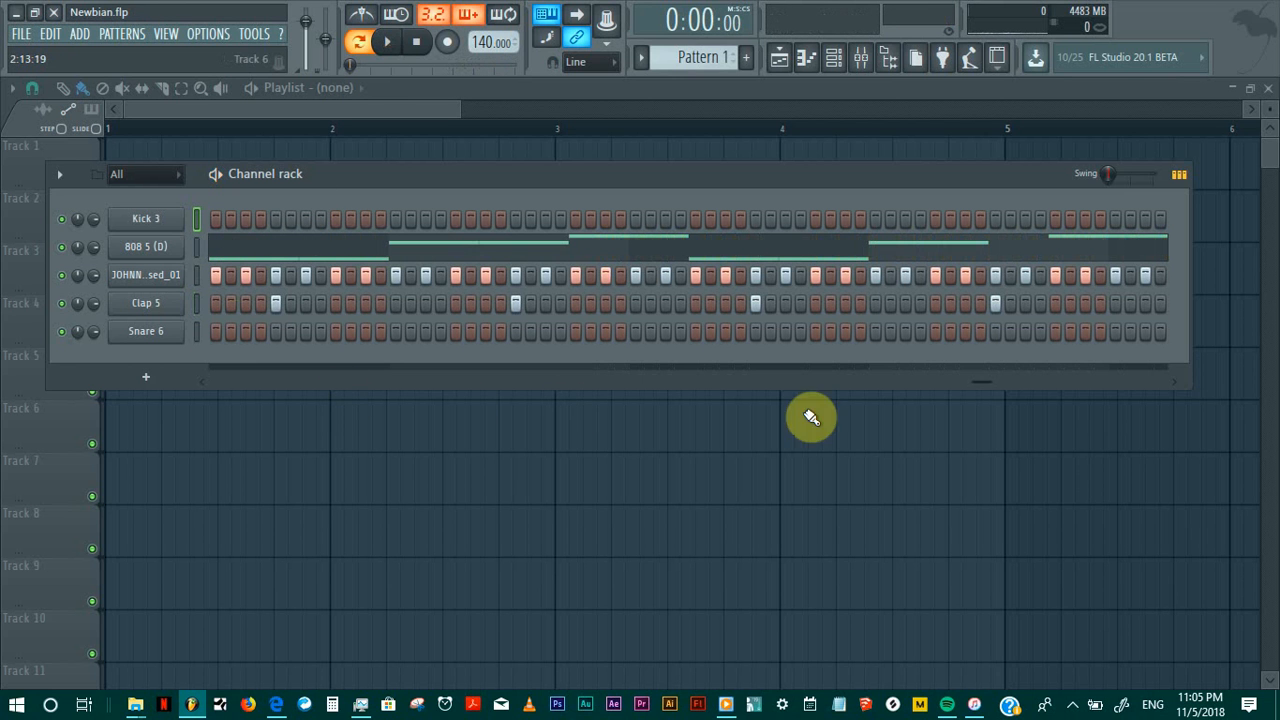
Step: Place Kick 3 hits on steps 1 and 11 at the start of the pattern while it plays
drag(941, 396, 6, 320)
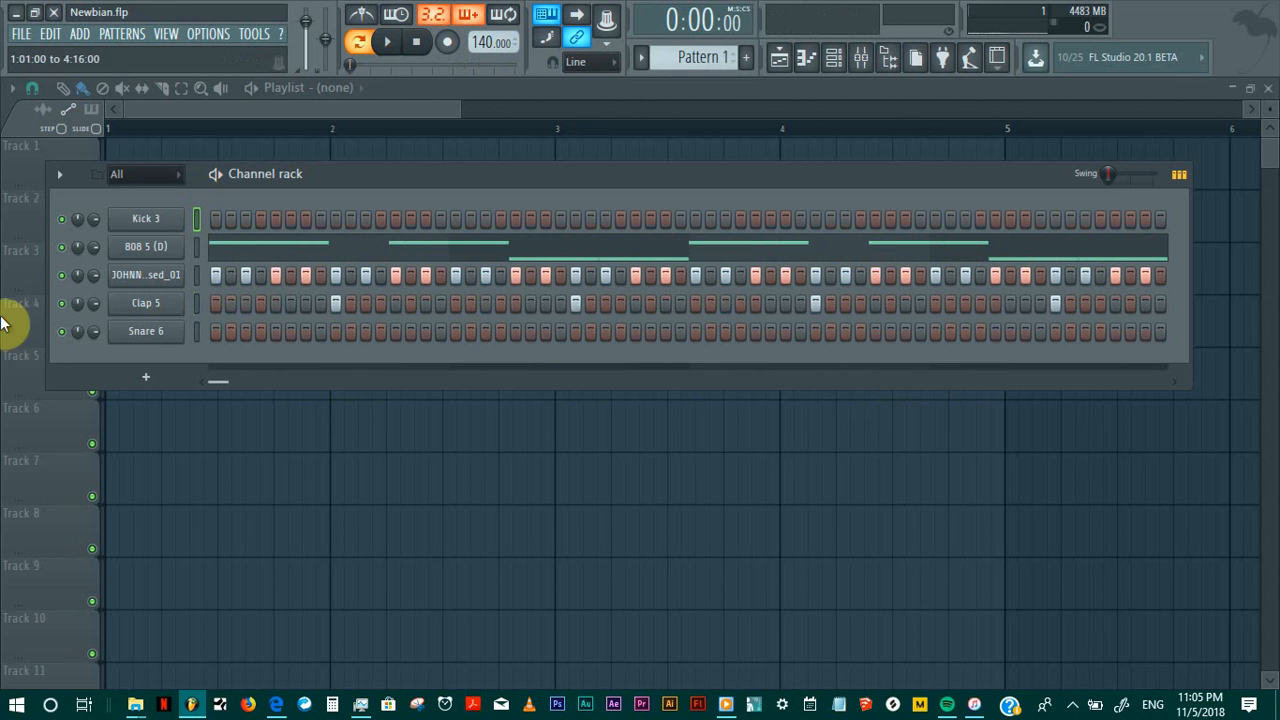
click(213, 220)
key(space)
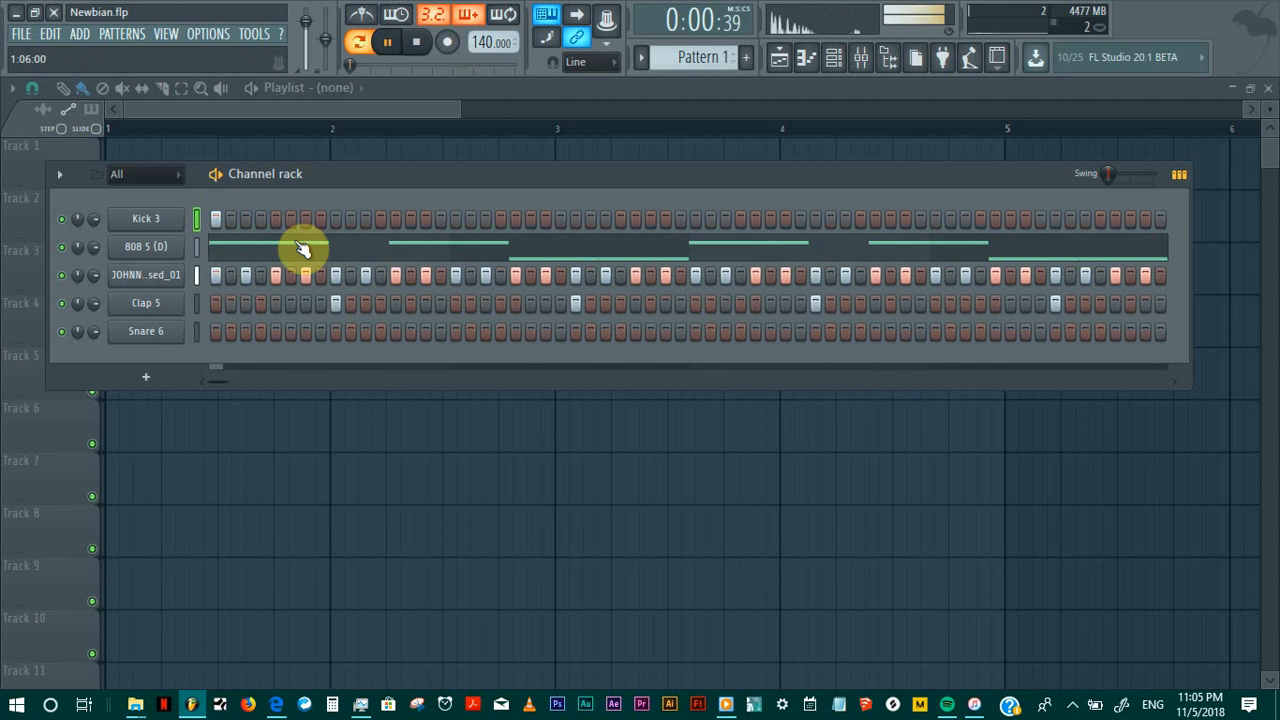
click(365, 219)
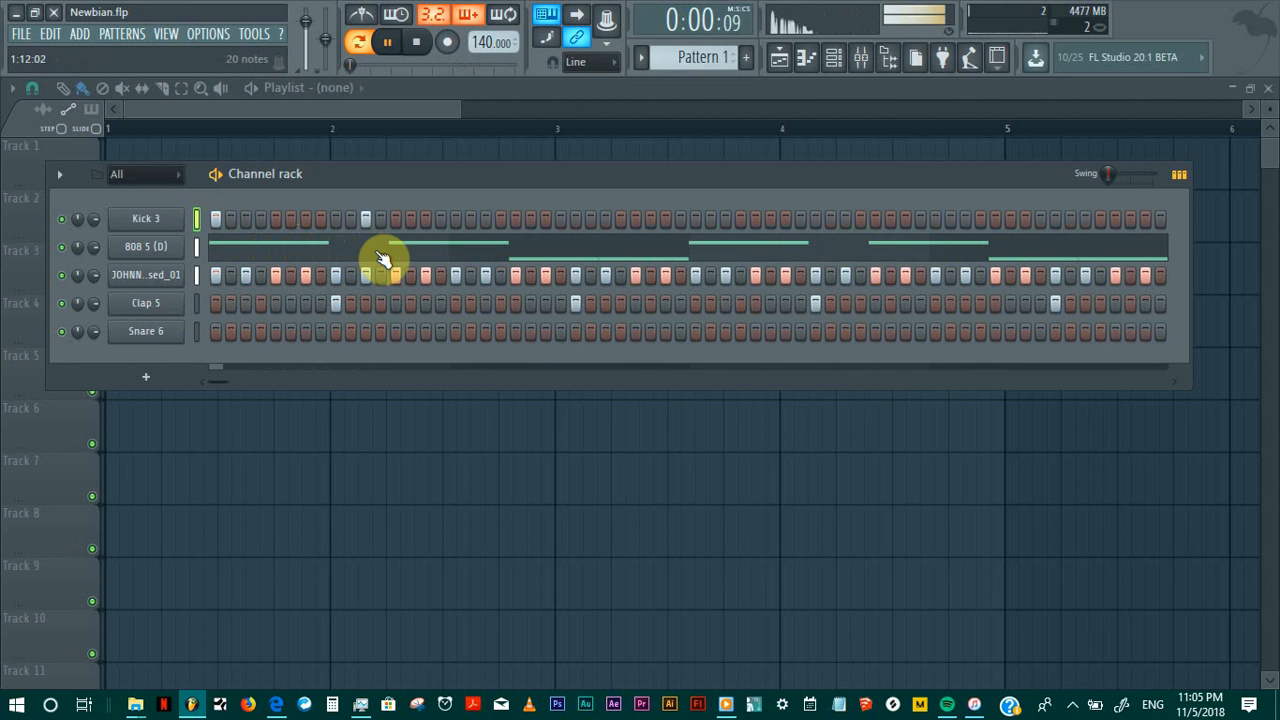
Step: Try a third kick on step 13 and on step 16, listen to each, and remove it
click(395, 219)
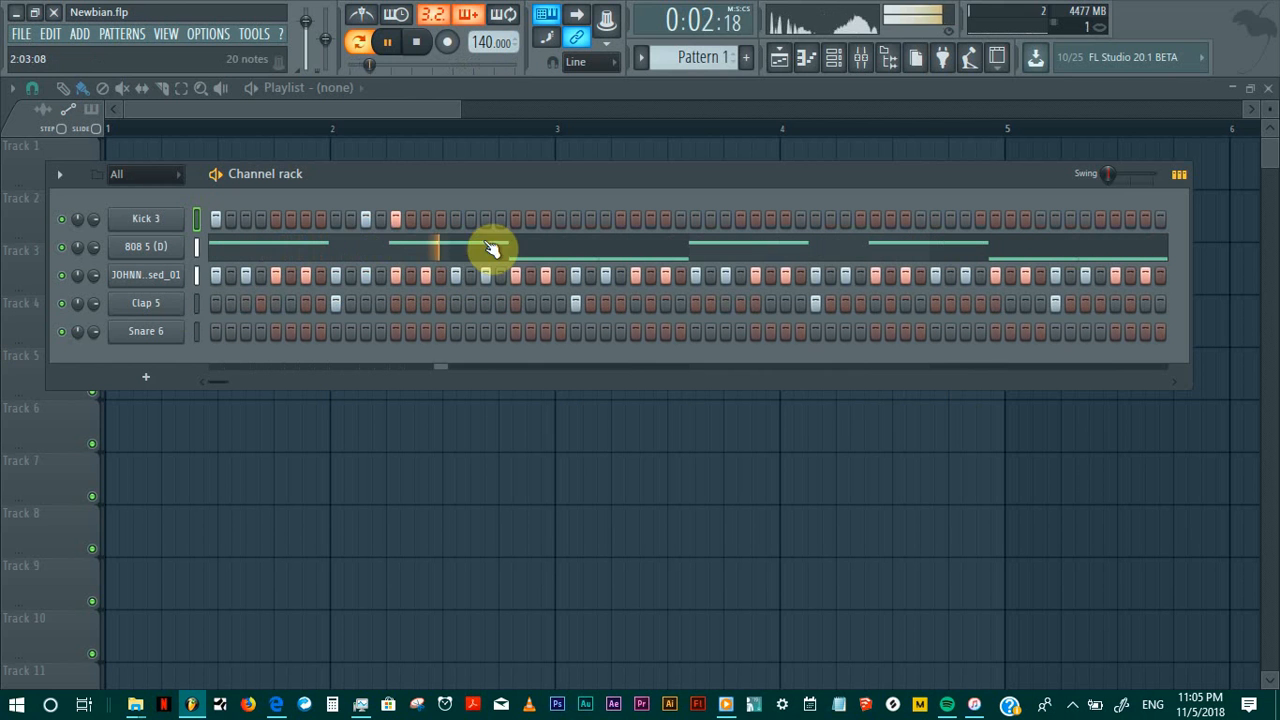
key(space)
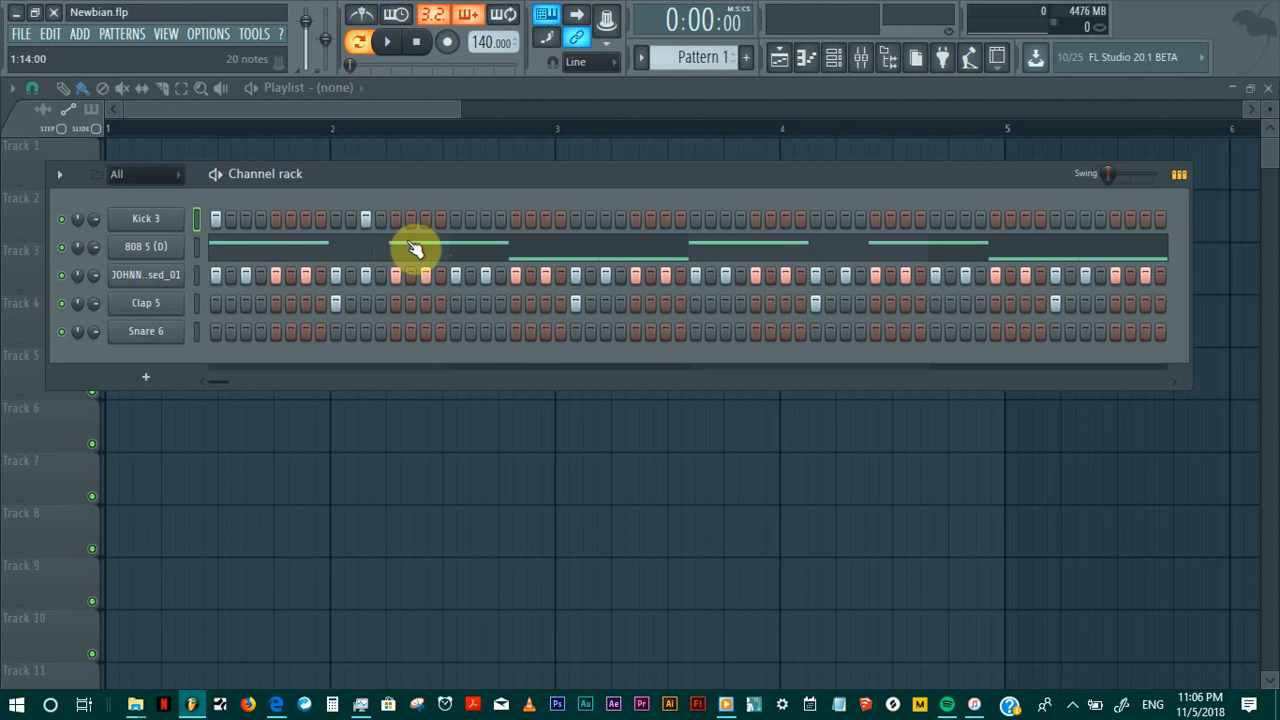
click(436, 221)
key(space)
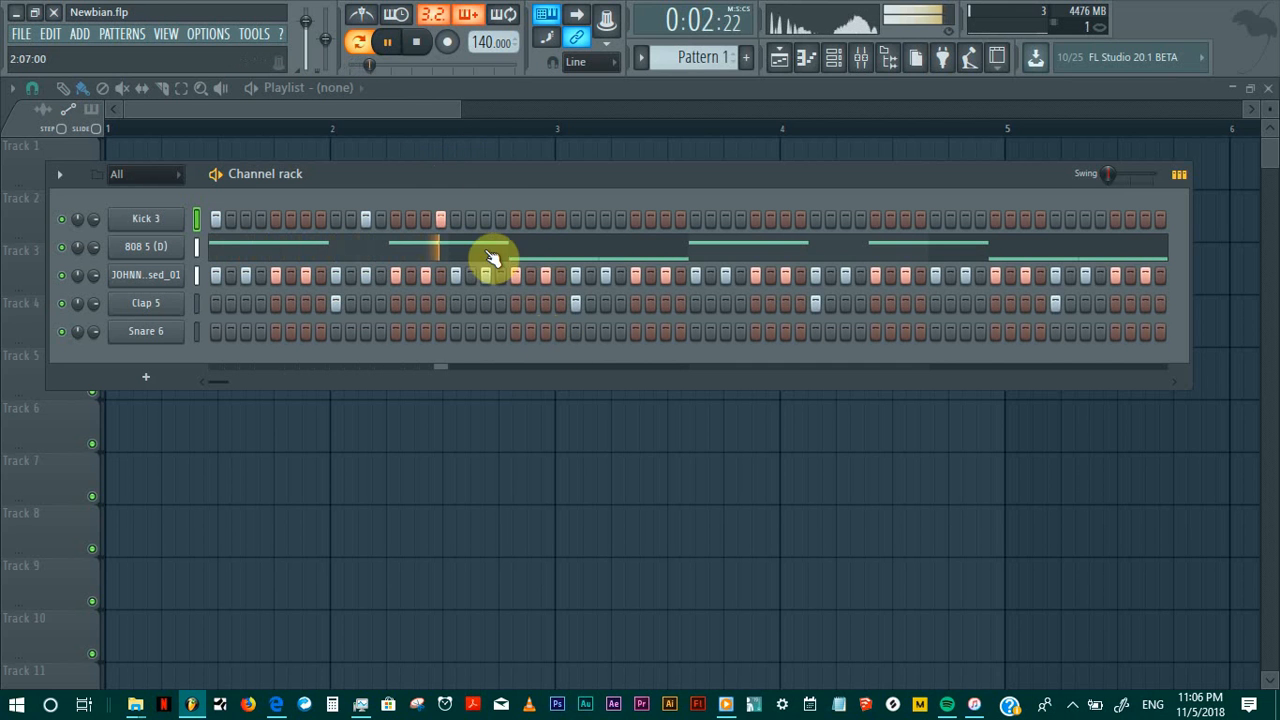
key(space)
right_click(445, 220)
Step: Try the third kick on step 17 and on step 18, replaying the pattern, and remove it
click(457, 220)
key(space)
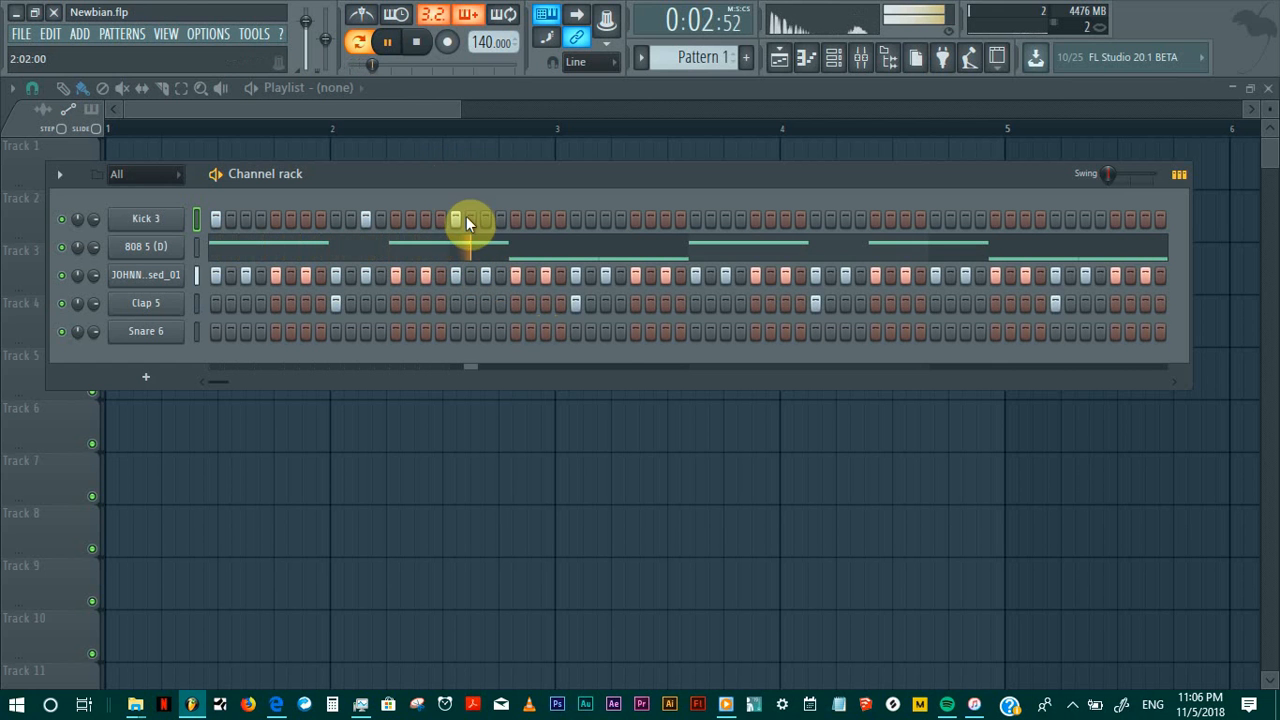
key(space)
key(space)
right_click(462, 221)
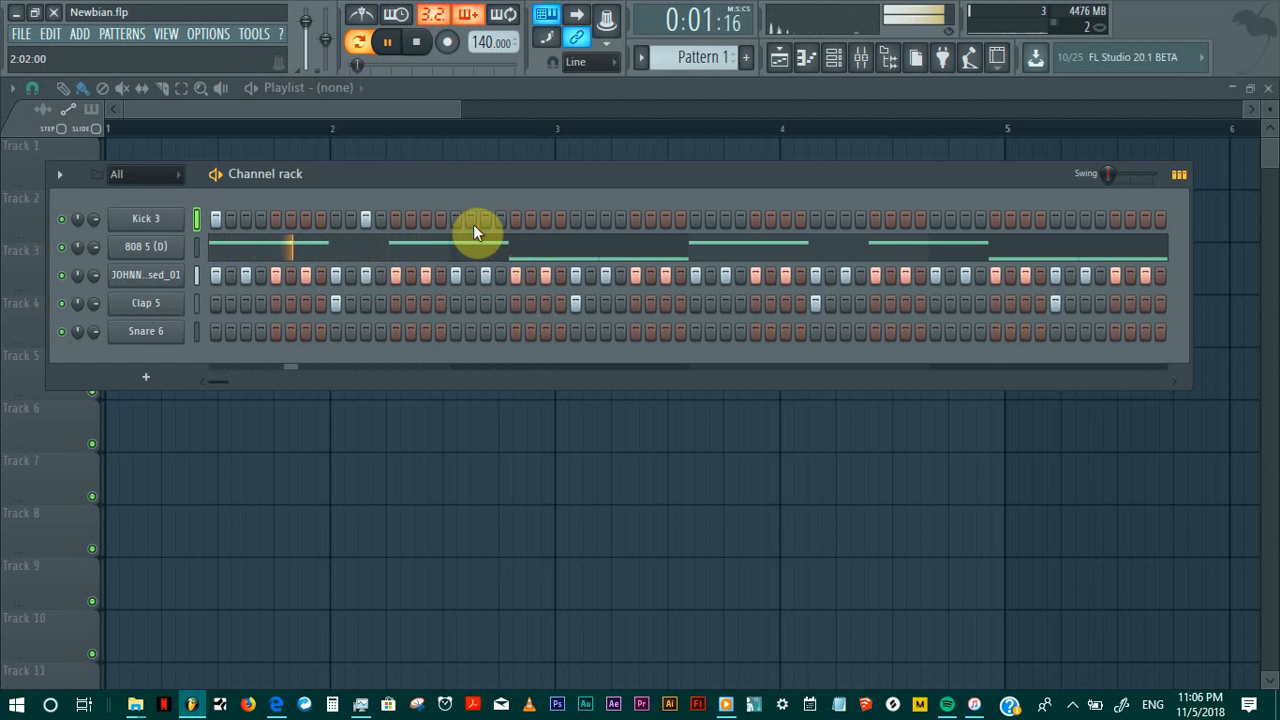
click(473, 222)
key(space)
right_click(473, 219)
Step: Place Kick 3 hits on steps 19, 21, 27 and 33 while playing the pattern
click(487, 221)
key(space)
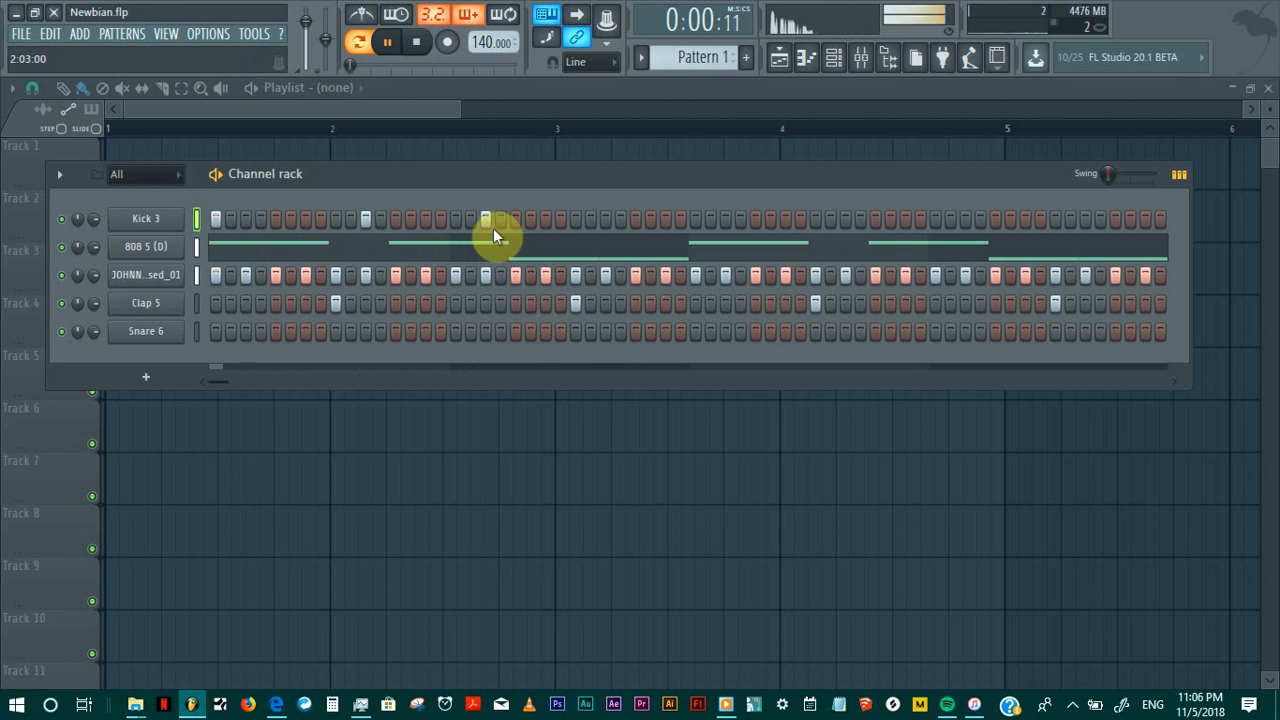
click(516, 219)
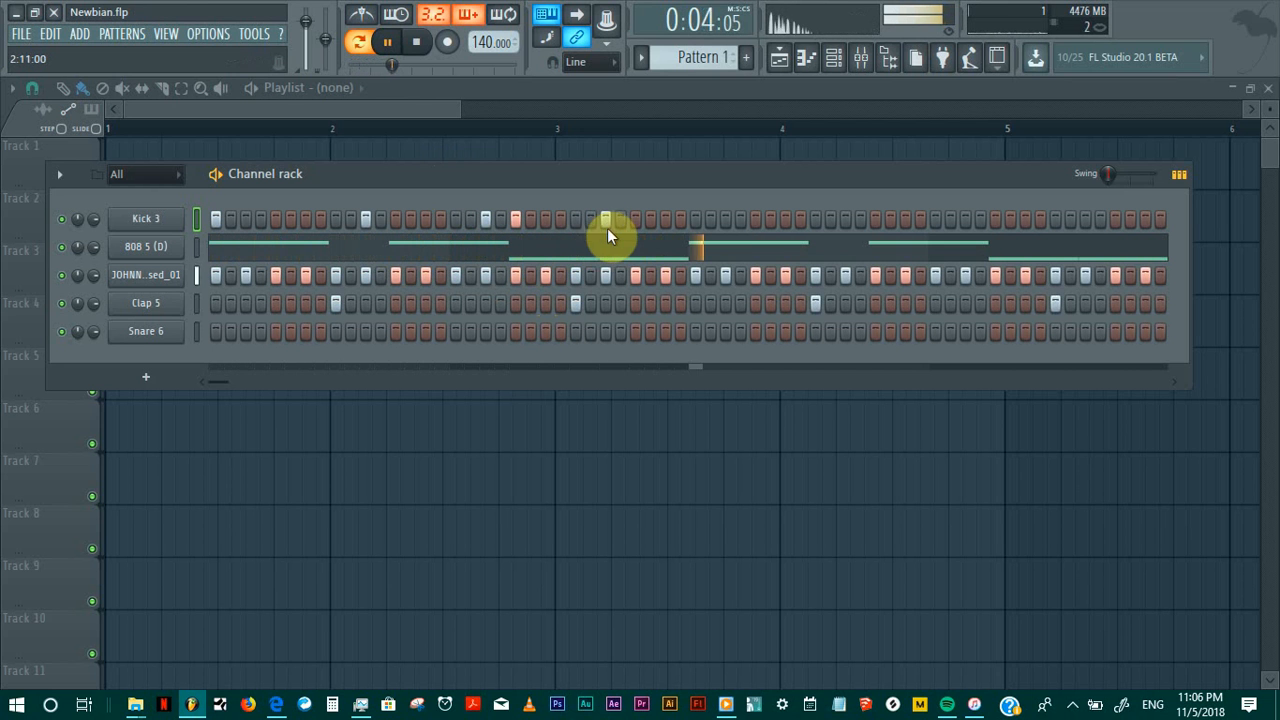
click(696, 220)
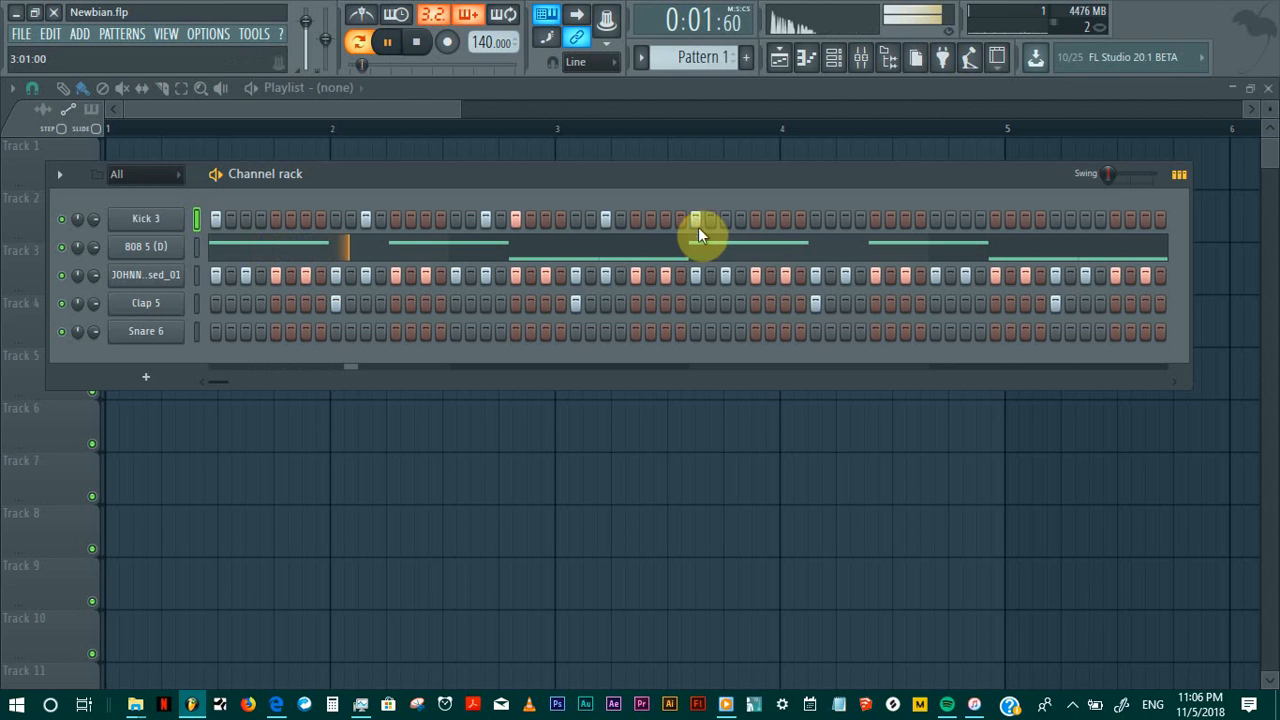
Step: Add a kick on step 38, replay the pattern, and move that hit to step 39
click(770, 220)
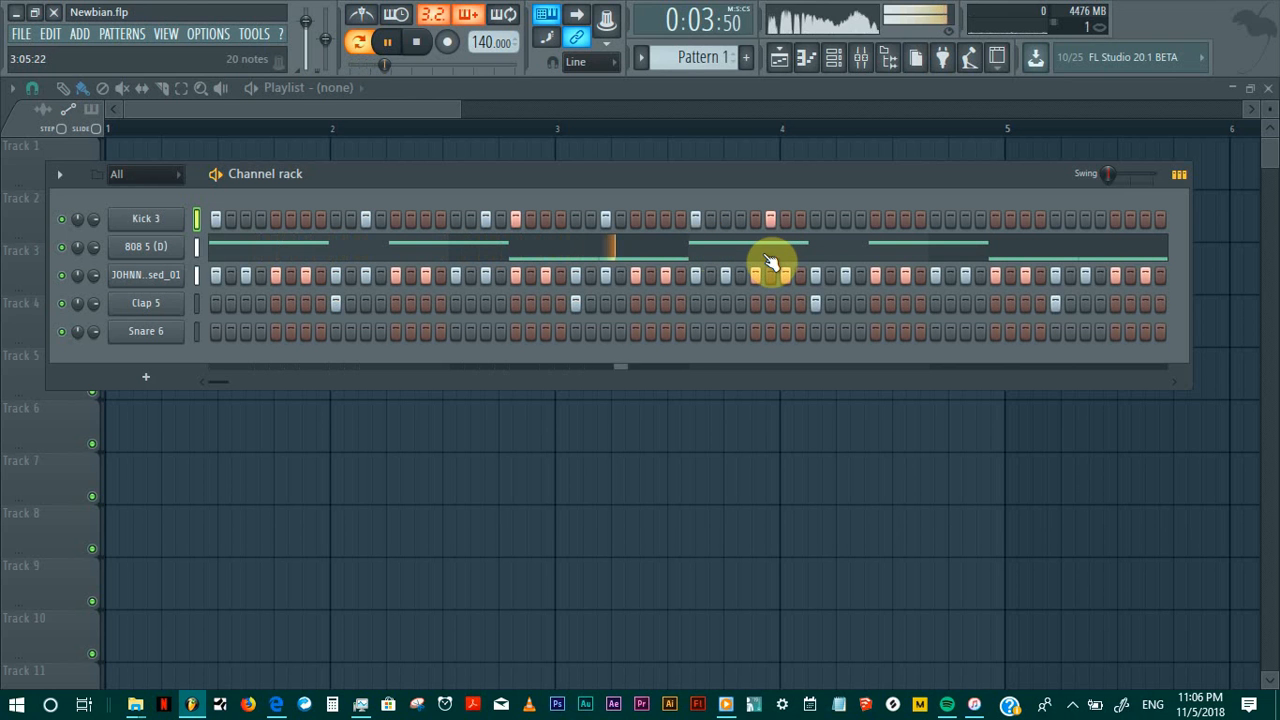
key(space)
key(space)
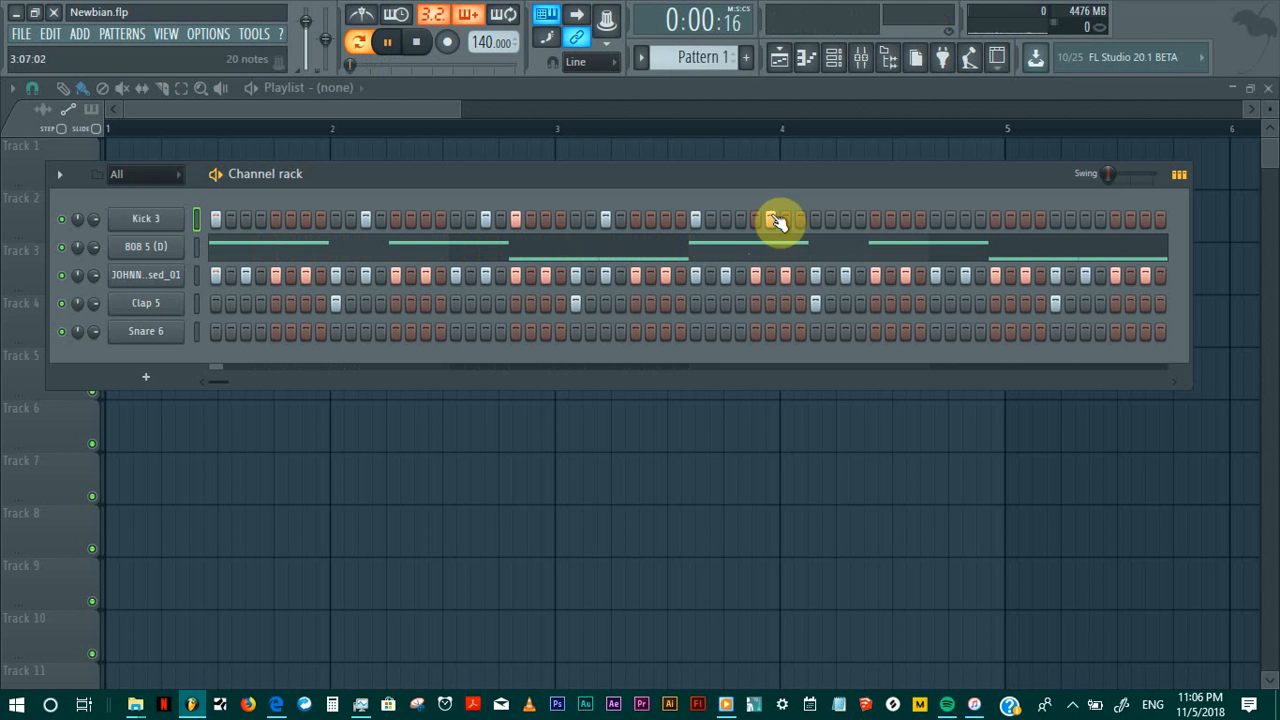
click(774, 220)
click(783, 222)
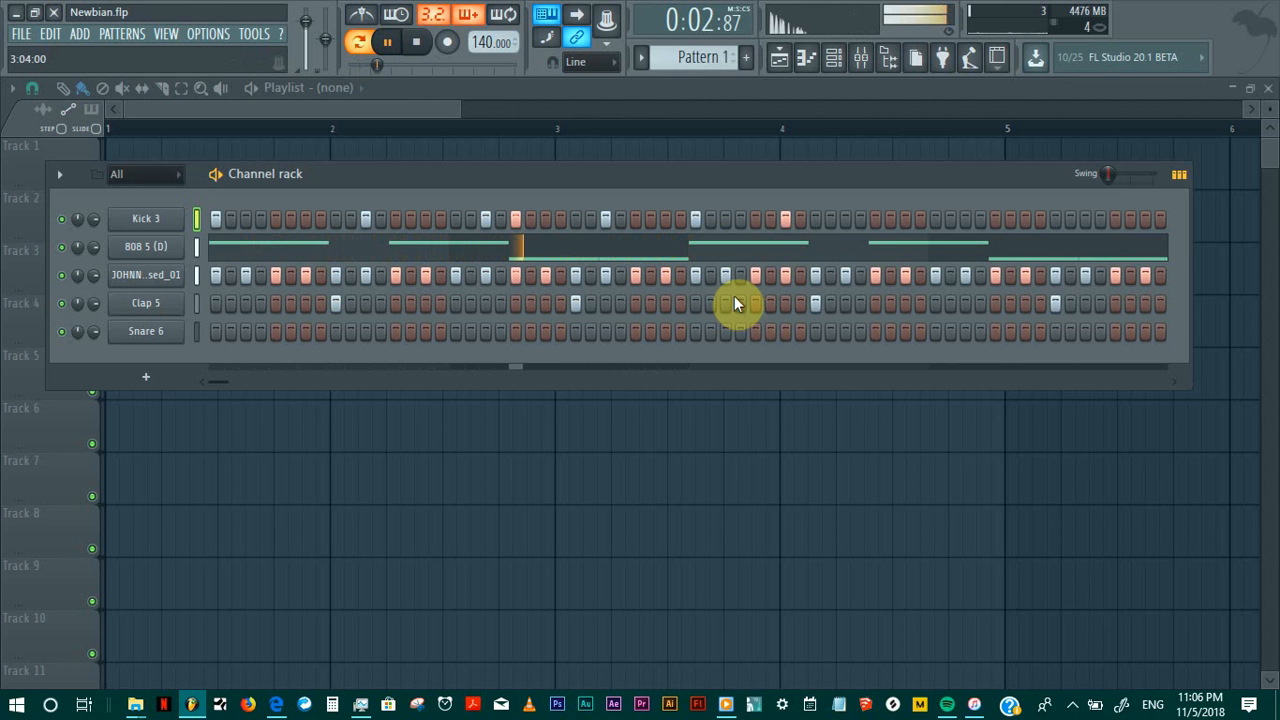
Step: Add Kick 3 hits on steps 45, 53 and 59 while replaying the pattern
key(space)
key(space)
click(874, 222)
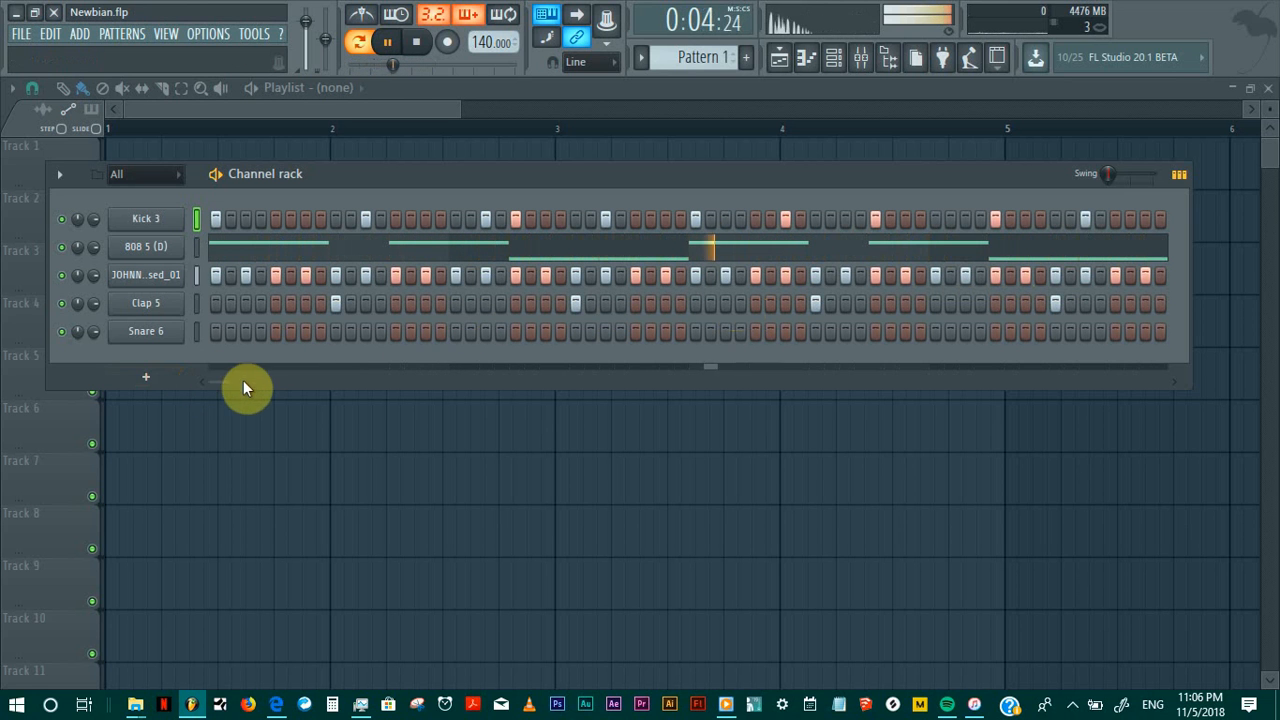
key(space)
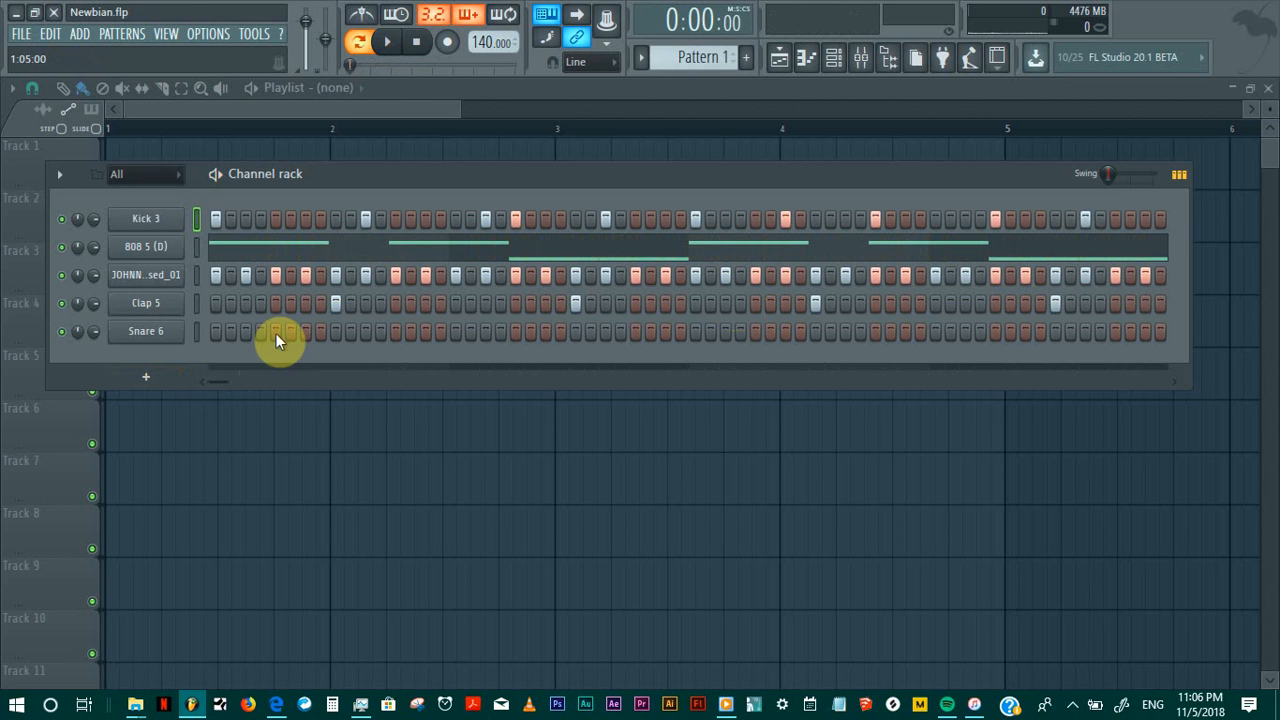
Step: Examine the note layout of the full eight-bar 808 bassline in the piano roll and close it
click(300, 248)
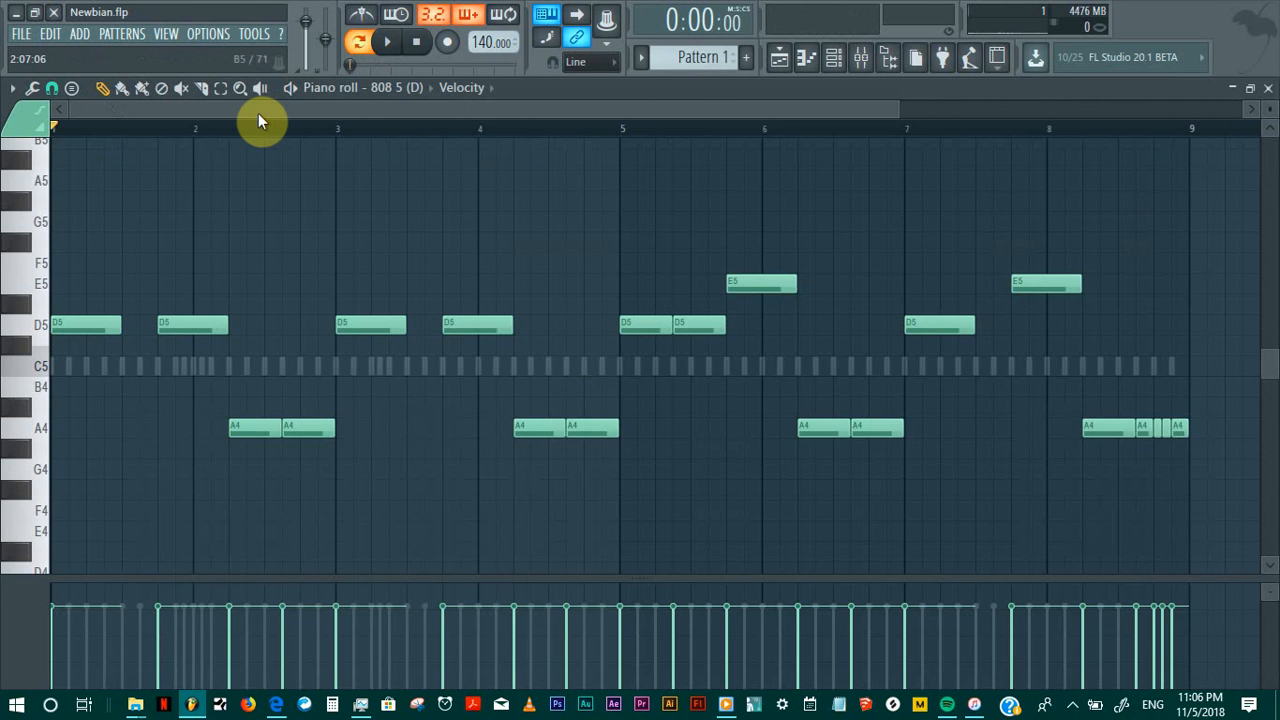
scroll(258, 113, down, 3)
scroll(200, 108, up, 3)
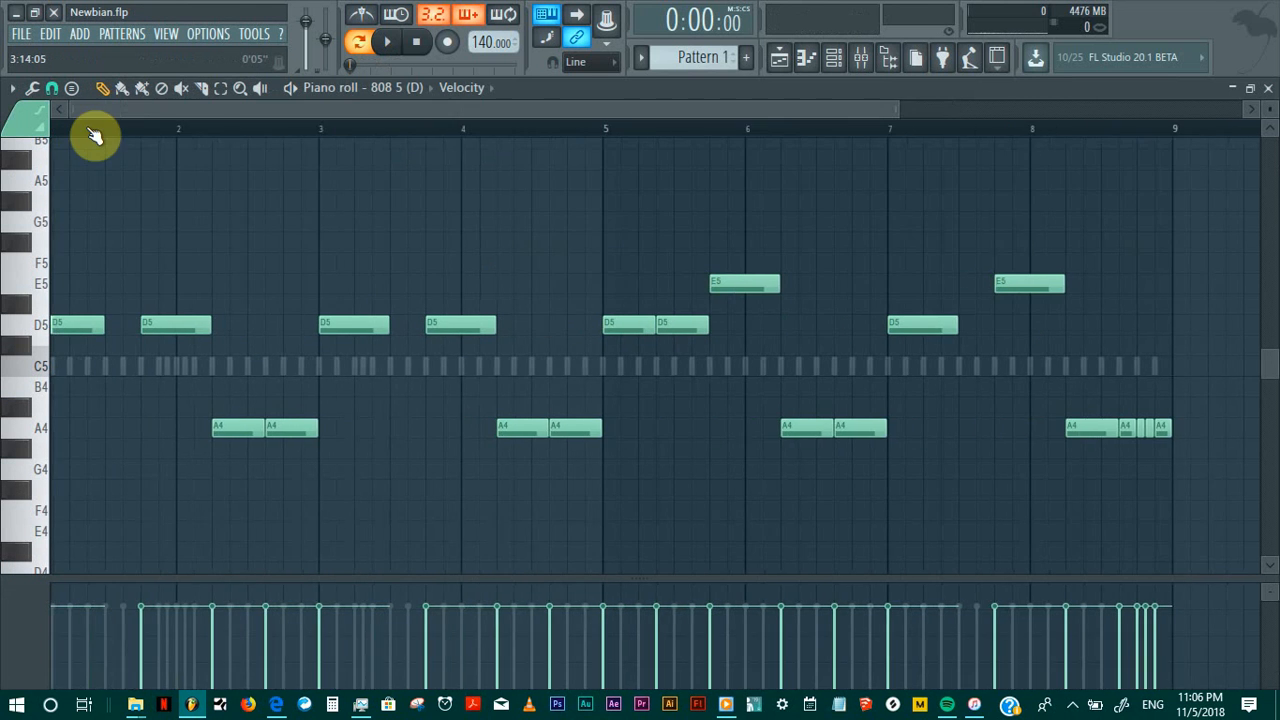
scroll(110, 136, down, 4)
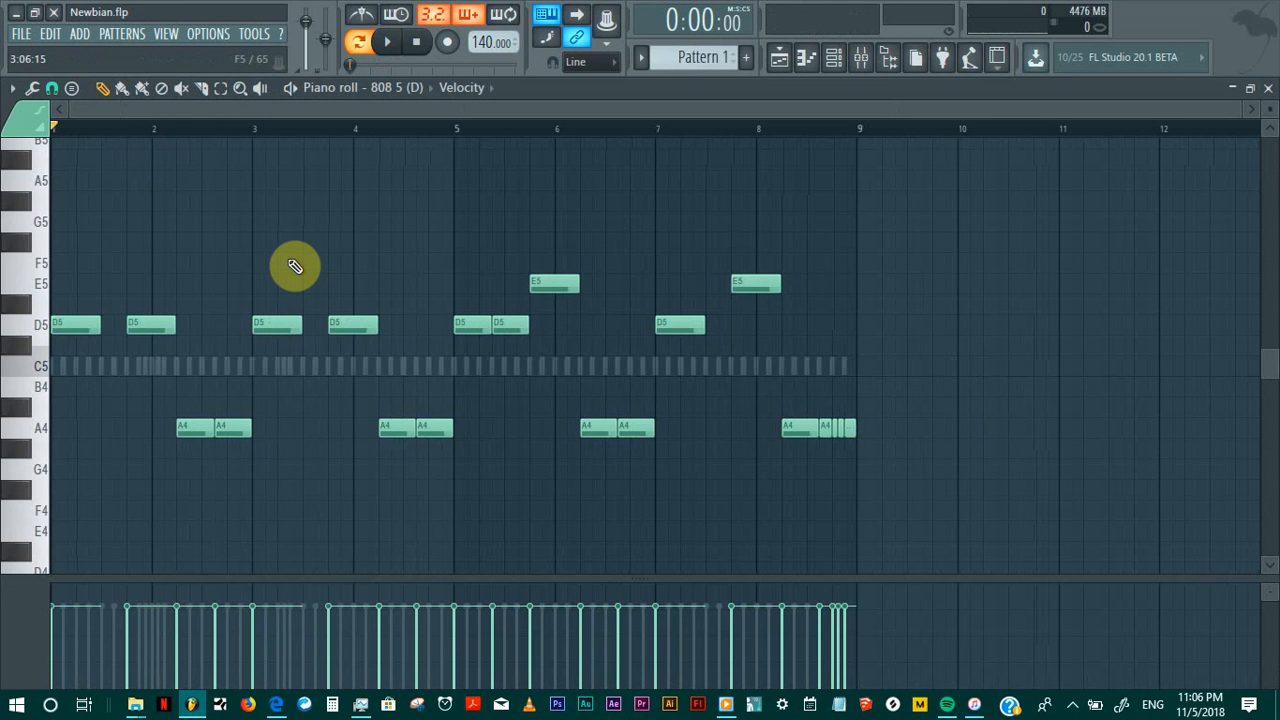
key(x)
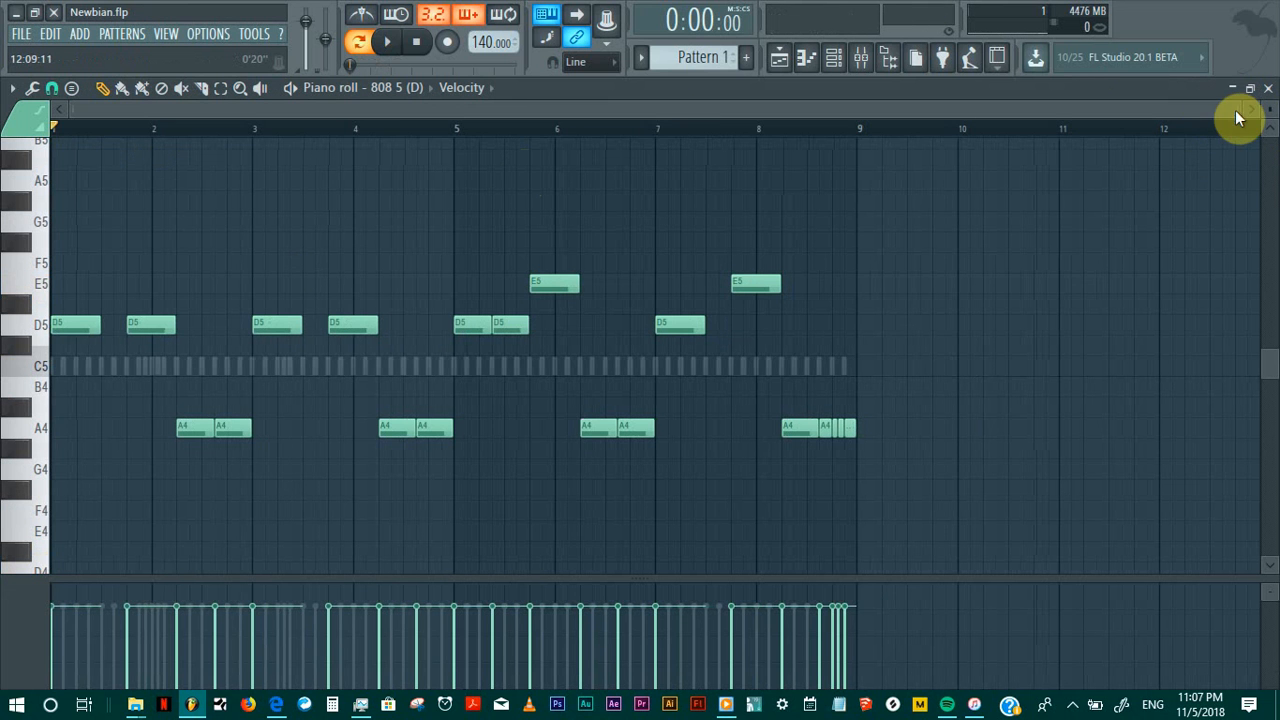
drag(1231, 109, 1027, 89)
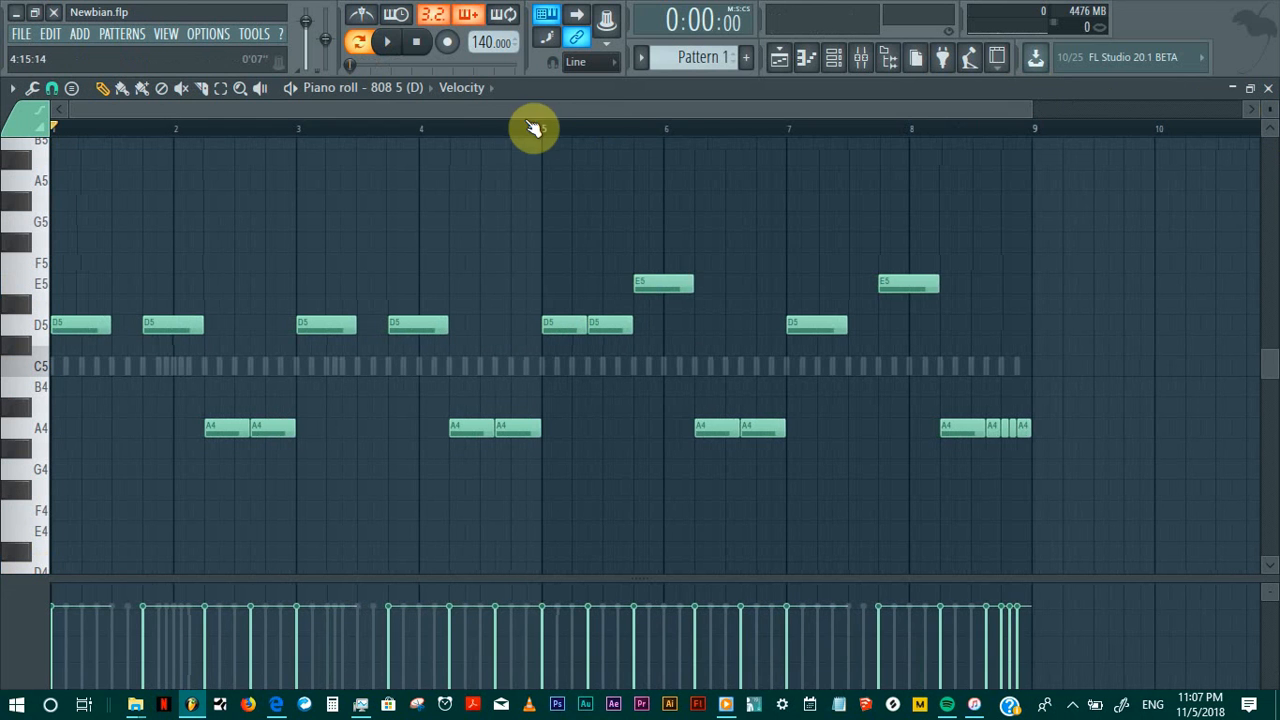
scroll(541, 137, down, 2)
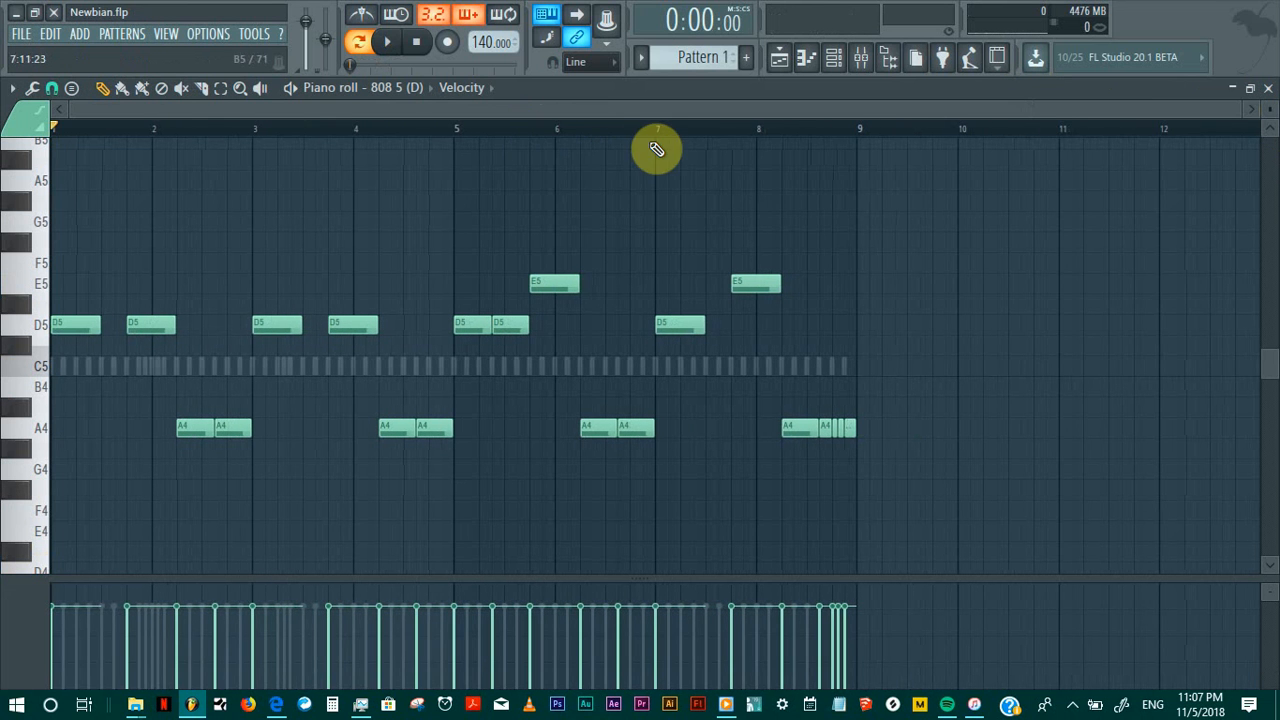
click(1268, 90)
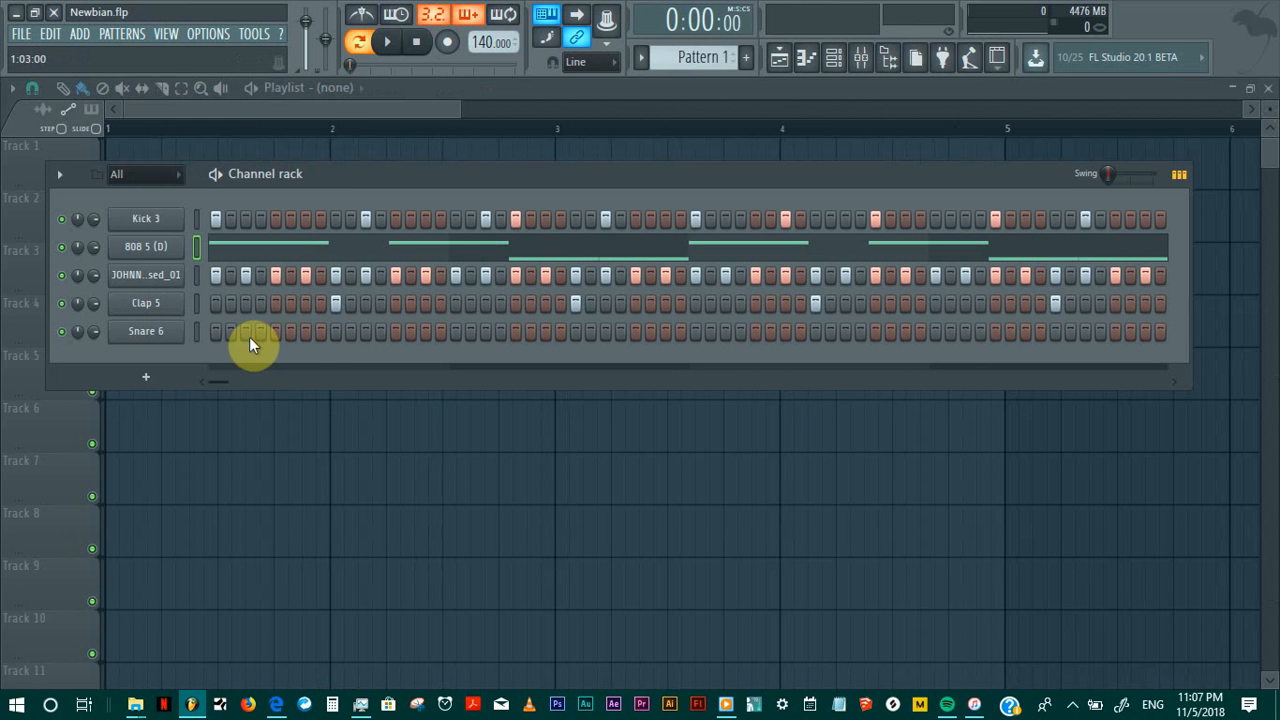
Step: Place Snare 6 hits on steps 7 and 31 while the pattern plays, trying step 30 first
click(307, 332)
key(space)
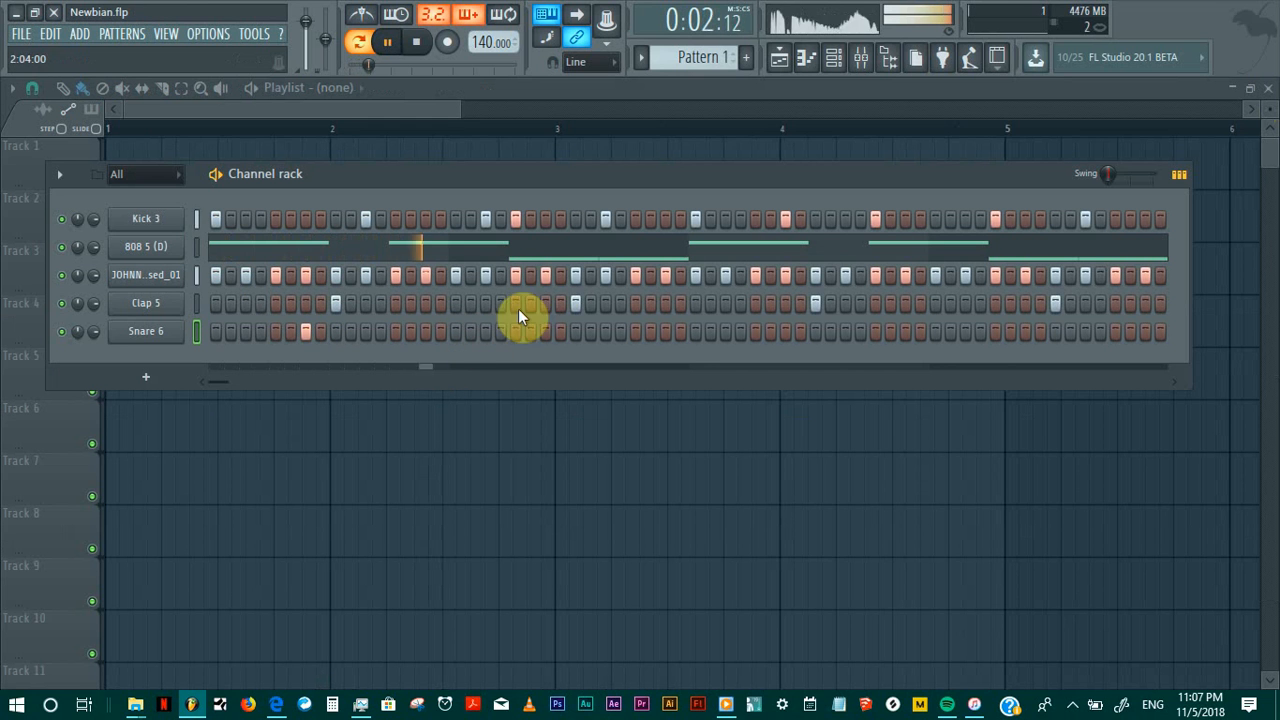
click(650, 331)
right_click(651, 334)
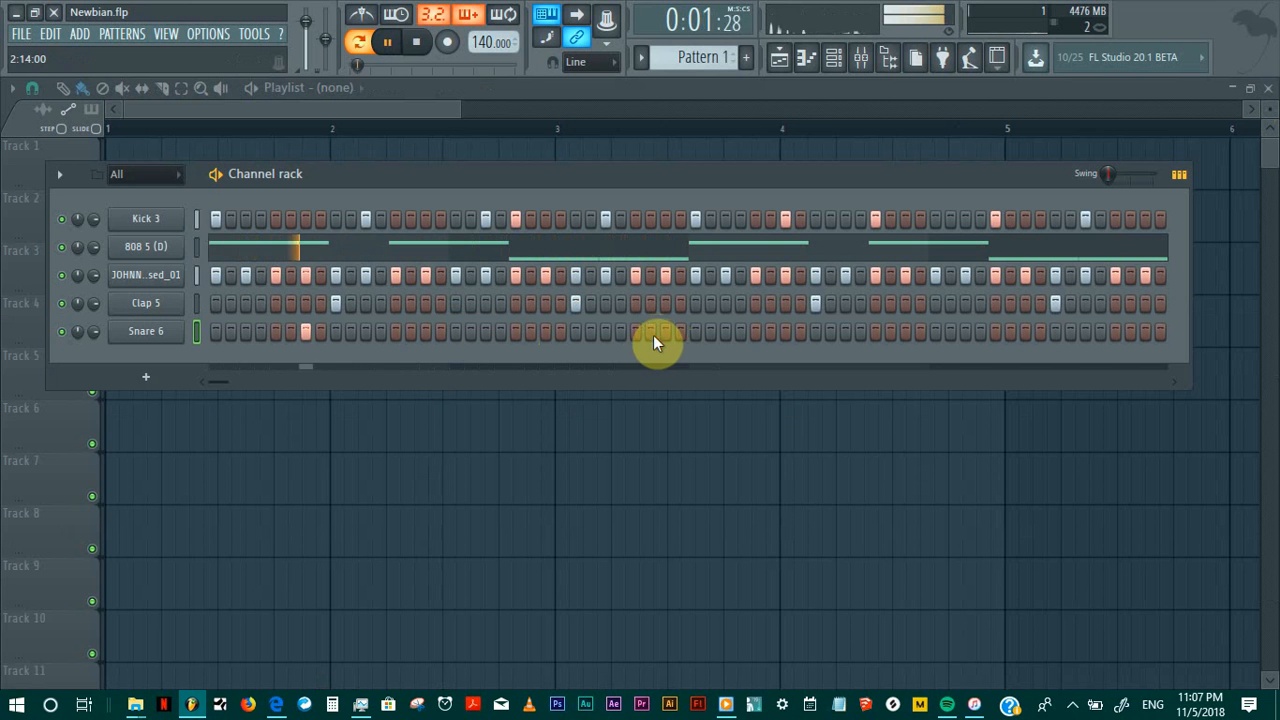
click(665, 334)
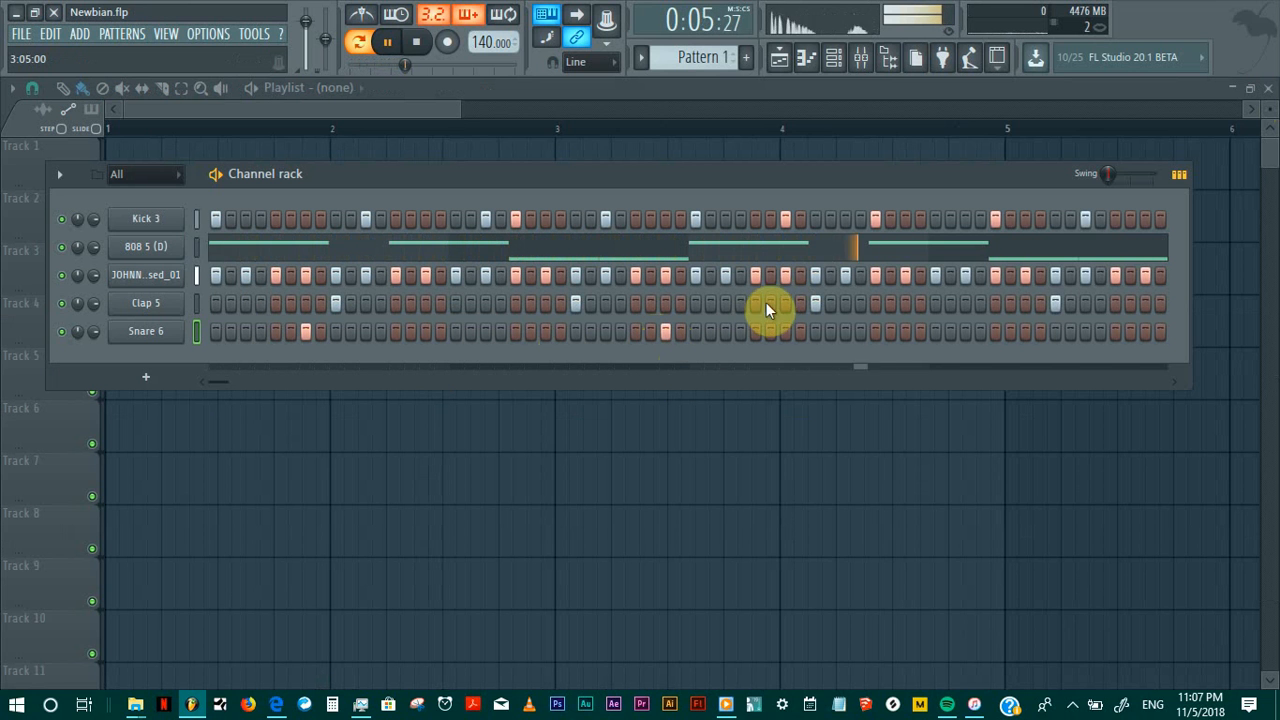
Step: Add Snare 6 hits on steps 51 and 63, replaying the pattern between placements
key(space)
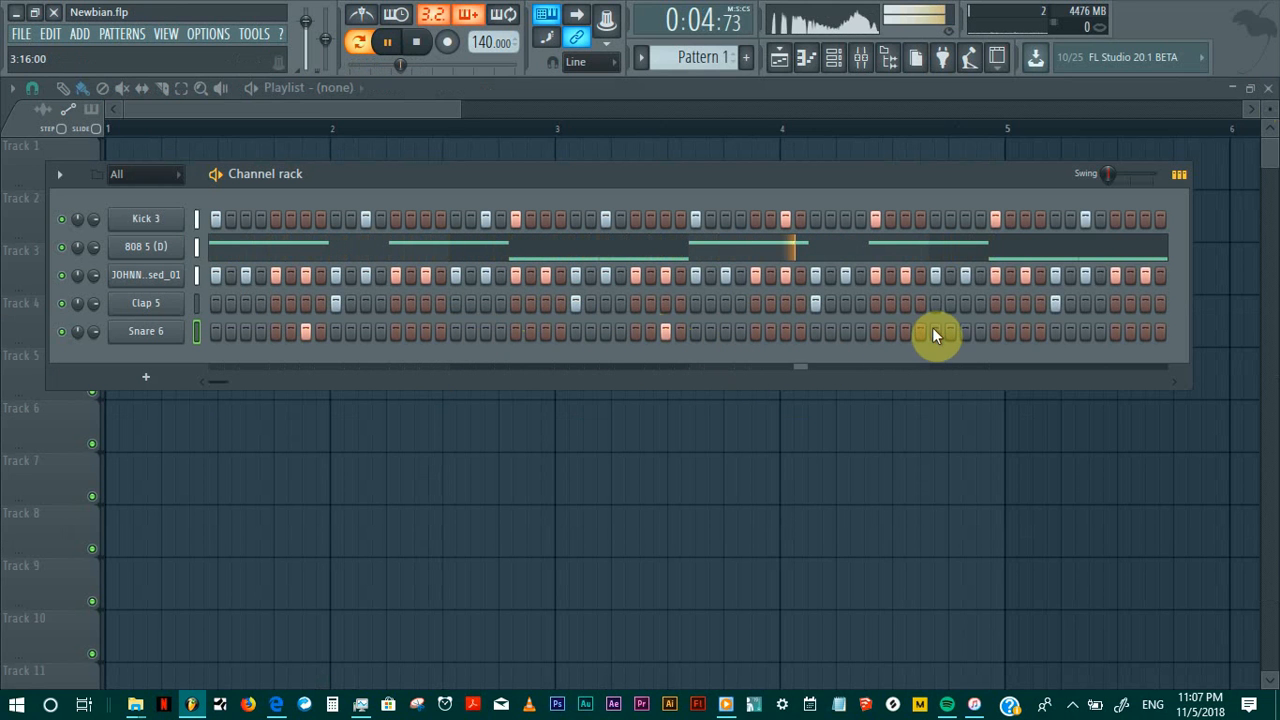
key(space)
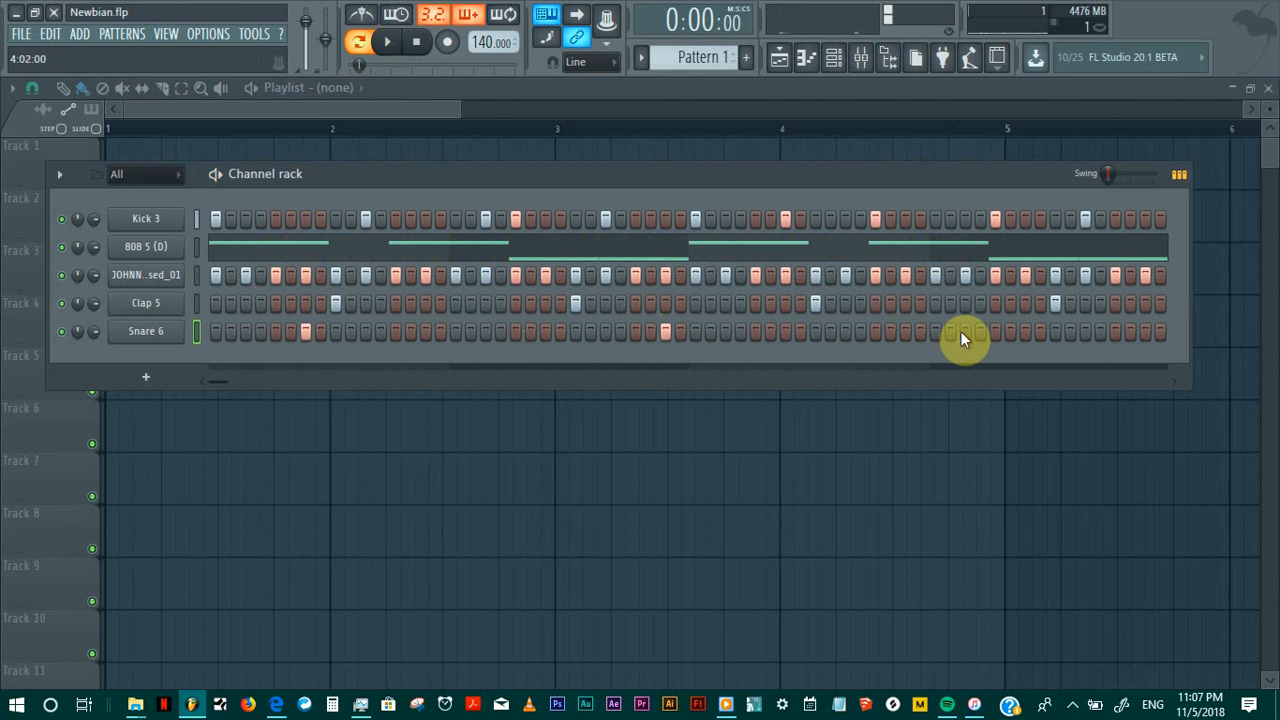
key(space)
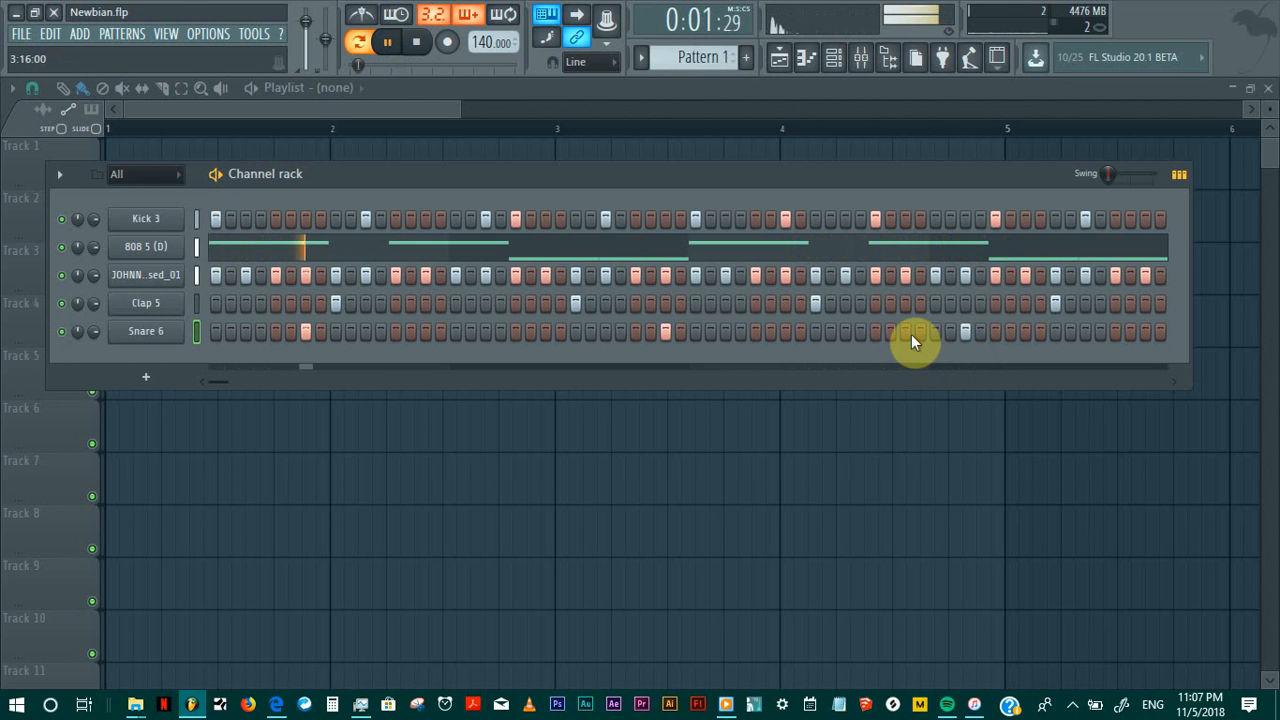
click(906, 276)
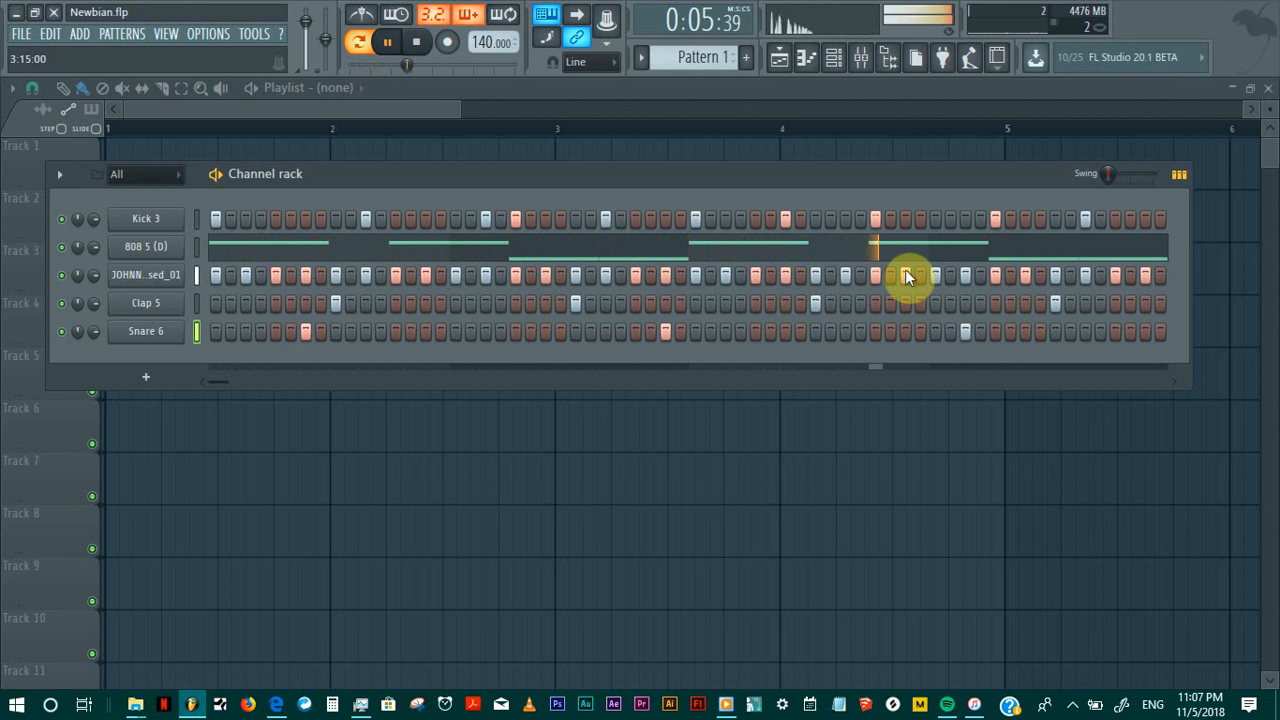
key(space)
click(1143, 332)
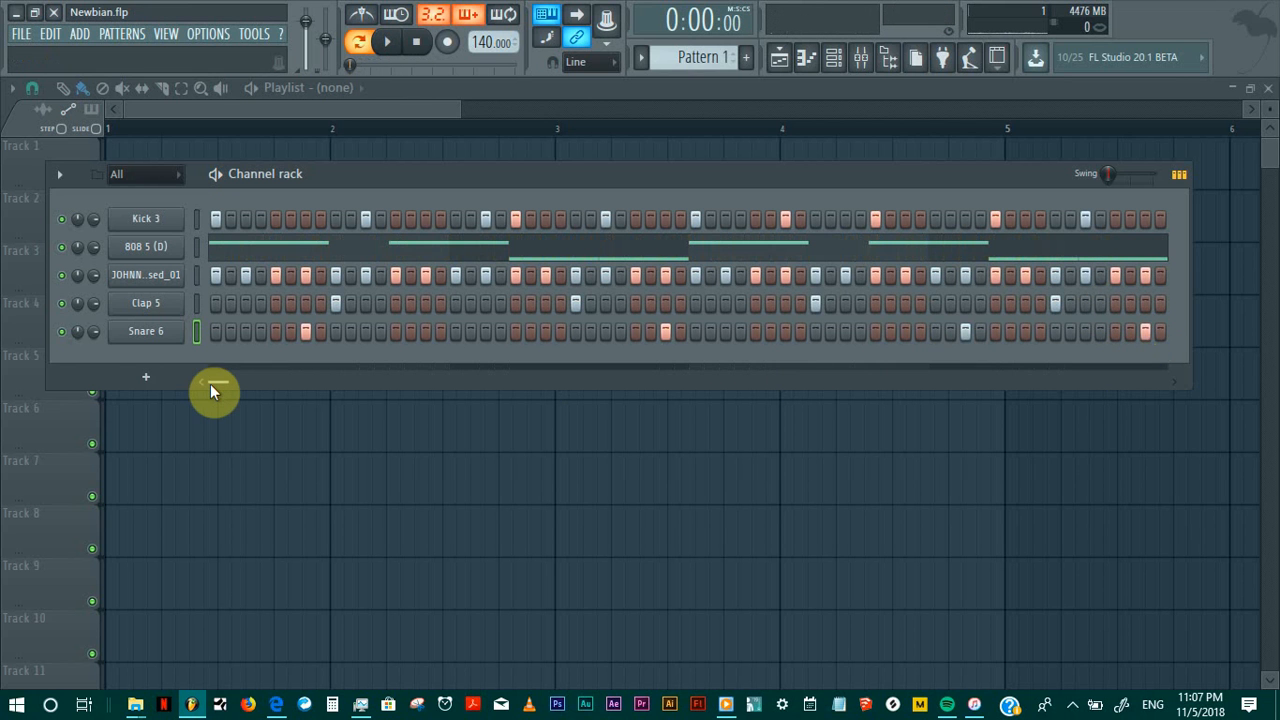
Step: Continue the drums into bar 5 with a snare on step 67 and a kick on step 65, and play the pattern
drag(215, 385, 528, 377)
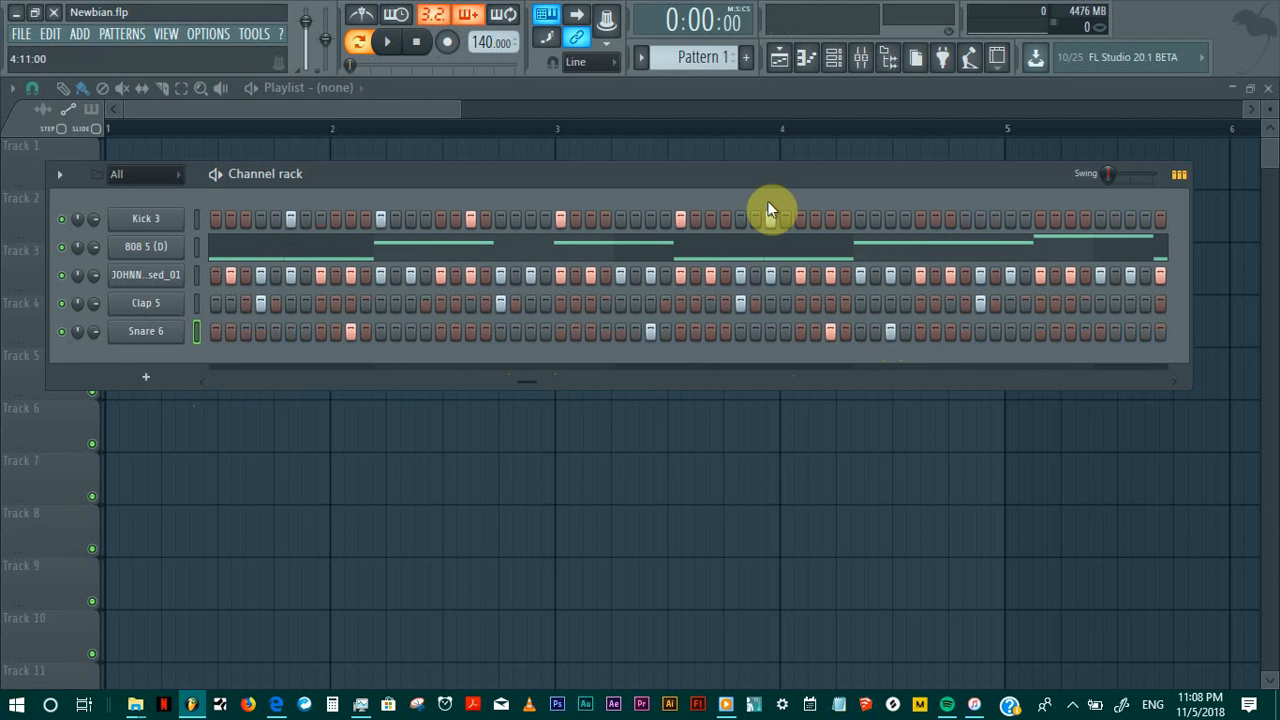
click(860, 222)
drag(527, 380, 216, 373)
key(space)
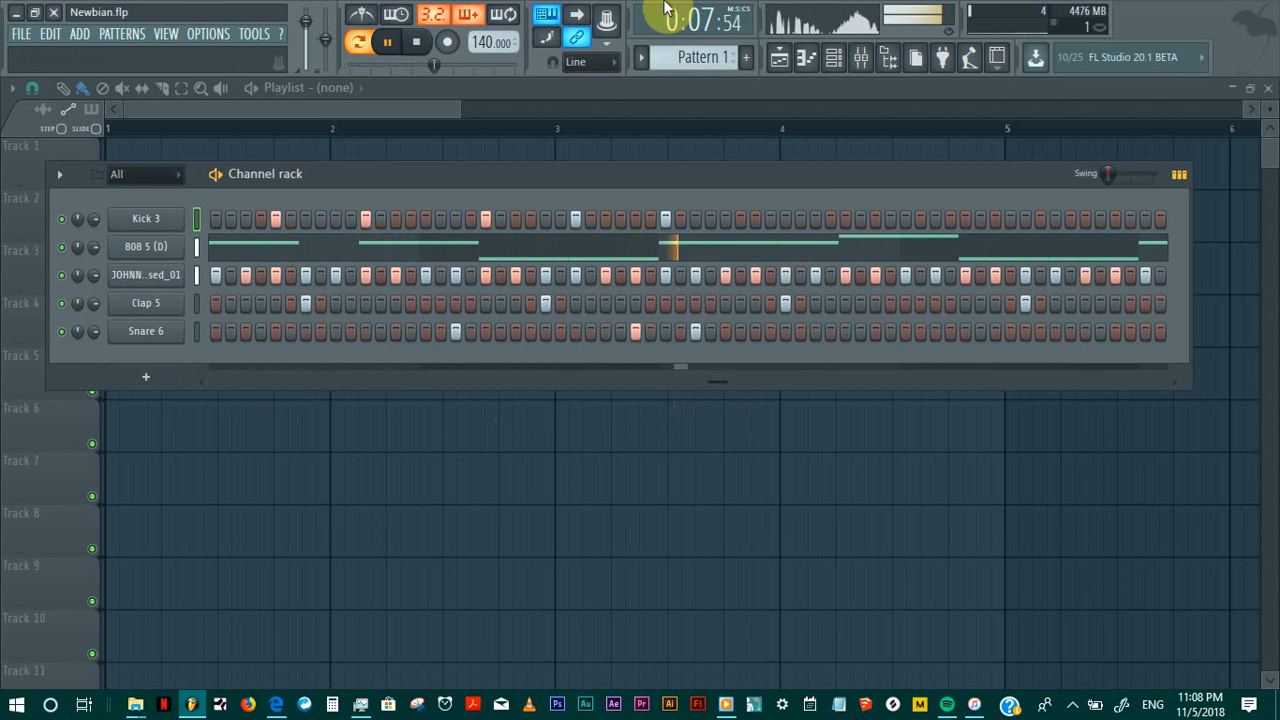
Step: Add Kick 3 hits on steps 71, 77 and 85 while replaying the pattern
key(space)
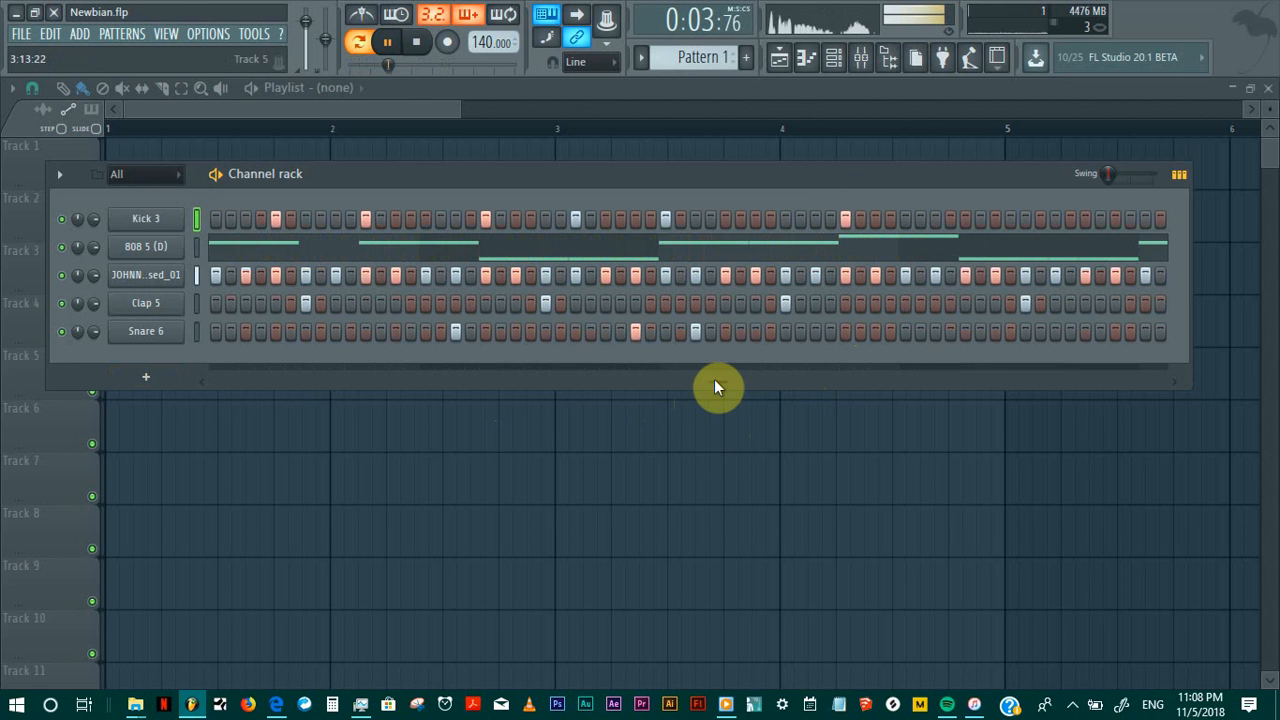
drag(715, 380, 785, 382)
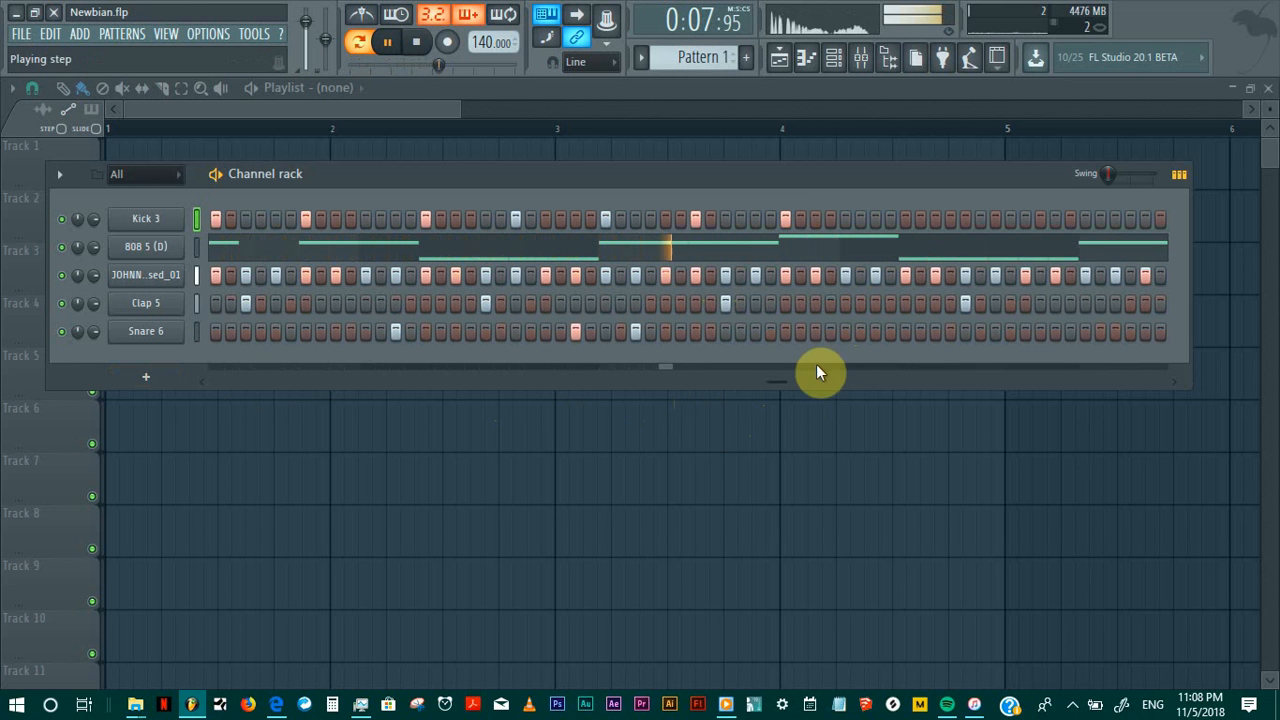
key(space)
click(905, 218)
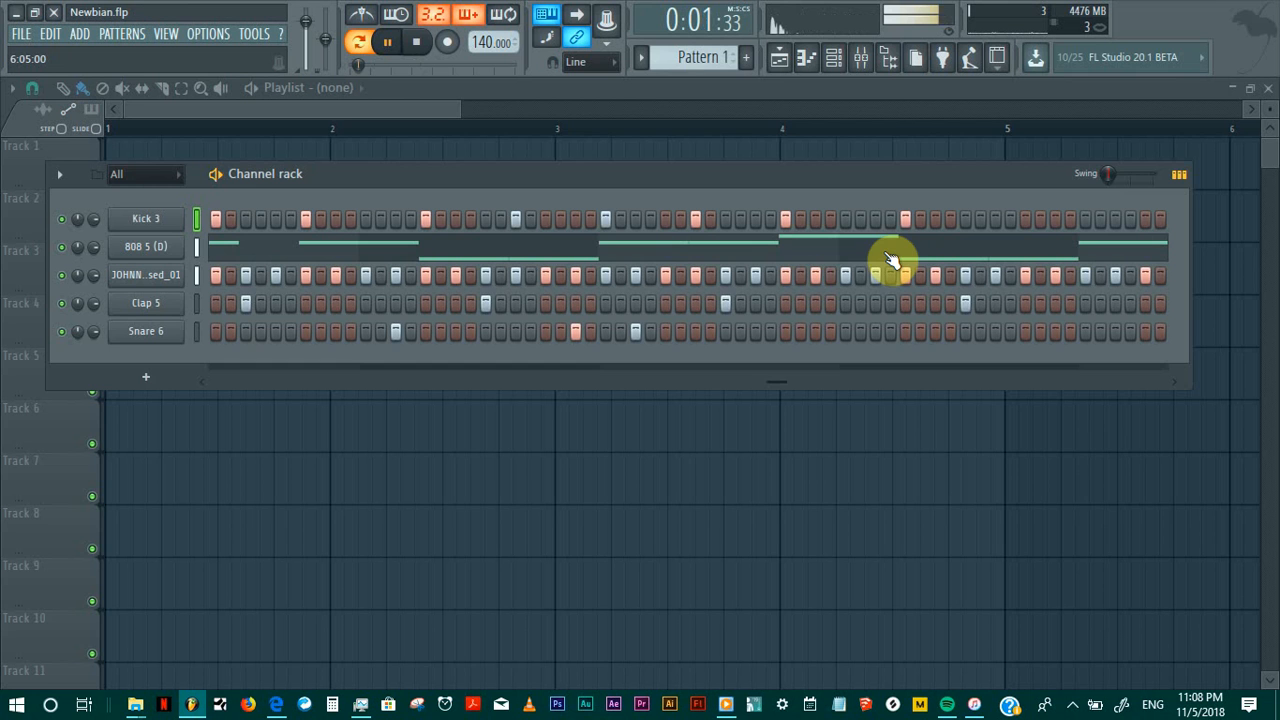
Step: Start 808 playback from bar 5, lower the E5 note late in that bar to D5, and shorten it to six steps
click(818, 252)
key(space)
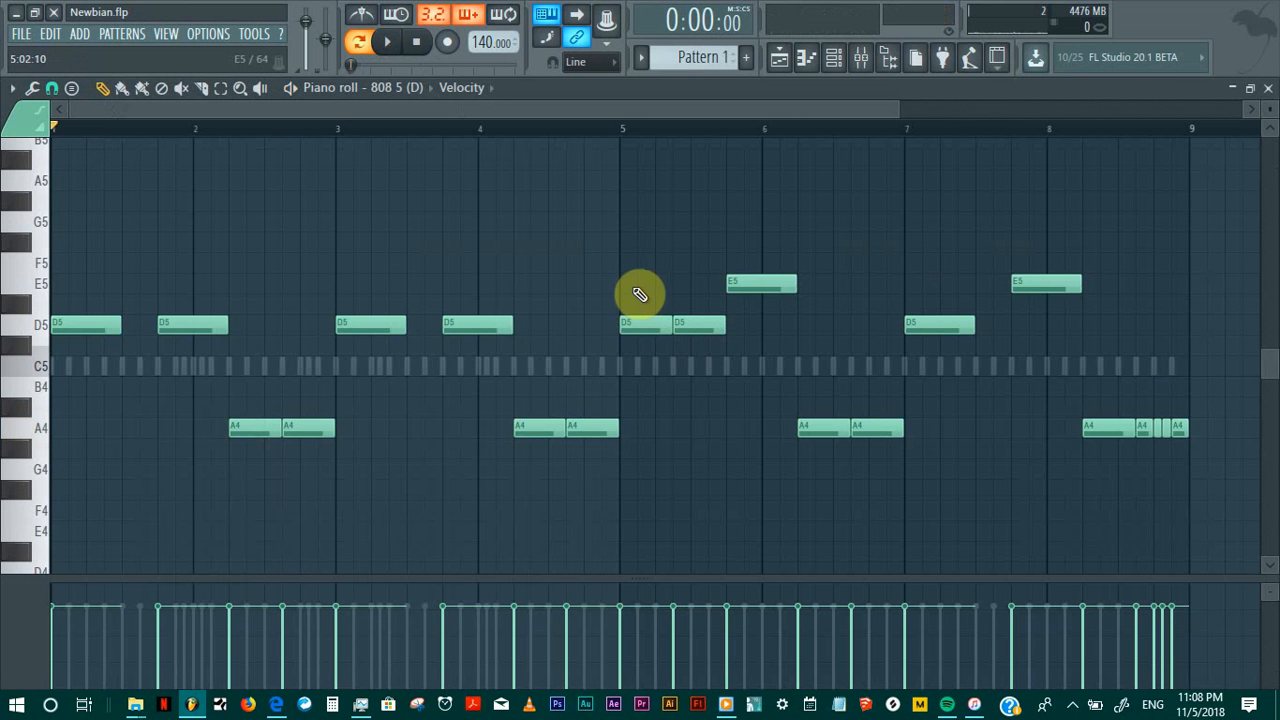
click(640, 145)
key(space)
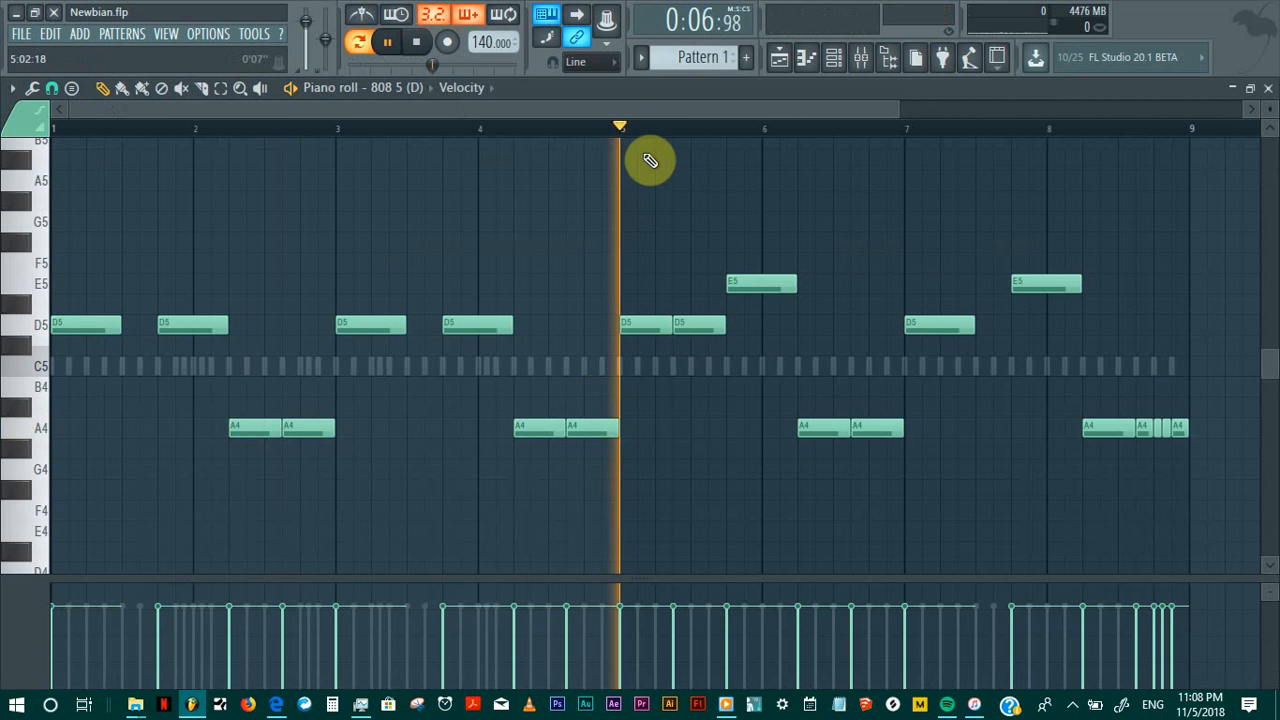
key(space)
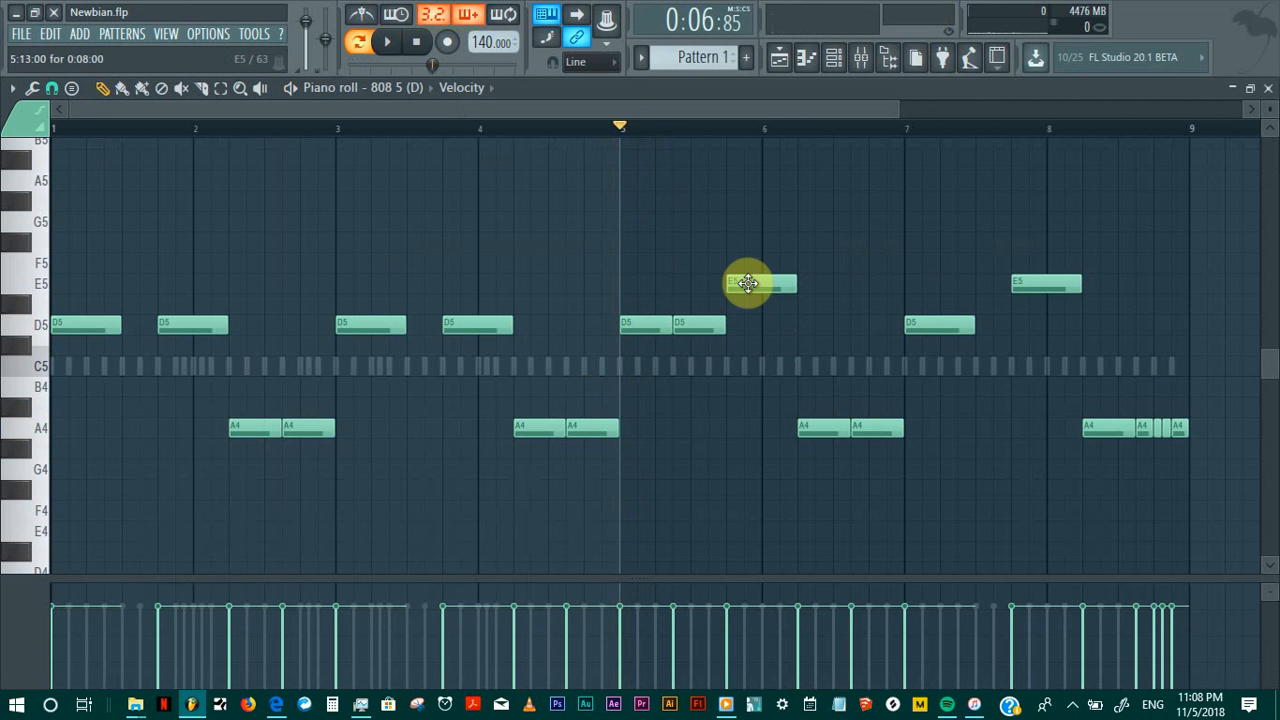
drag(743, 286, 743, 326)
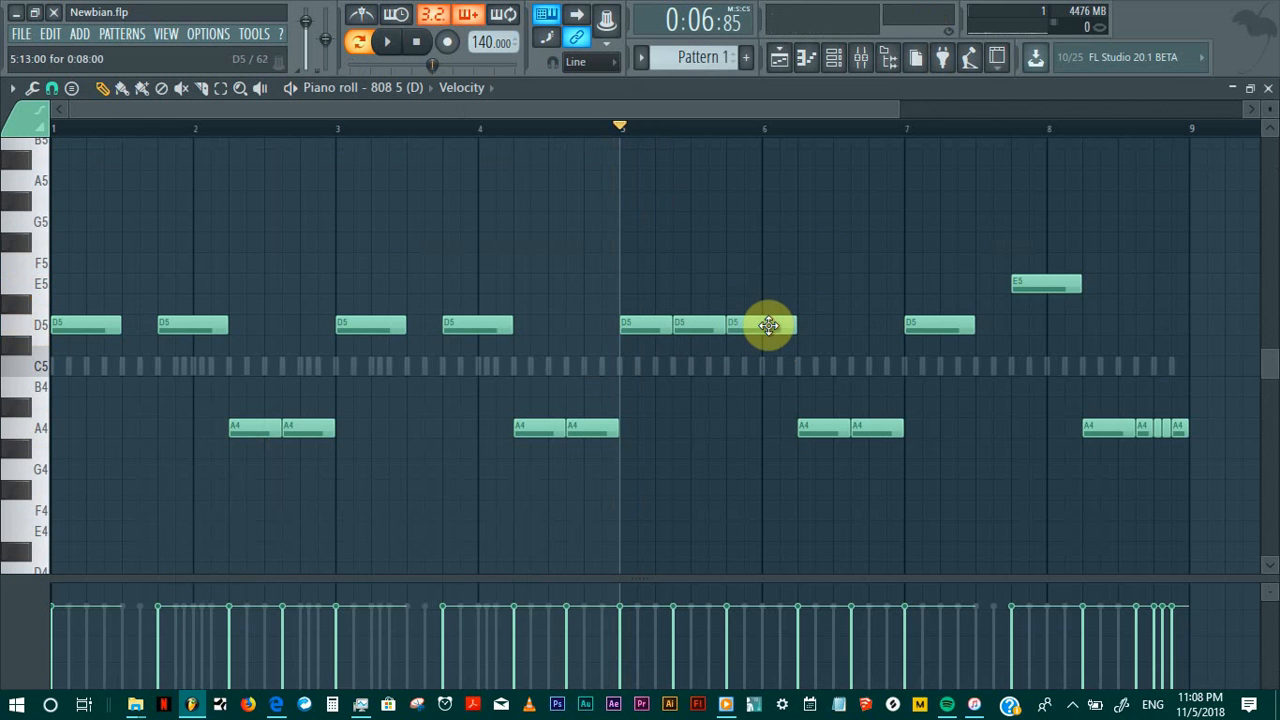
key(space)
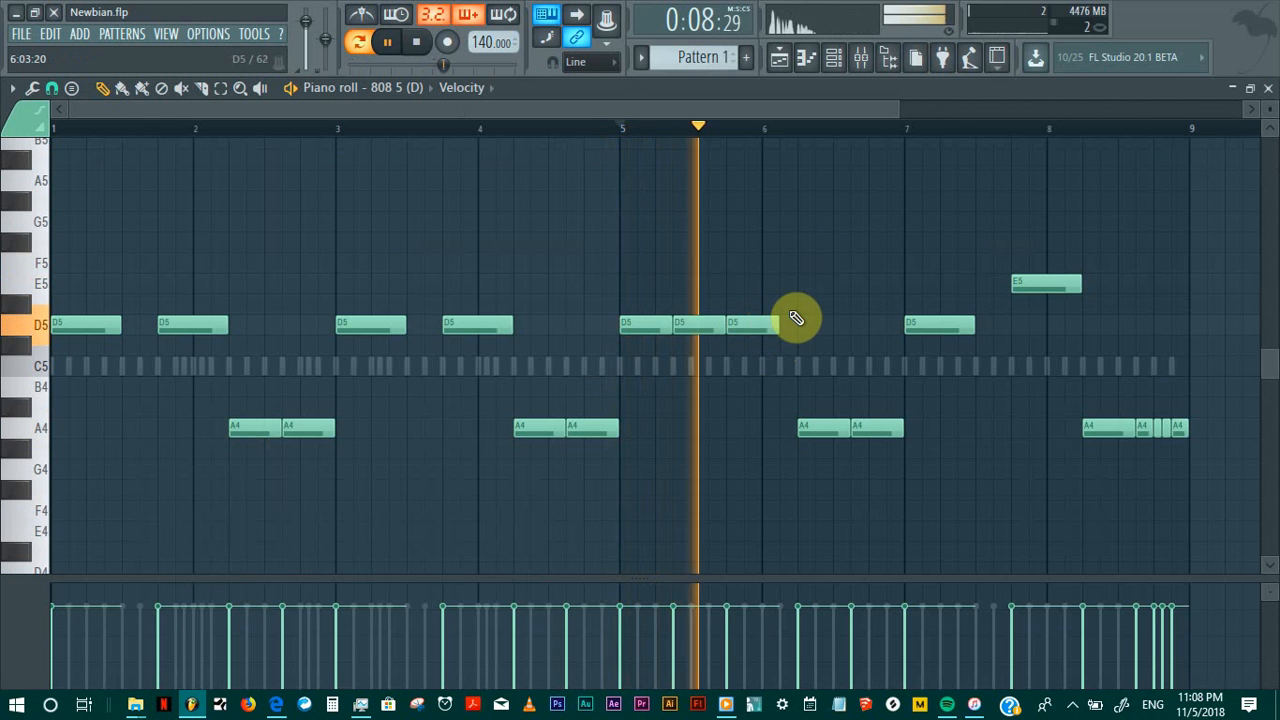
Step: Add a two-step F5 note to the 808 on step 3 of bar 6 and listen to it
key(space)
click(790, 284)
mouse_move(788, 281)
mouse_down()
mouse_move(781, 259)
mouse_move(800, 266)
mouse_up()
key(space)
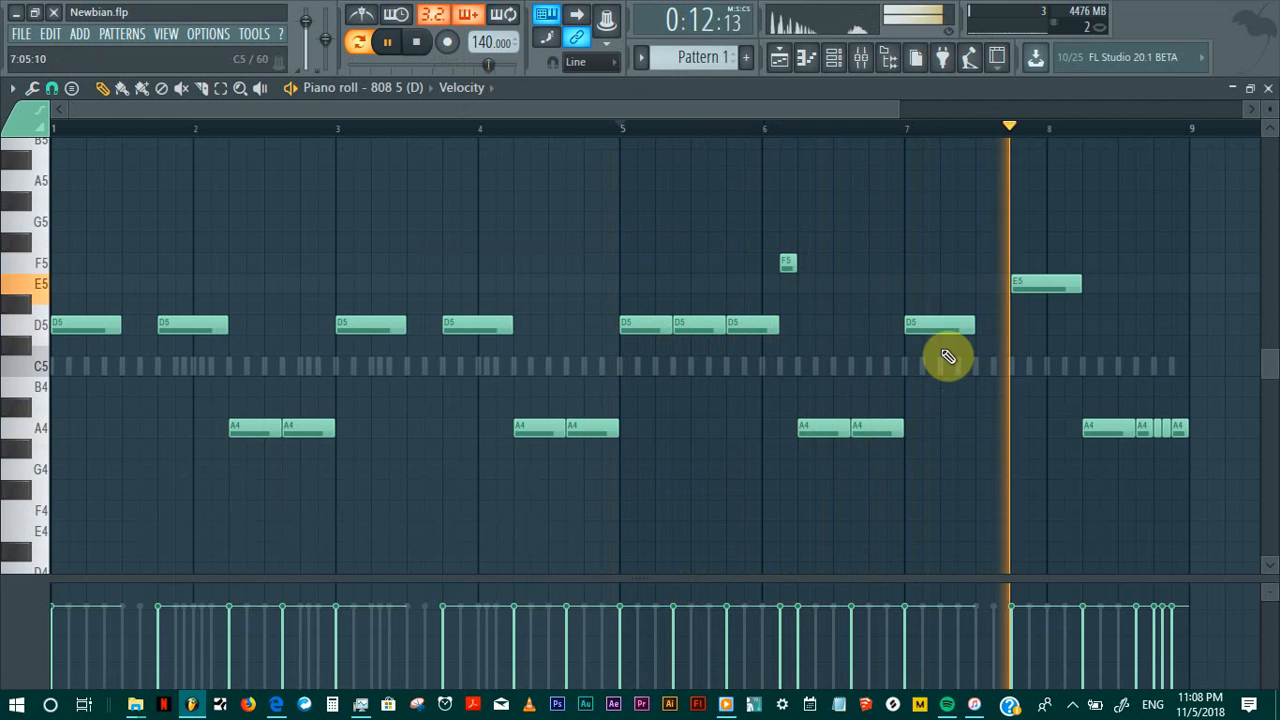
Step: Try the 808 note at the start of bar 7 on B4, delete it, and replay from bar 5
key(space)
drag(920, 340, 937, 396)
key(space)
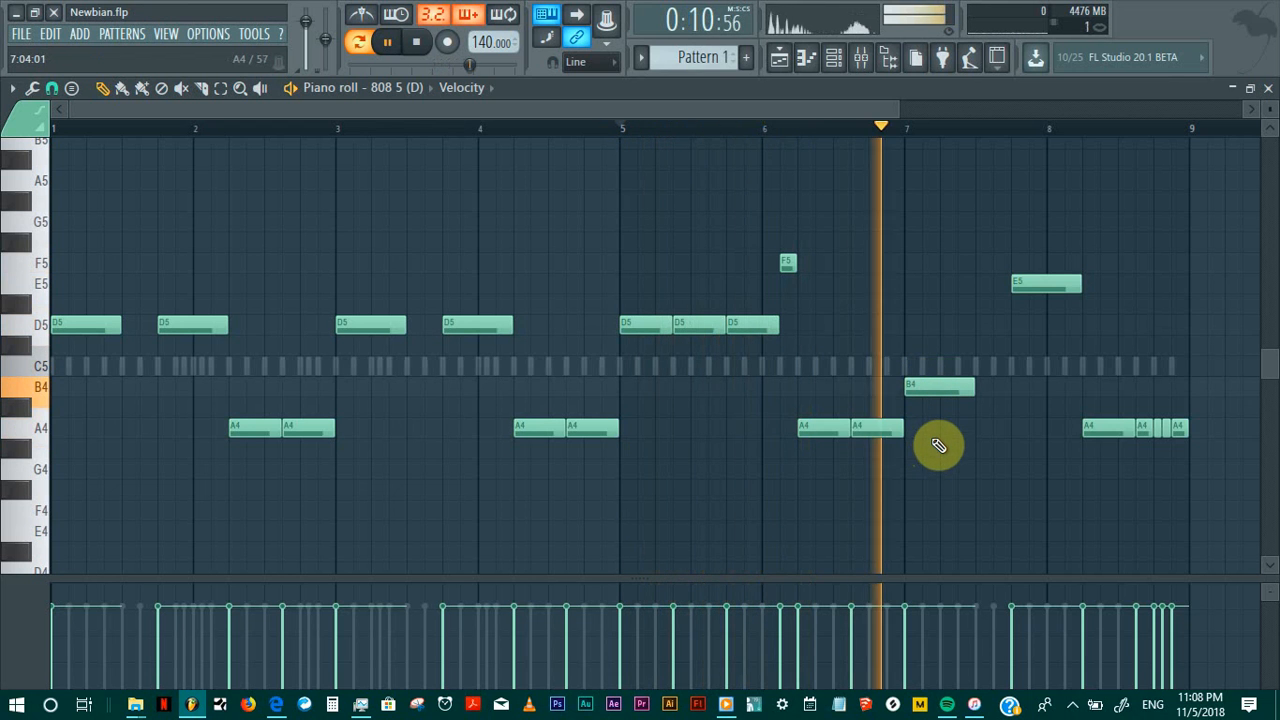
key(space)
right_click(922, 388)
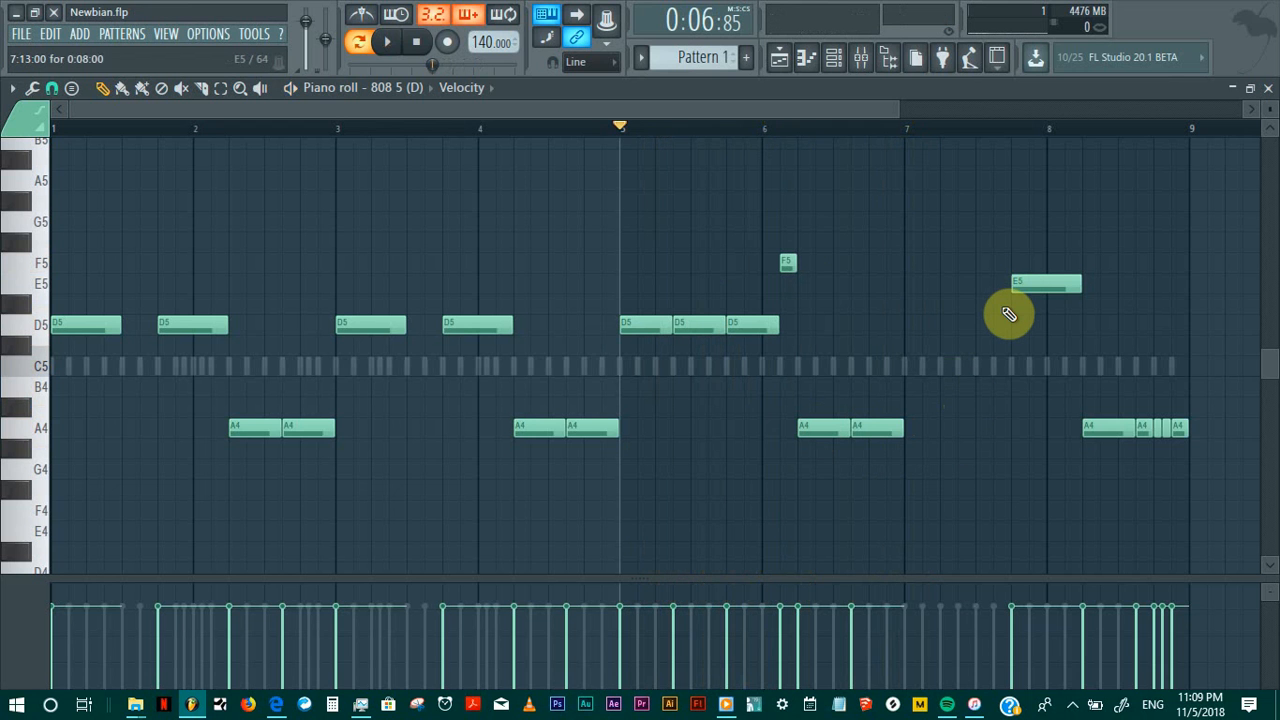
key(space)
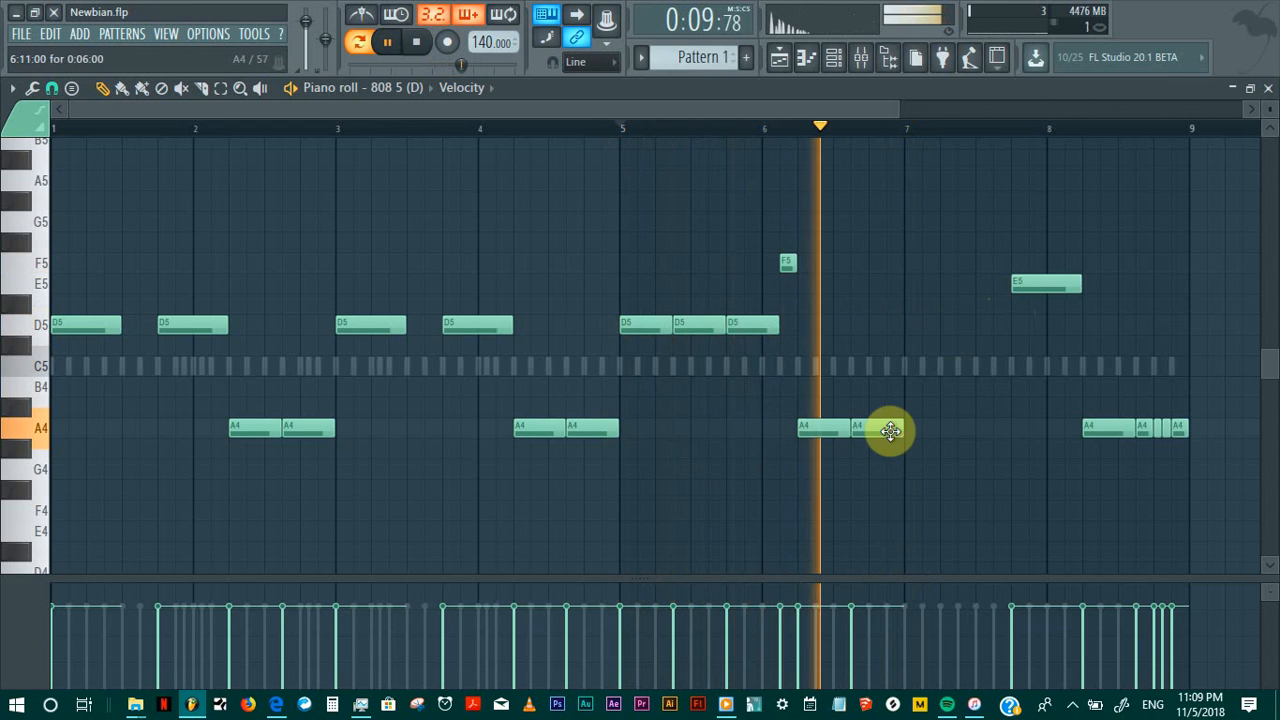
key(space)
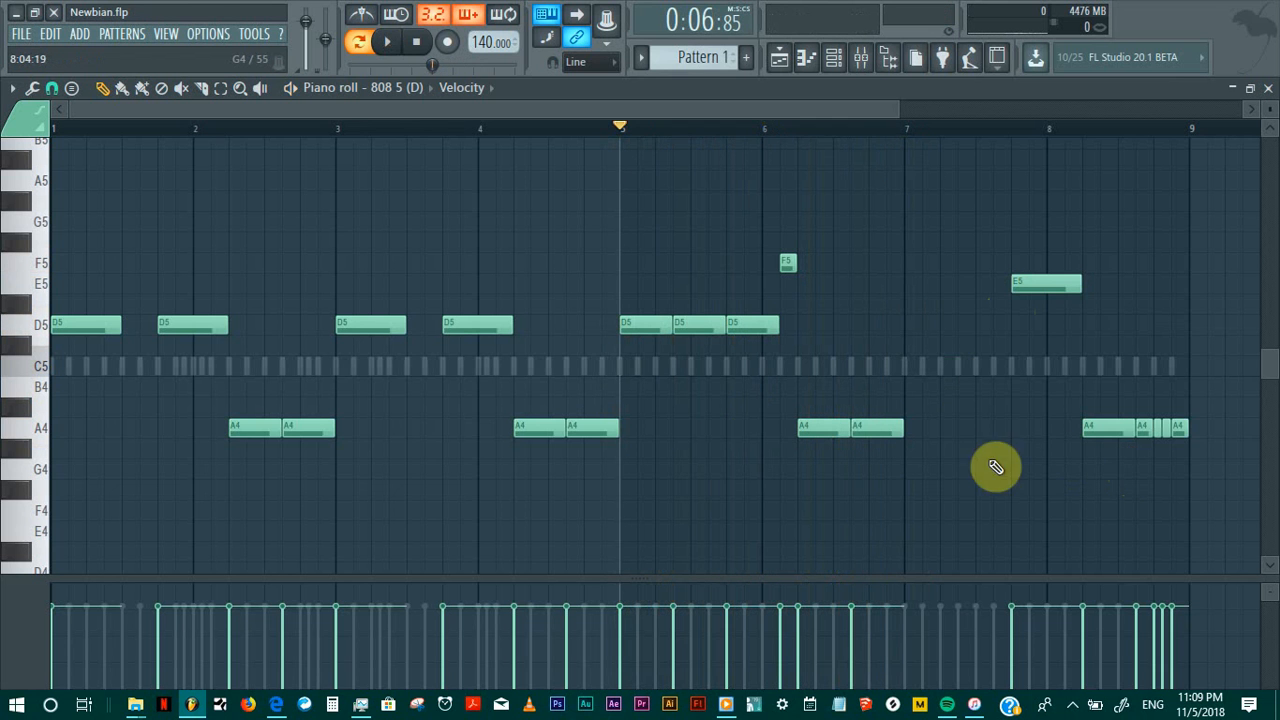
Step: Try copying the four short A4 notes from the end of bar 8 to the start of bar 7 at half length, and undo it
drag(1143, 457, 1172, 433)
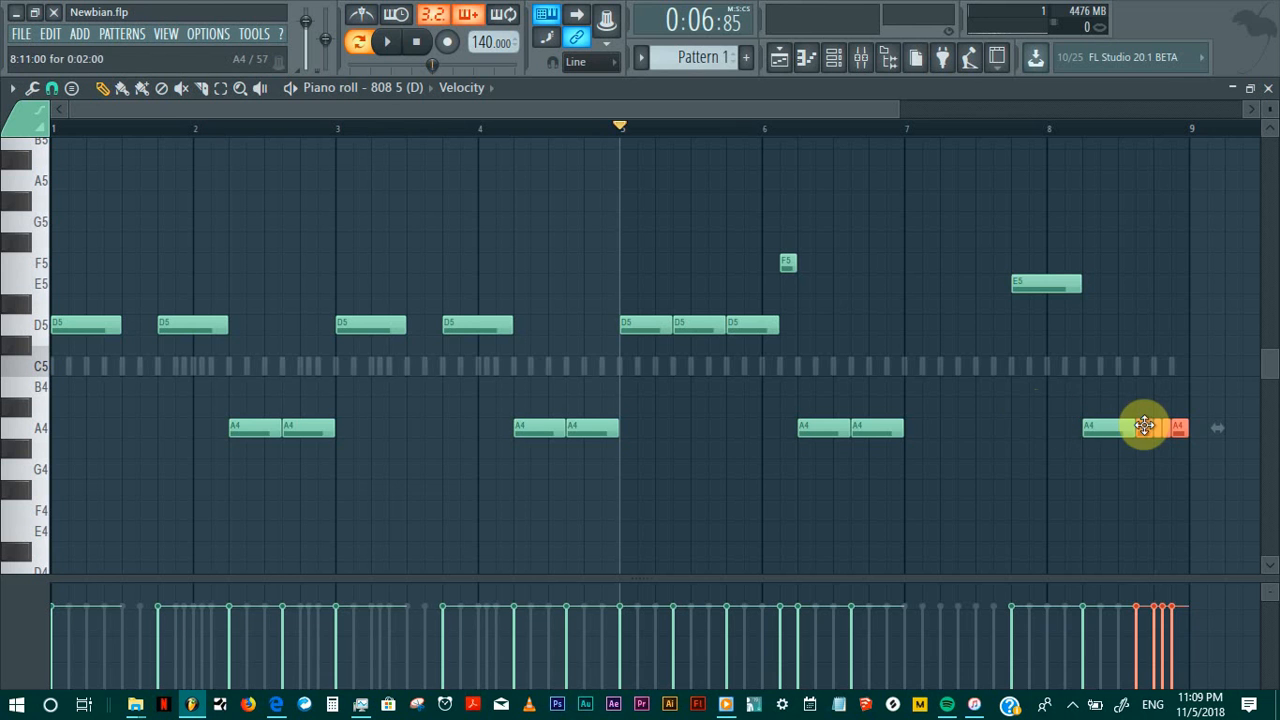
drag(1147, 428, 912, 403)
drag(978, 428, 945, 433)
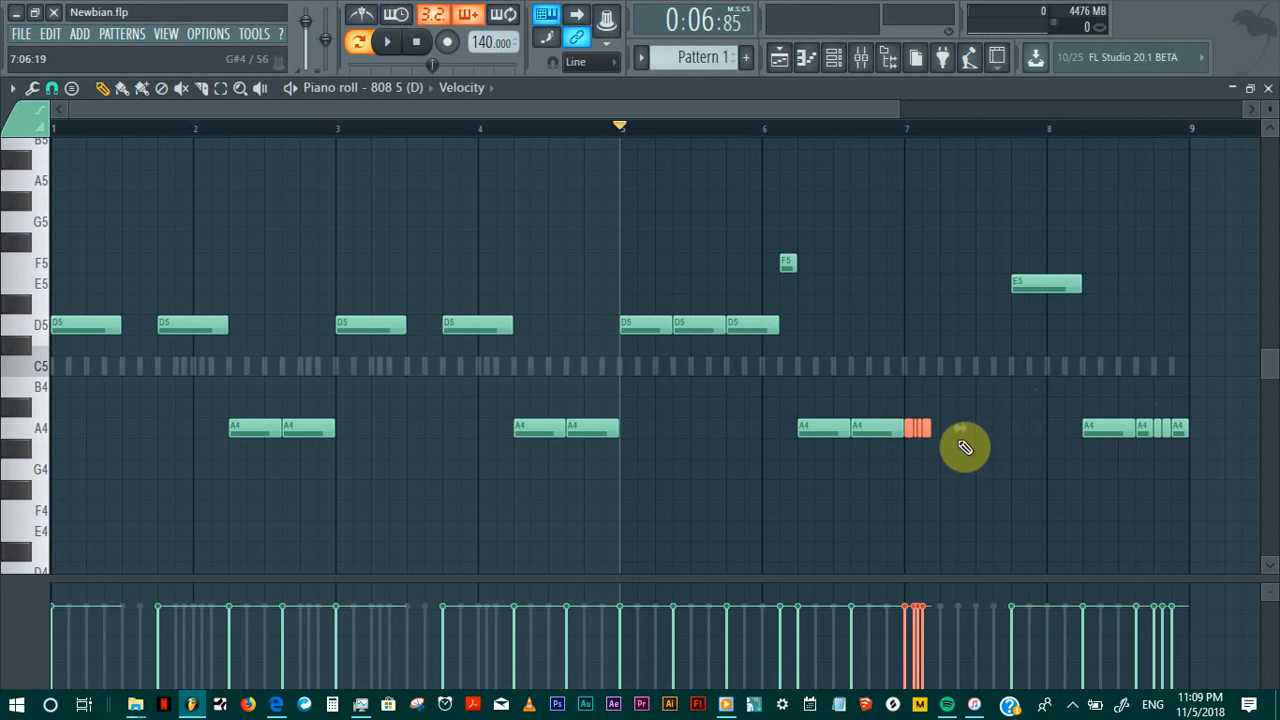
key(ctrl+z)
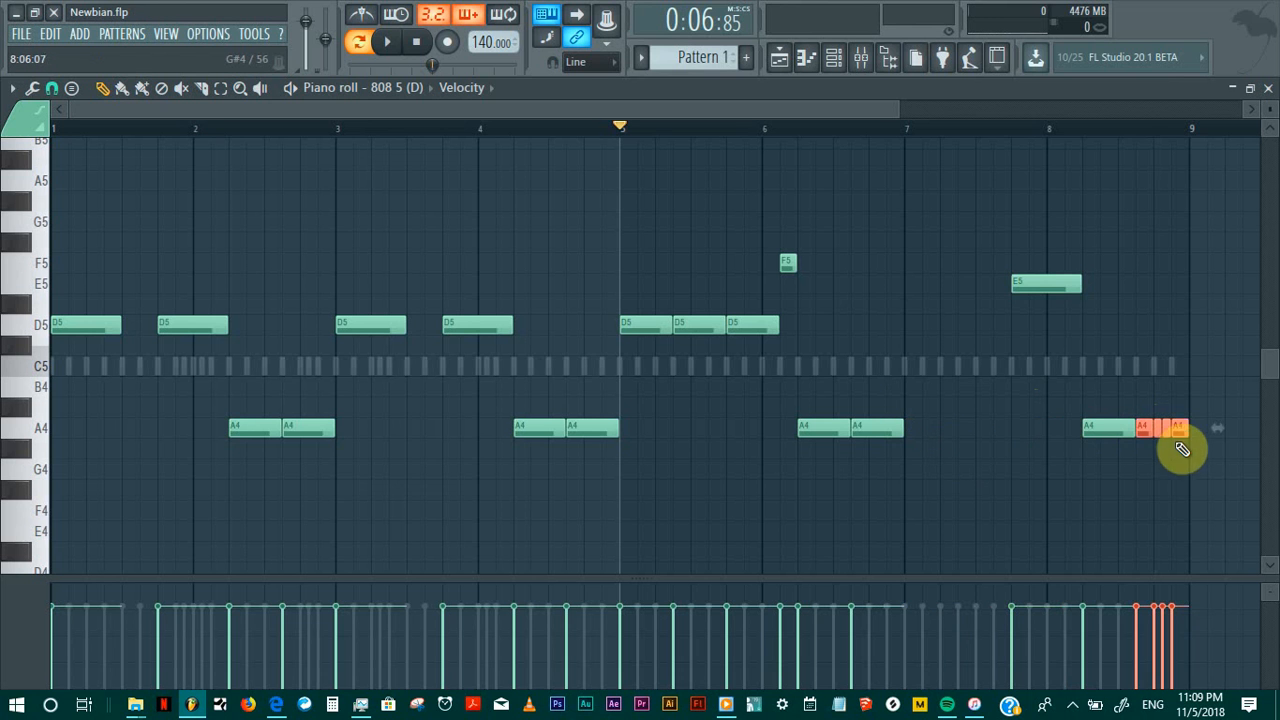
Step: Copy the four short A4 notes from the end of bar 8 to the start of bar 7 and listen from bar 5
key(ctrl+z)
drag(1143, 472, 939, 372)
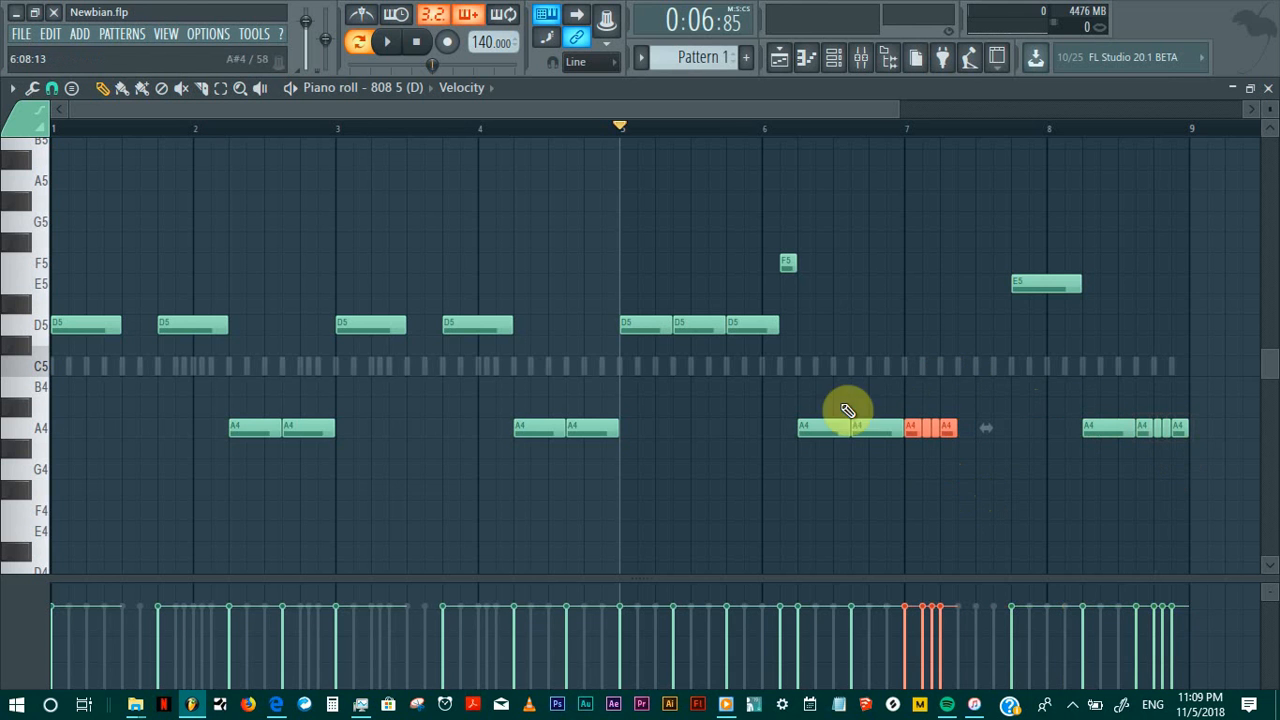
key(space)
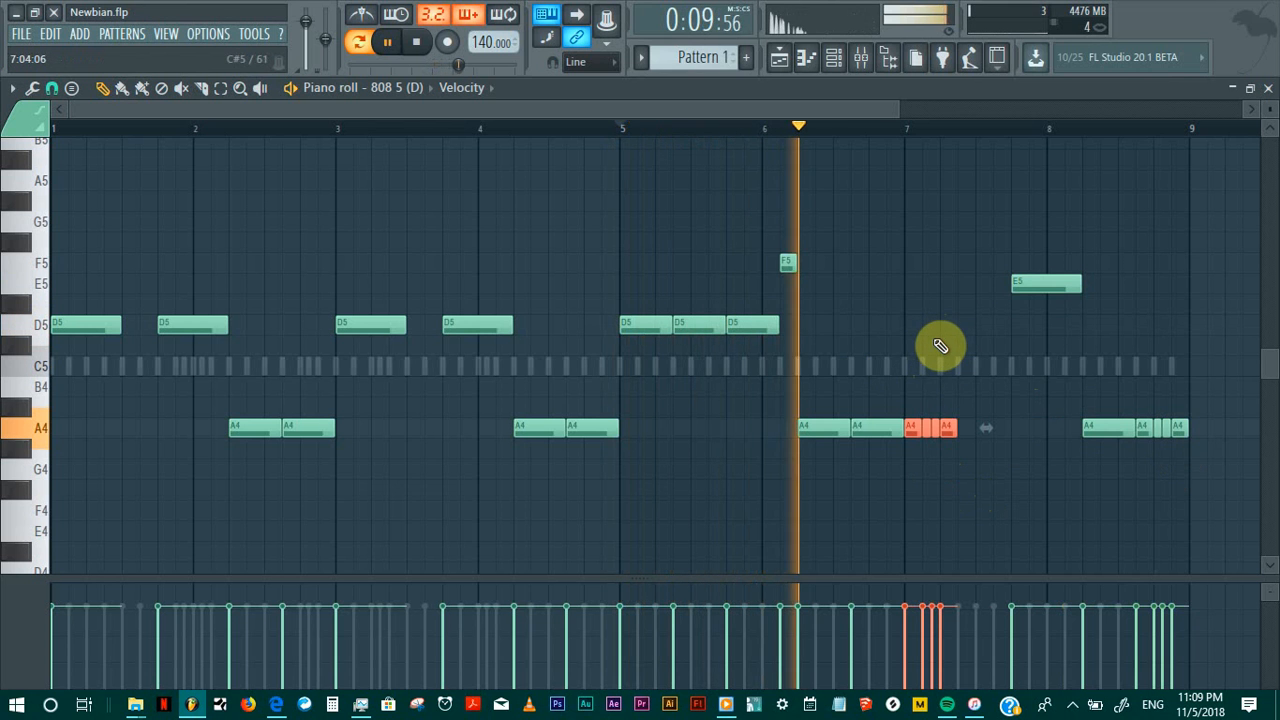
key(space)
Step: Delete the second long A4 note in bar 6, move the four copied short notes into its place, and listen
right_click(880, 430)
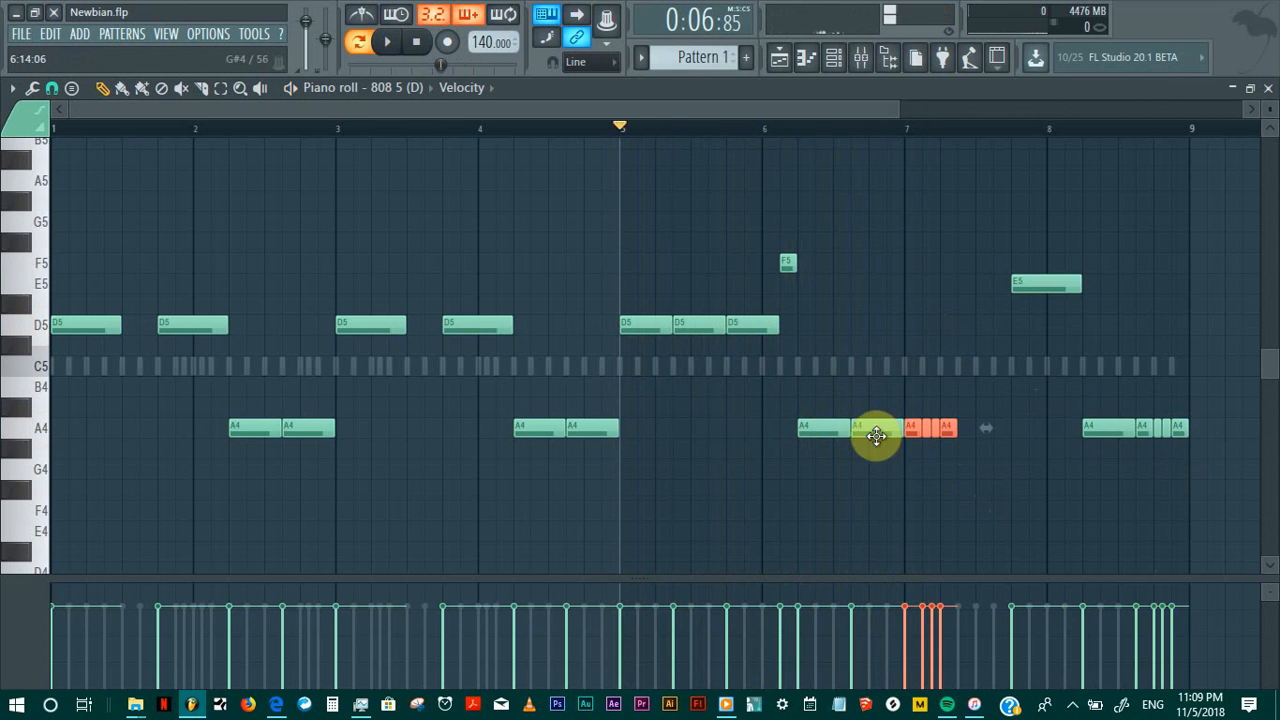
drag(914, 428, 860, 427)
key(space)
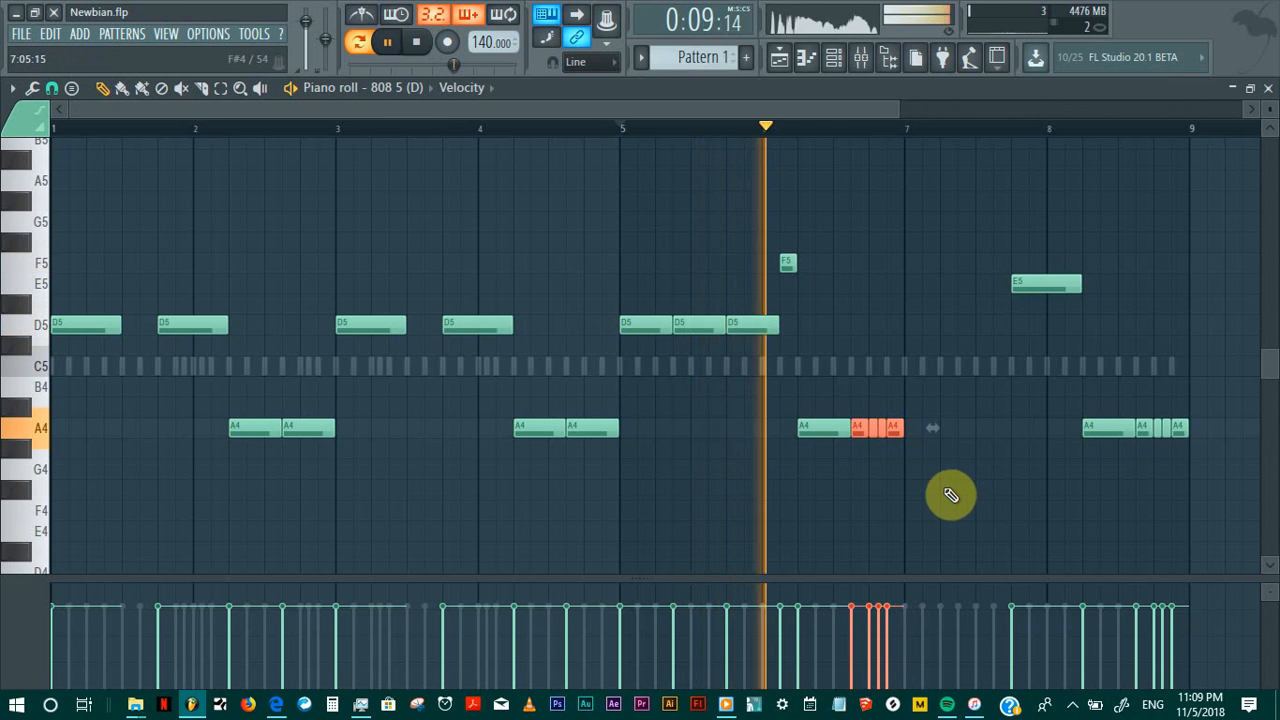
key(space)
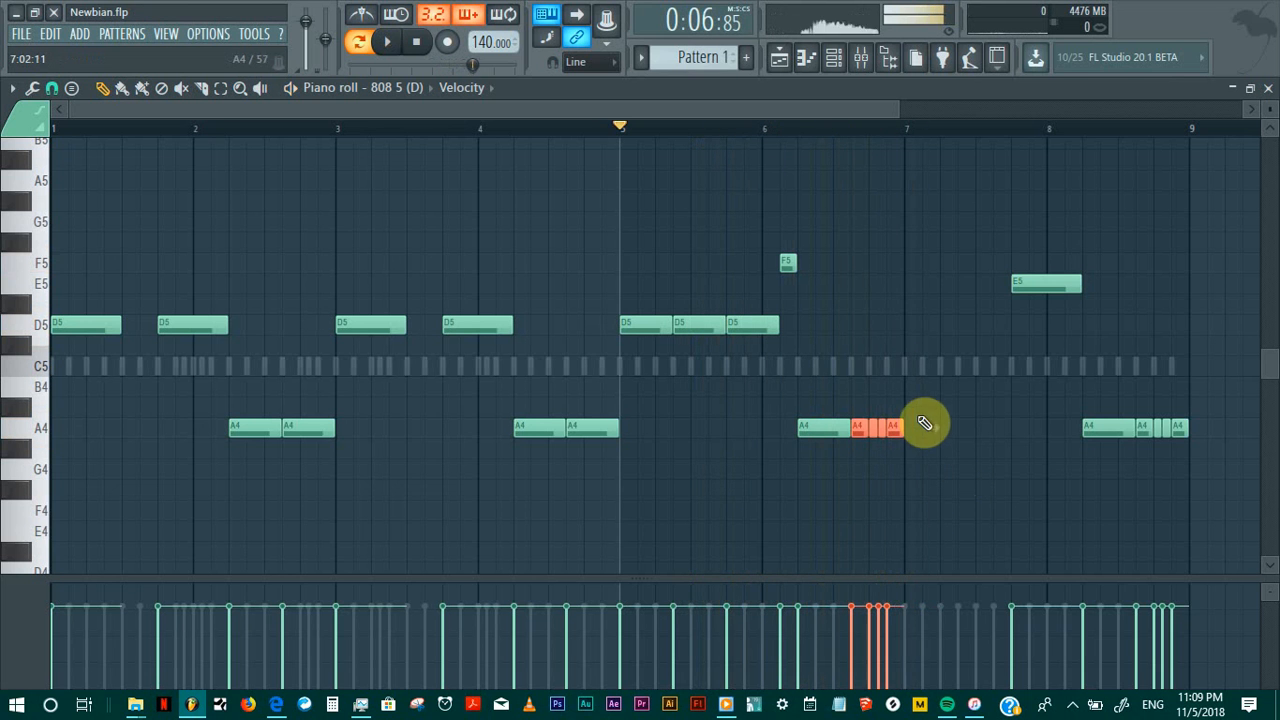
Step: Add an eight-step D5 note to the 808 at the start of bar 7
click(916, 328)
drag(916, 328, 896, 322)
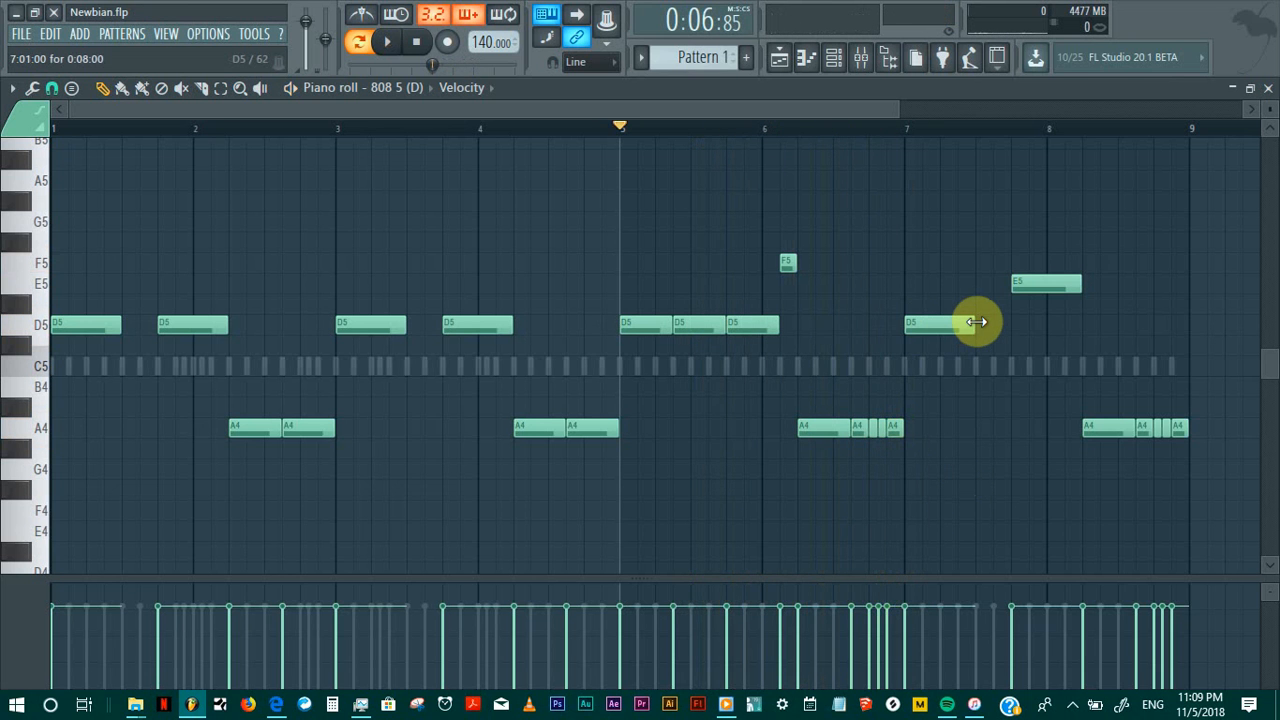
Step: Try a second eight-step 808 note late in bar 7 on D5 and F5, delete it, and play from bar 5
click(988, 329)
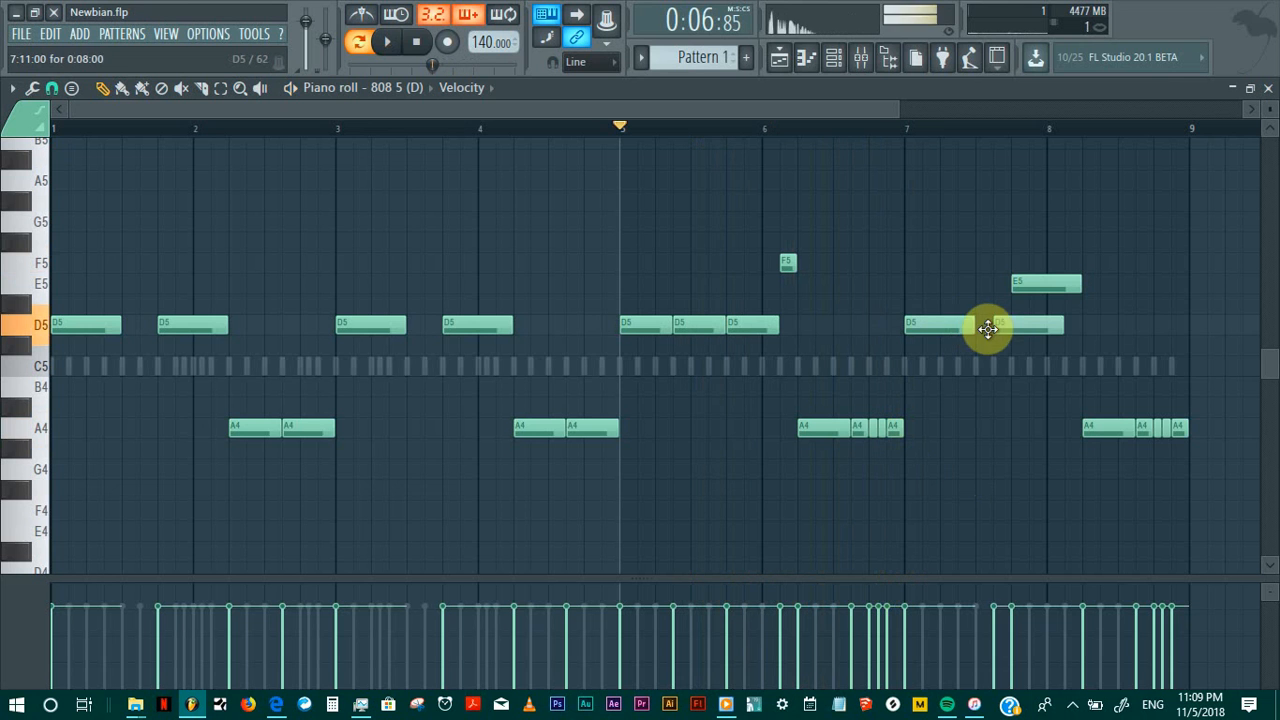
drag(986, 323, 972, 279)
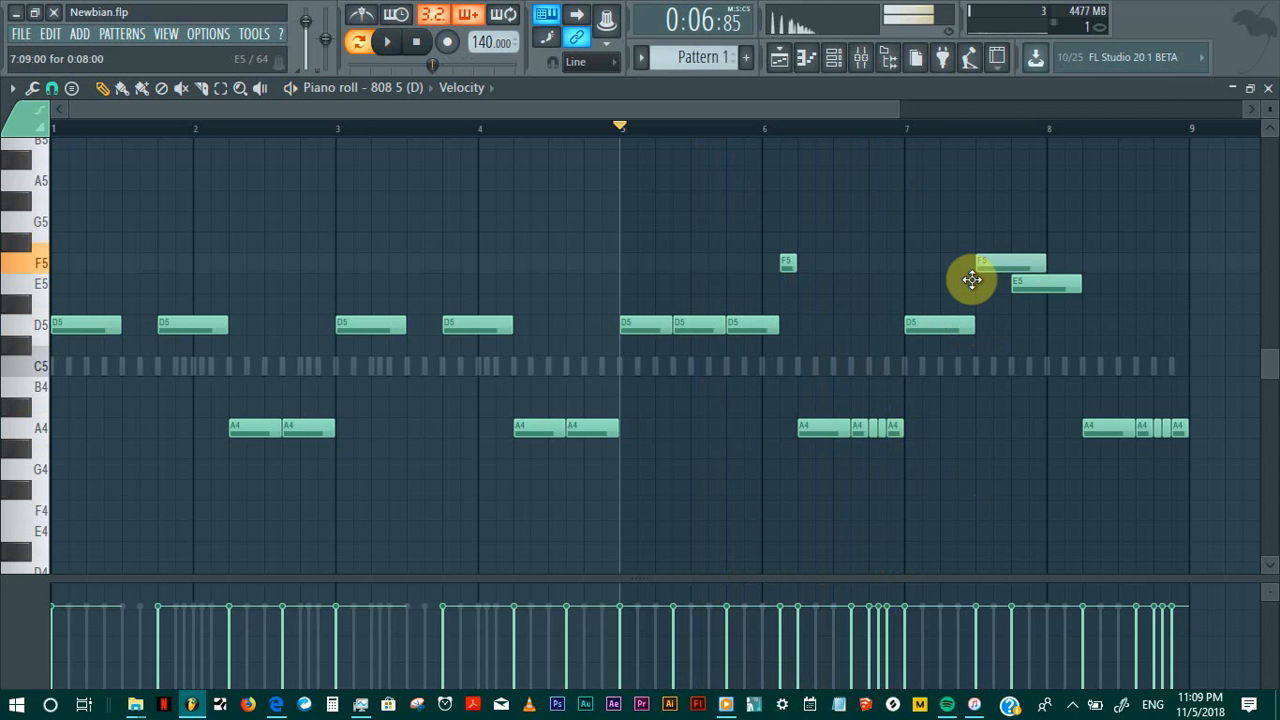
click(960, 328)
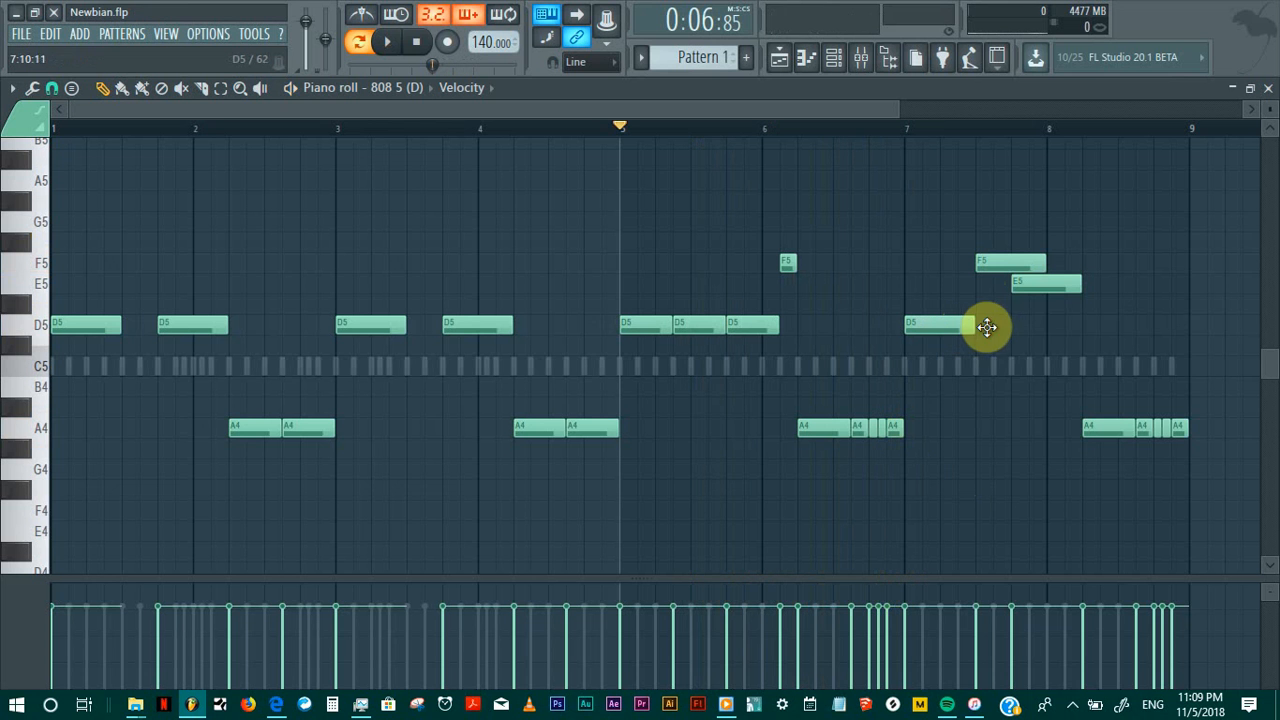
click(992, 327)
right_click(1001, 327)
right_click(986, 274)
key(space)
click(990, 325)
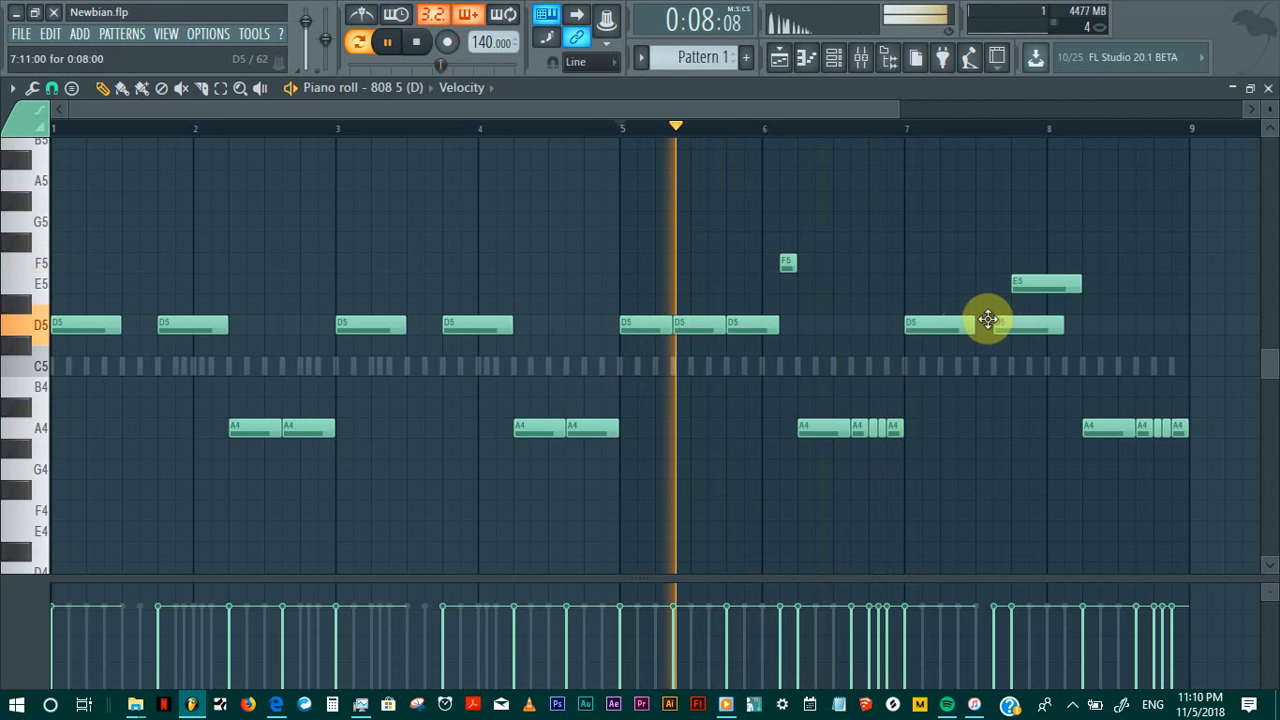
right_click(1003, 328)
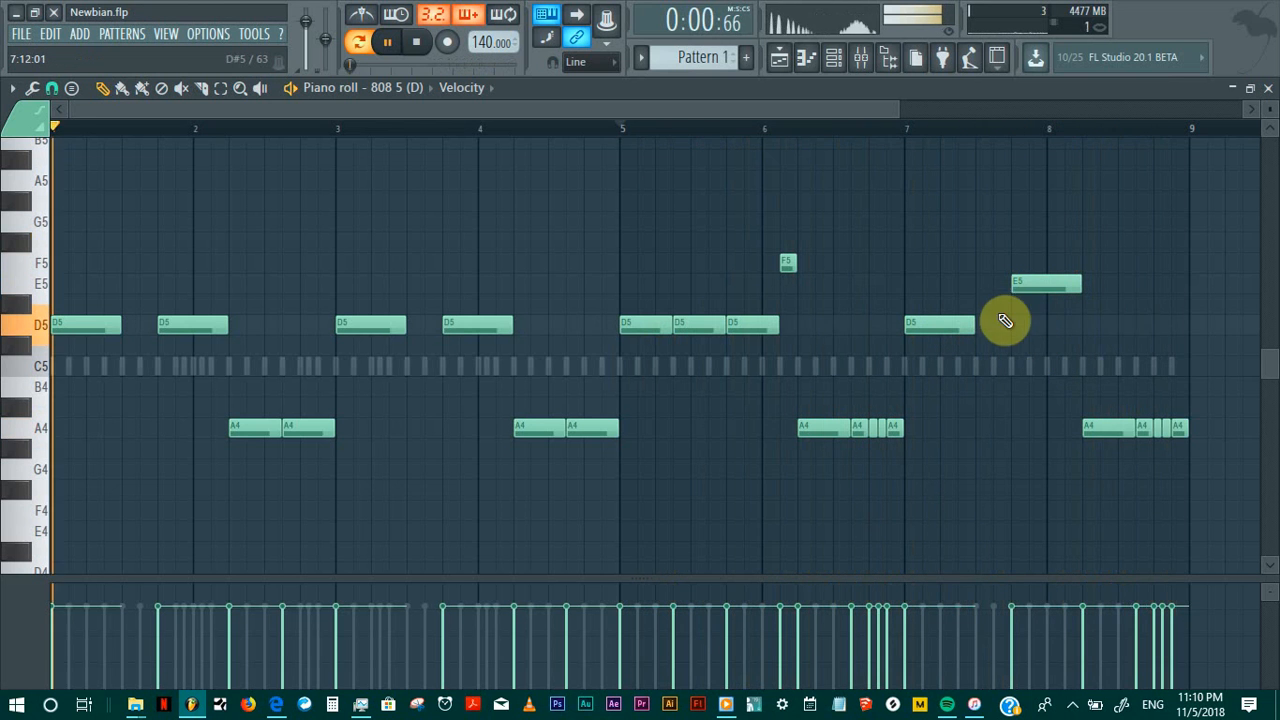
Step: Stop playback and add kick hits on steps 11 and 15 of bar 6 and step 1 of bar 7
key(Escape)
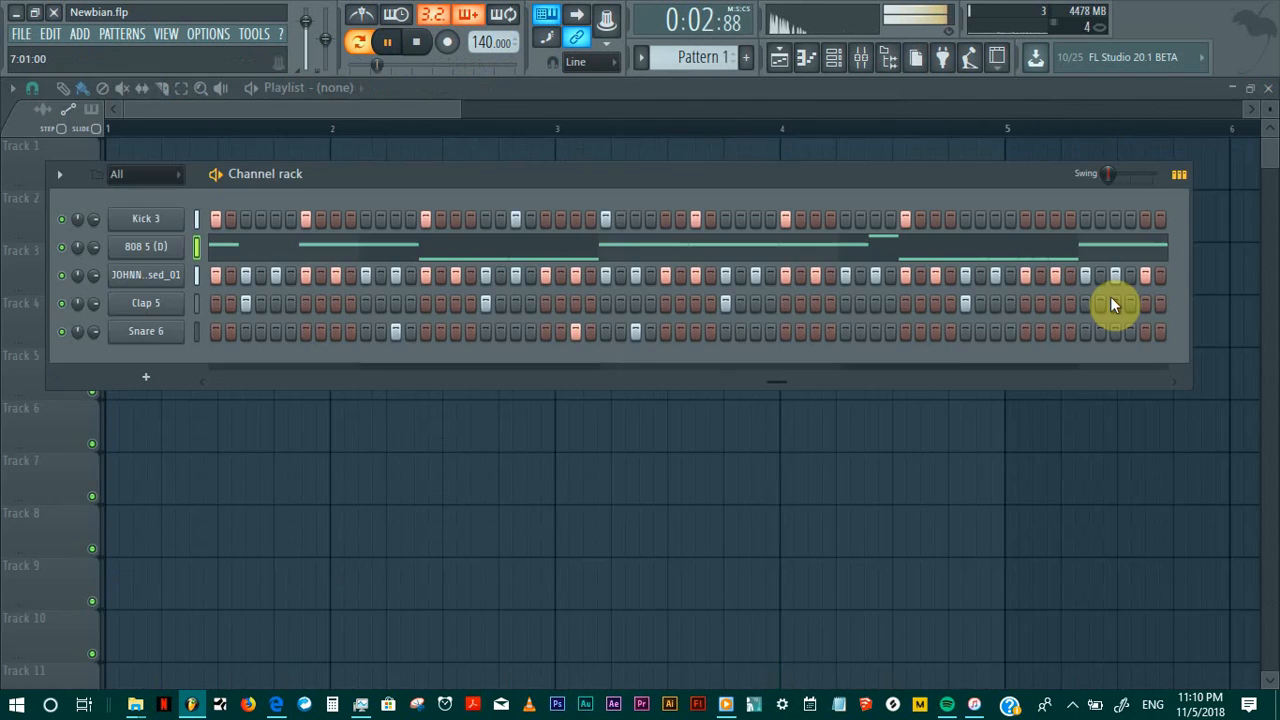
key(ctrl+space)
click(995, 218)
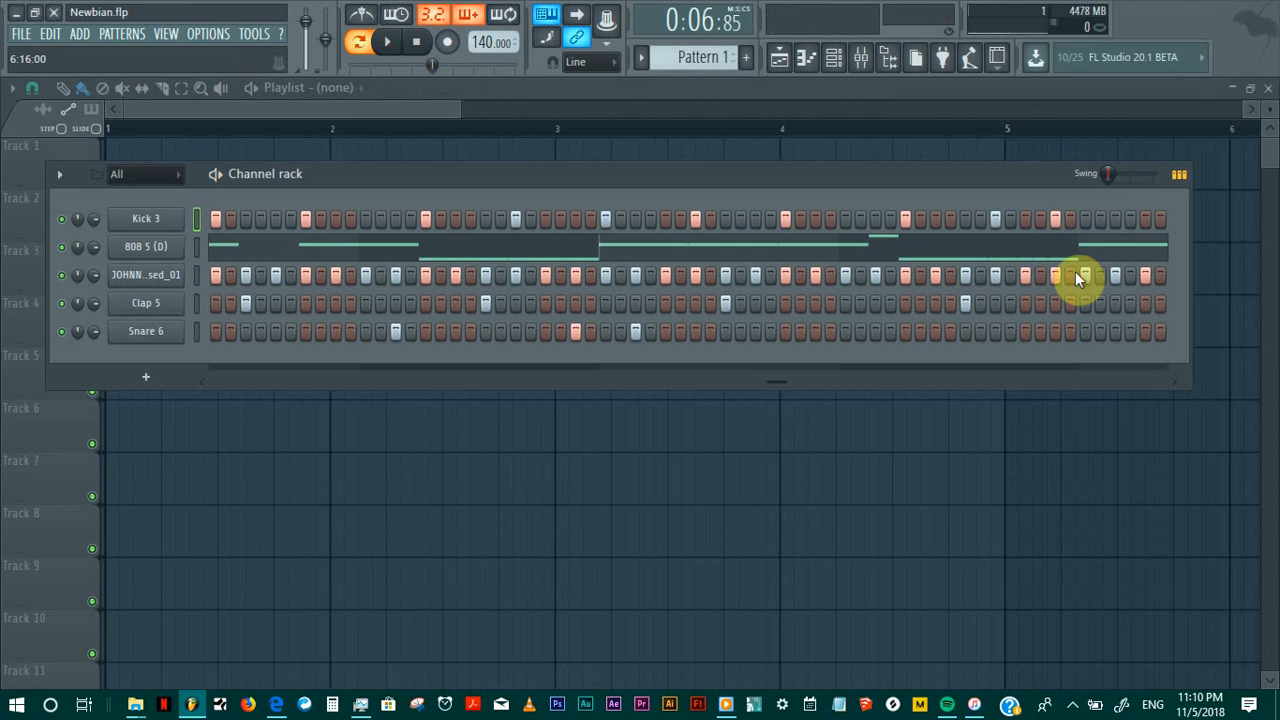
click(1085, 219)
Step: Add kick hits on step 13 of bar 7 and steps 5, 11 and 15 of bar 8
drag(773, 387, 1007, 362)
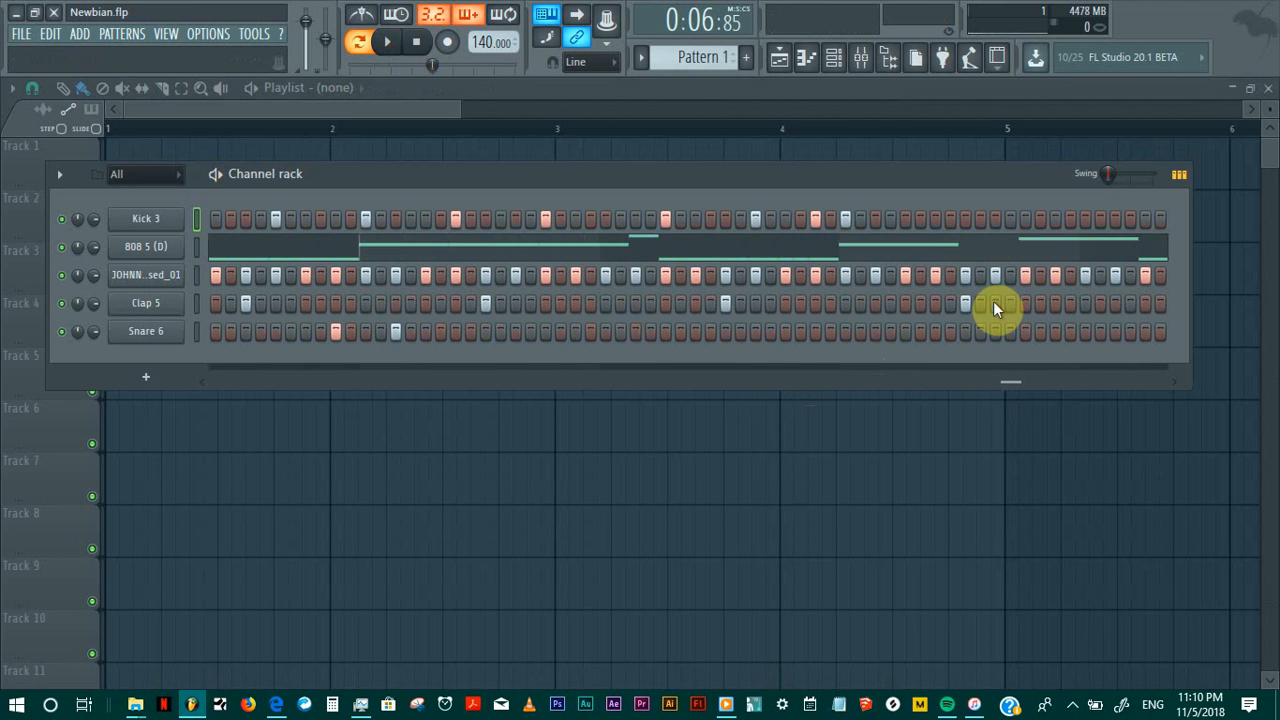
click(1025, 219)
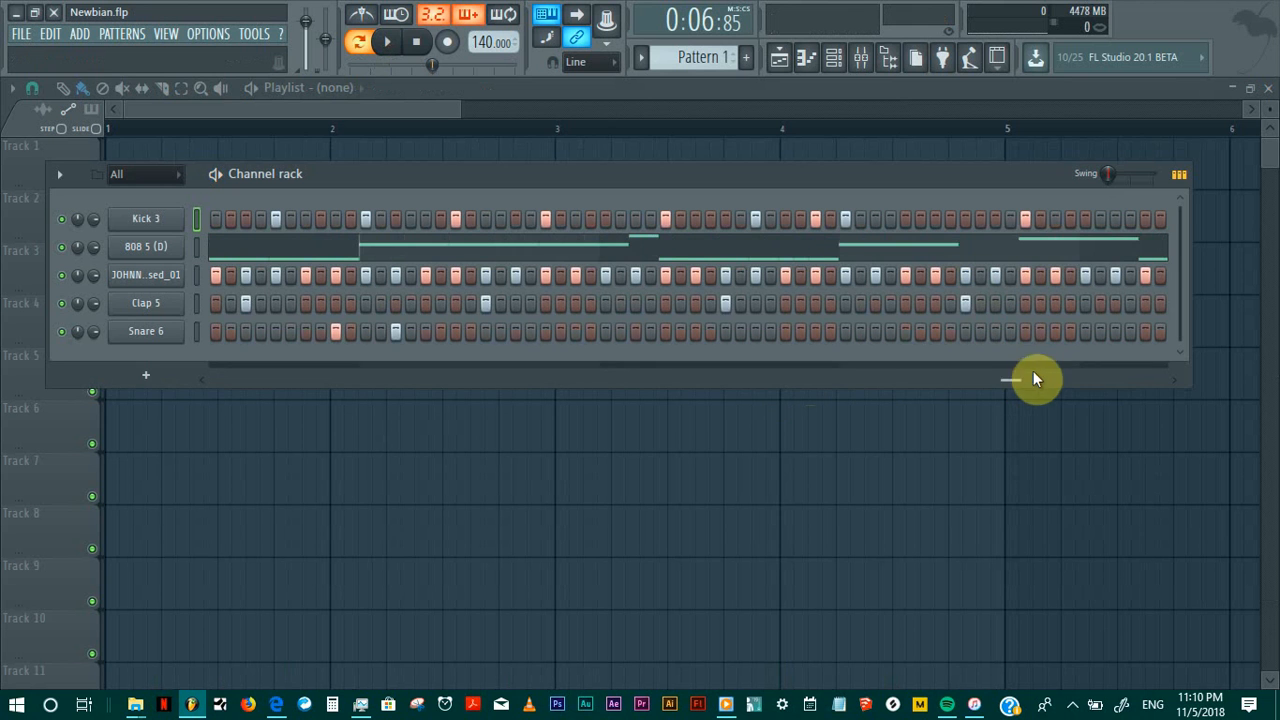
drag(1033, 372, 1090, 348)
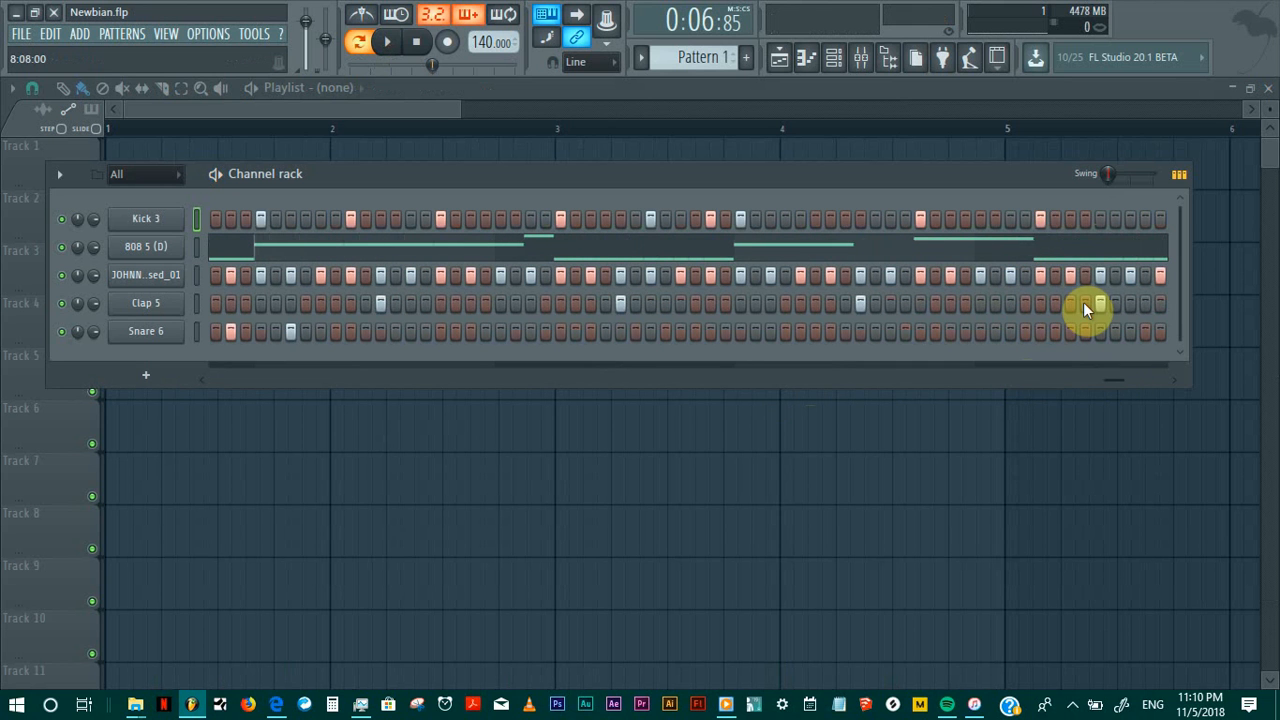
scroll(1085, 310, down, 3)
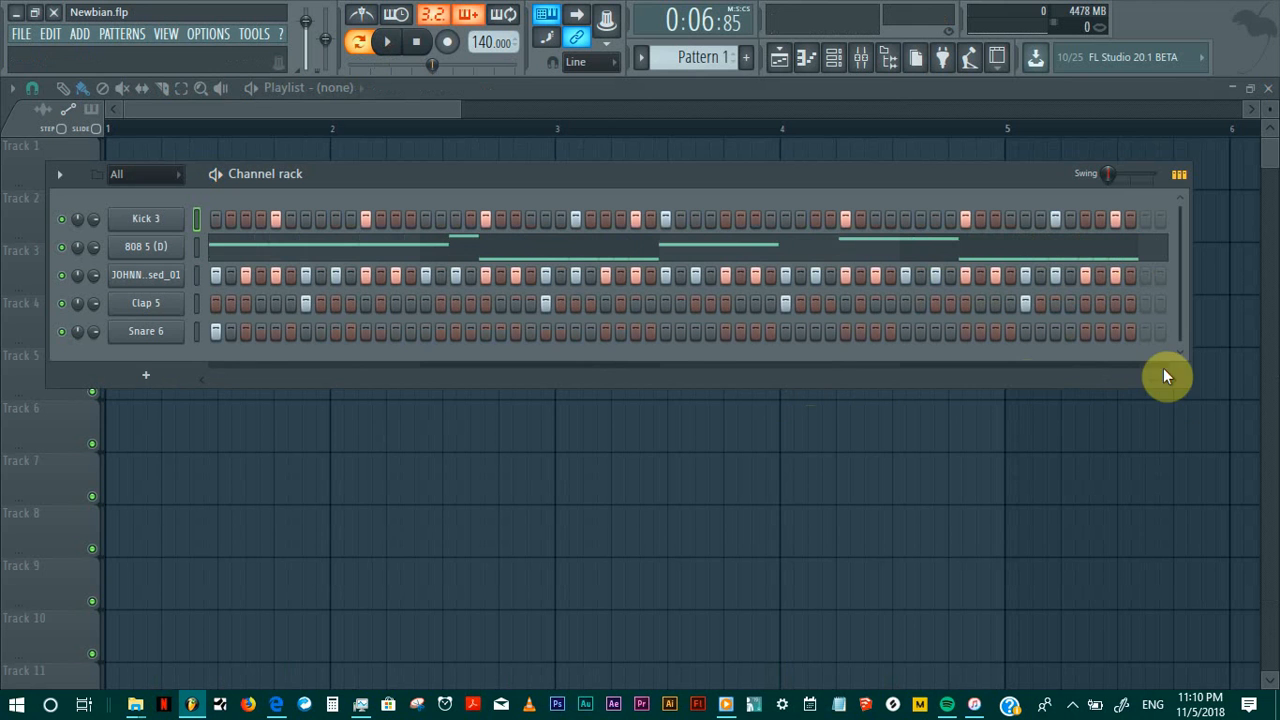
Step: Add a snare hit on step 15 of bar 5, listen from bar 5, and try one on step 4 of bar 6
drag(1154, 381, 783, 387)
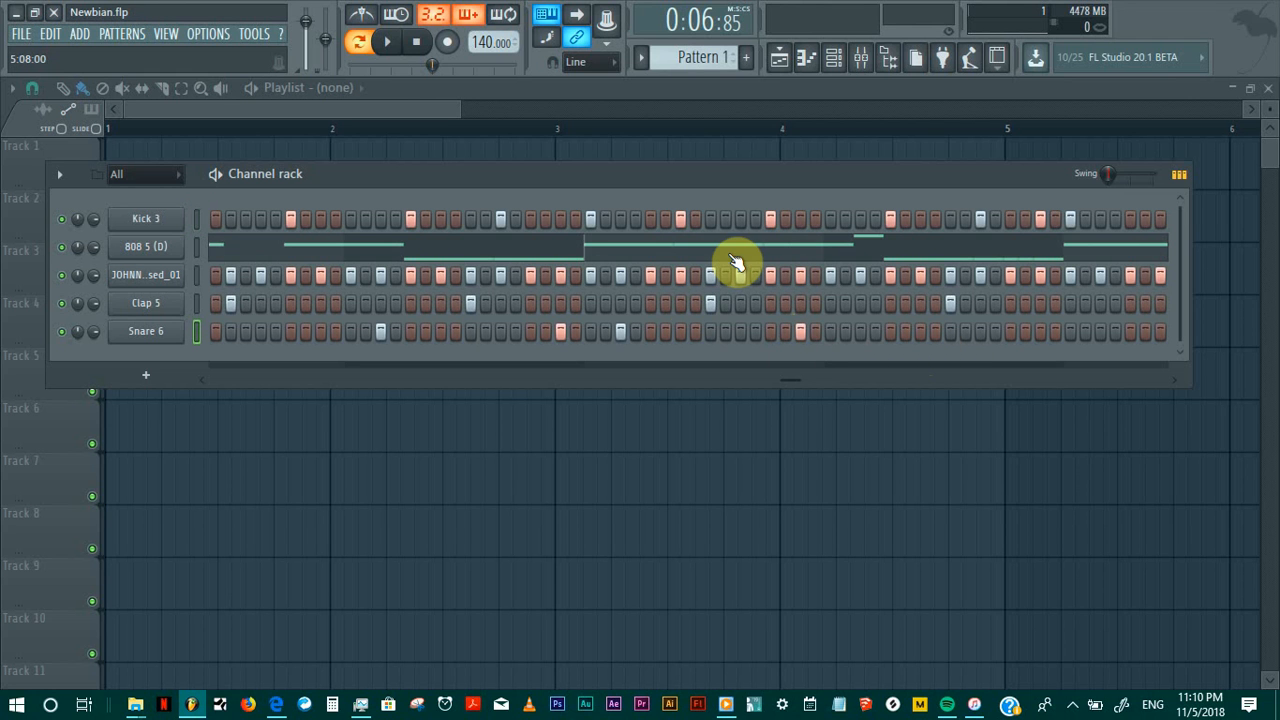
key(space)
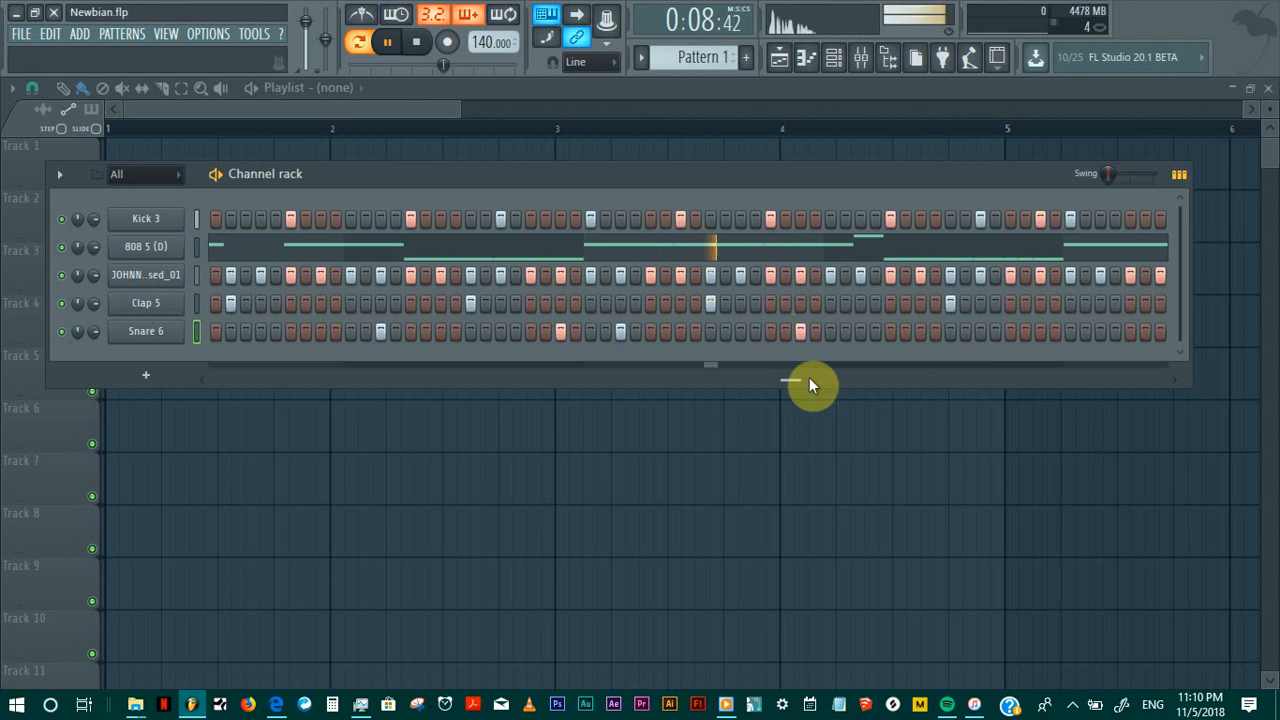
key(space)
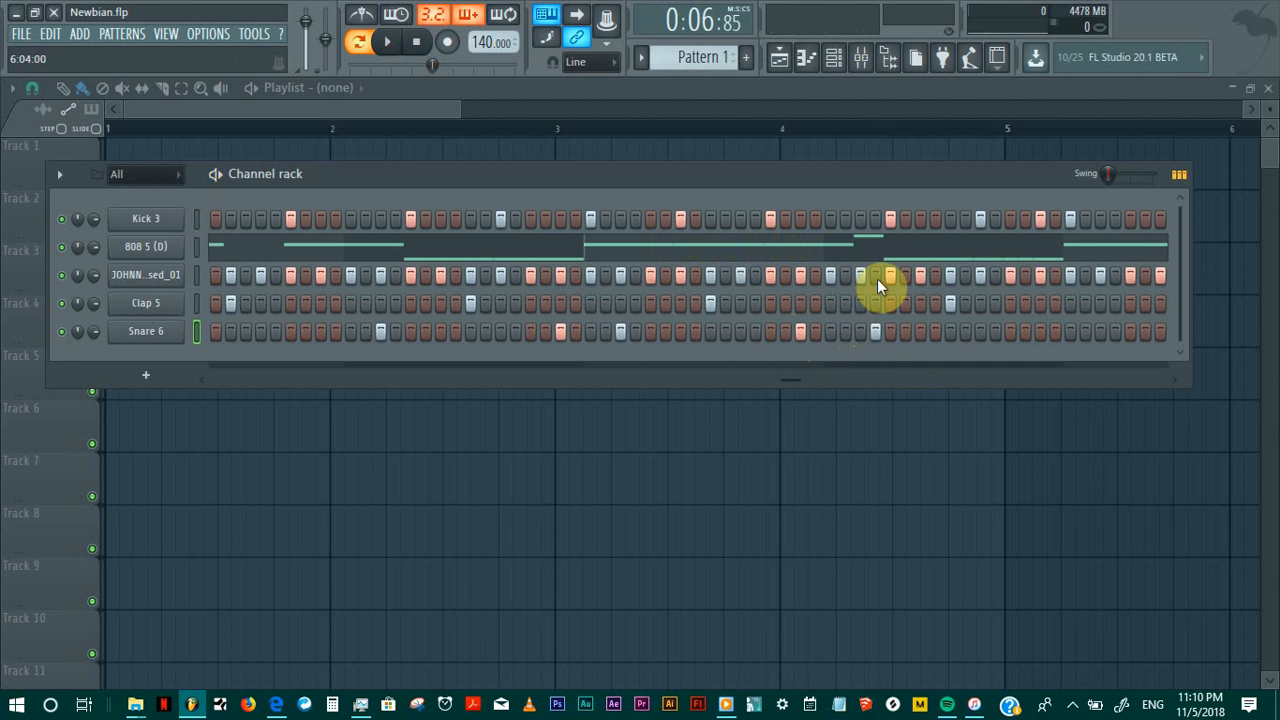
Step: Try the 808 without the bar 6 F5 note, restore the note, and remove the snare hit on step 4 of bar 6
click(866, 252)
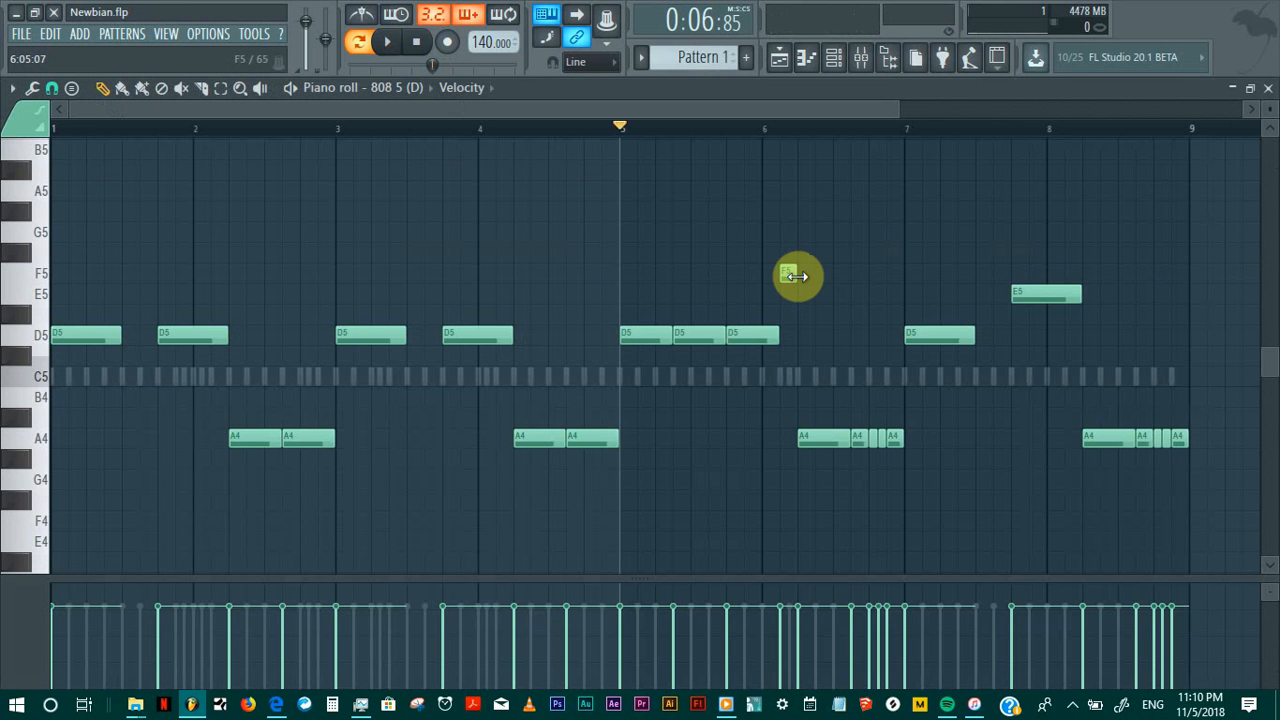
key(space)
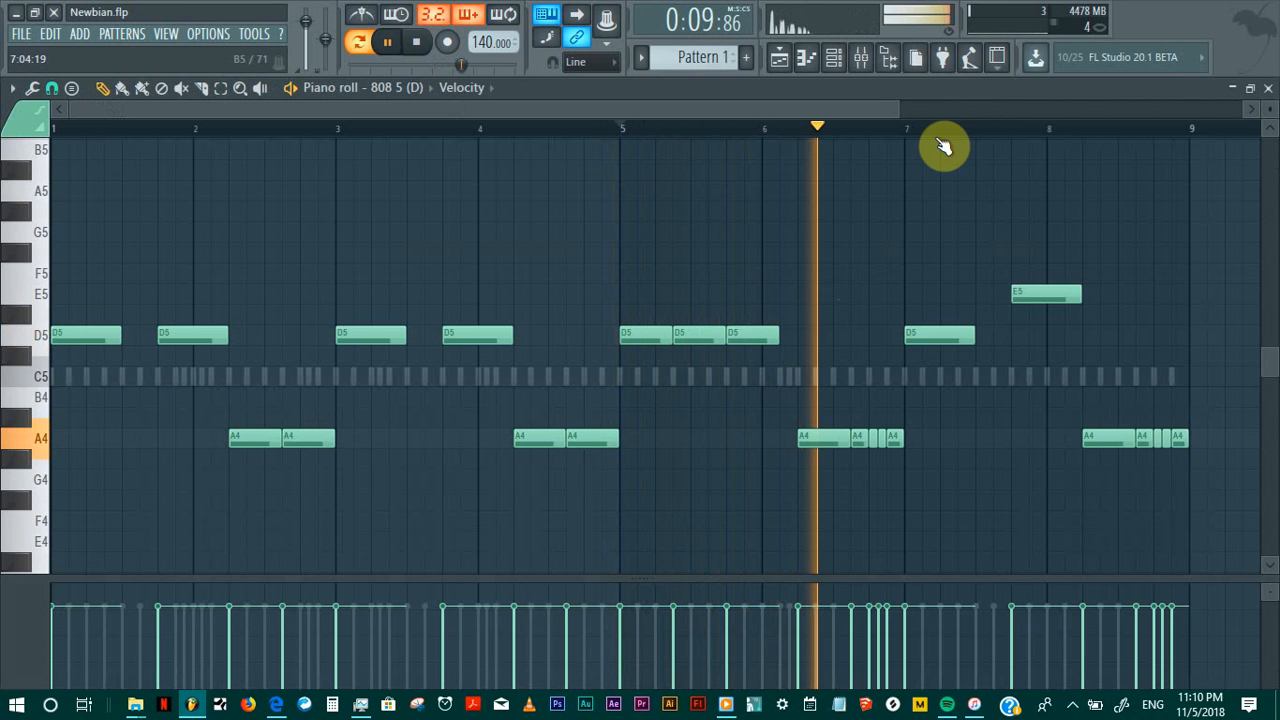
key(space)
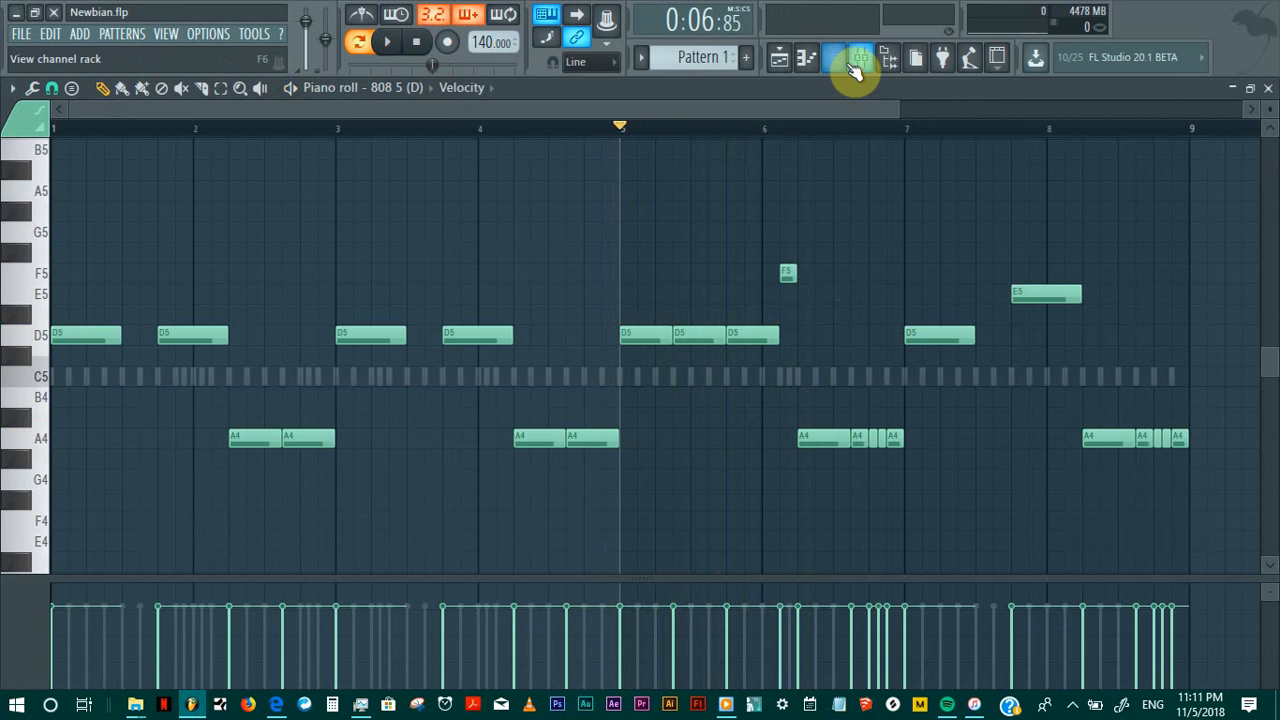
click(836, 60)
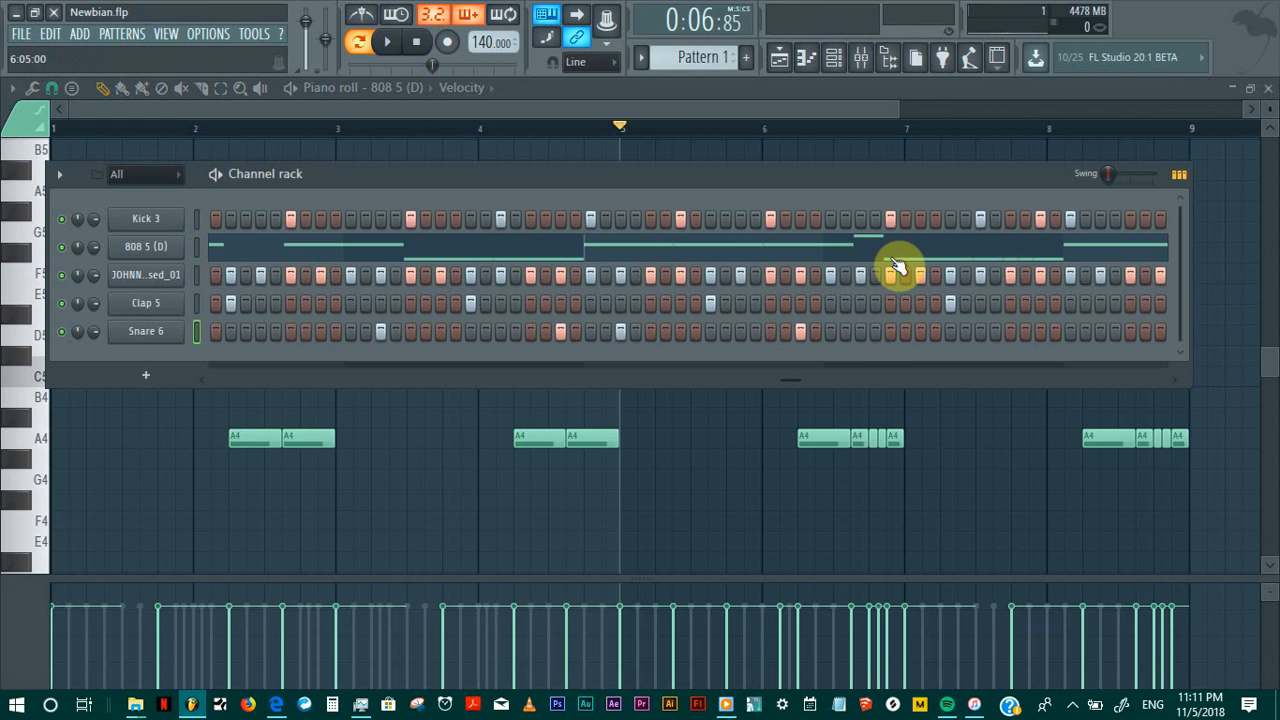
Step: Try a snare hit on step 5 of bar 7 while listening from bar 5, remove it, and replay
key(space)
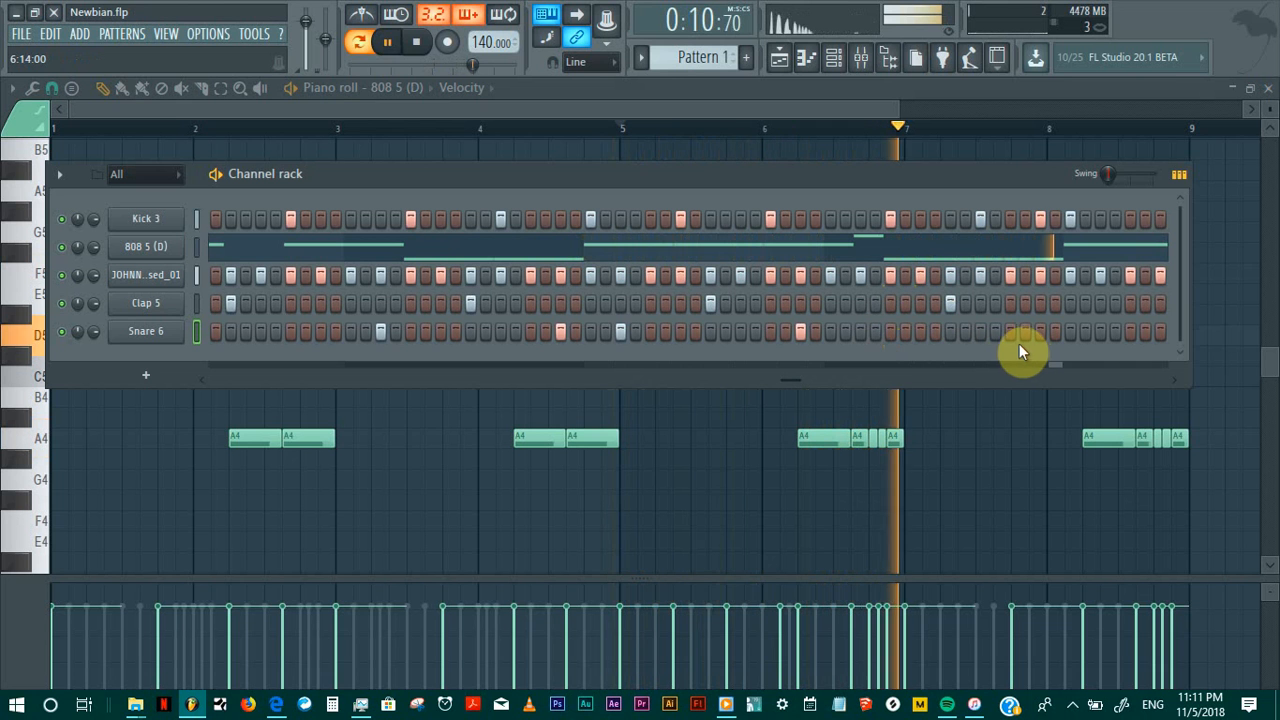
key(space)
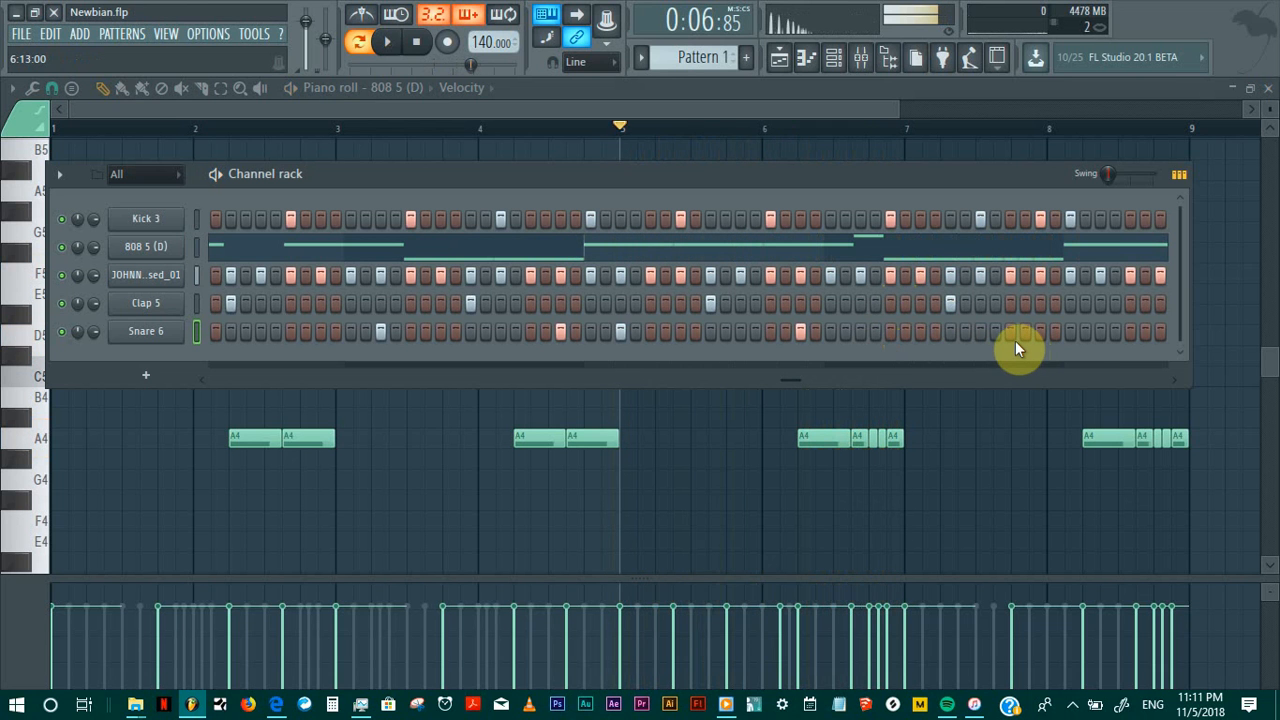
key(space)
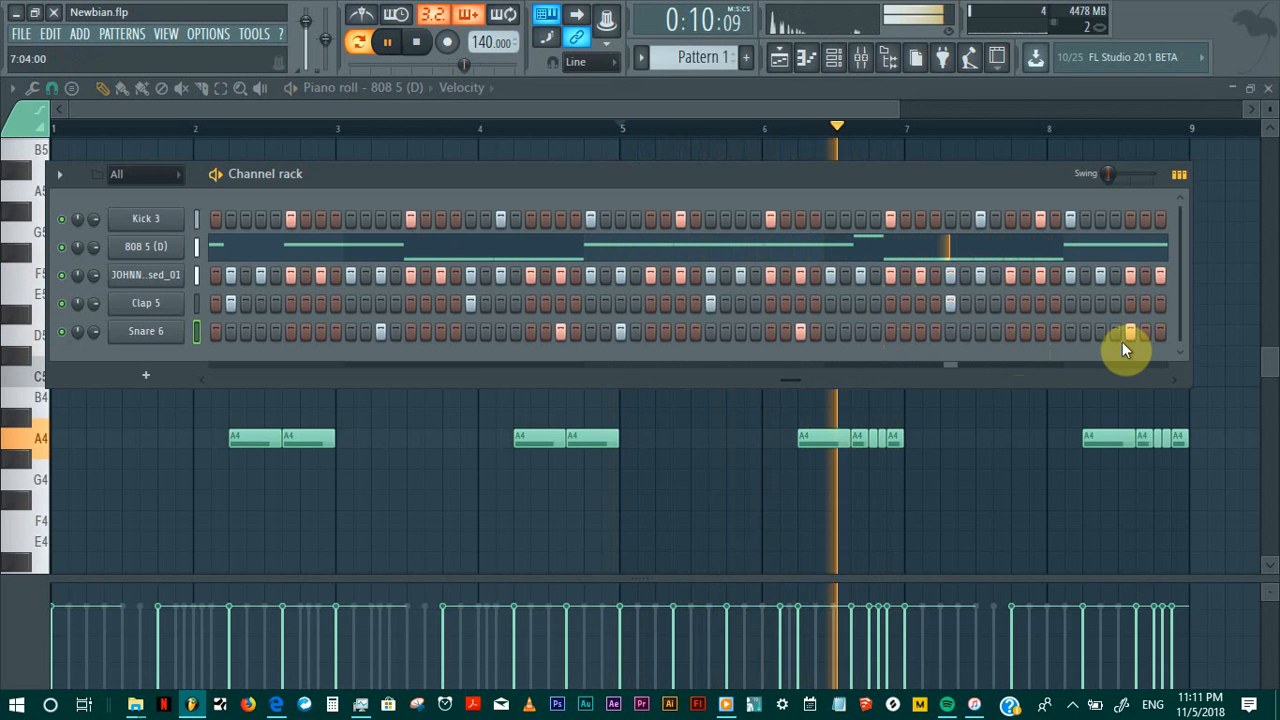
key(space)
right_click(1127, 328)
key(space)
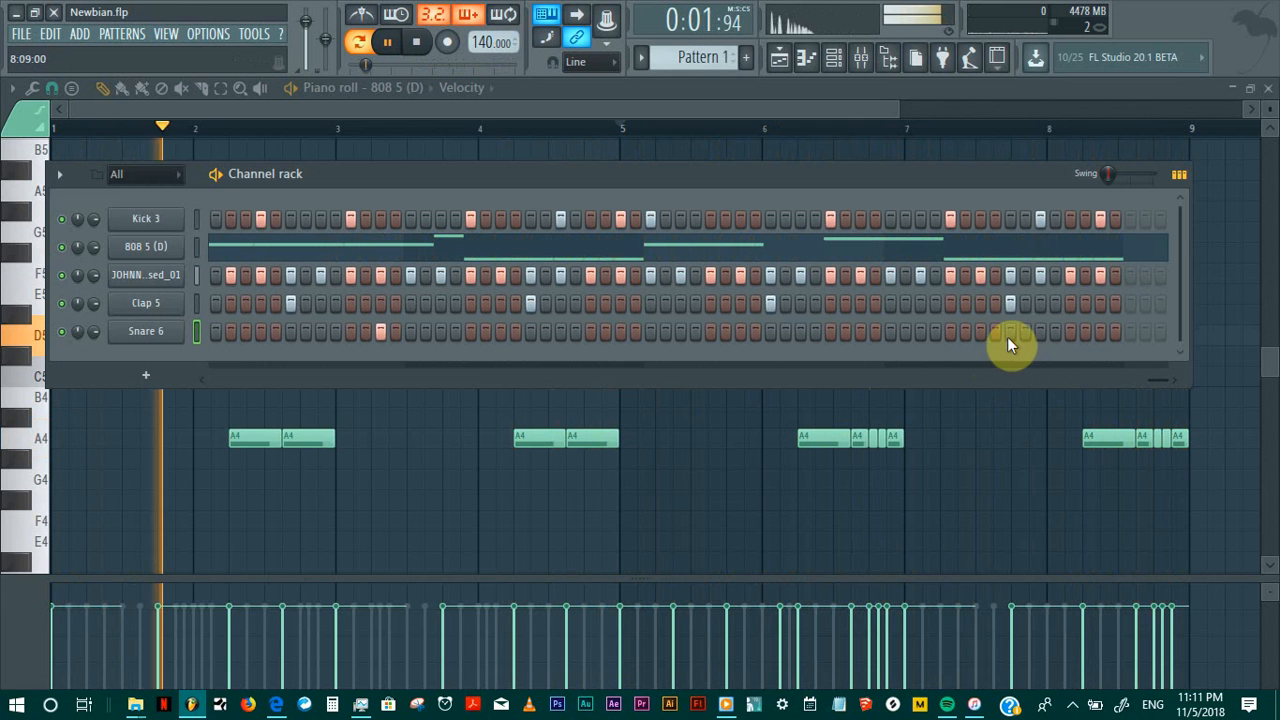
Step: Try a snare hit on step 1 of bar 8, remove it, and add one on step 7 of that bar instead
key(space)
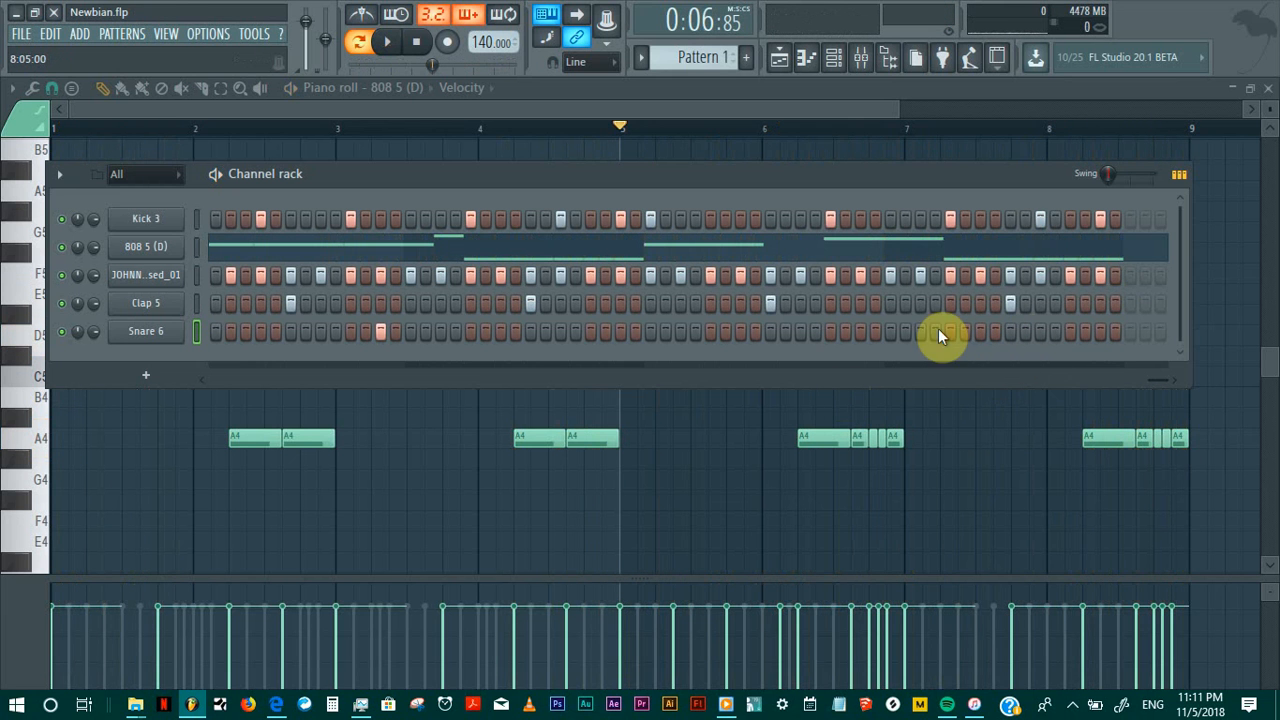
key(space)
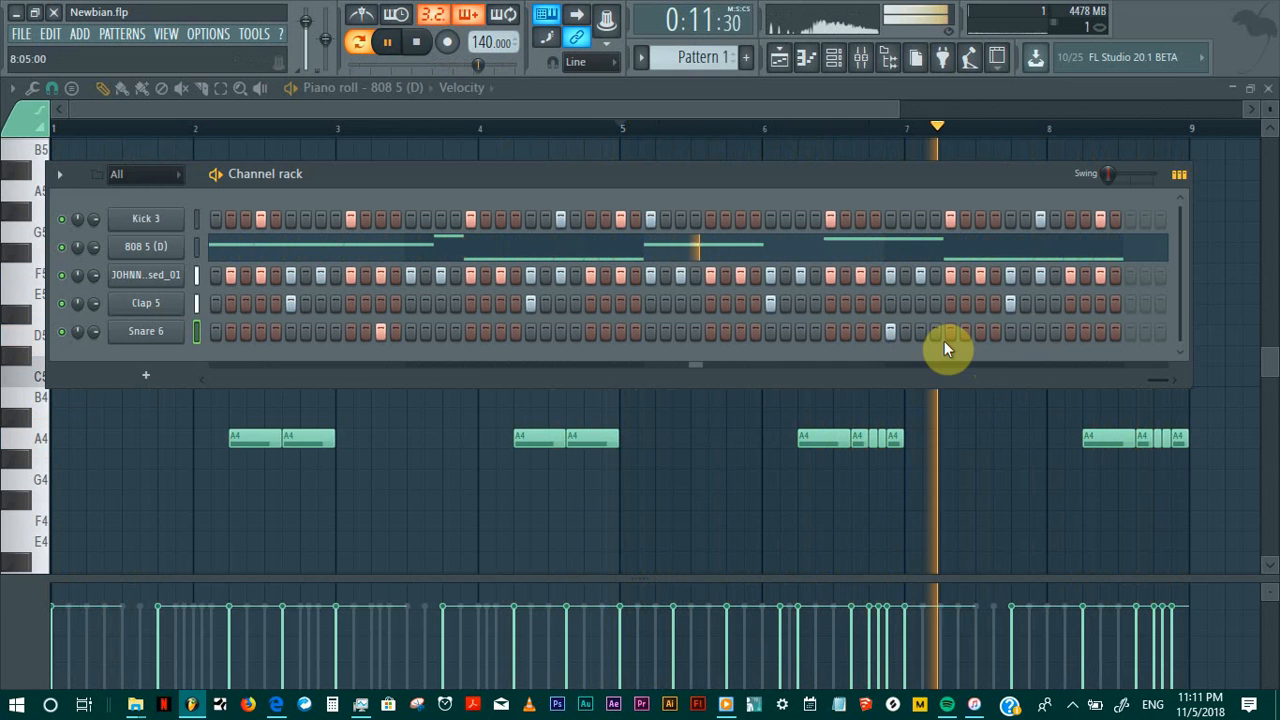
key(space)
click(892, 333)
key(space)
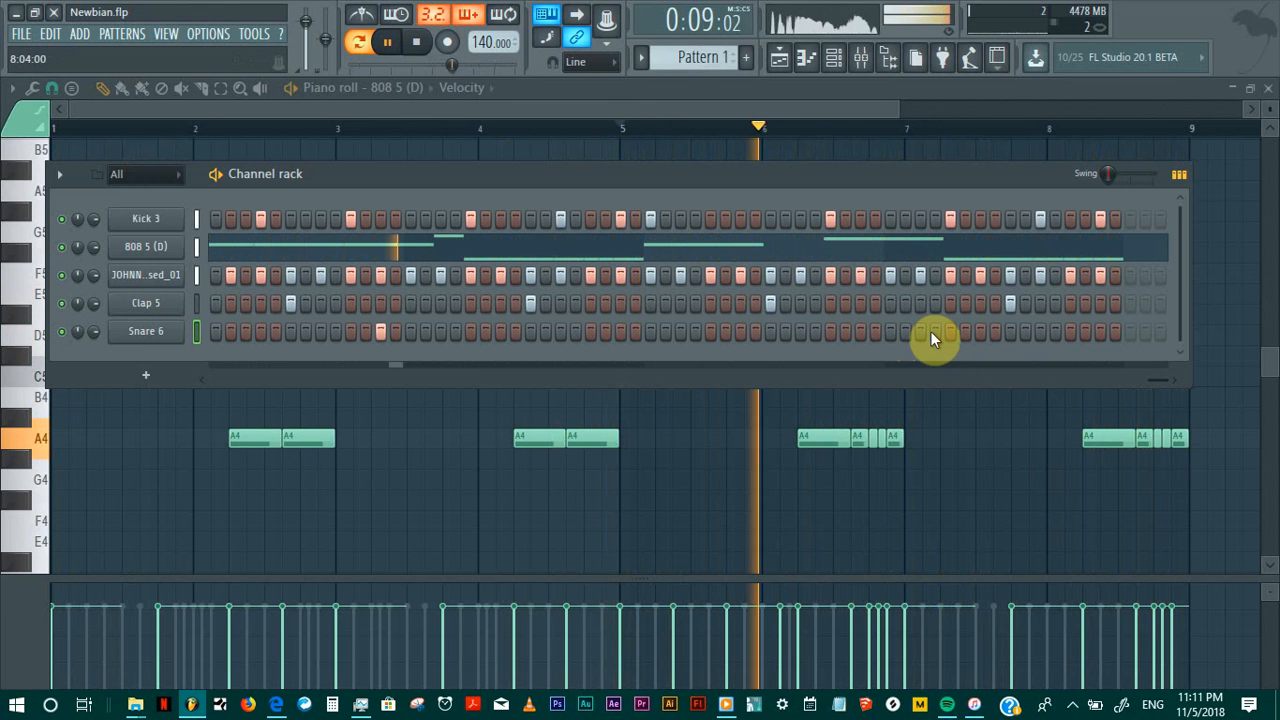
click(980, 332)
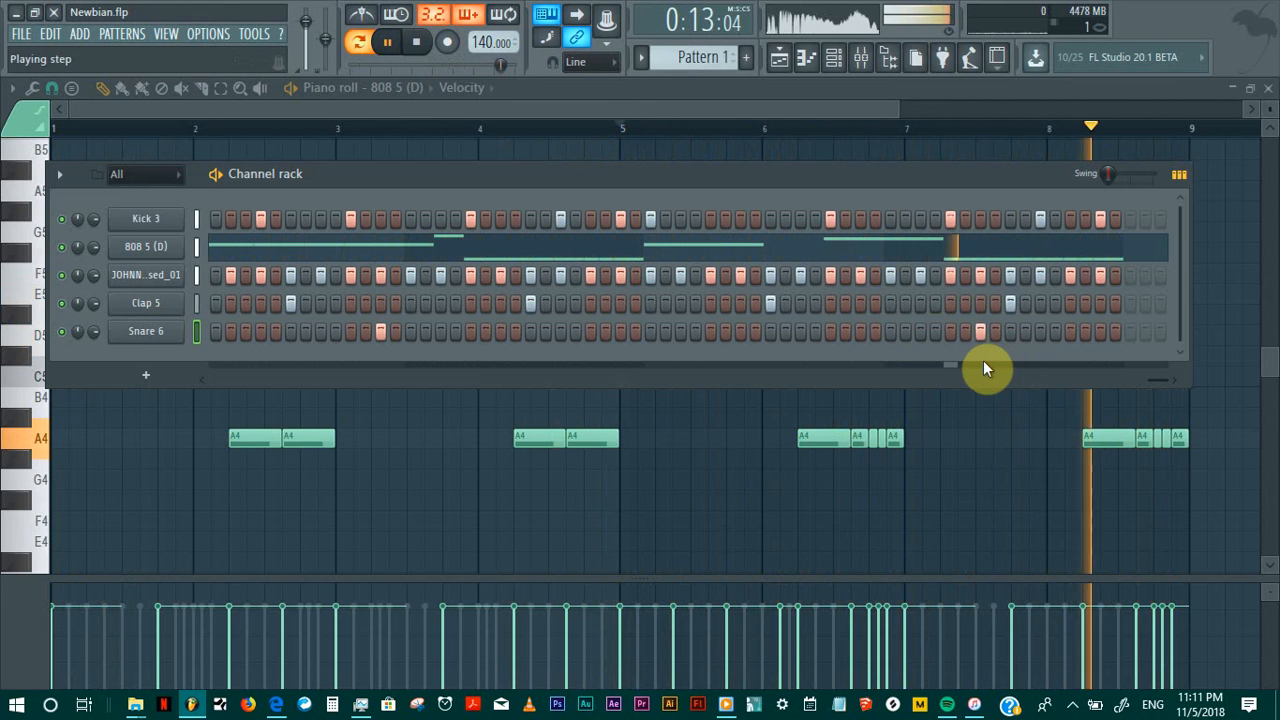
Step: Try snare hits on steps 5 and 3 of bar 7 and play the pattern through
click(712, 333)
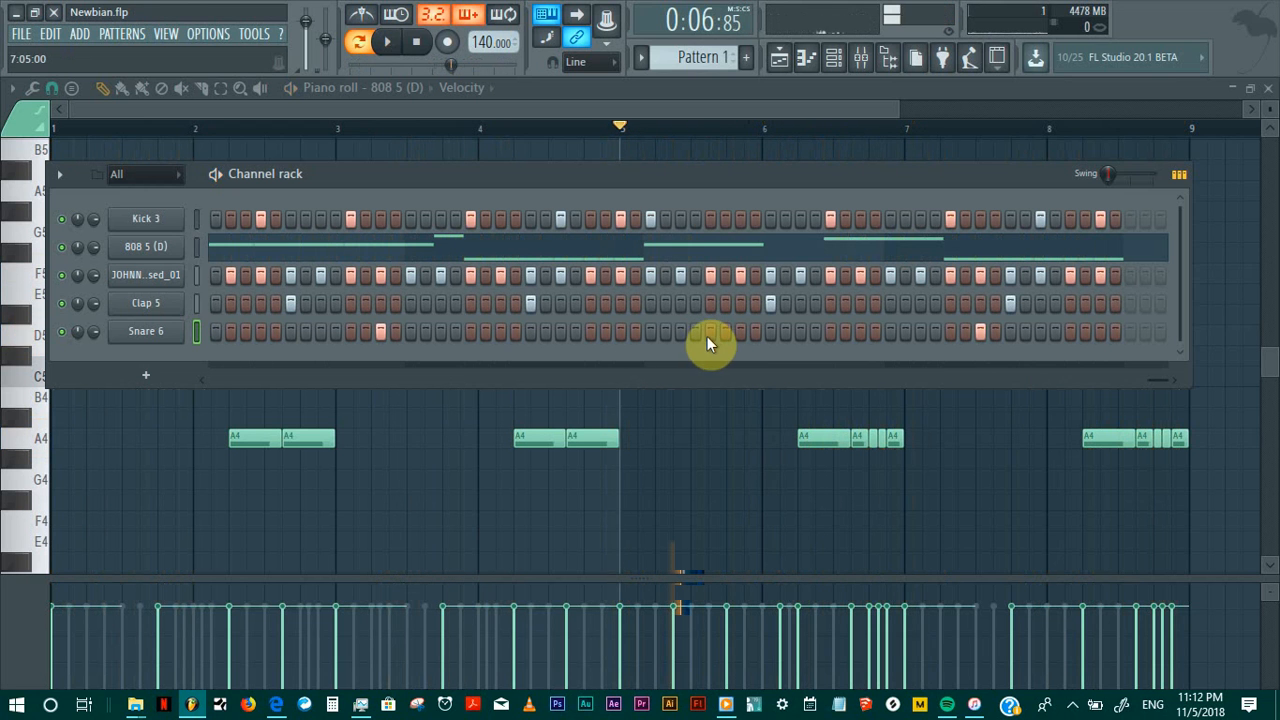
click(681, 331)
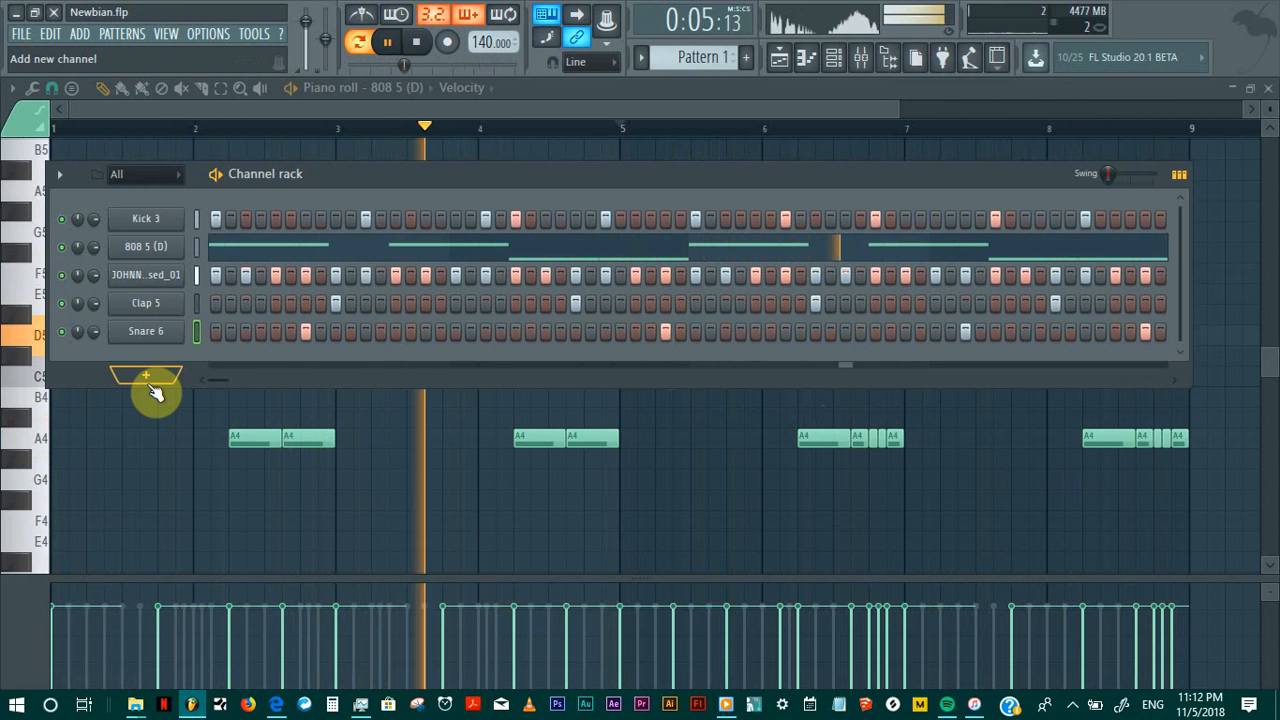
key(space)
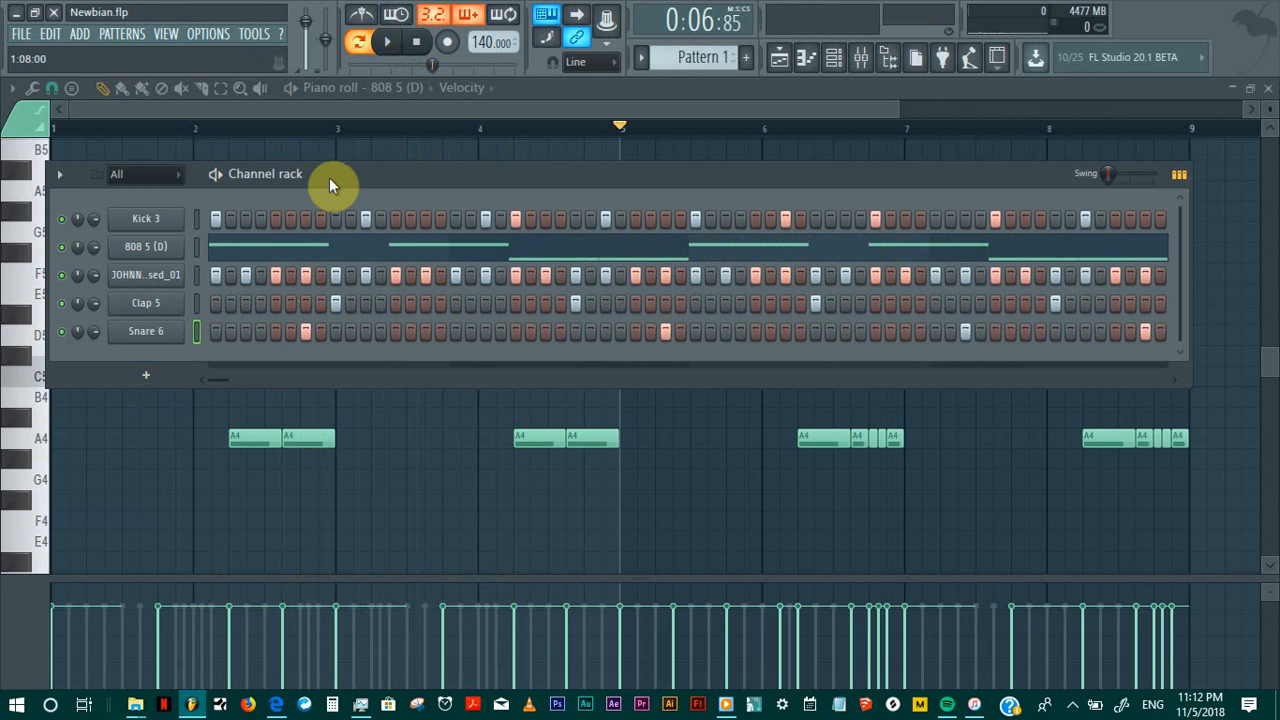
Step: Open the closed hi-hat's piano roll and lengthen its C5 notes to meet each other using the articulator
drag(329, 177, 315, 167)
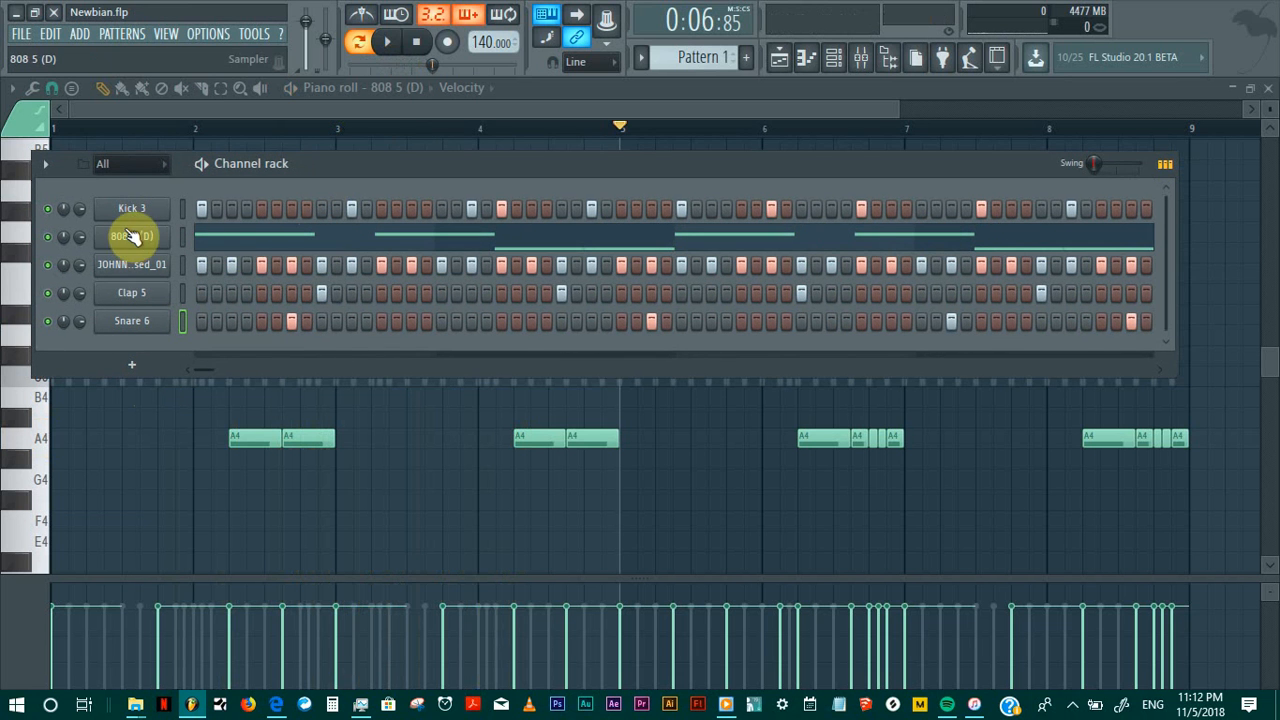
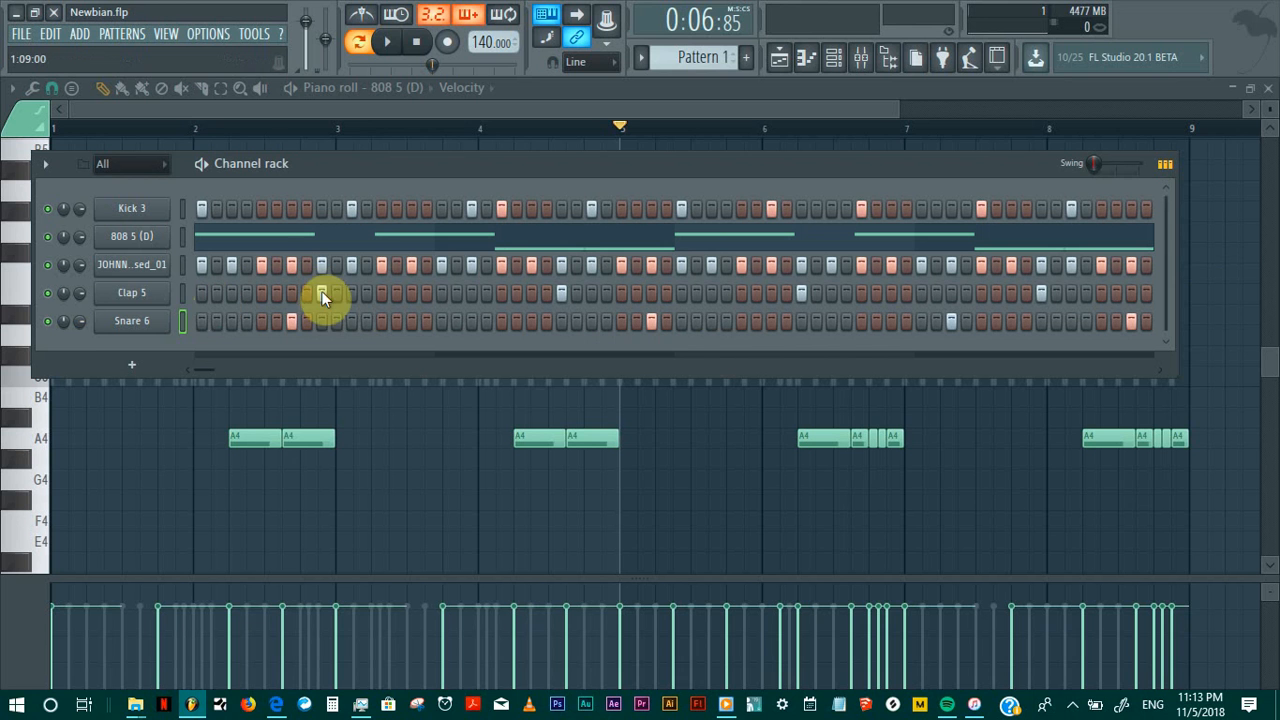
click(182, 320)
click(167, 275)
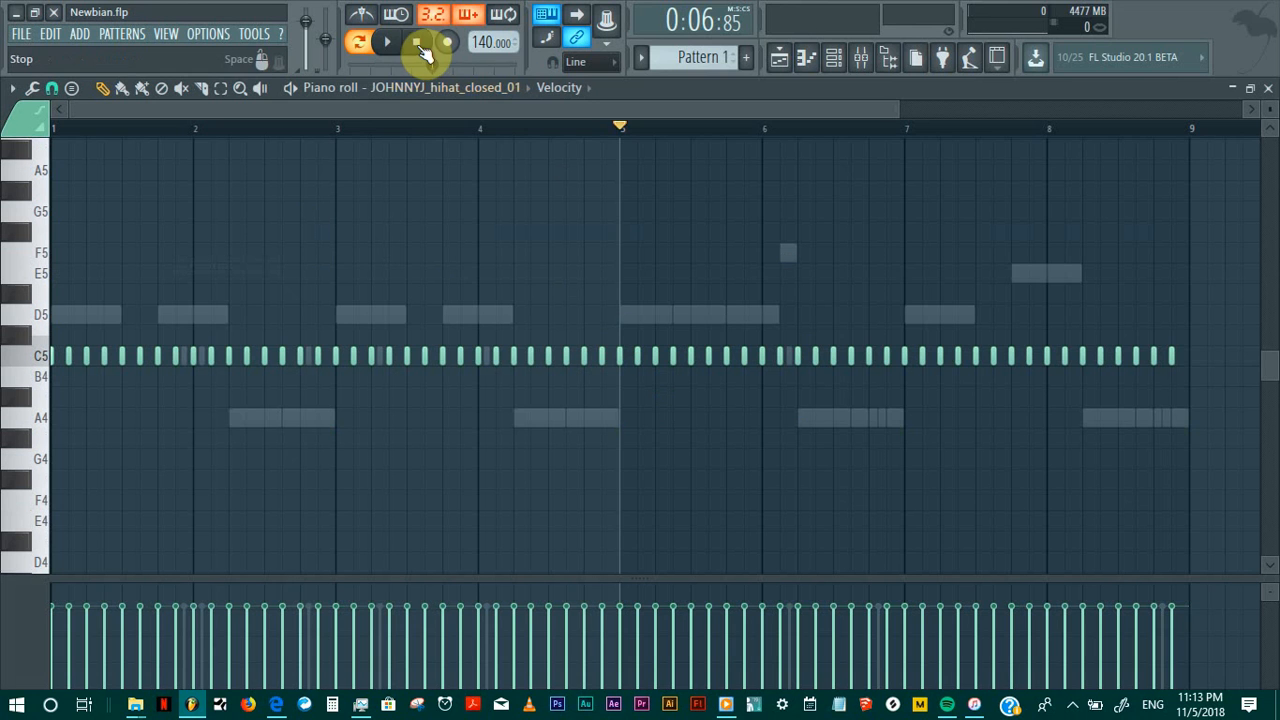
click(419, 44)
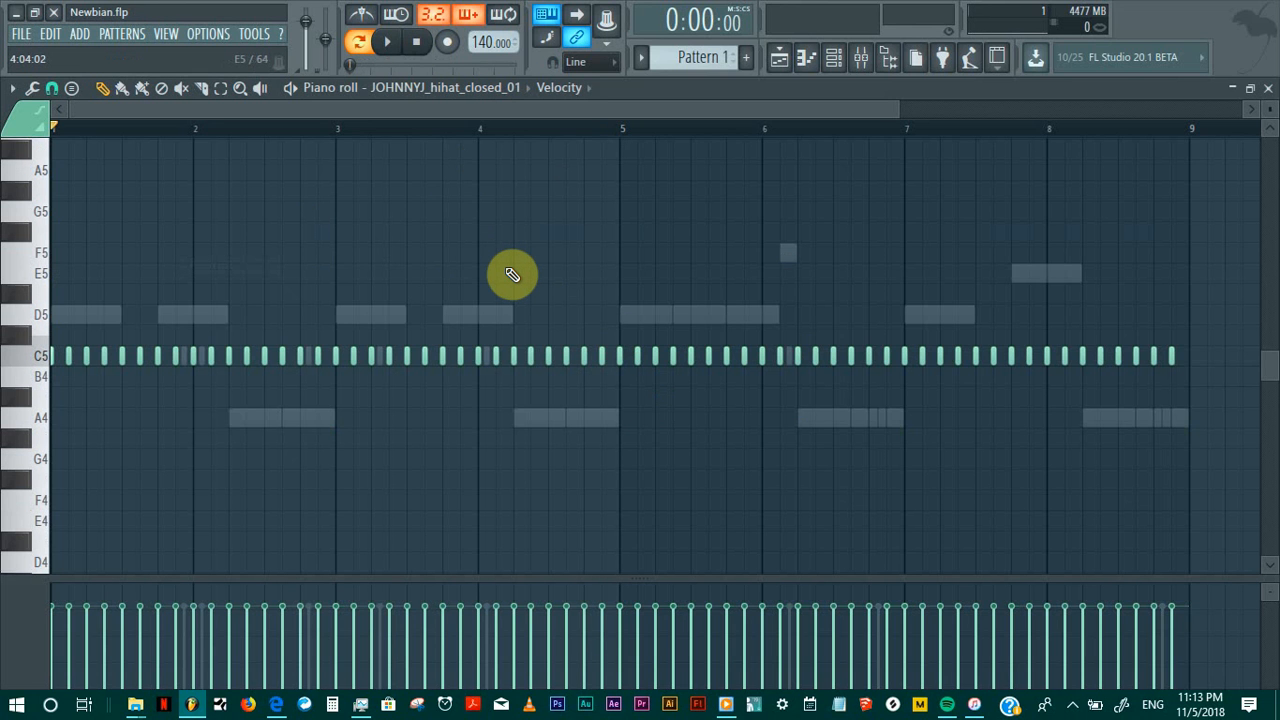
key(alt+l)
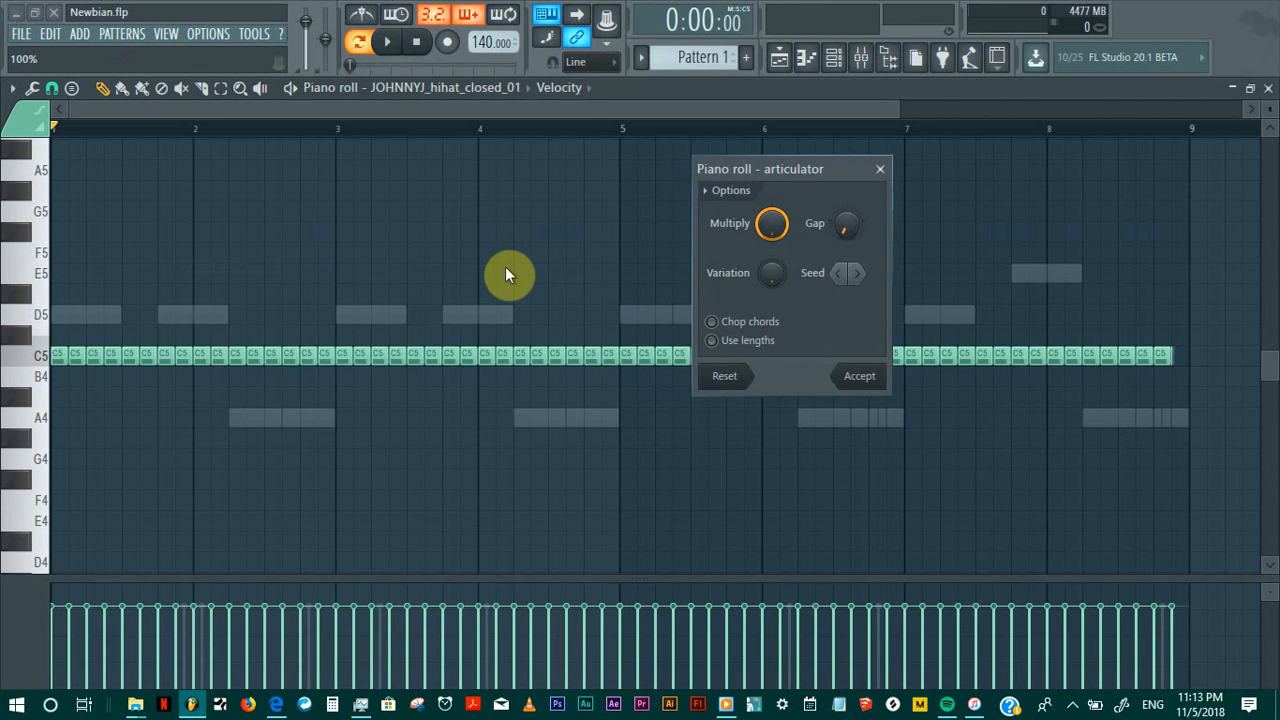
click(864, 384)
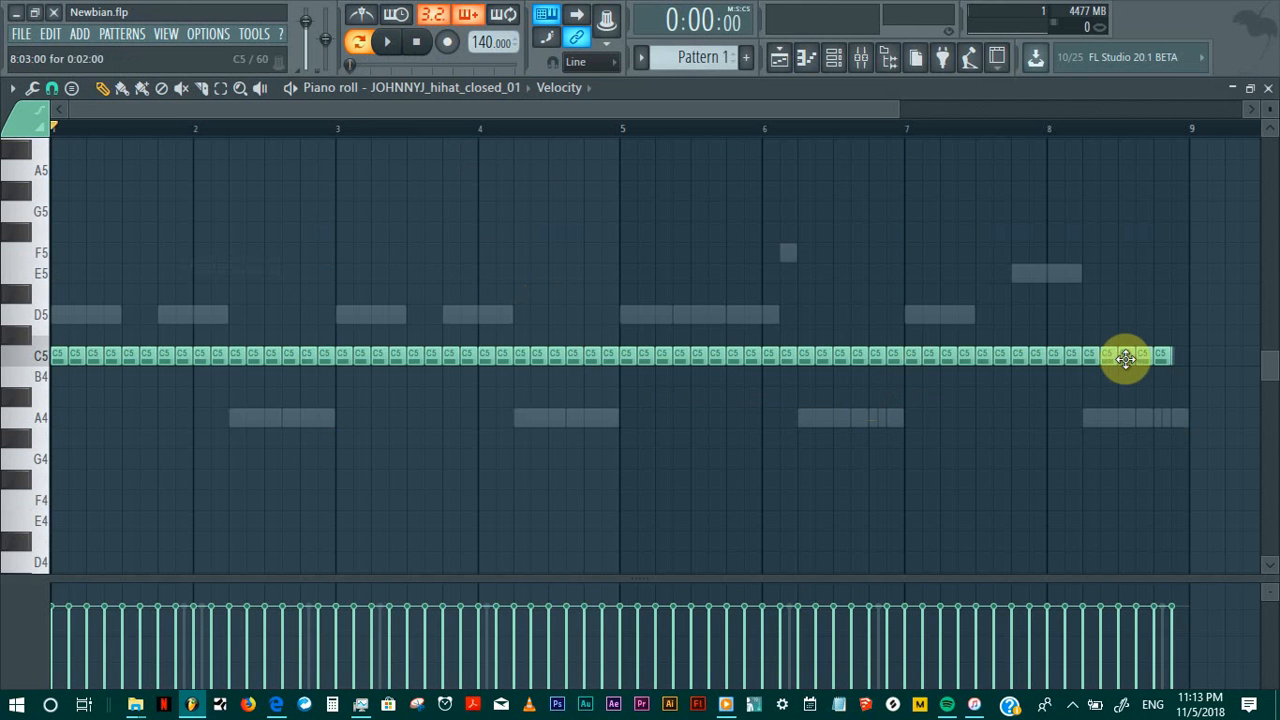
Step: Add a C5 hi-hat note in the empty last eighth of bar 8
scroll(1190, 135, up, 3)
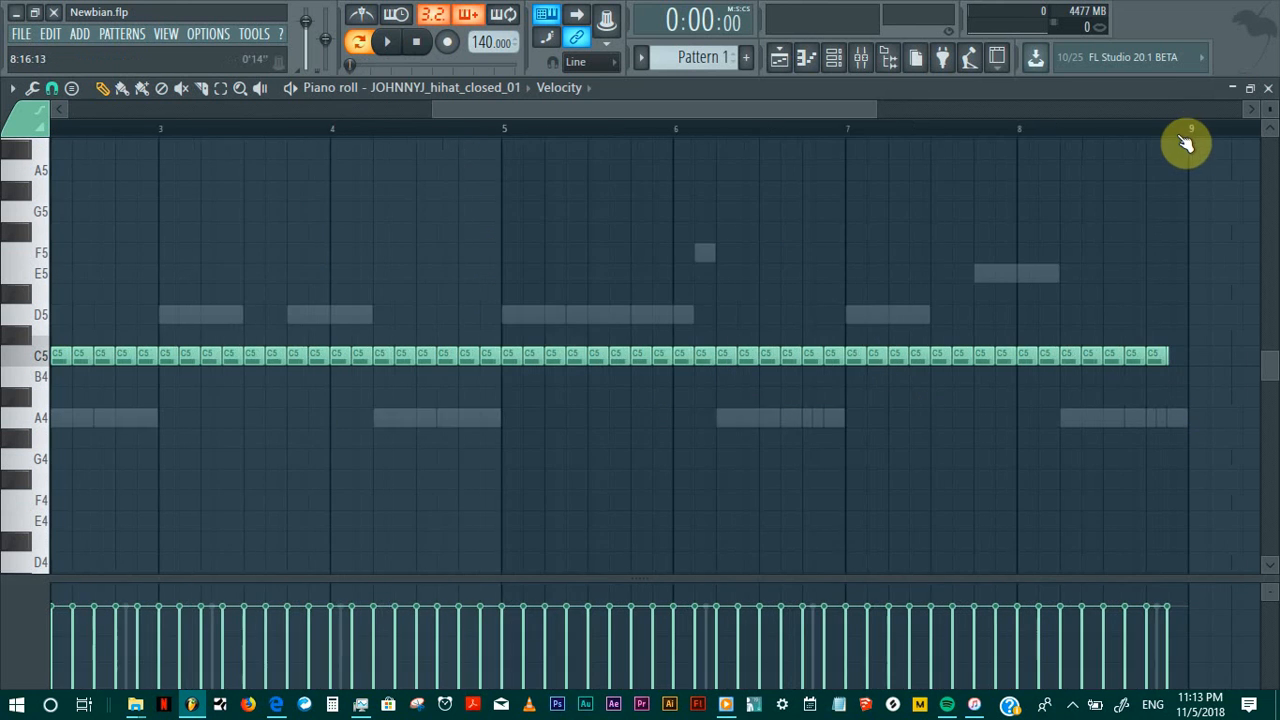
scroll(1185, 135, up, 5)
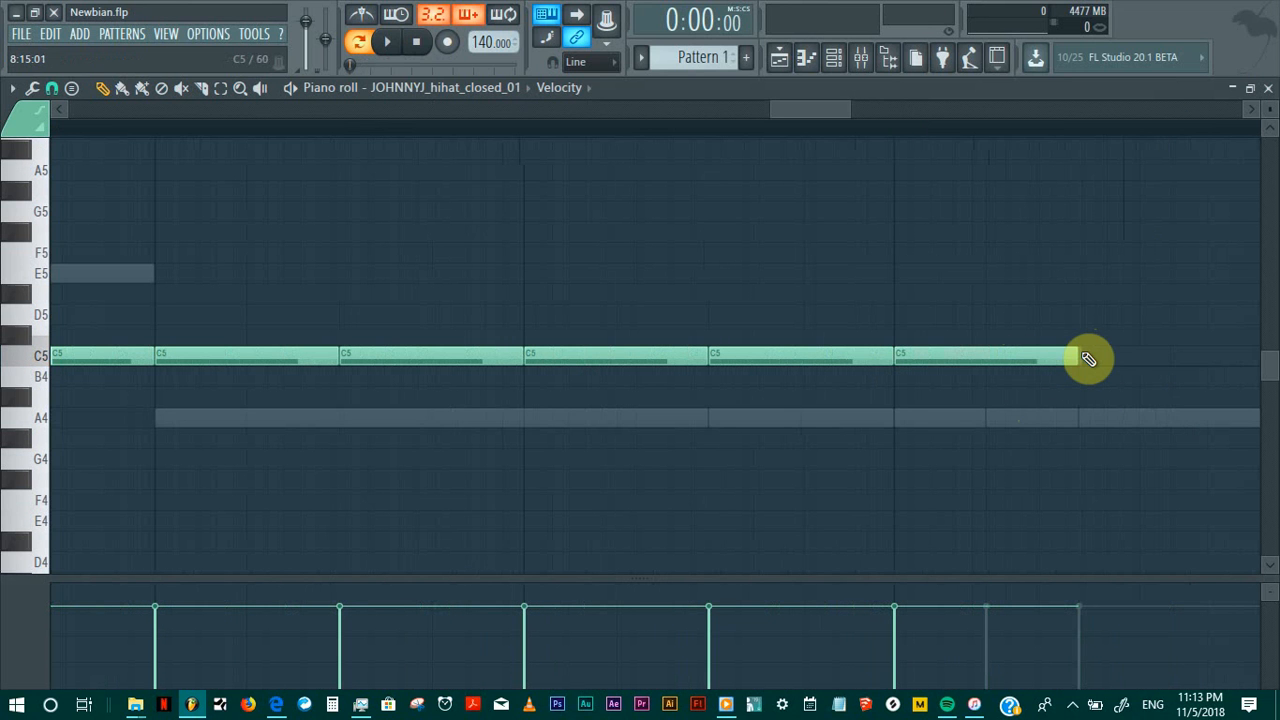
click(1088, 358)
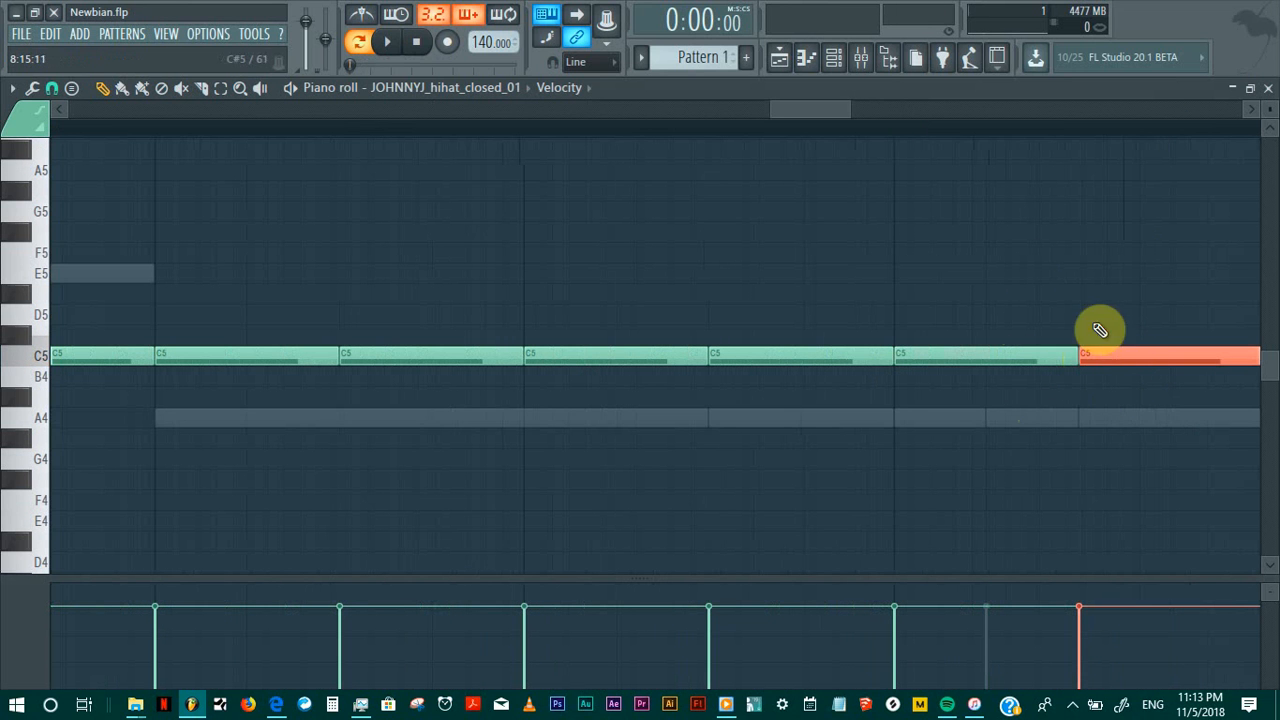
drag(849, 111, 1086, 106)
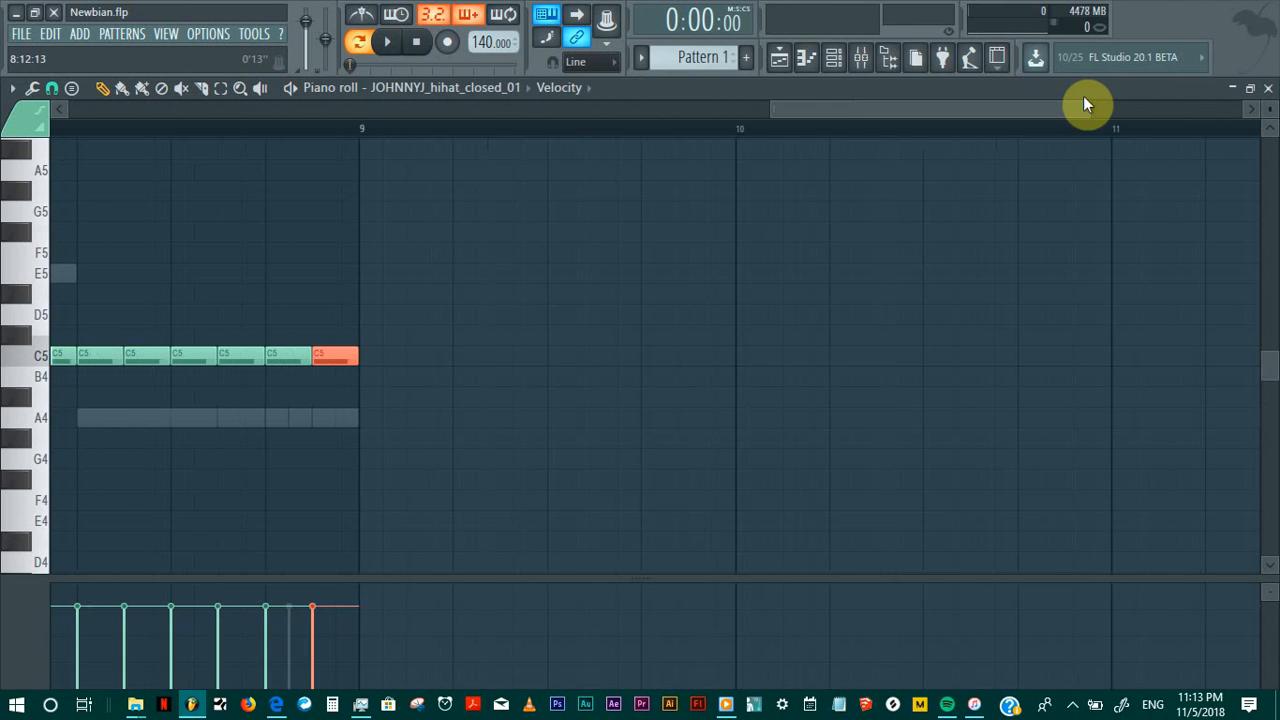
scroll(360, 145, down, 3)
scroll(371, 126, down, 3)
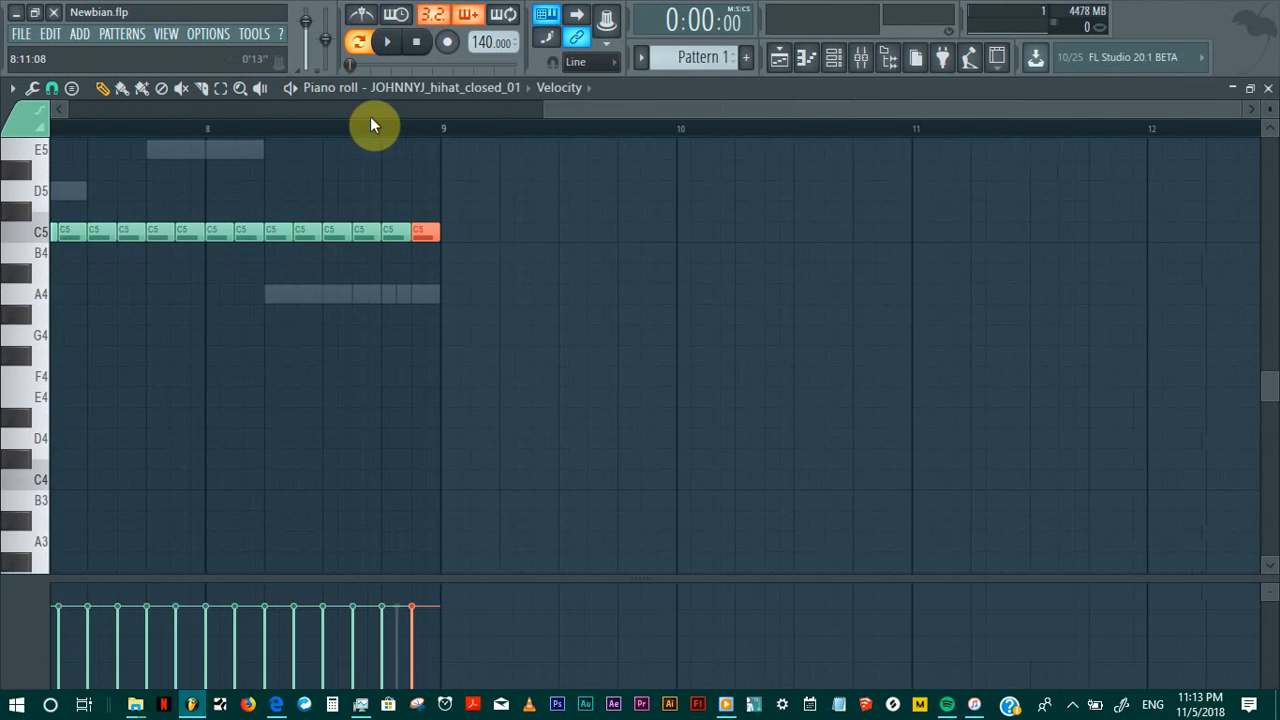
scroll(383, 128, down, 2)
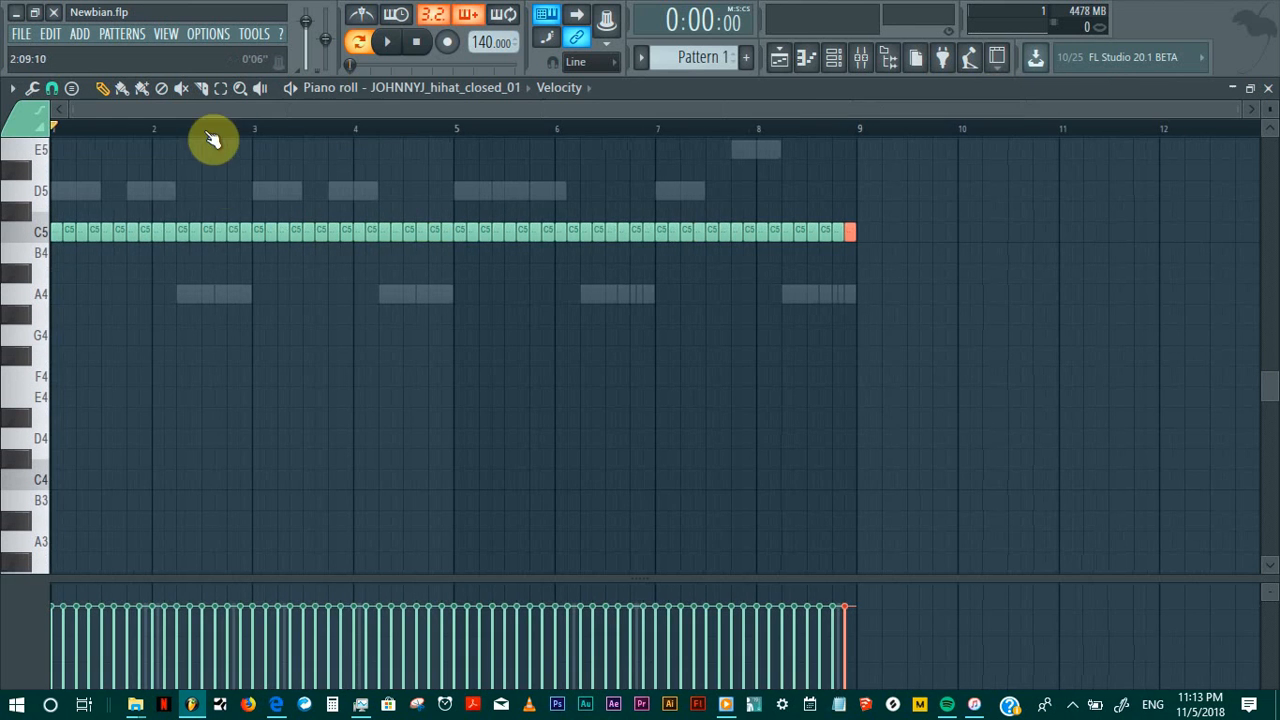
Step: Play the start of the hi-hat pattern several times to judge where a roll fits
key(space)
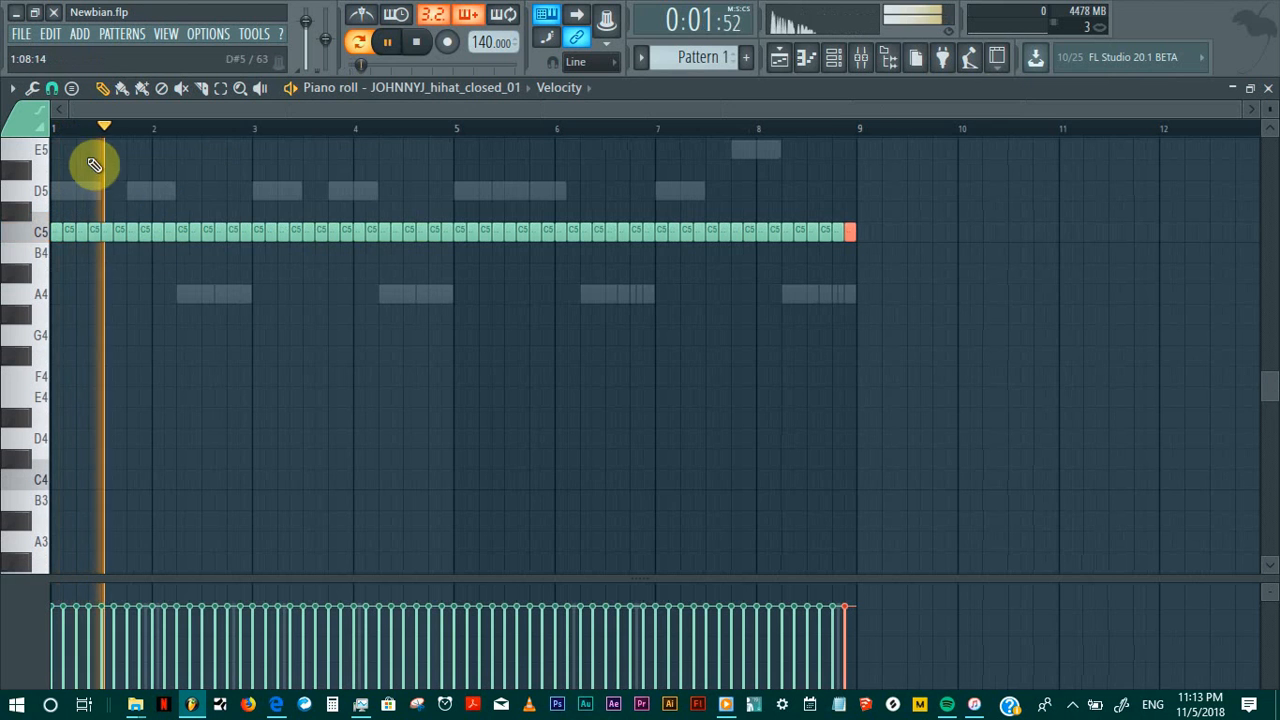
key(space)
scroll(82, 135, up, 1)
scroll(82, 135, up, 4)
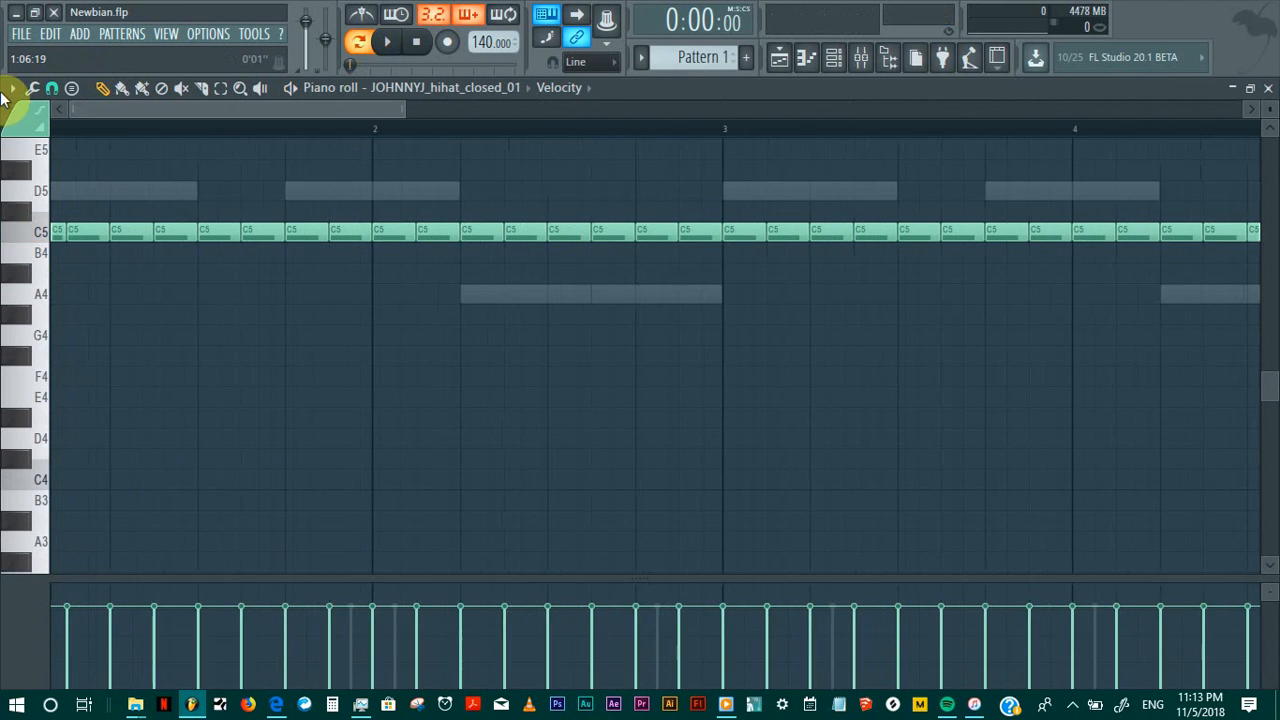
key(space)
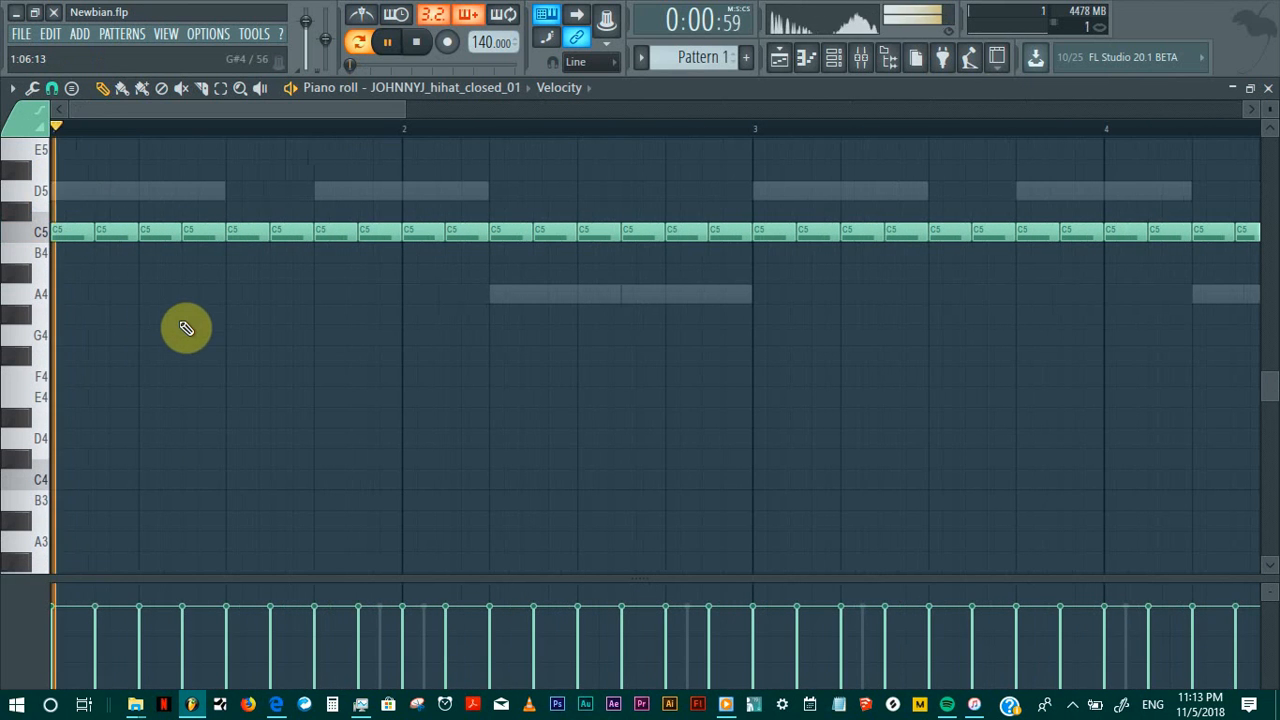
key(space)
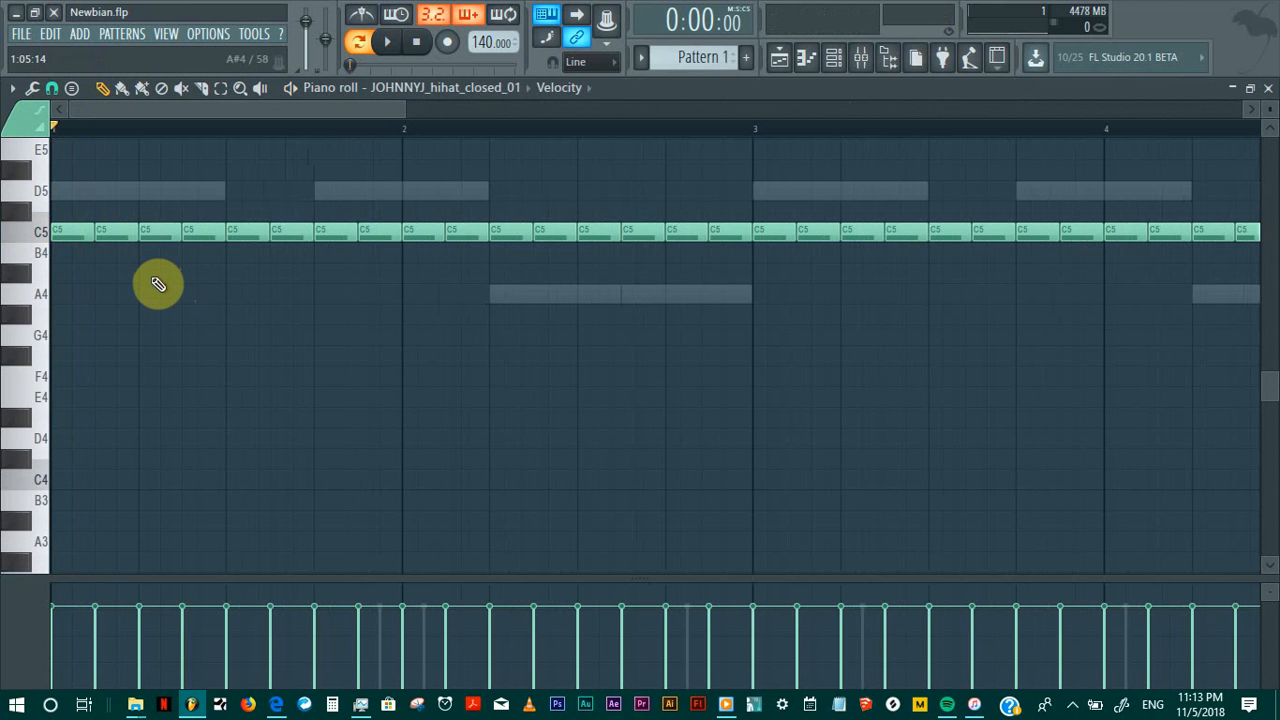
key(space)
key(space)
key(space)
key(space)
Step: Try splitting the second hi-hat note of bar 1 into four with the arpeggiator, audition it, and discard the arpeggio
ctrl+click(117, 234)
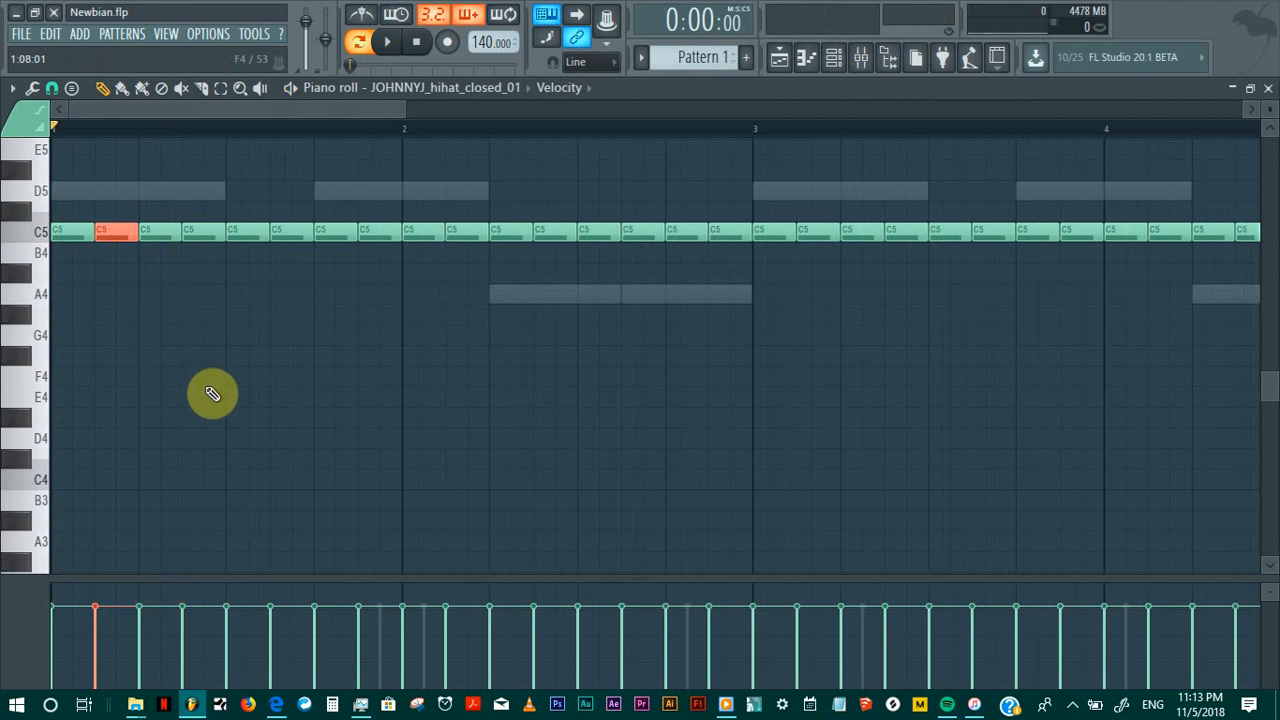
key(alt+a)
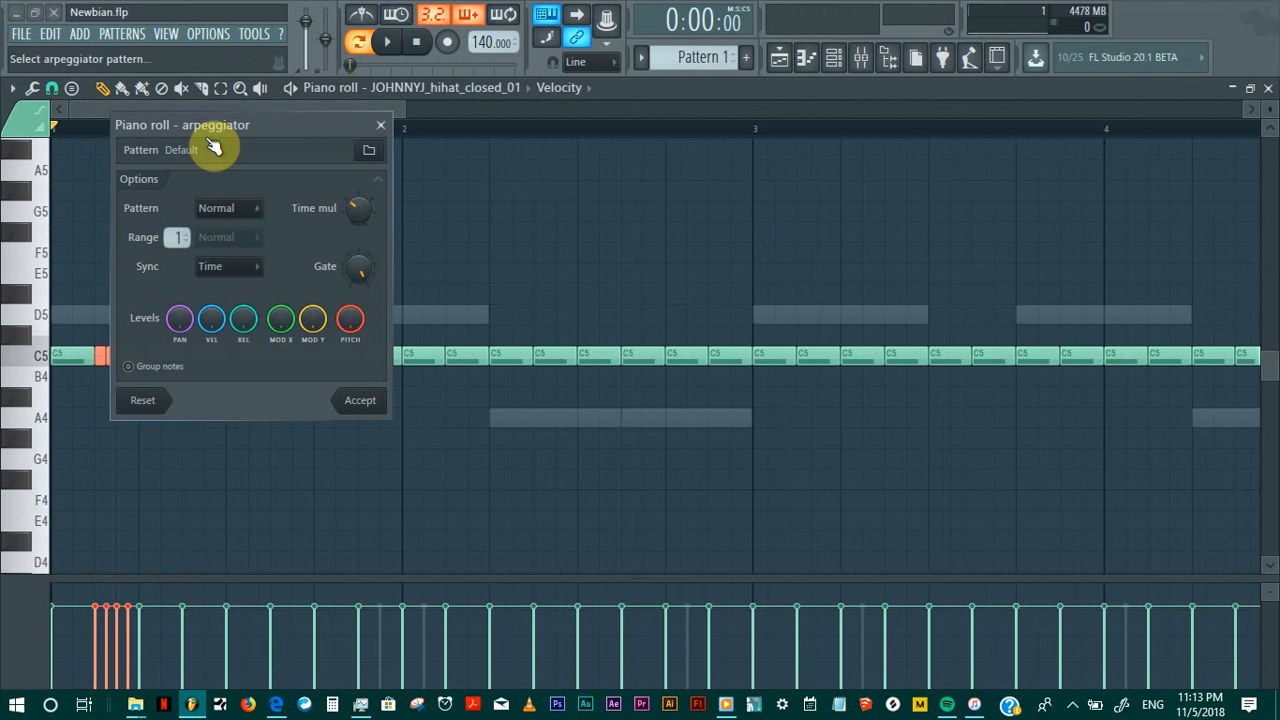
drag(263, 125, 523, 94)
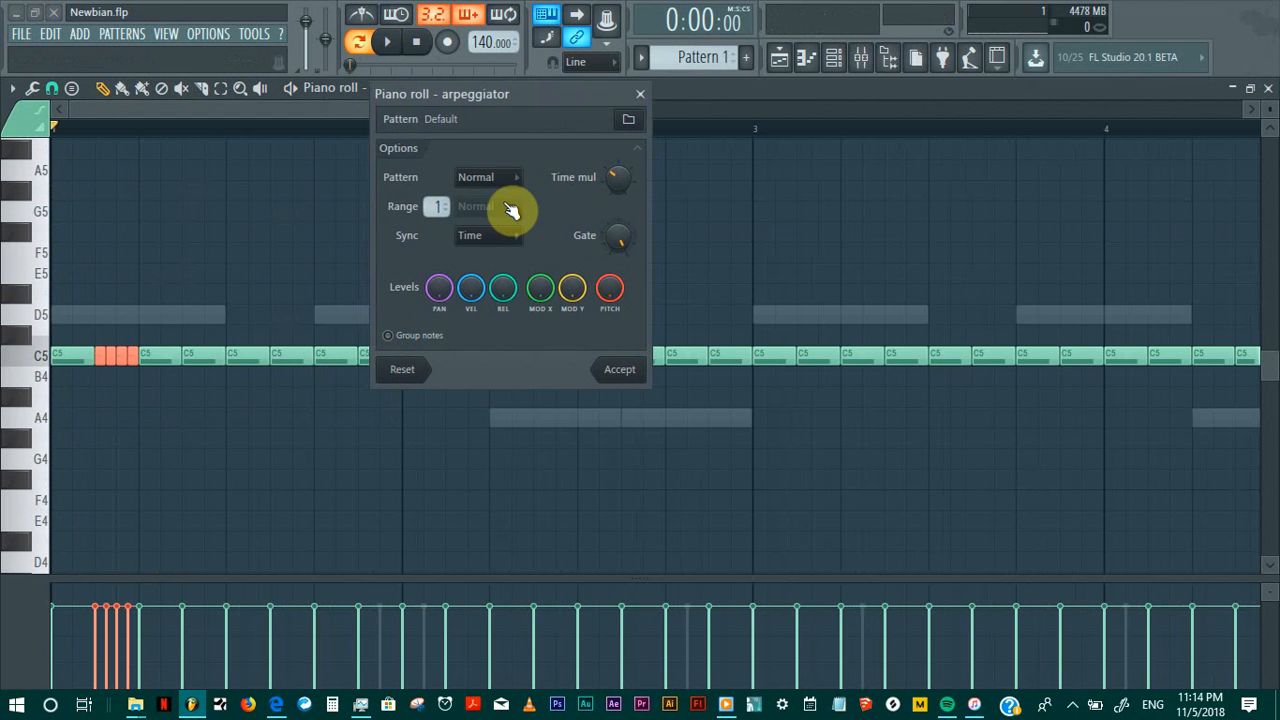
drag(617, 184, 617, 205)
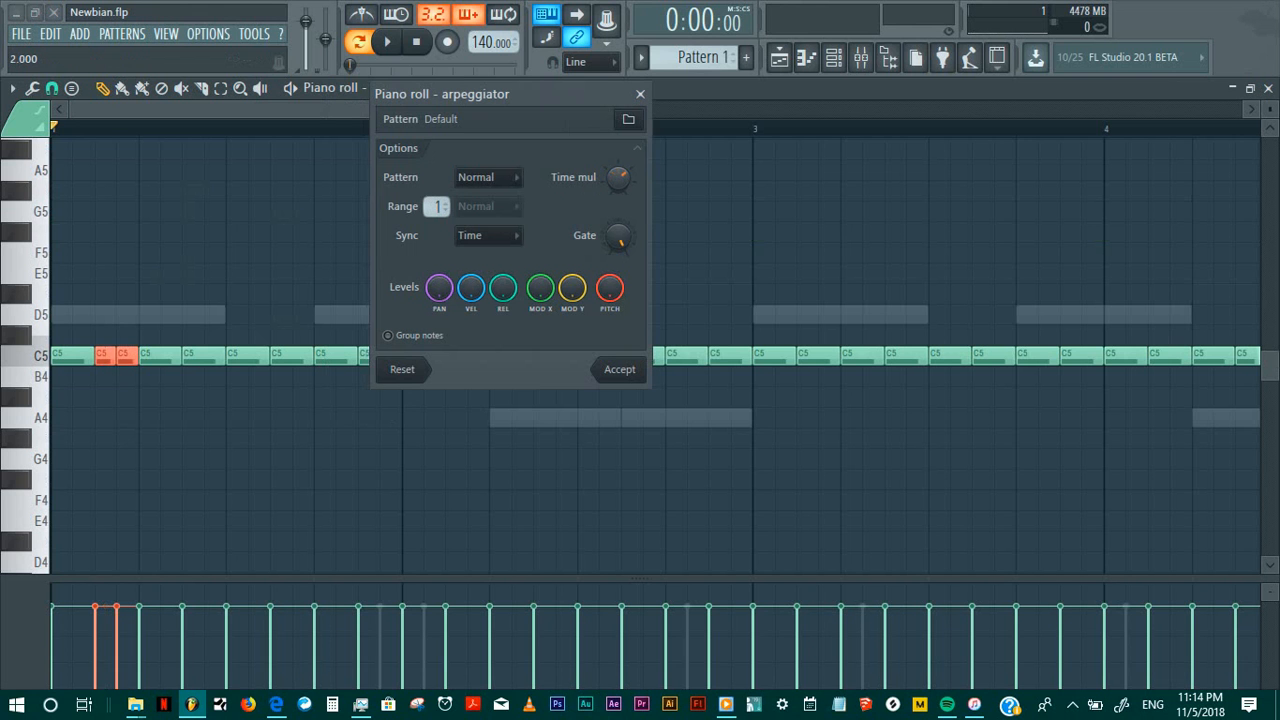
drag(617, 180, 617, 195)
key(space)
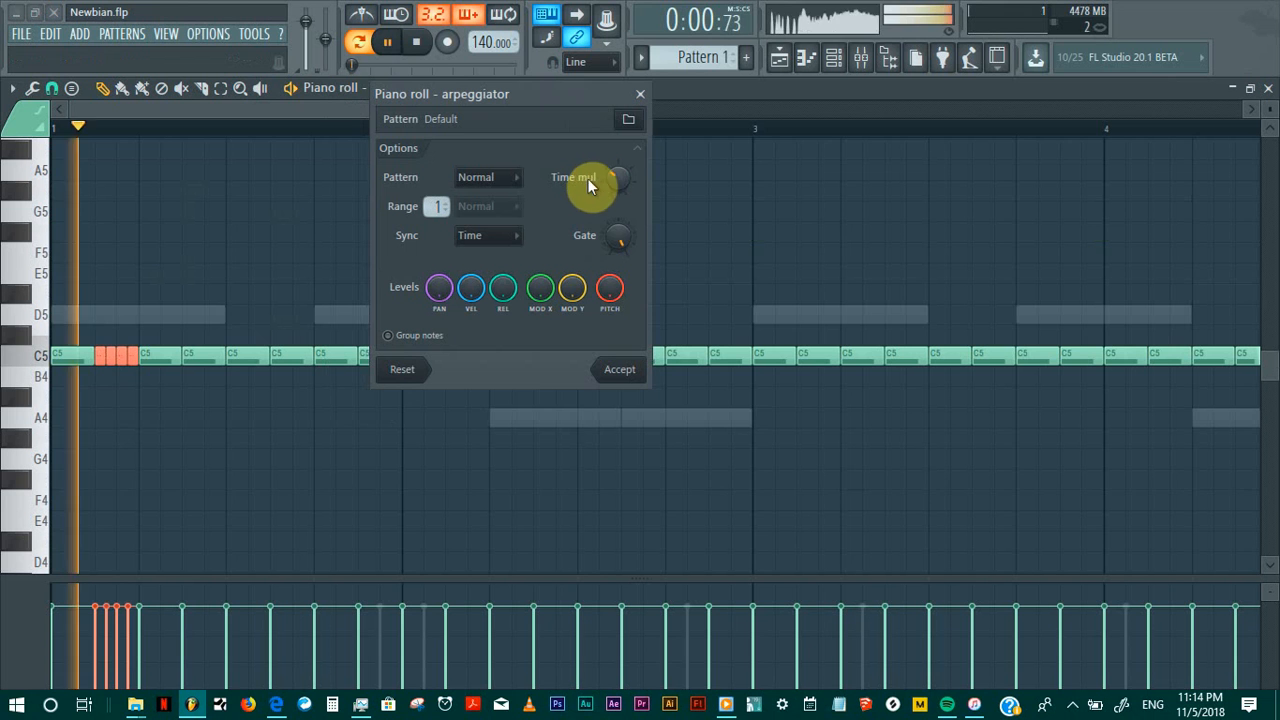
key(space)
key(space)
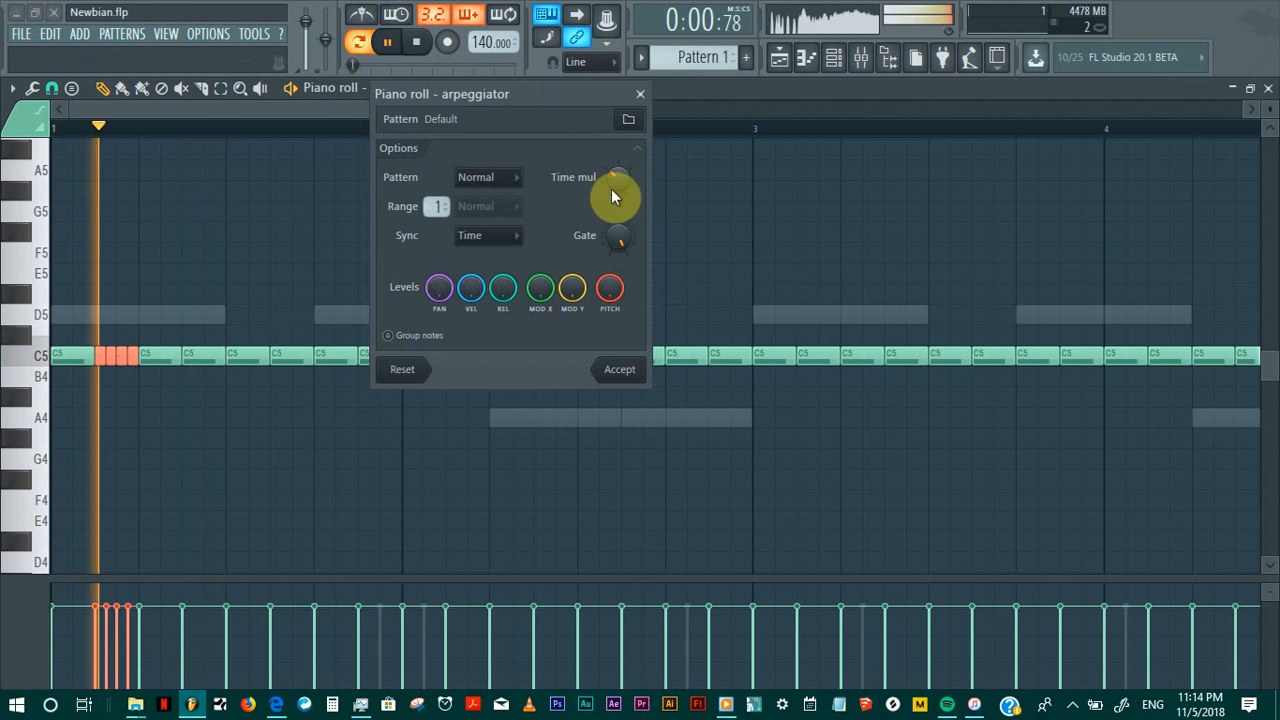
key(space)
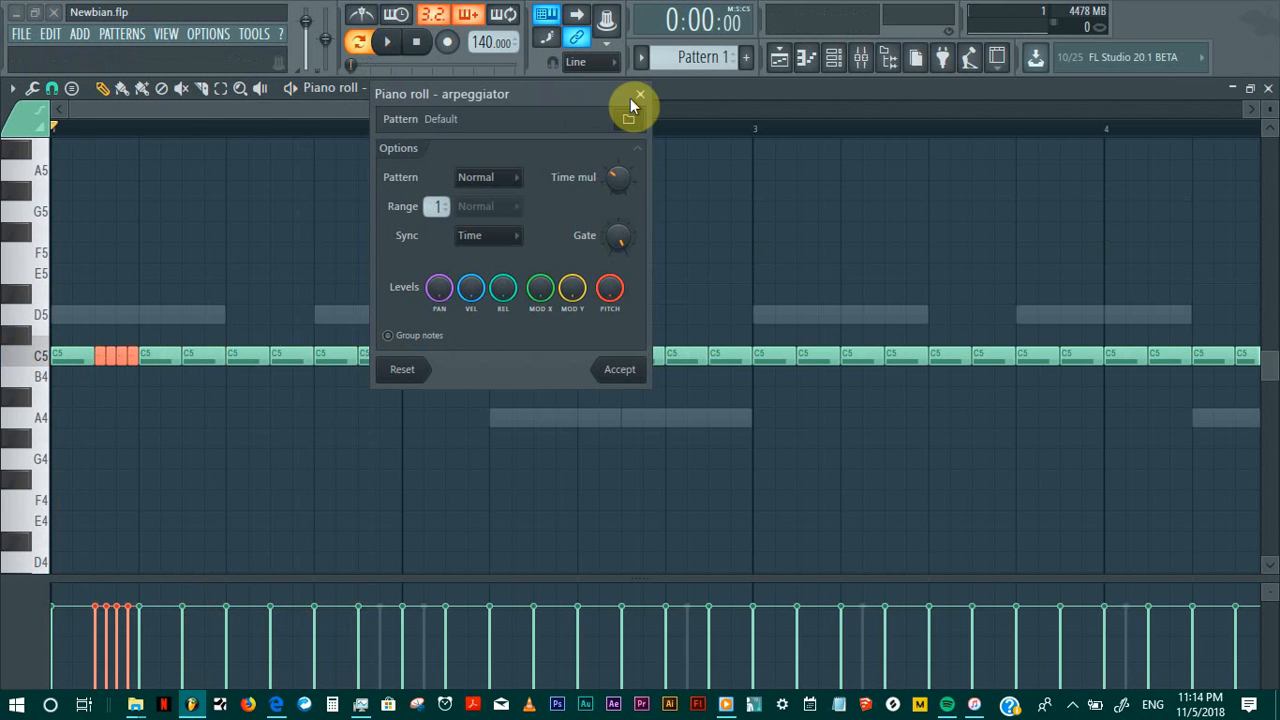
click(641, 97)
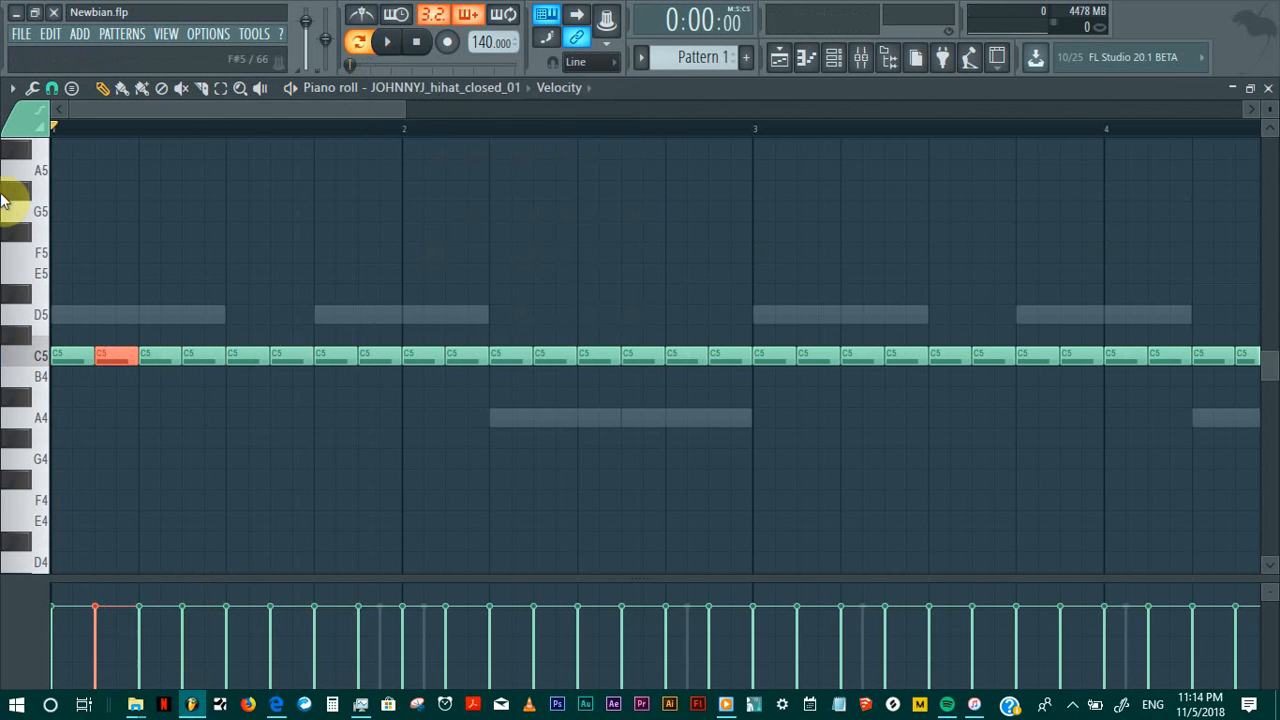
Step: Chop the second hi-hat note of bar 1 into four by adjusting the chopper's time multiplier, and audition the roll
click(34, 90)
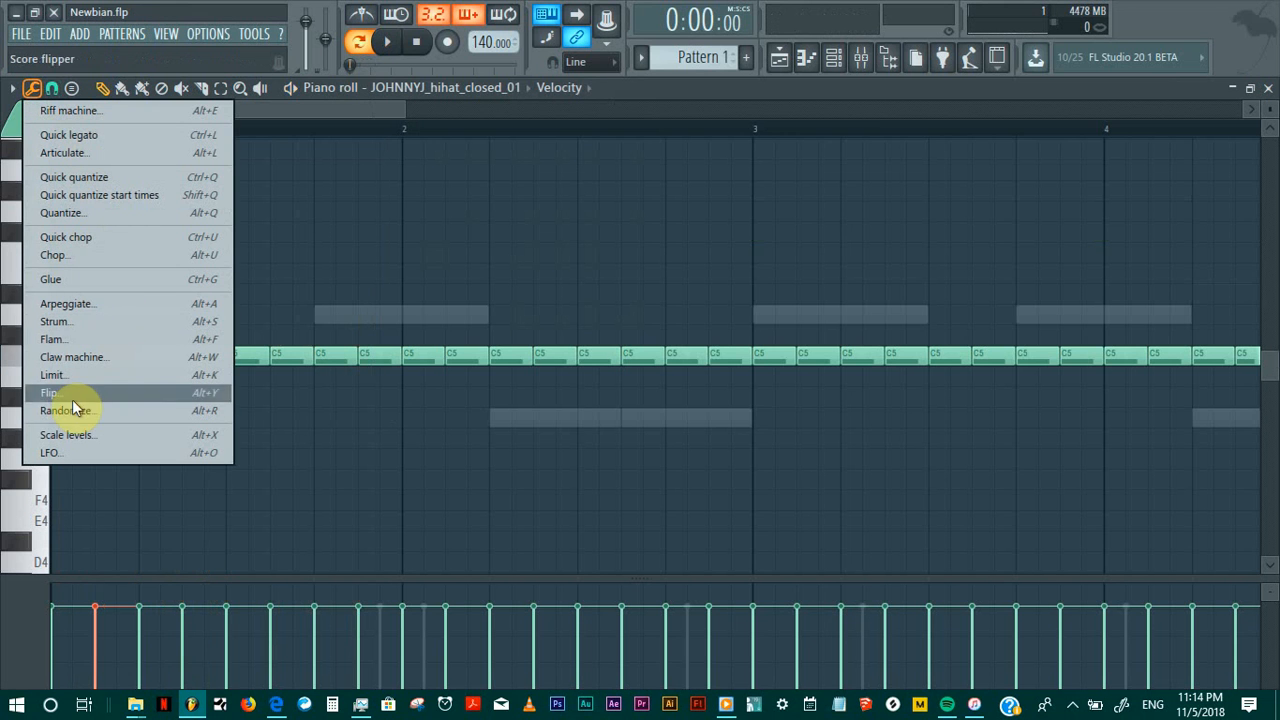
click(85, 257)
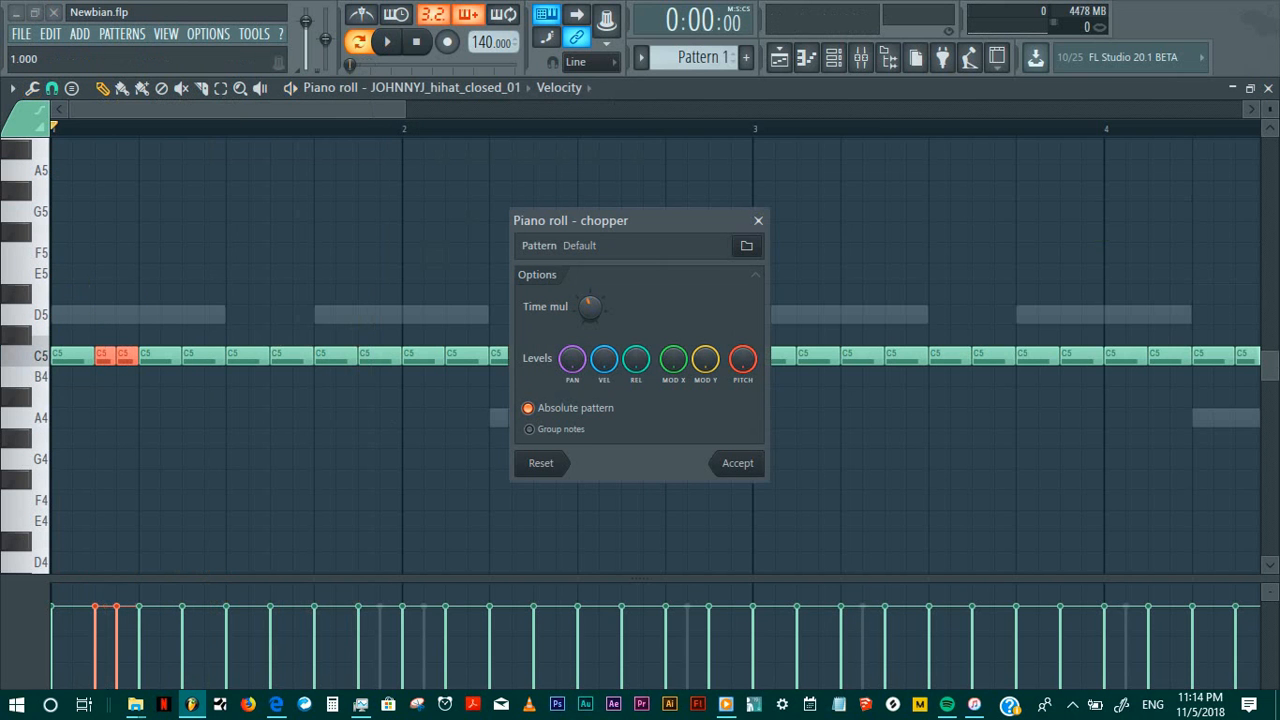
drag(590, 307, 590, 279)
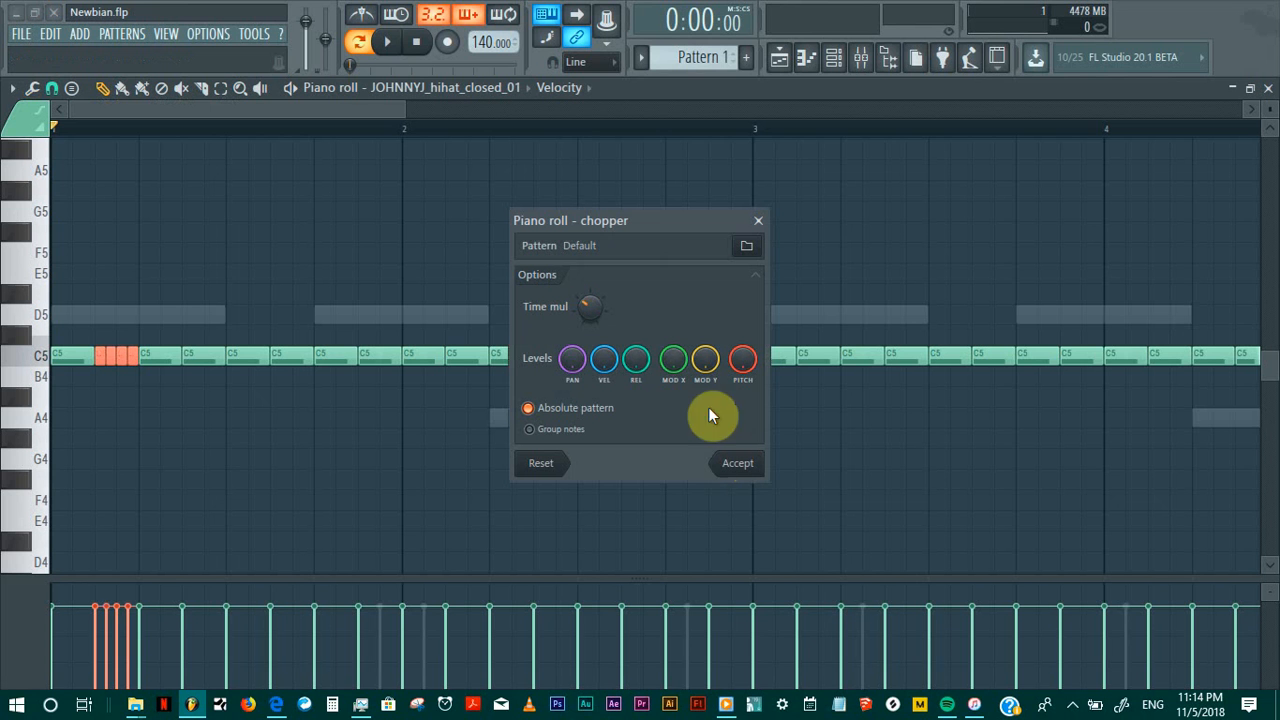
click(743, 468)
key(space)
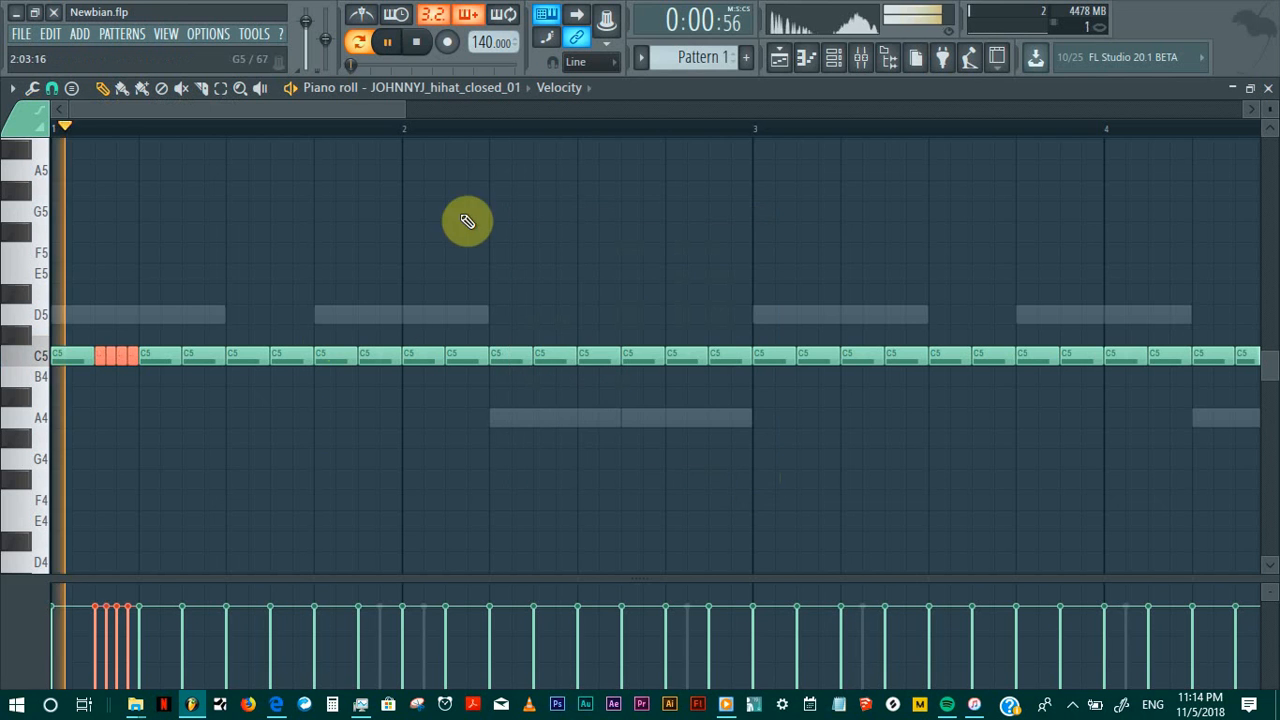
key(space)
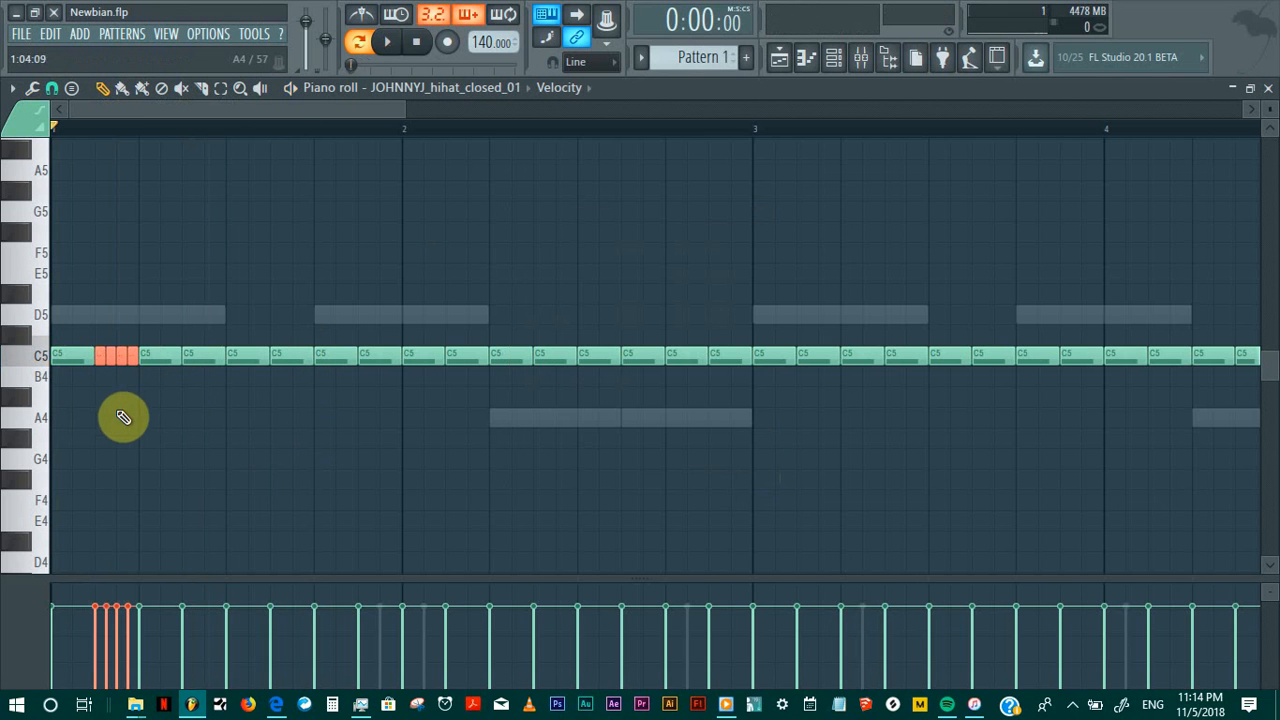
key(space)
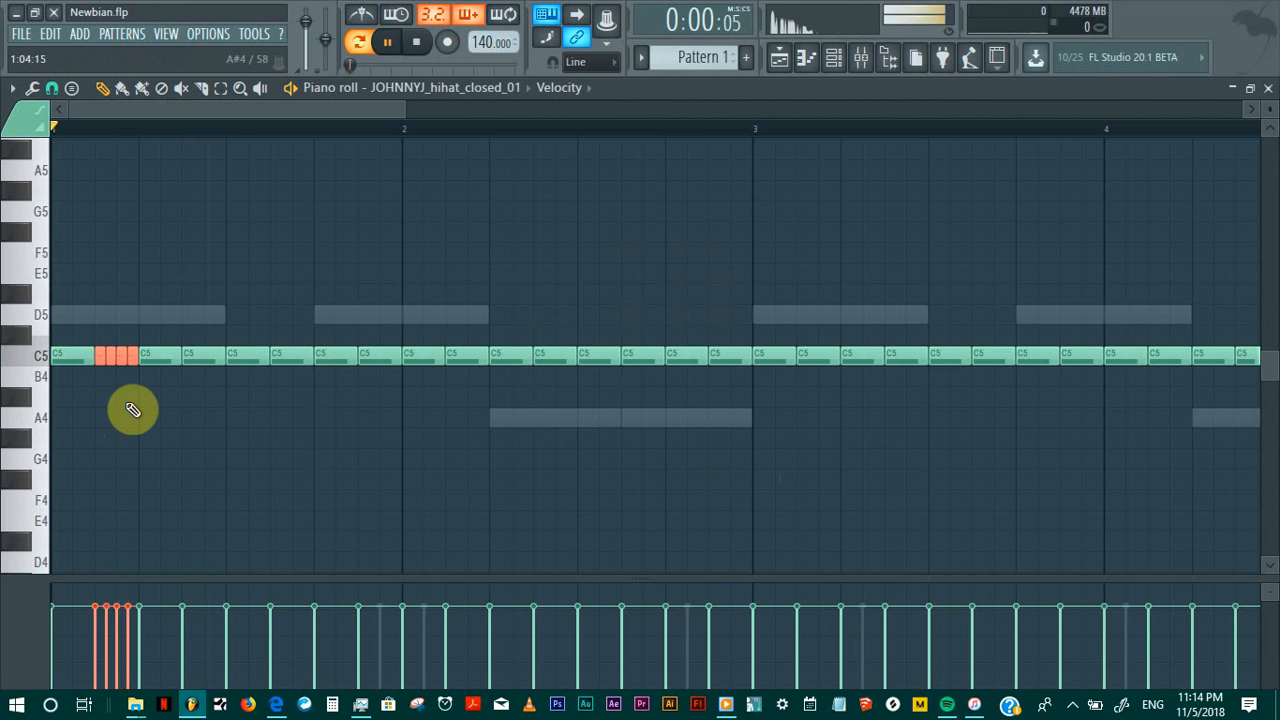
key(space)
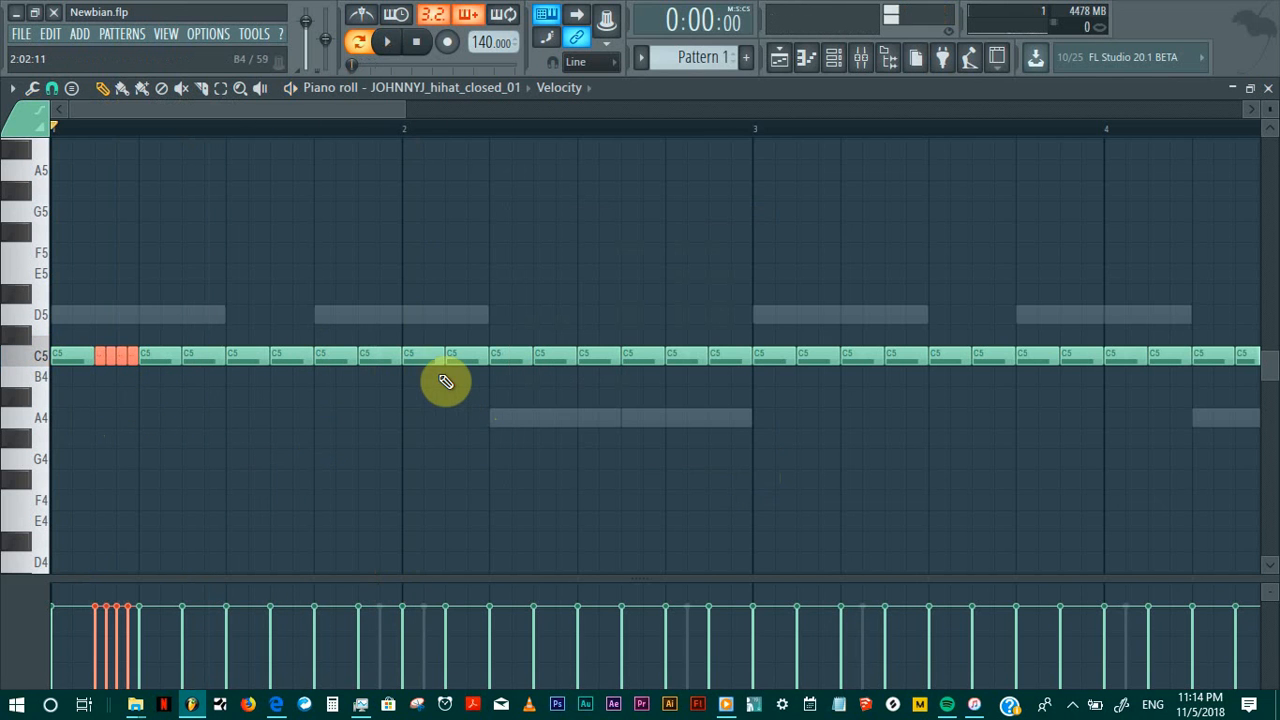
Step: Replace the first two hi-hat notes of bar 2 with three half-length C5 notes and play the pattern with the metronome on
mouse_move(436, 356)
mouse_down()
mouse_move(423, 354)
mouse_move(441, 348)
mouse_up()
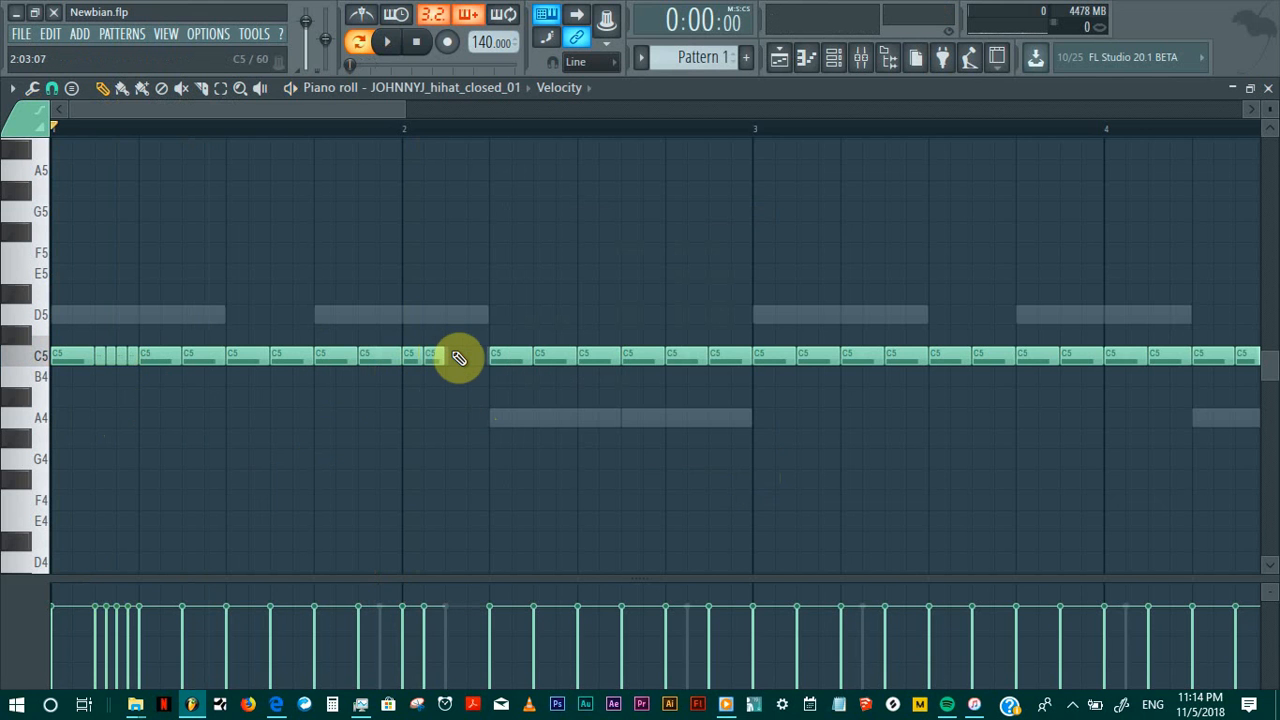
click(457, 357)
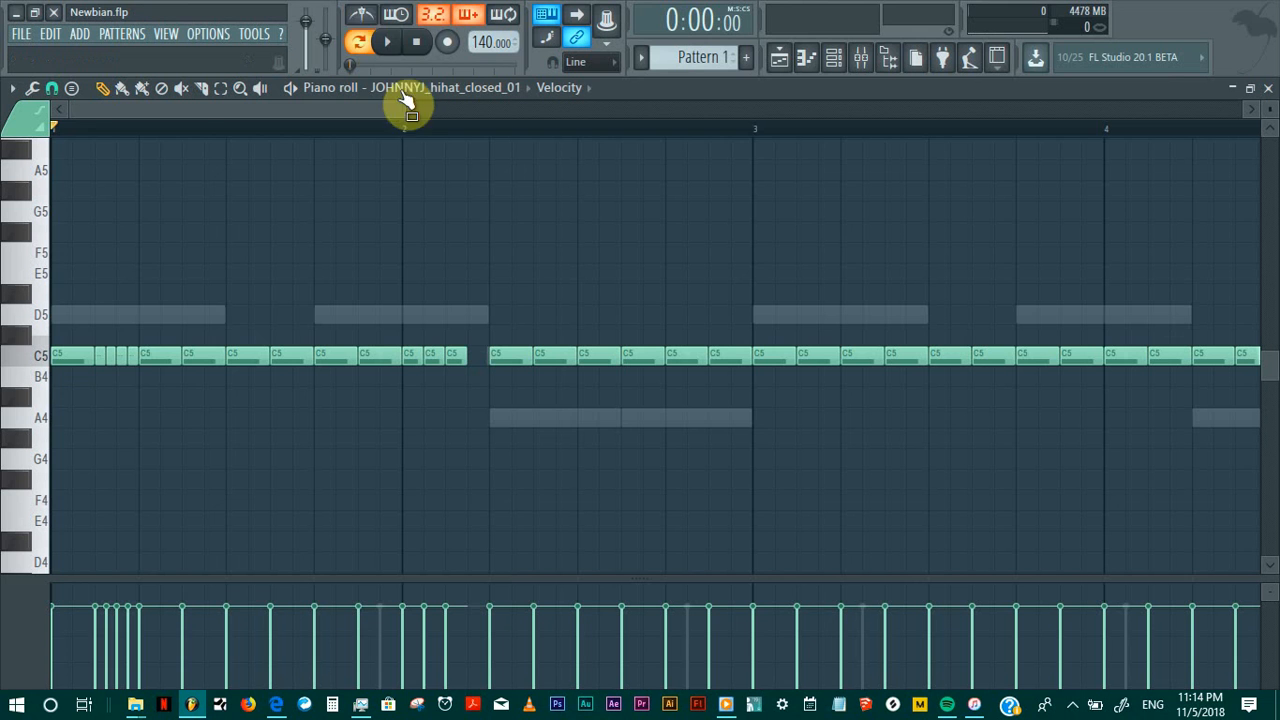
key(space)
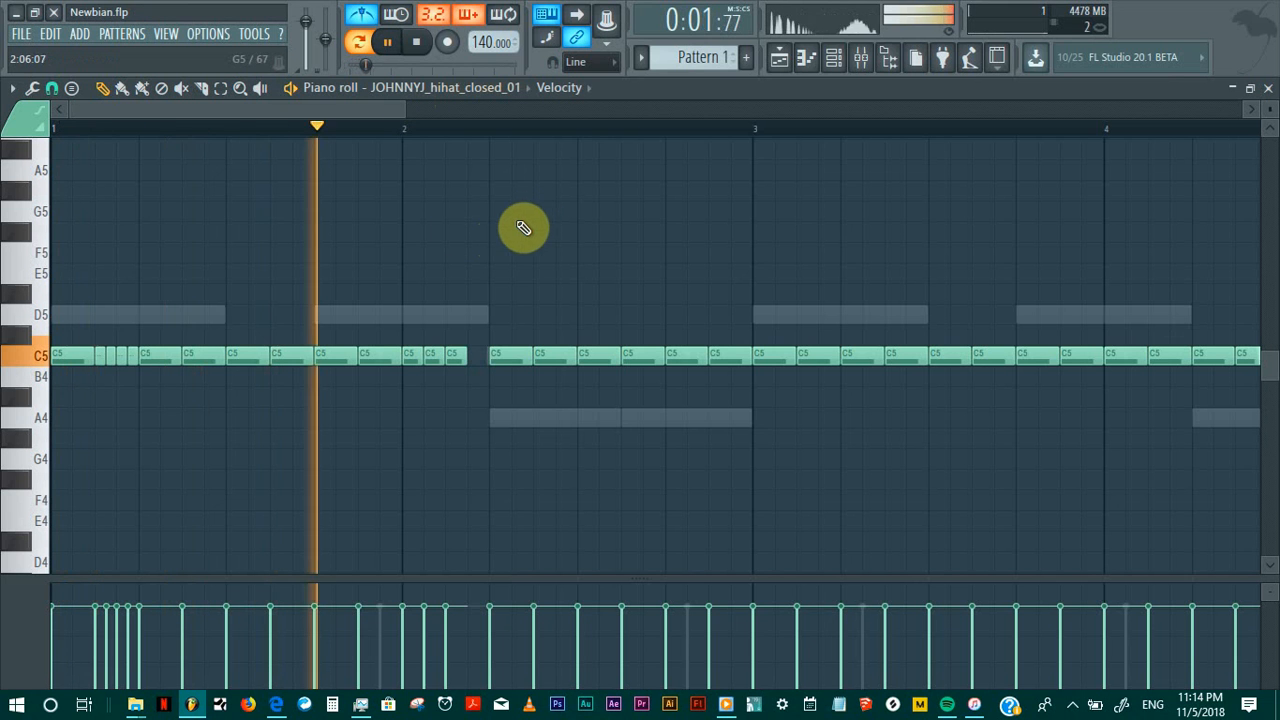
key(space)
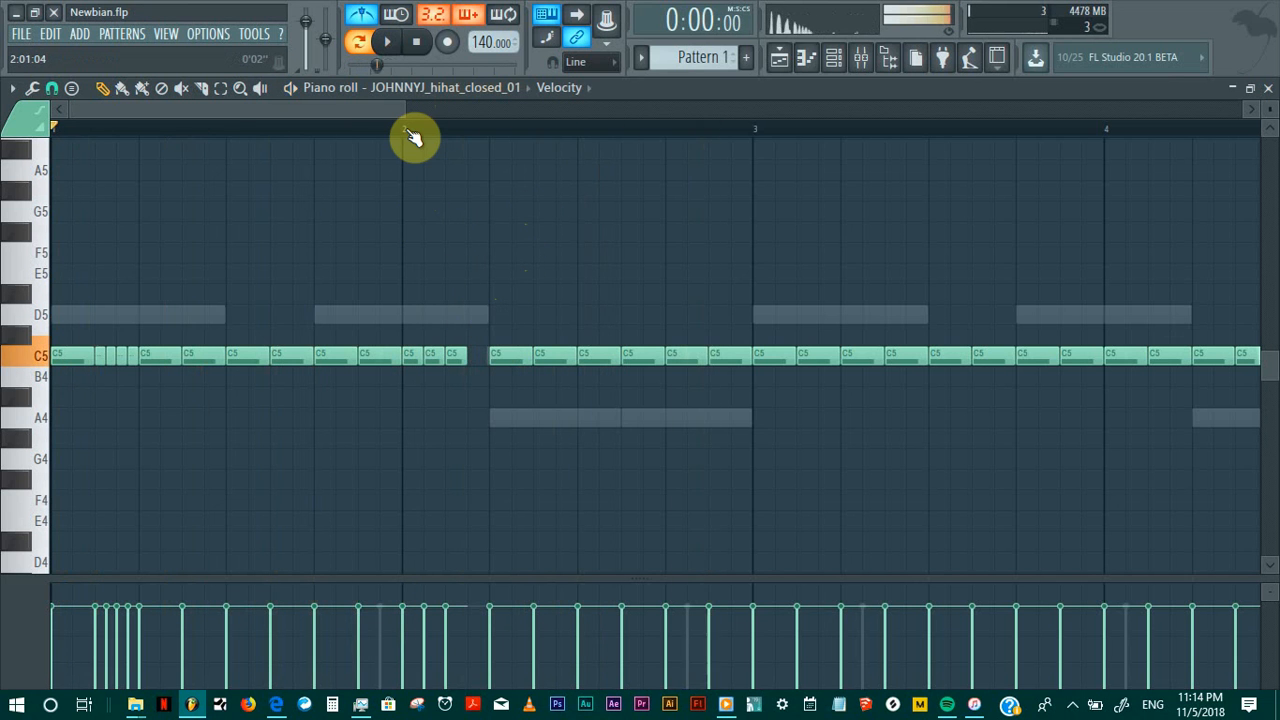
Step: Spread the three short hi-hat notes at the start of bar 2 evenly across their gap and audition the spacing
scroll(414, 134, up, 4)
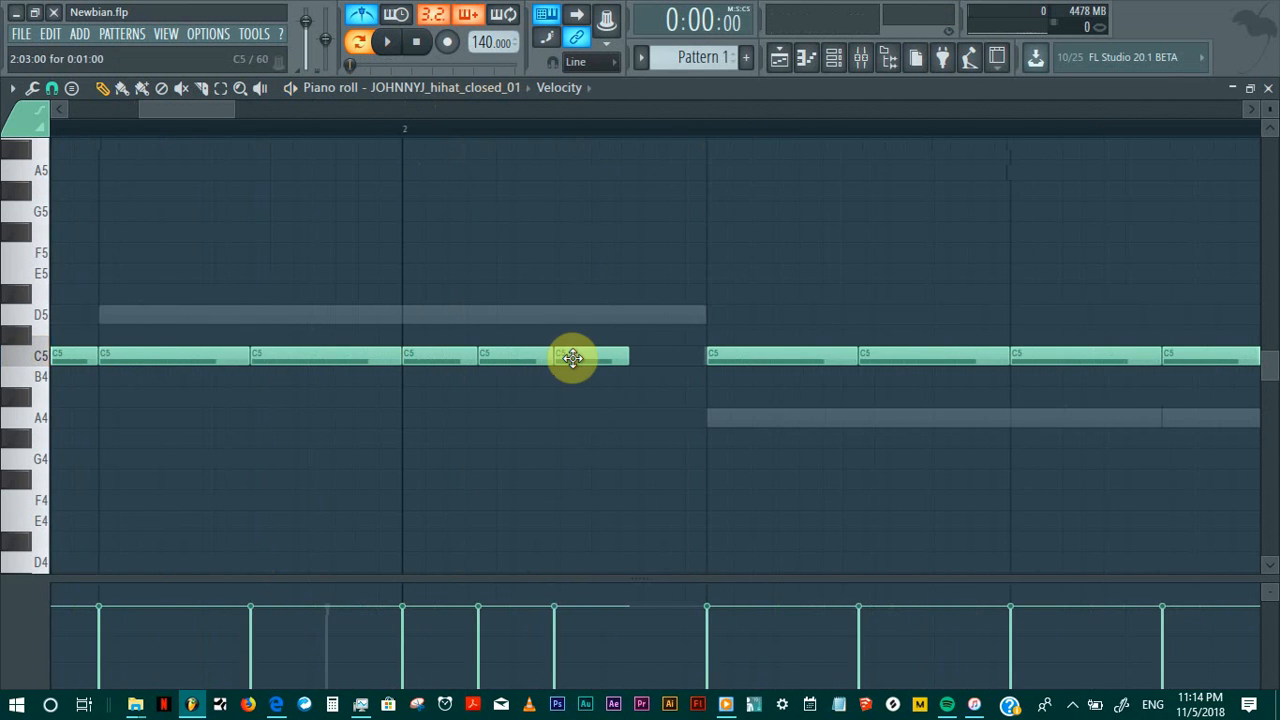
drag(571, 357, 598, 344)
mouse_move(614, 349)
mouse_down()
mouse_move(626, 349)
mouse_move(602, 359)
mouse_up()
drag(514, 358, 540, 360)
drag(613, 359, 626, 360)
key(space)
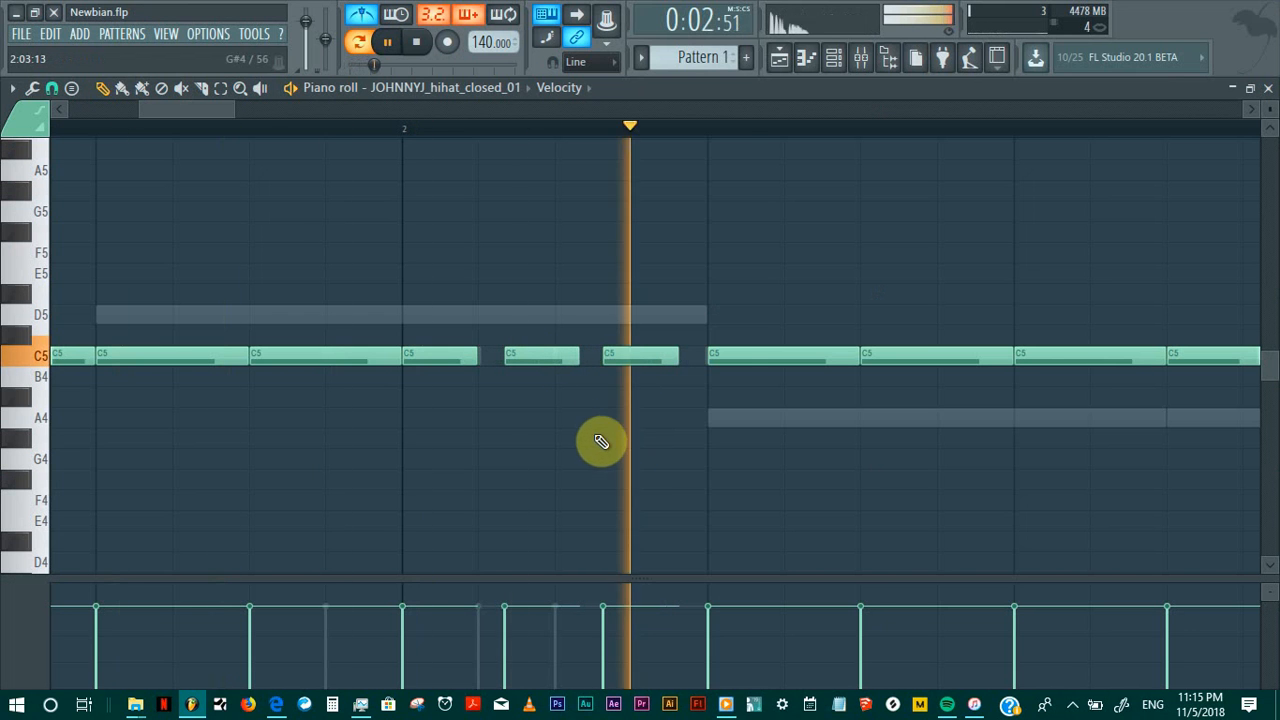
key(space)
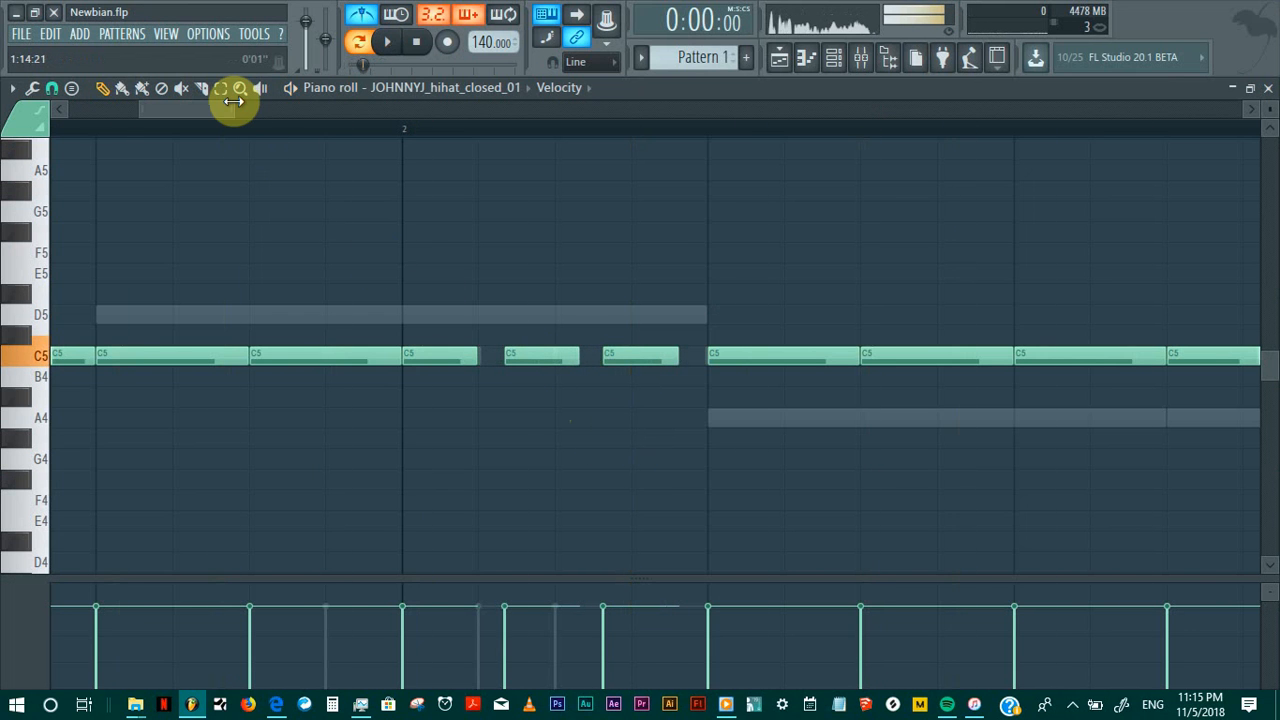
Step: Replace the last two hi-hat notes of bar 2 with a copy of the bar's opening three-note group, and audition it
drag(233, 100, 345, 100)
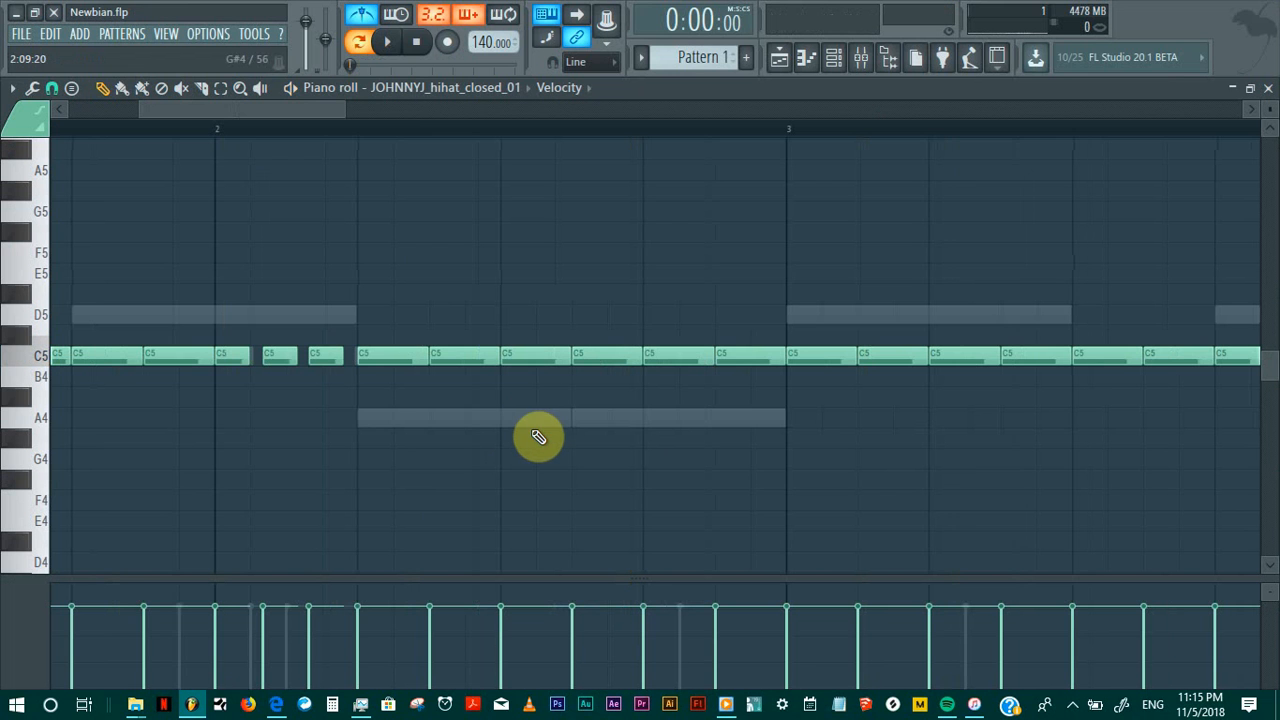
key(space)
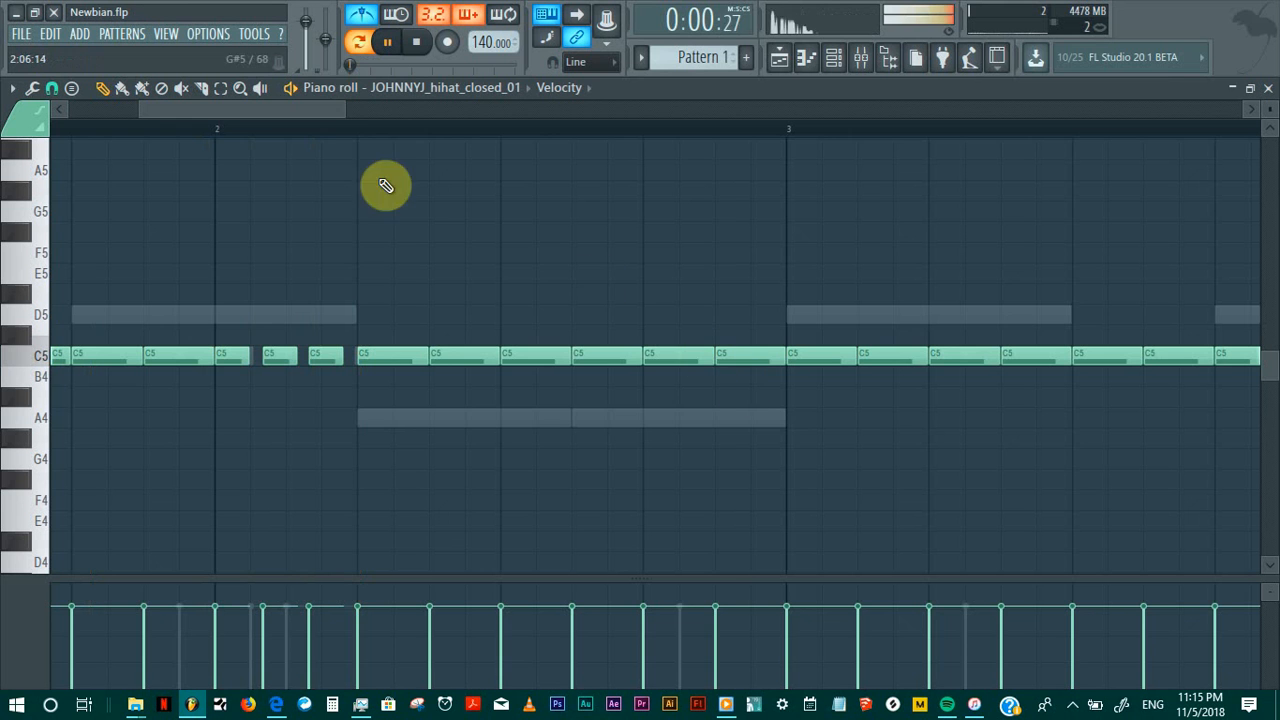
drag(343, 106, 477, 134)
key(space)
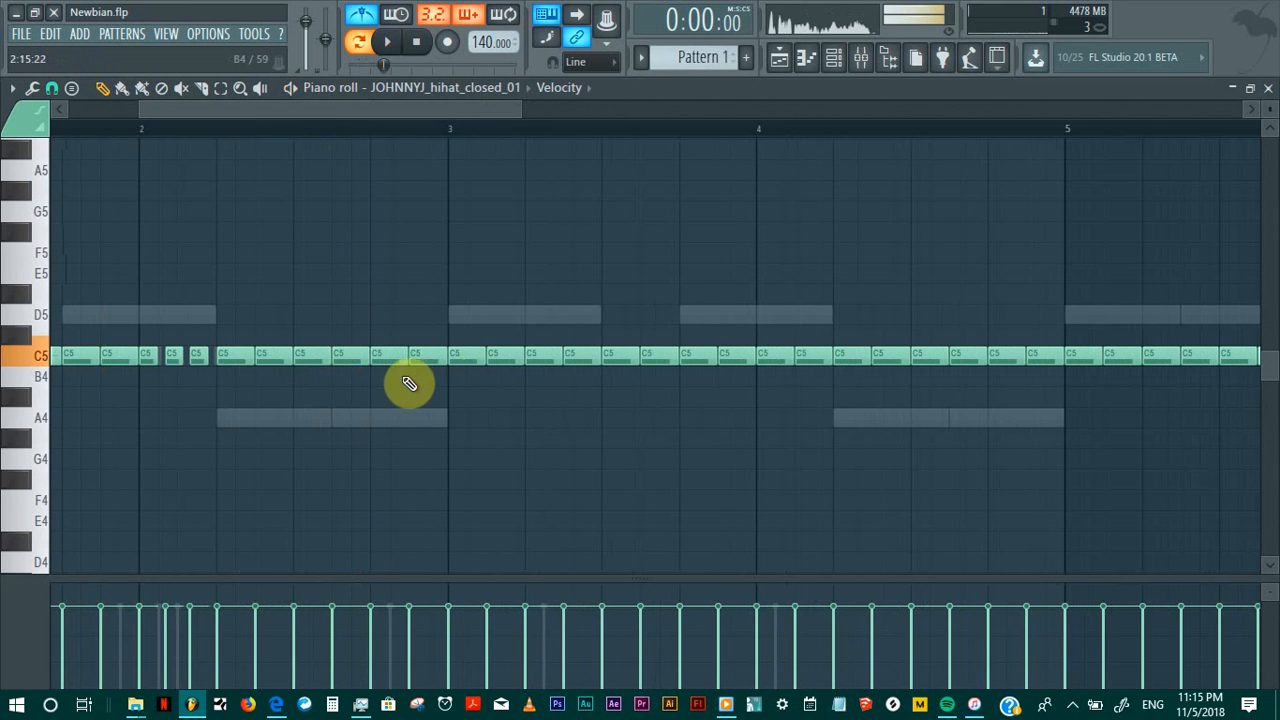
right_click(398, 361)
right_click(426, 360)
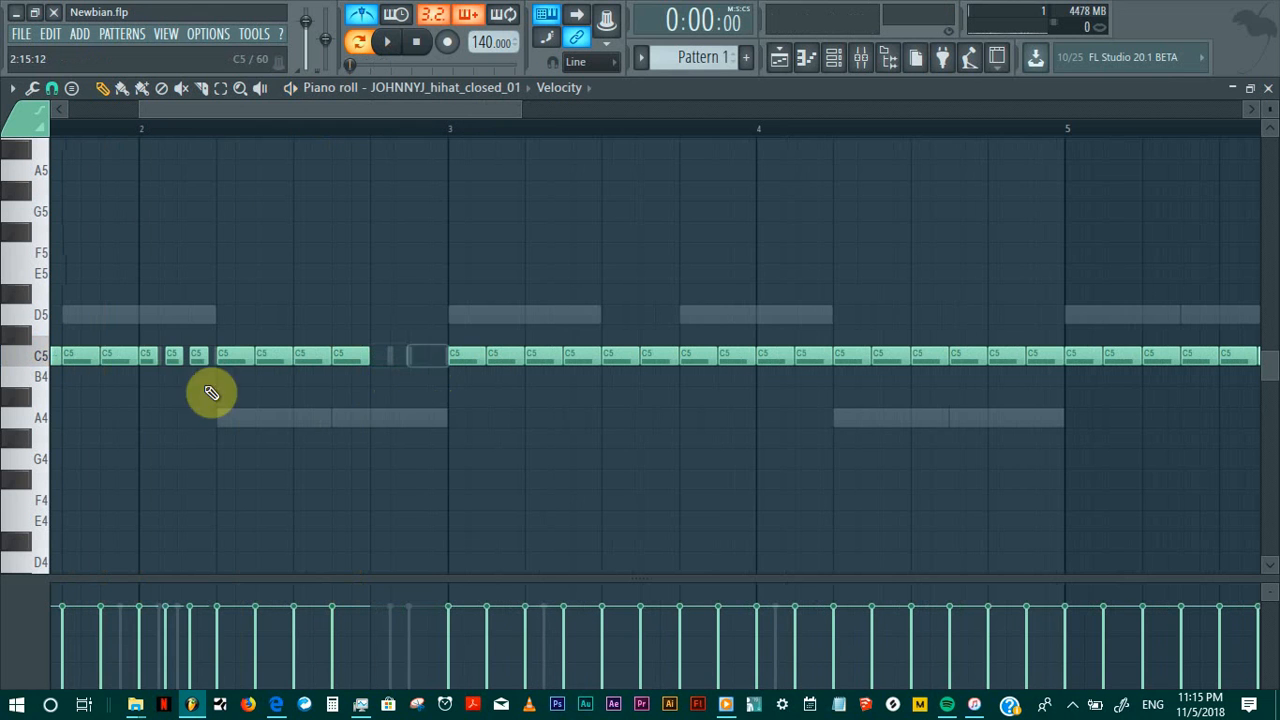
drag(143, 390, 382, 356)
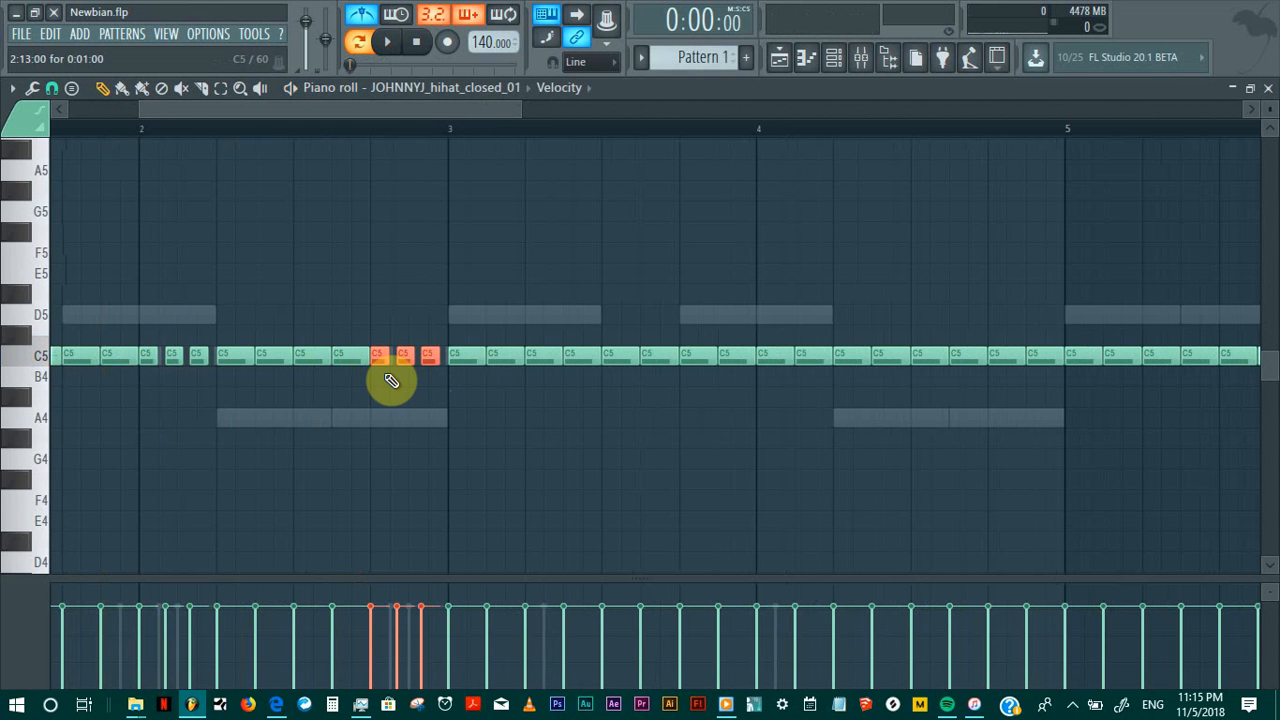
key(space)
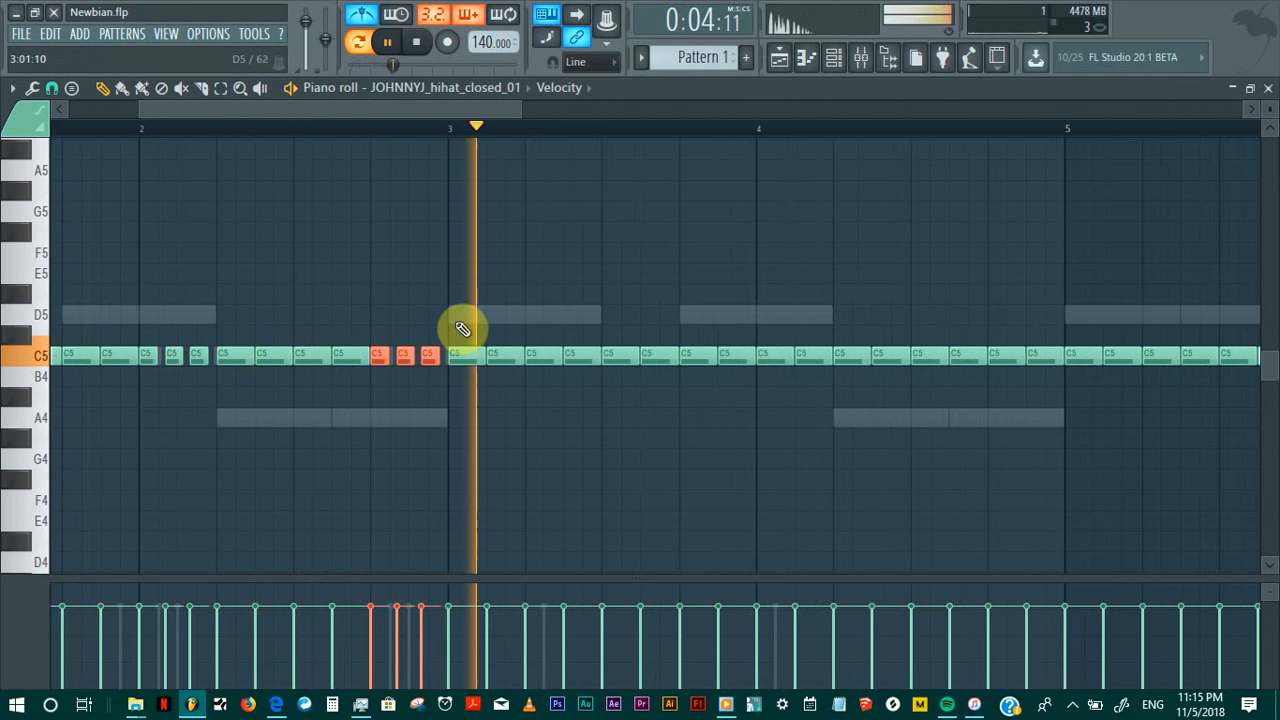
key(space)
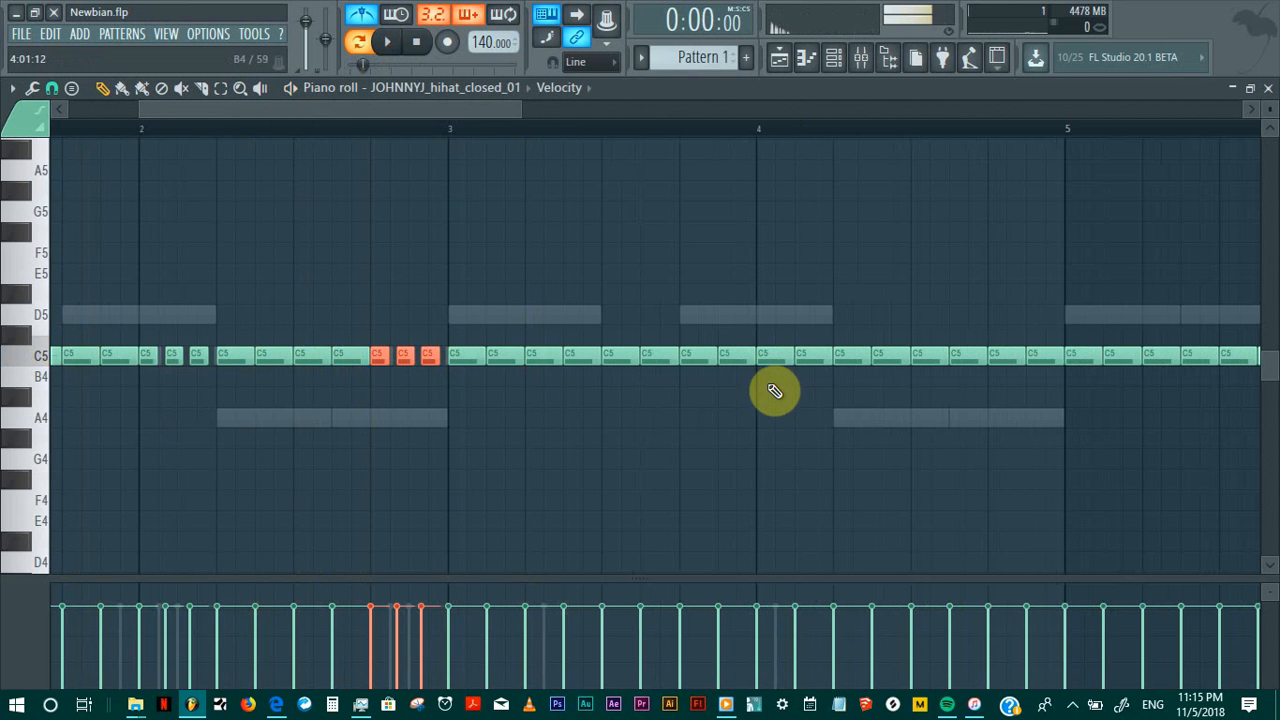
Step: Try splitting the first hi-hat note of bar 4 with the arpeggiator at different time multipliers, and audition the pattern
key(space)
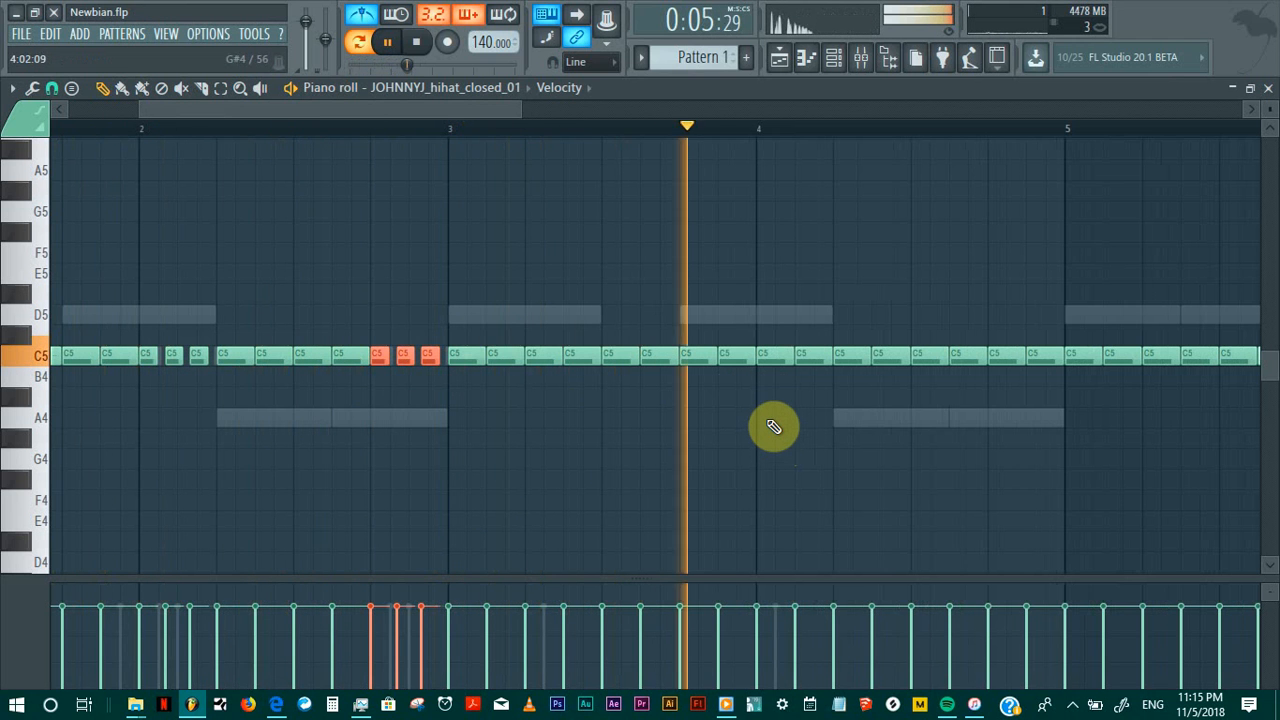
key(space)
click(770, 355)
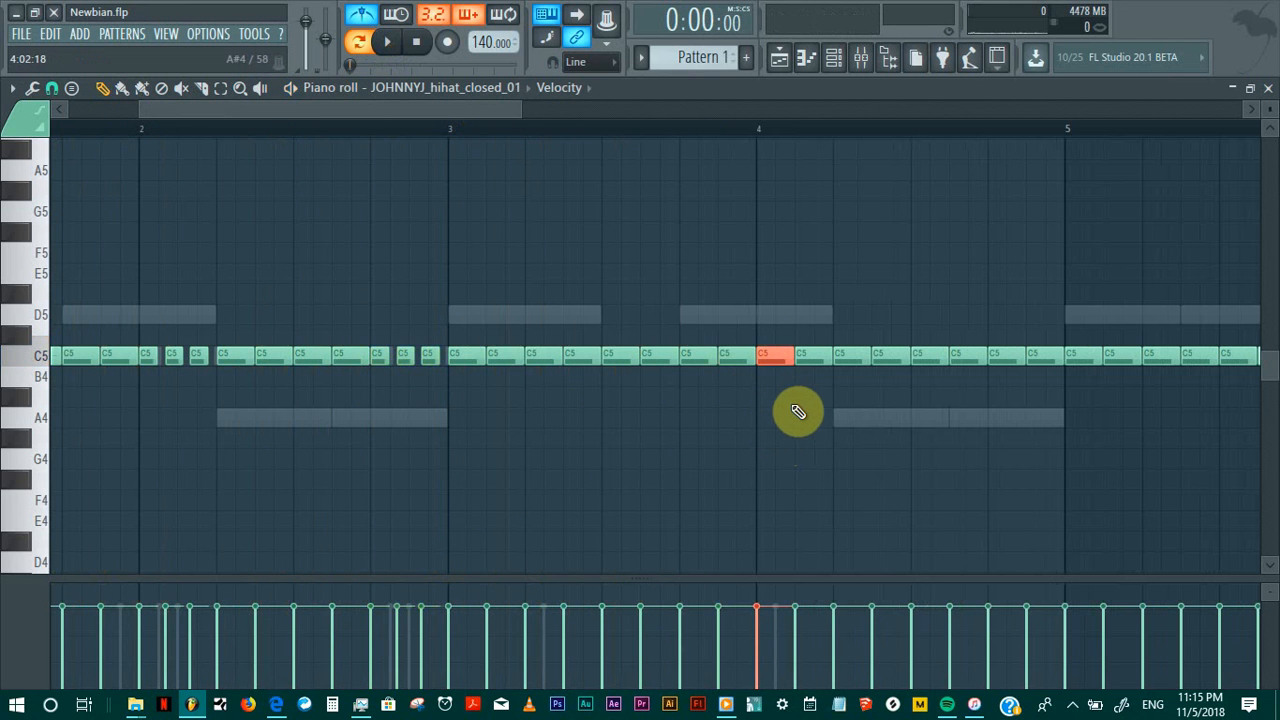
key(alt+a)
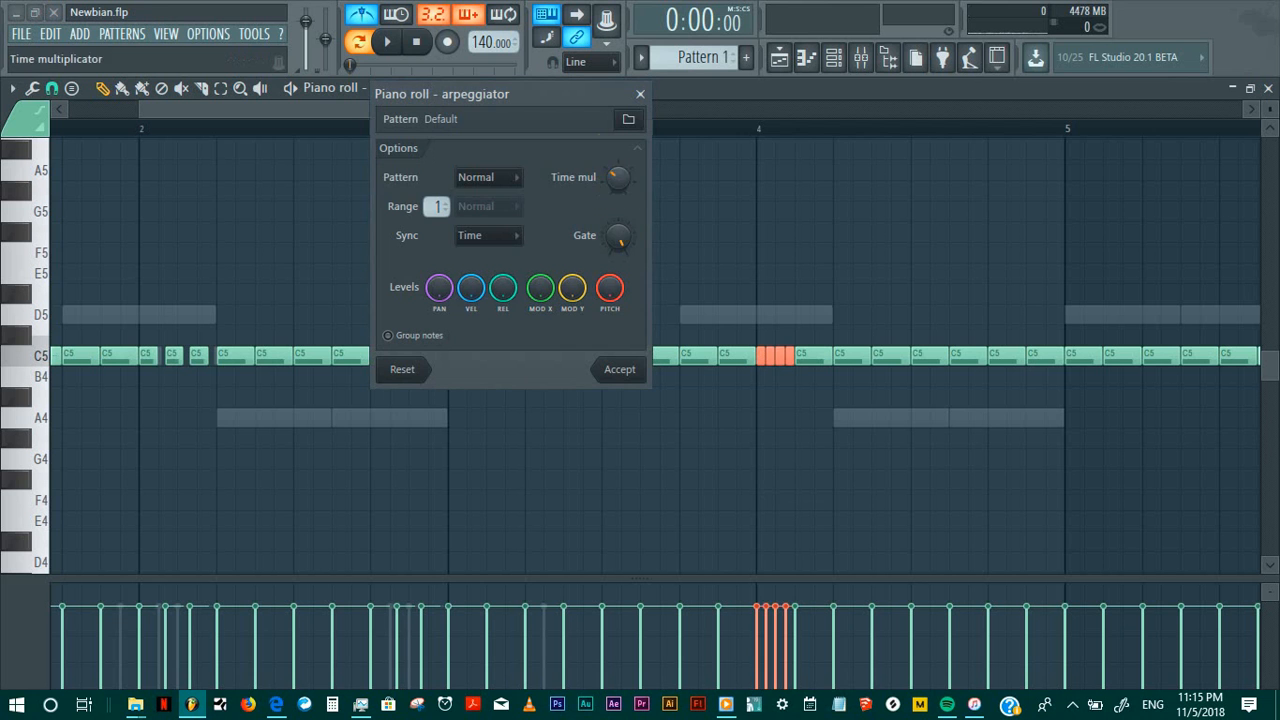
key(space)
click(622, 369)
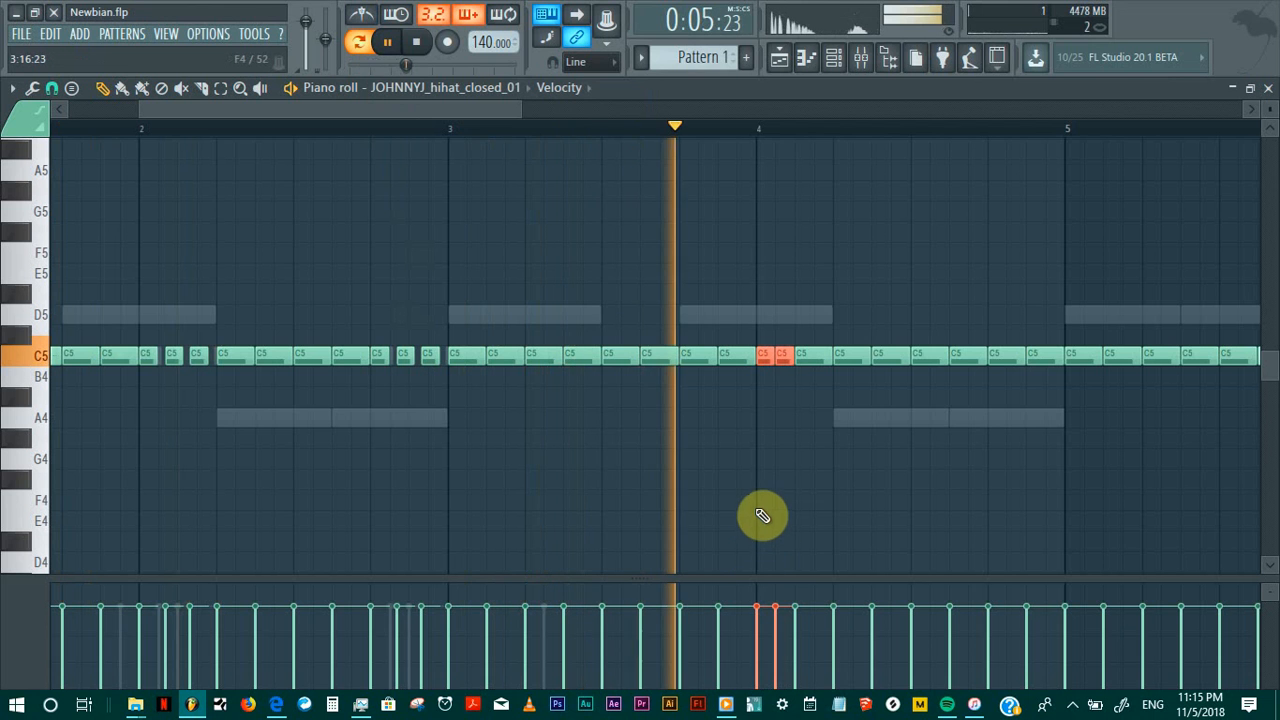
key(space)
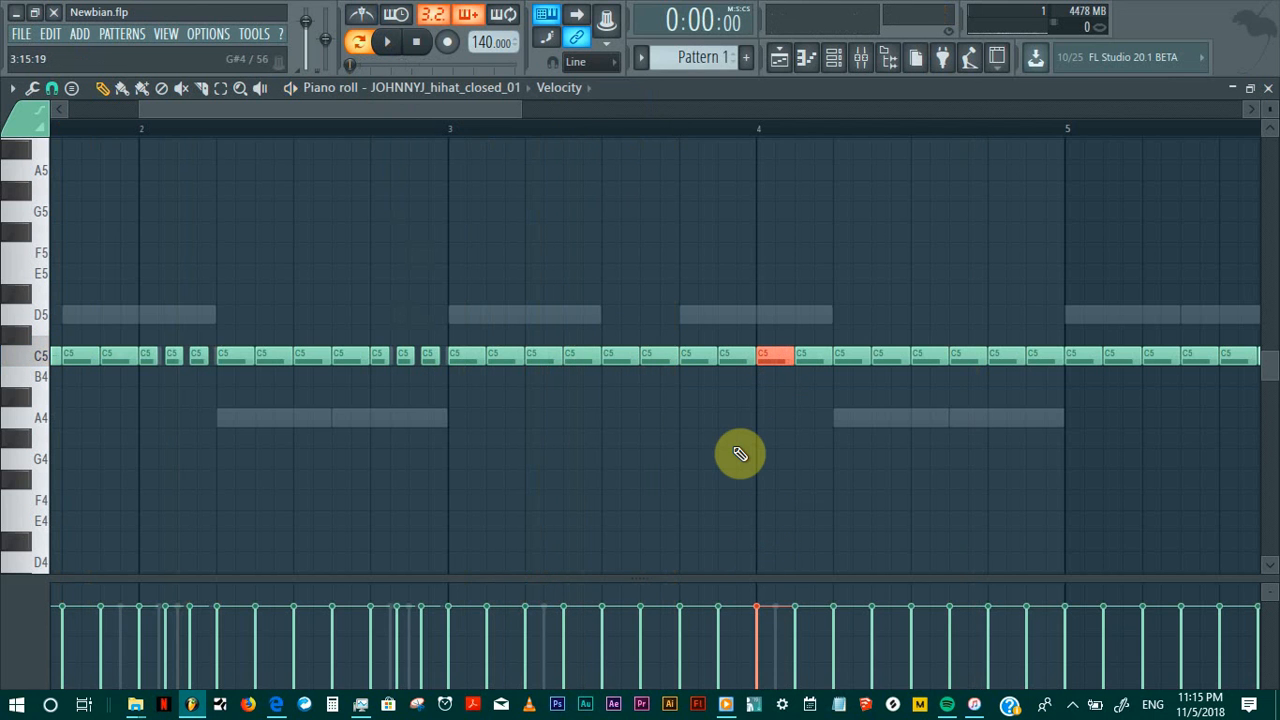
key(alt+a)
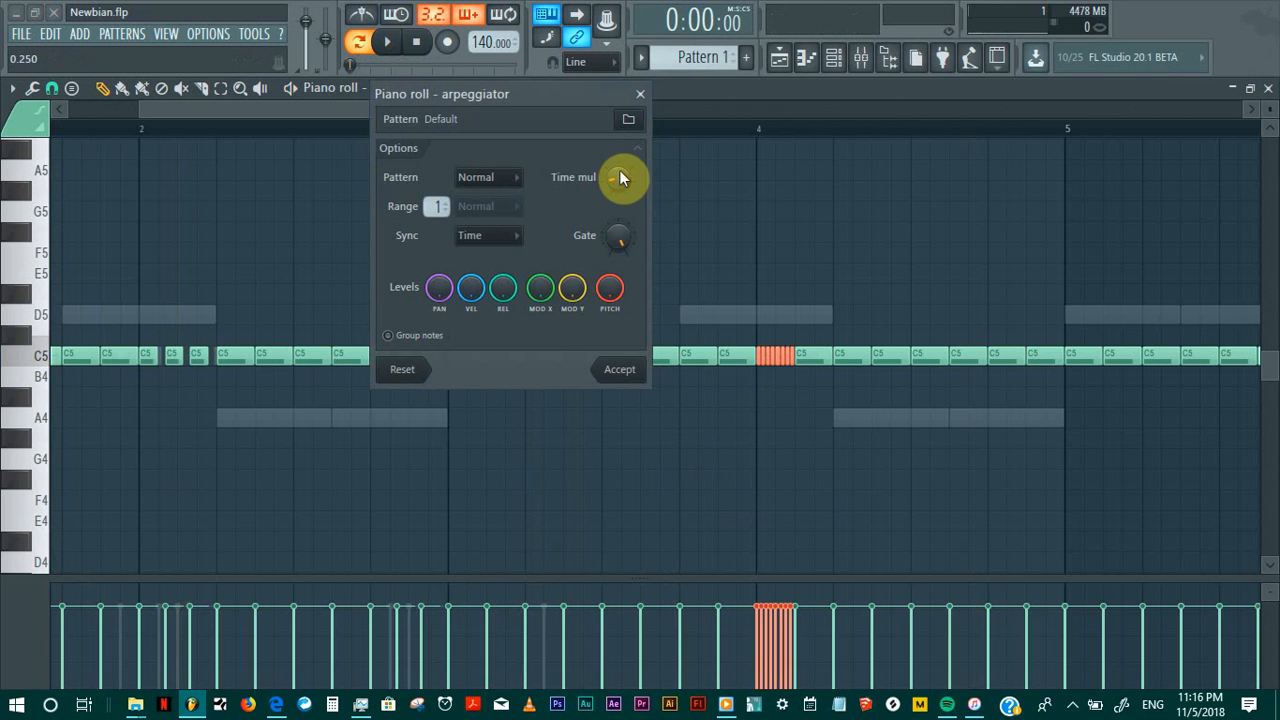
key(Escape)
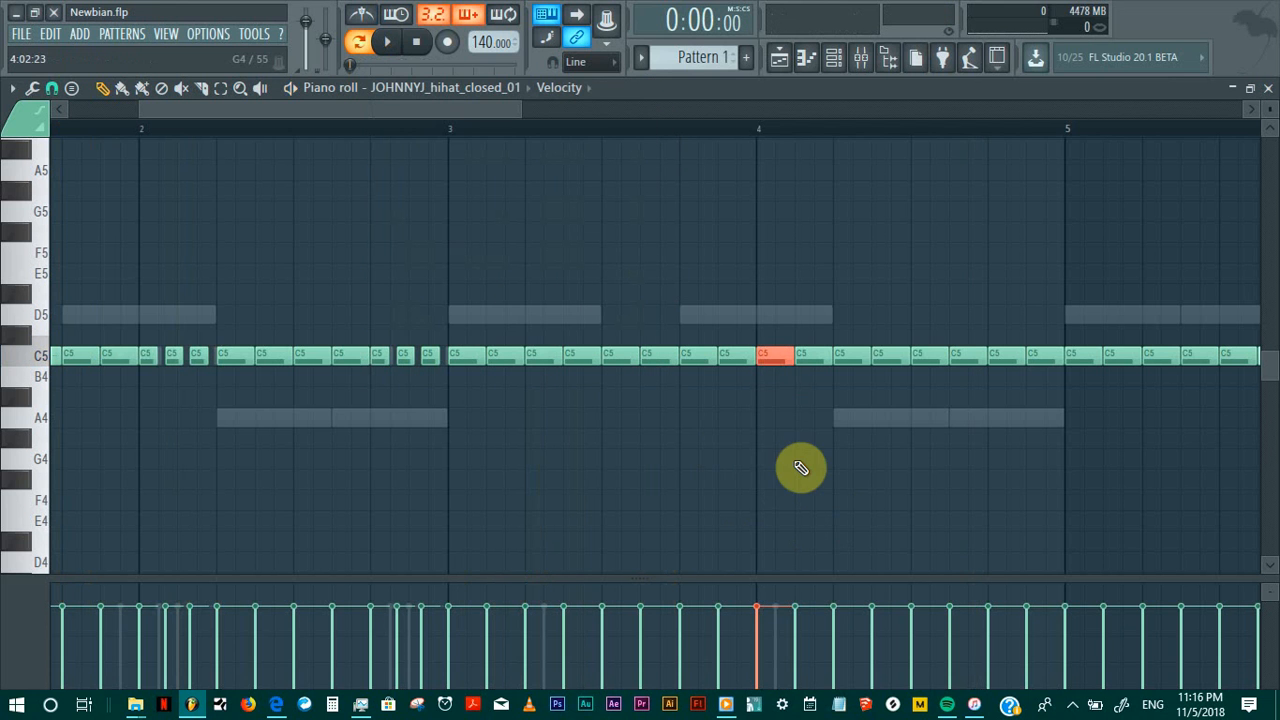
Step: Split the first hi-hat note of bar 4 into eight with the arpeggiator's time multiplier, auditioning the roll
key(alt+a)
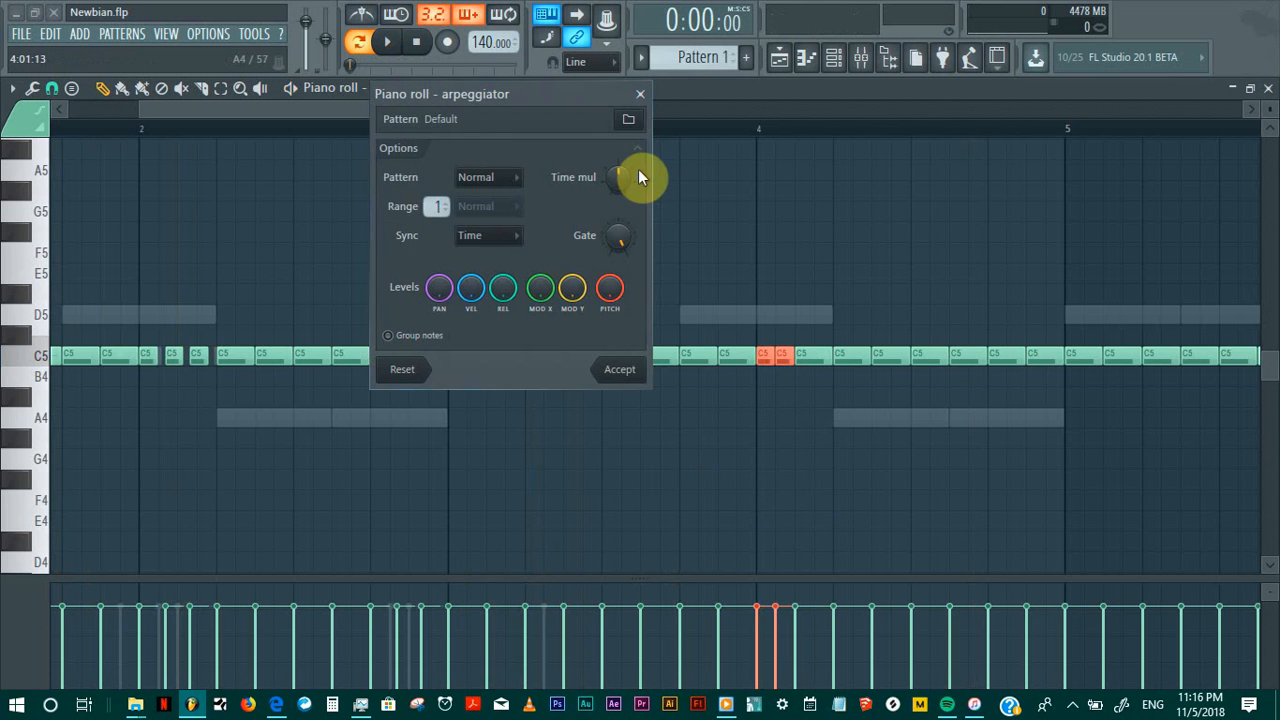
drag(618, 177, 626, 195)
key(space)
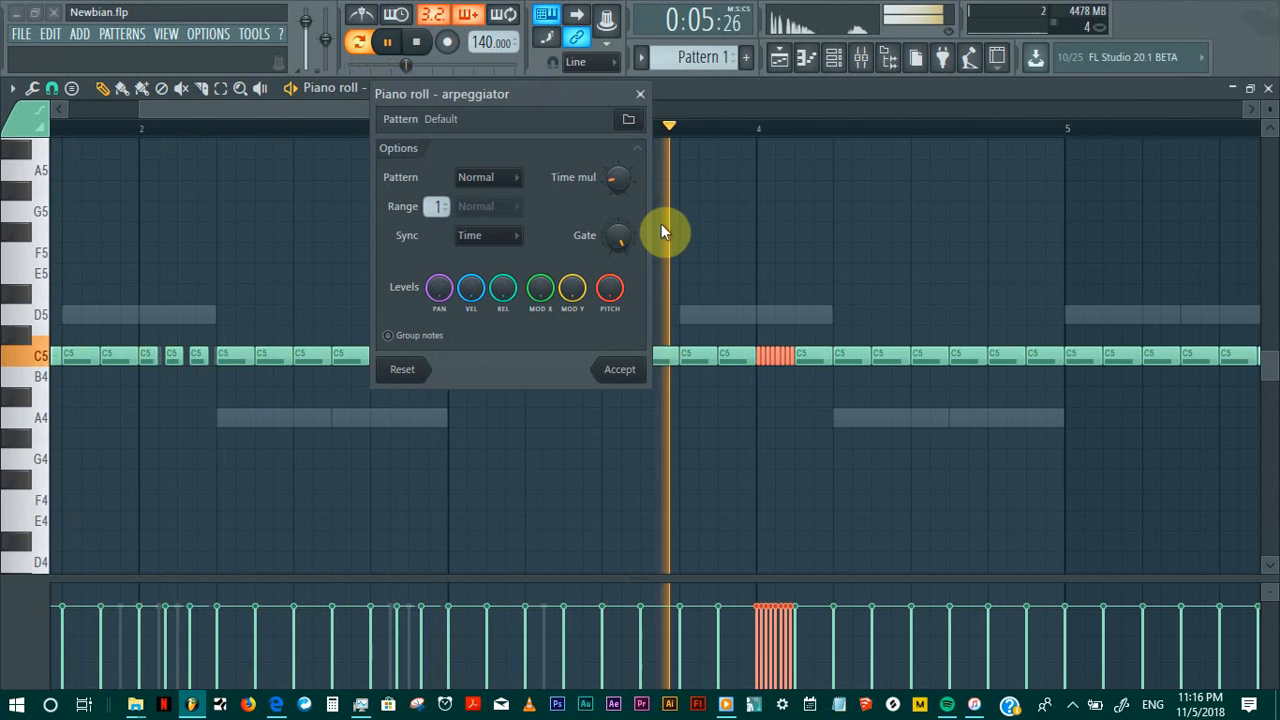
click(620, 371)
key(space)
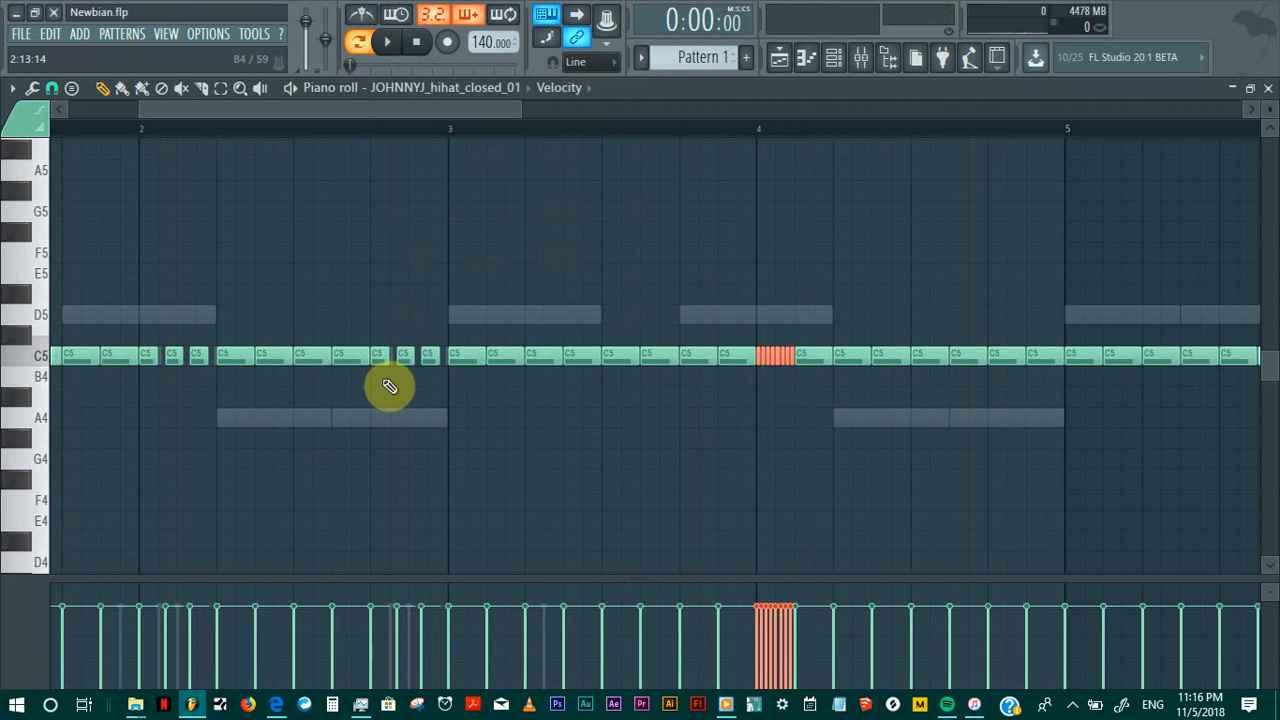
Step: Replace the last two hi-hat notes of bar 4 with a copy of the three-note group from the end of bar 2
drag(385, 388, 434, 354)
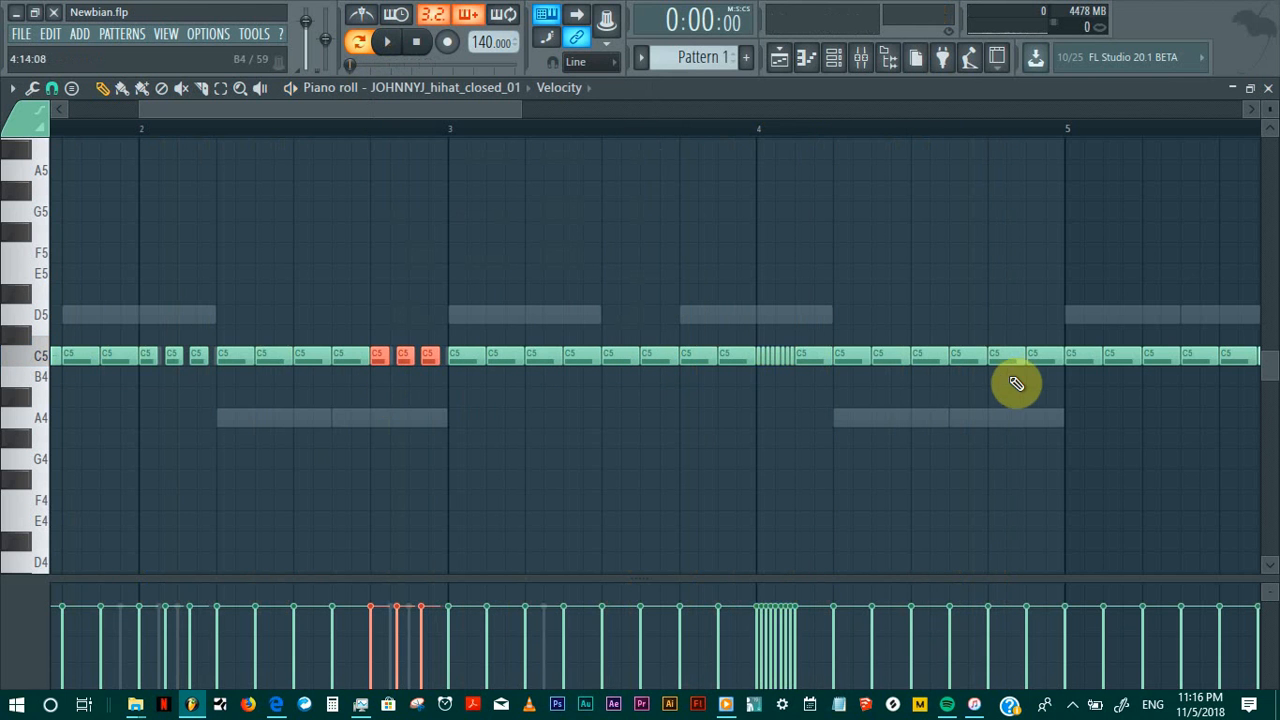
right_click(997, 375)
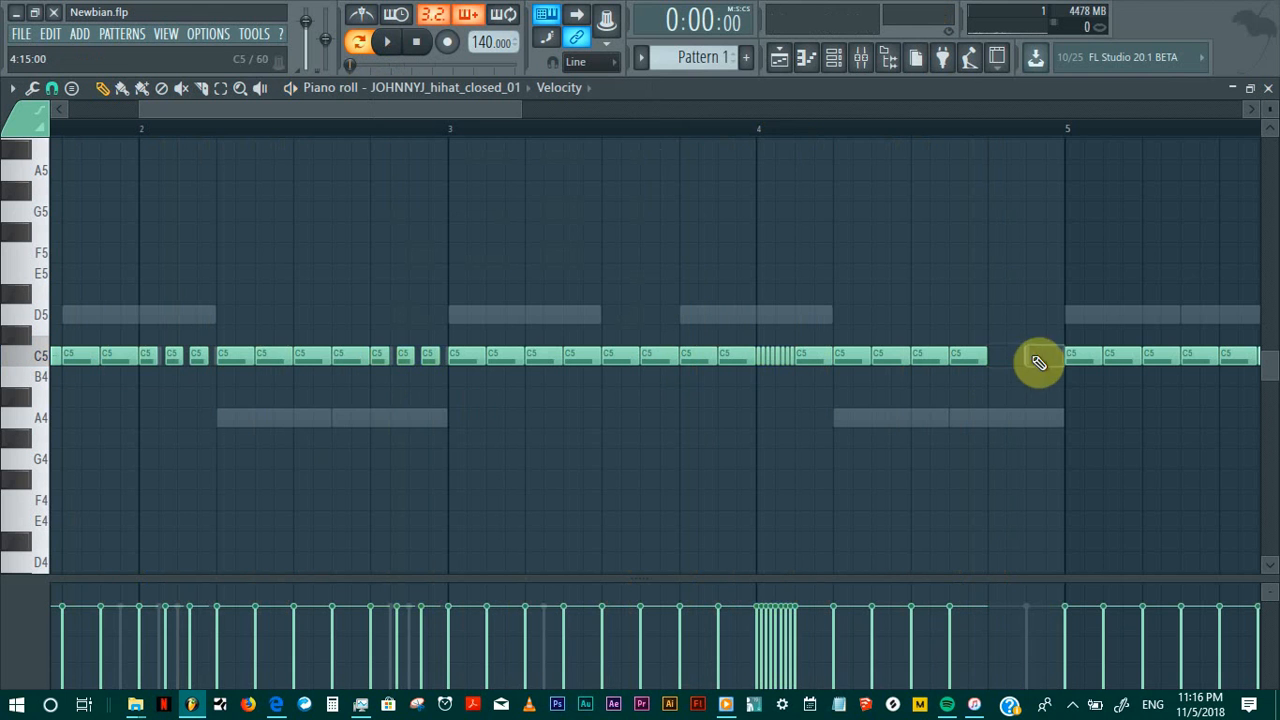
right_click(1034, 357)
drag(397, 388, 395, 391)
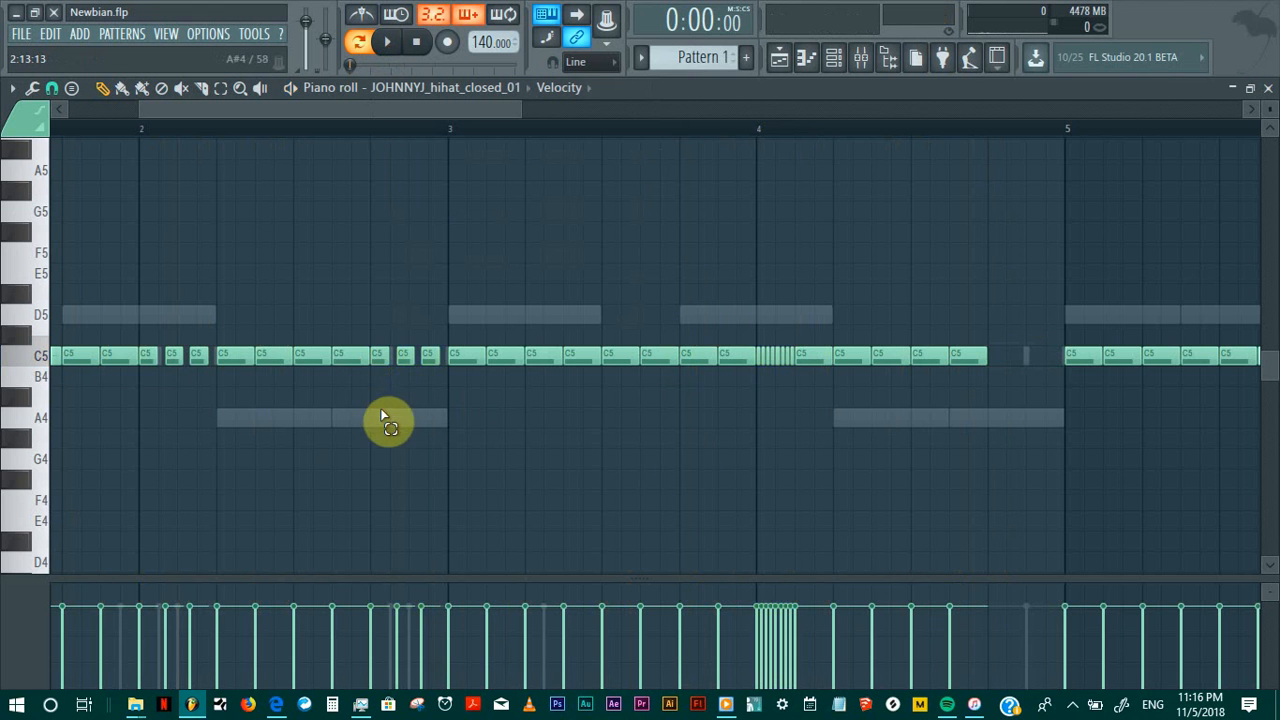
drag(431, 336, 1010, 395)
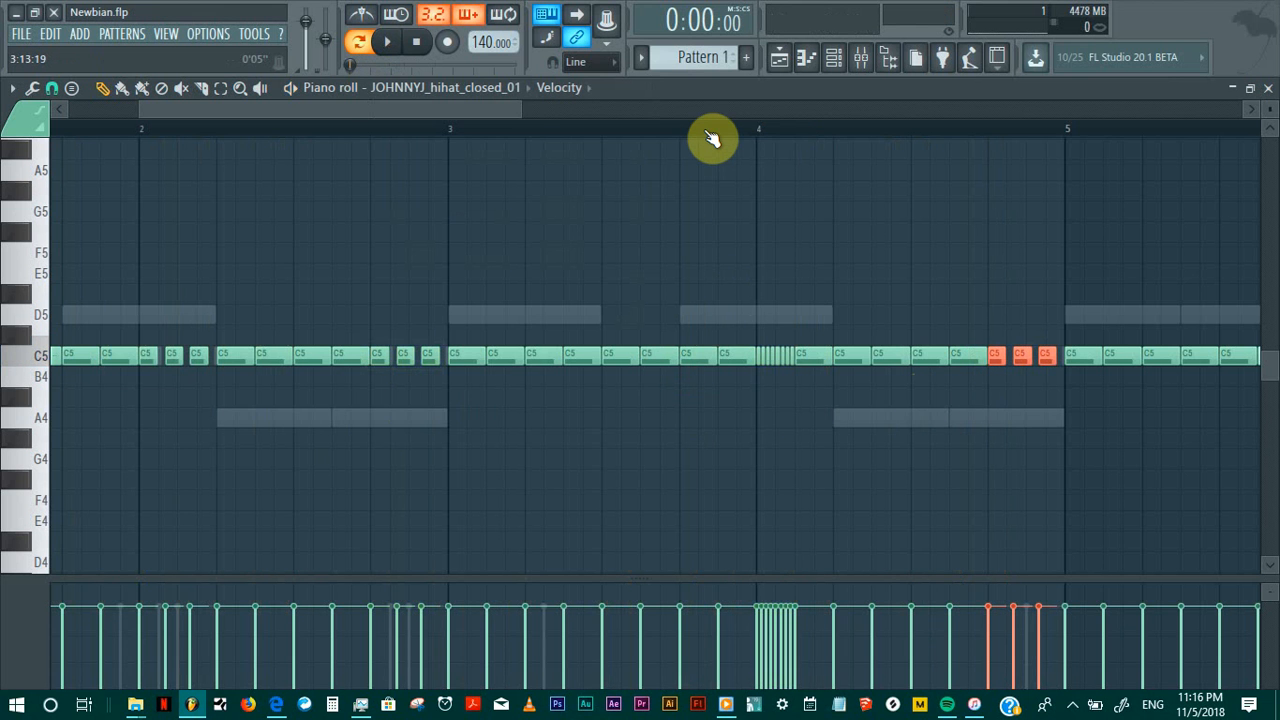
Step: Lower the velocity of every second regular hi-hat note in bar 1 after the roll, keeping the notes between them loud
drag(510, 108, 236, 149)
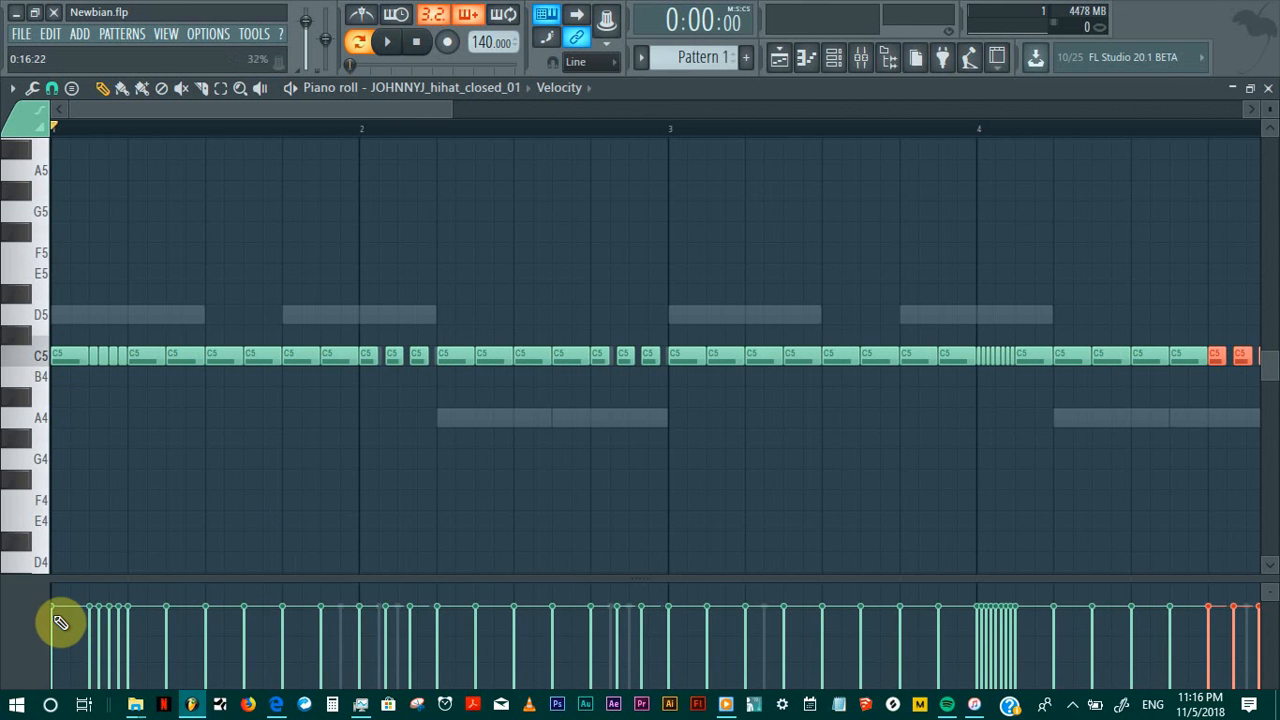
ctrl+click(217, 517)
drag(62, 635, 71, 616)
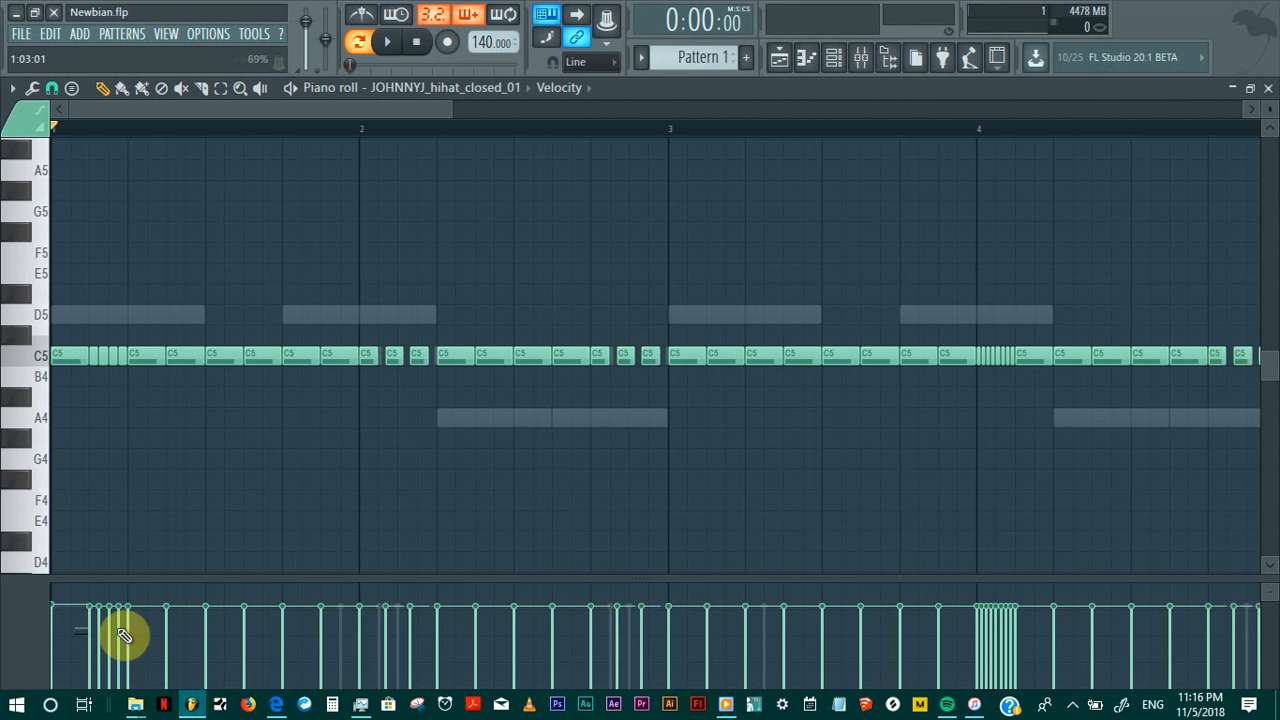
click(174, 651)
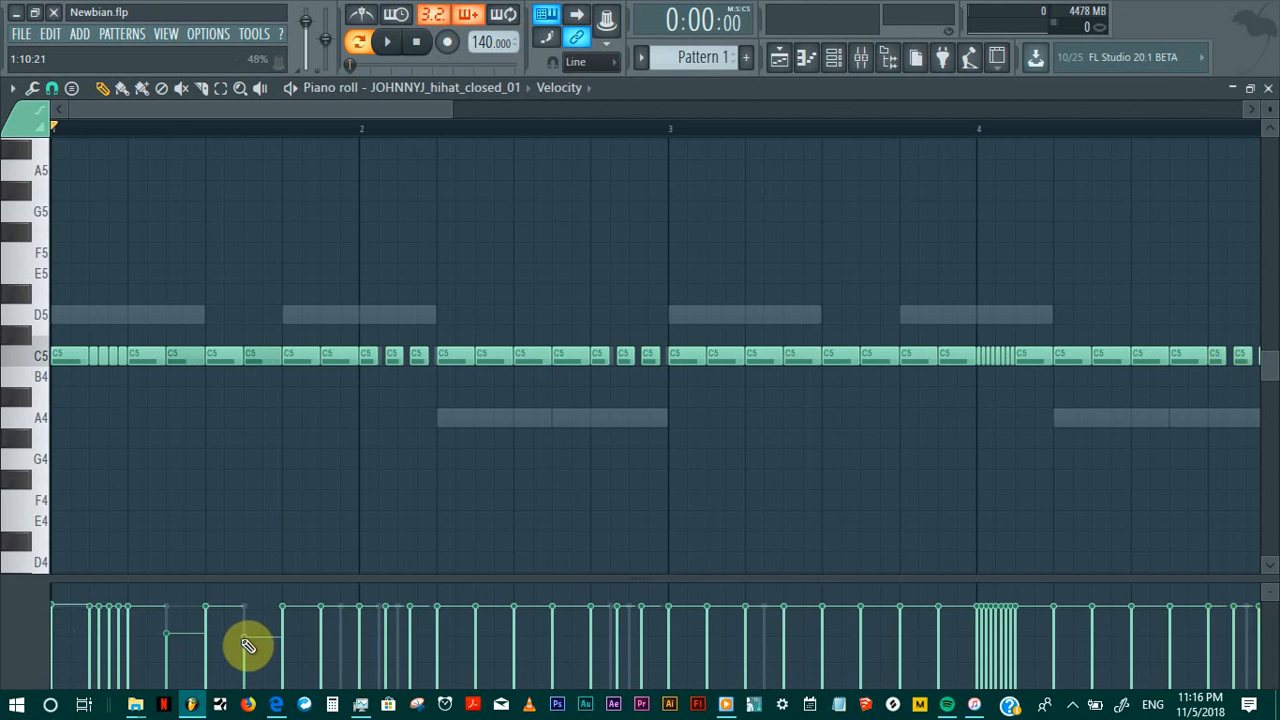
click(324, 636)
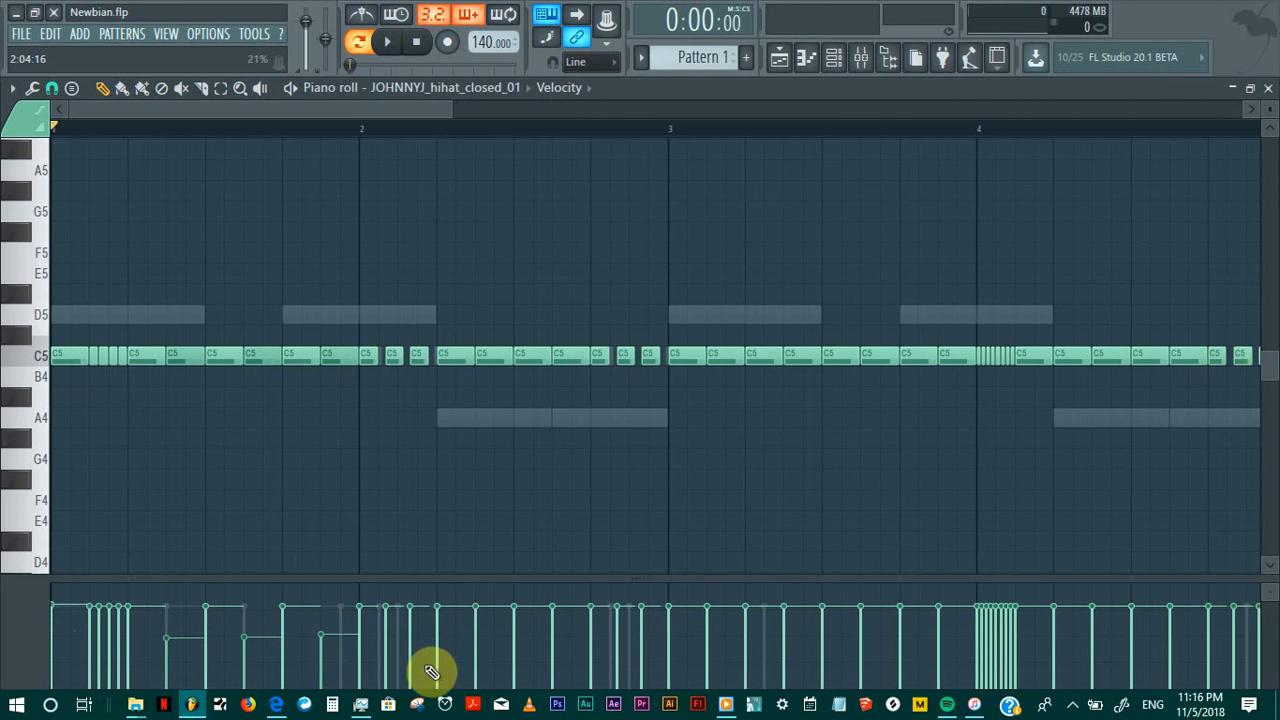
Step: Shape the velocities of the four-note roll in bar 1 into a rising ramp and audition it
drag(94, 634, 104, 635)
key(space)
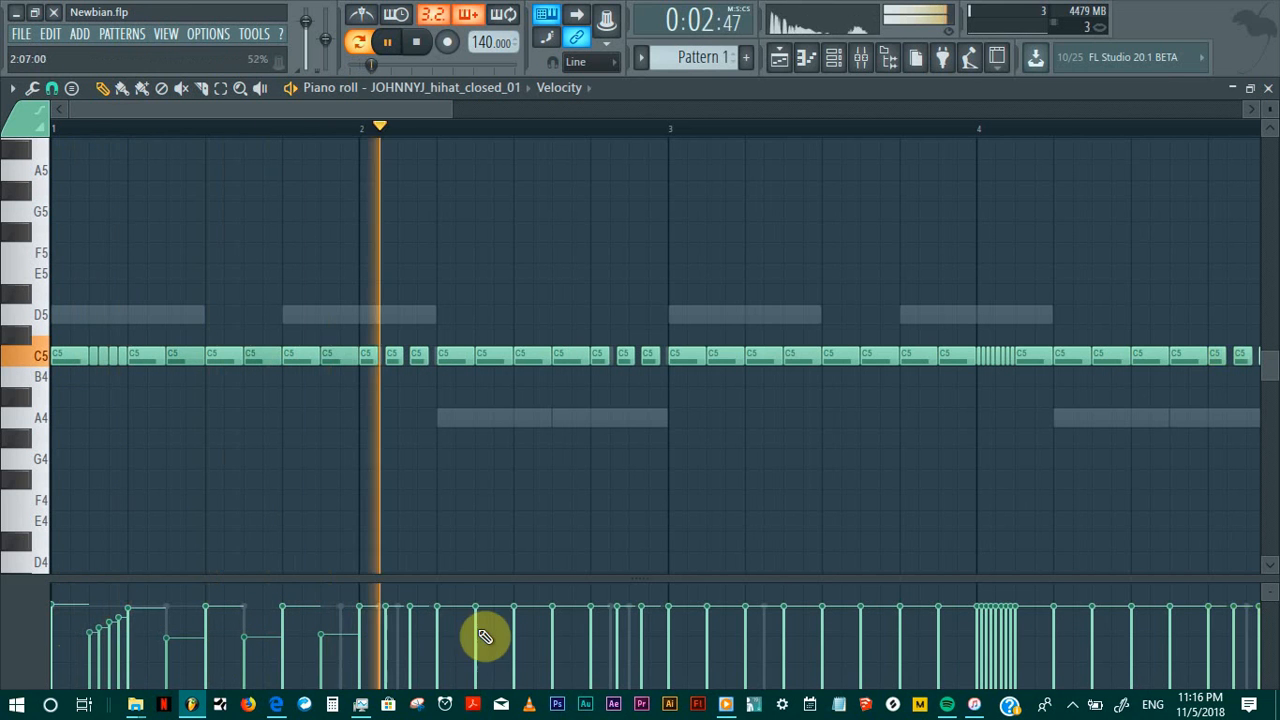
key(space)
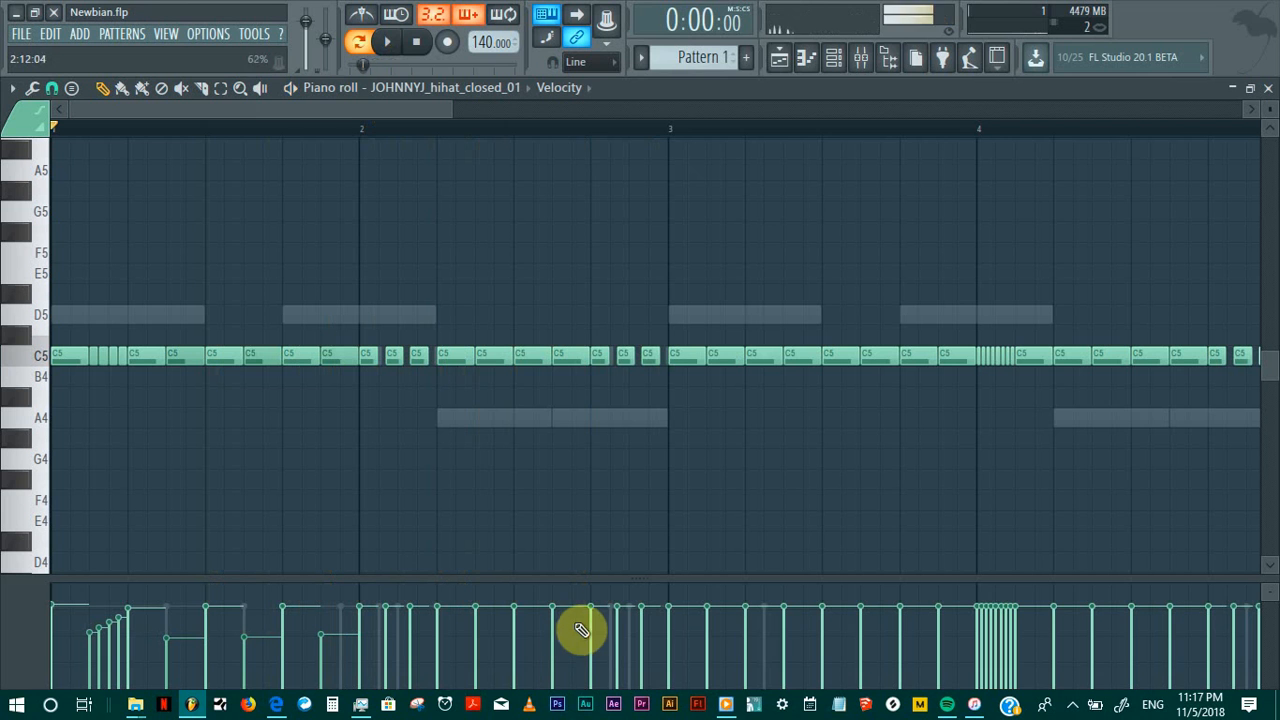
Step: Give the three-note hi-hat groups at the ends of bars 2 and 4 rising velocities, and play the pattern
mouse_move(591, 648)
mouse_down()
mouse_move(626, 617)
mouse_move(615, 638)
mouse_up()
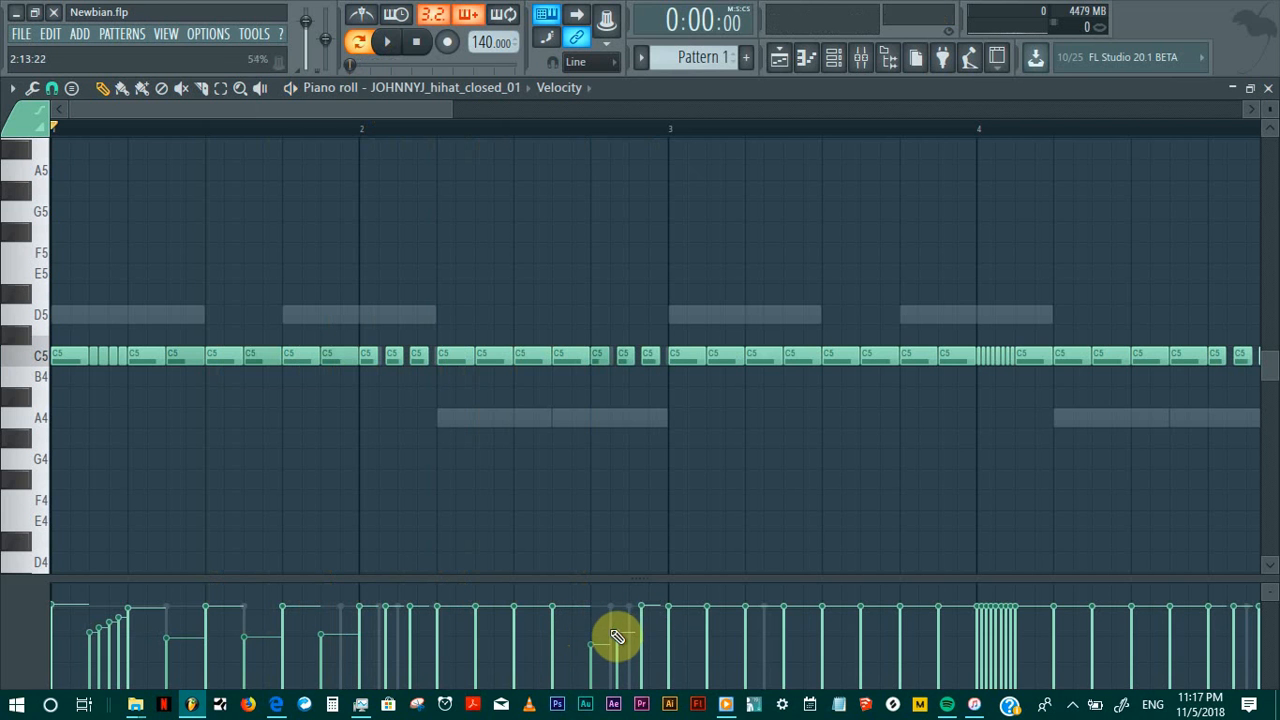
key(space)
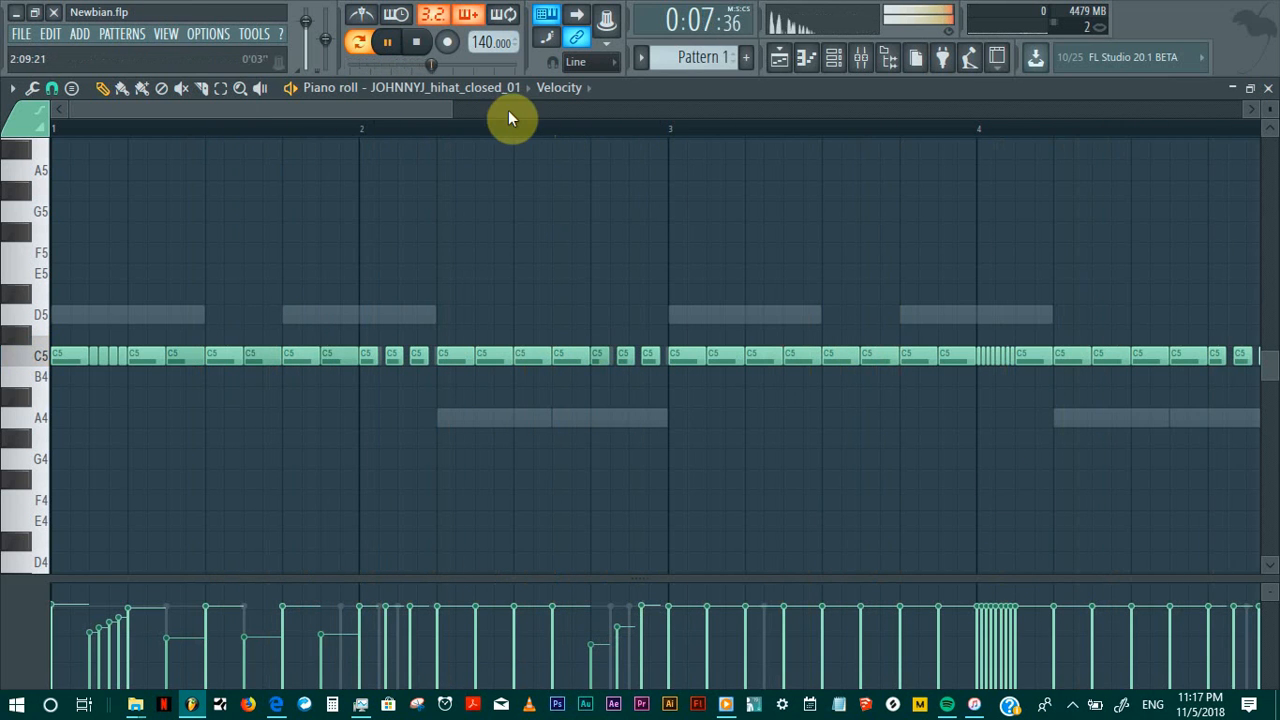
drag(452, 112, 706, 119)
key(space)
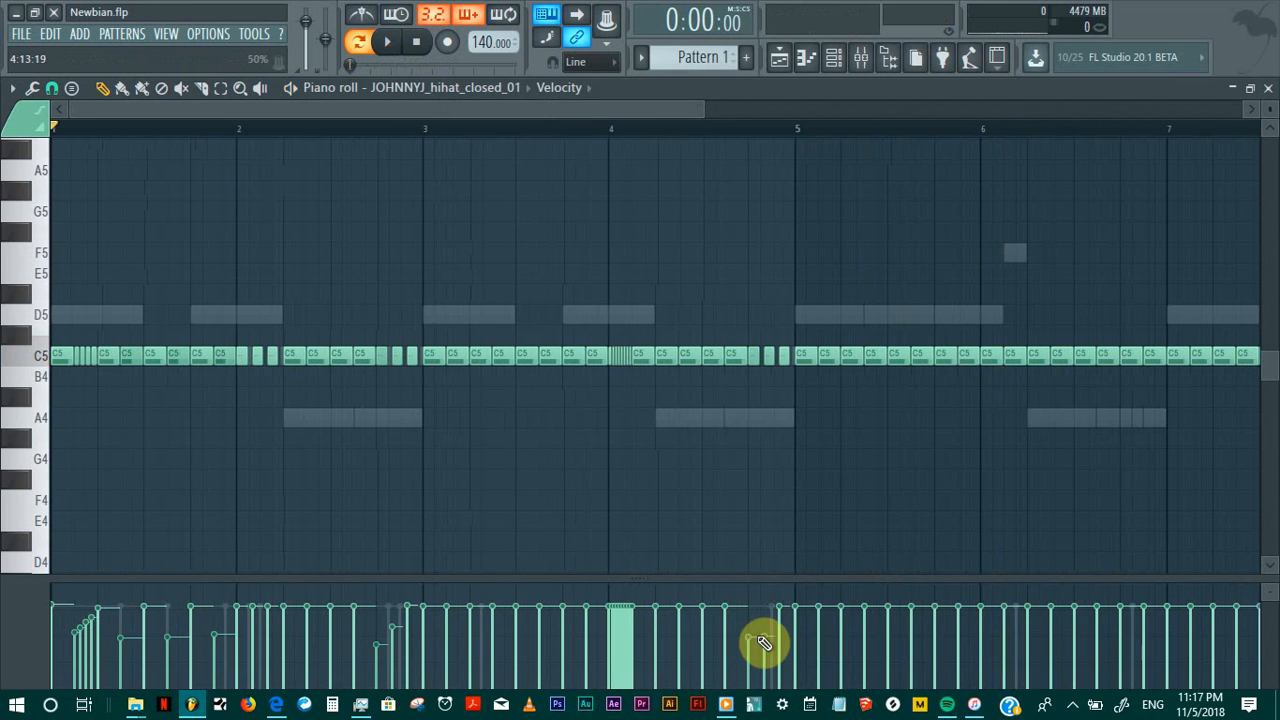
drag(775, 627, 789, 611)
key(space)
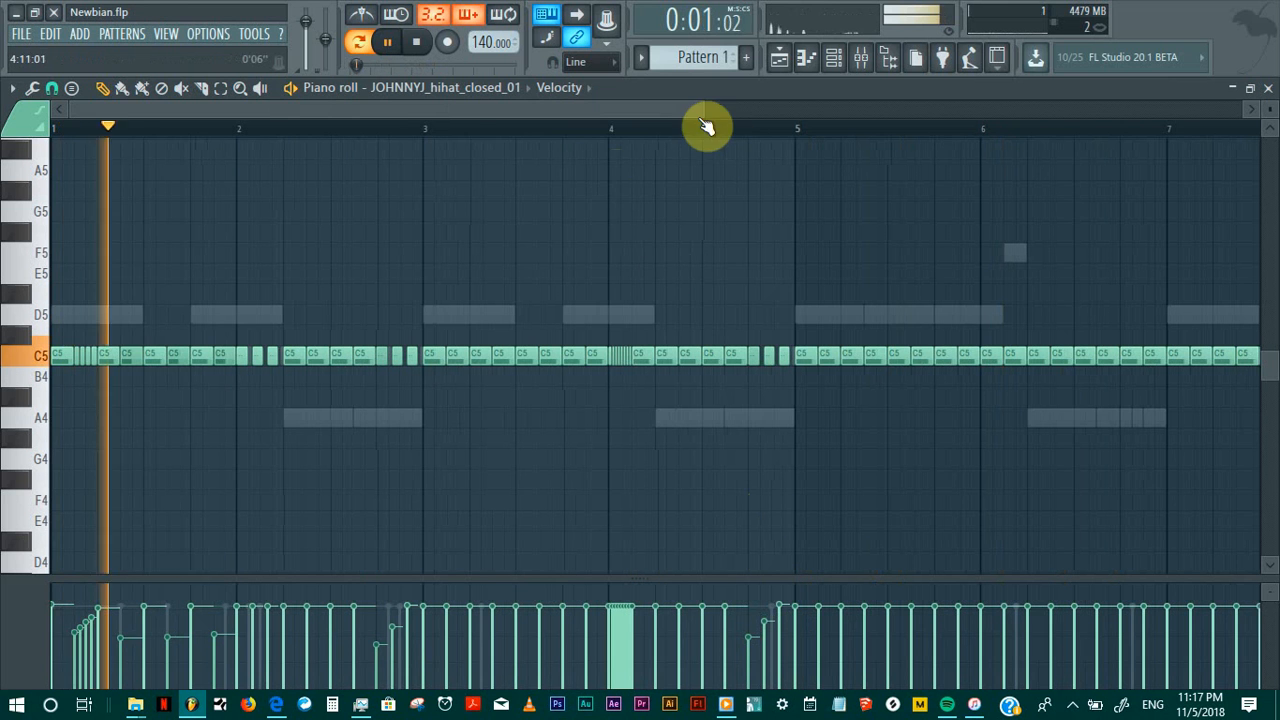
drag(703, 112, 1118, 112)
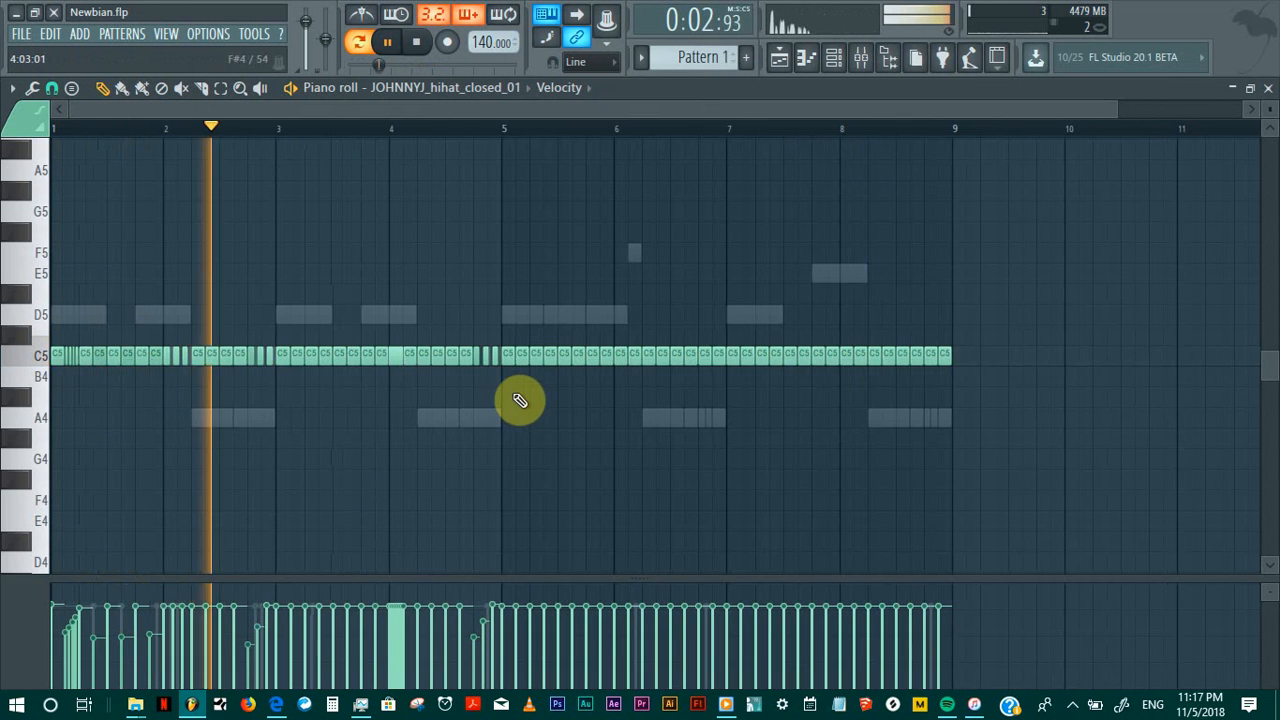
Step: Replace the hi-hat notes of bars 5 to 8 with a copy of bars 1 to 4, and play the pattern from the start
drag(514, 405, 952, 340)
key(space)
key(Delete)
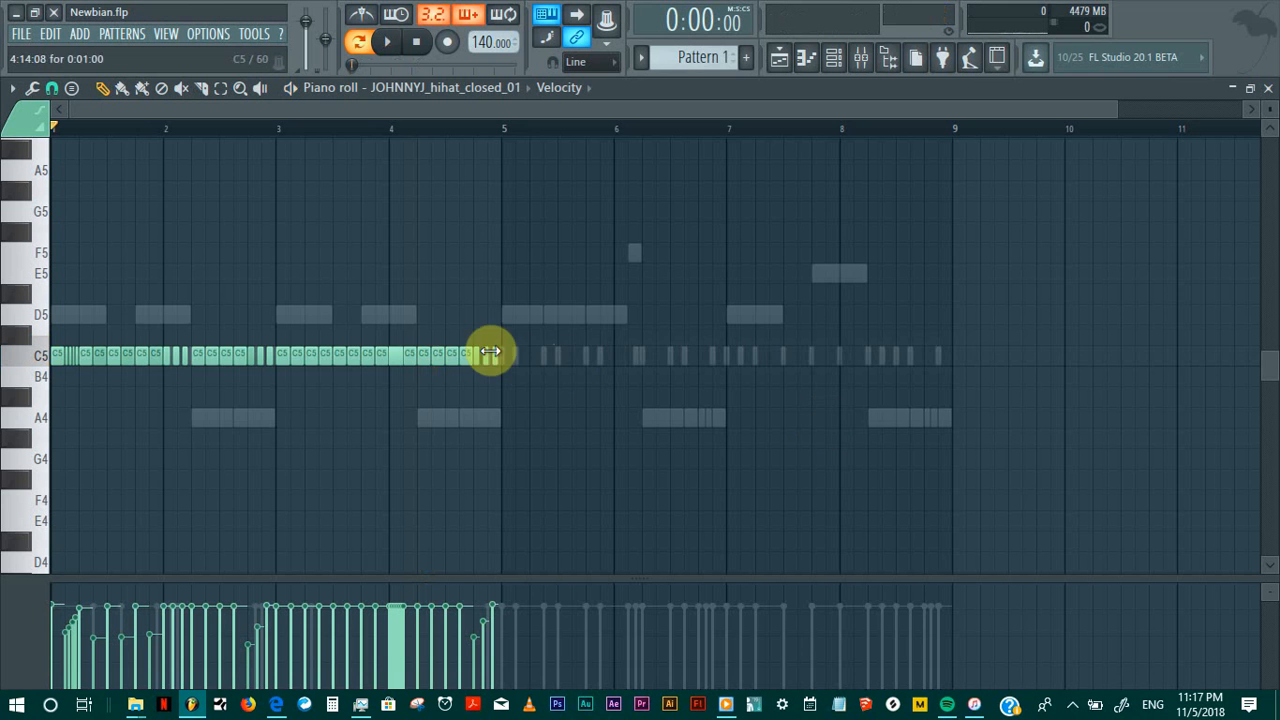
drag(495, 127, 3, 172)
key(ctrl+b)
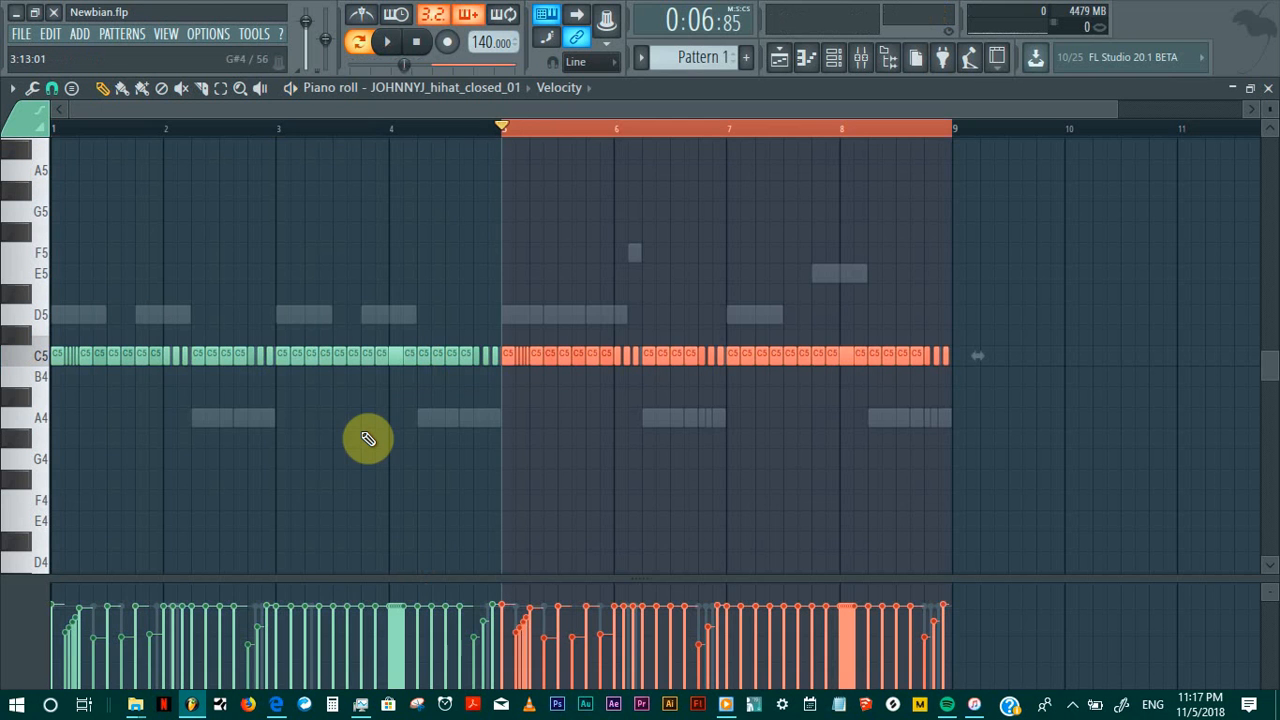
double_click(528, 135)
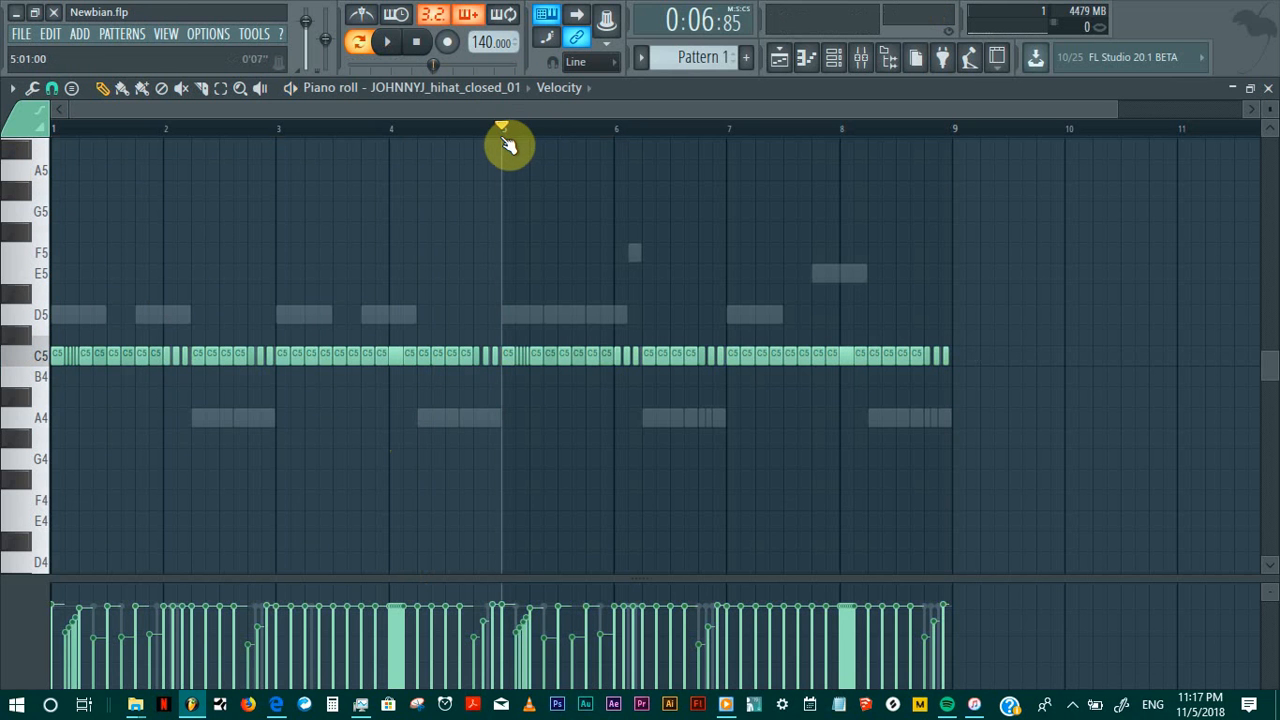
click(51, 135)
key(space)
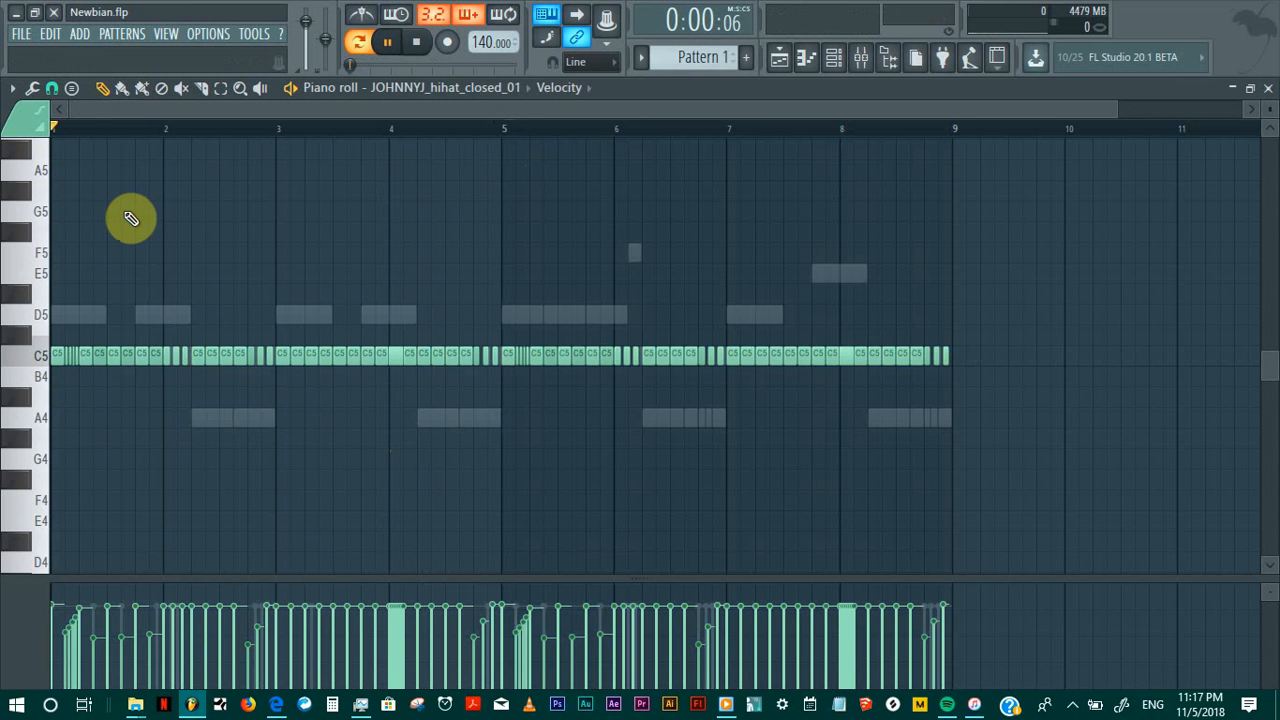
key(space)
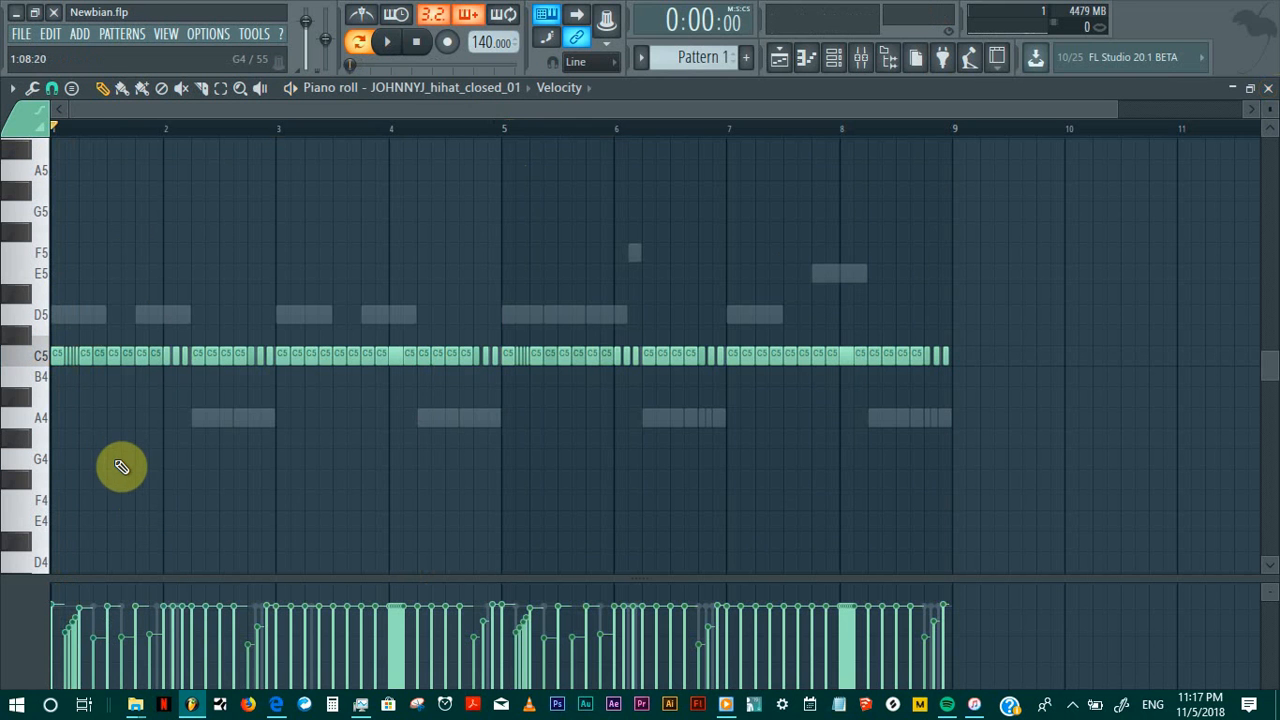
Step: Add a two-step hi-hat note at step 11 of bar 1, lower it to F4 and play the pattern
click(124, 419)
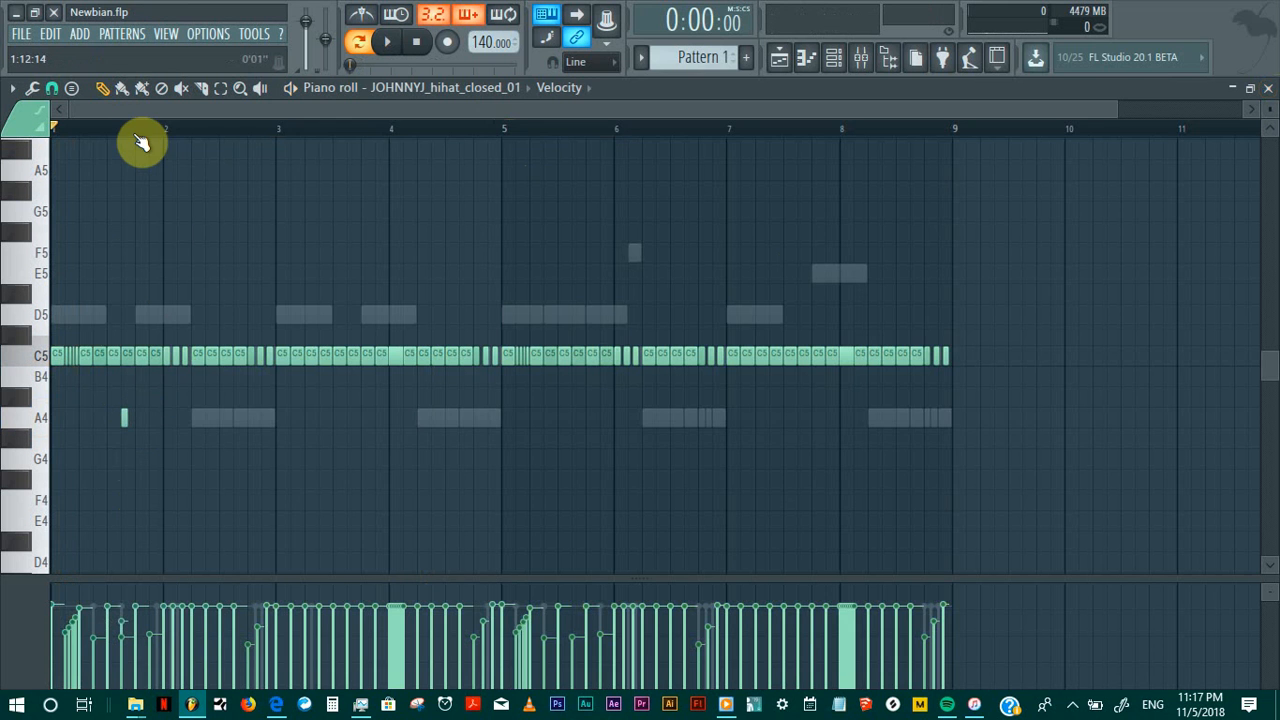
scroll(141, 143, up, 3)
scroll(137, 176, up, 1)
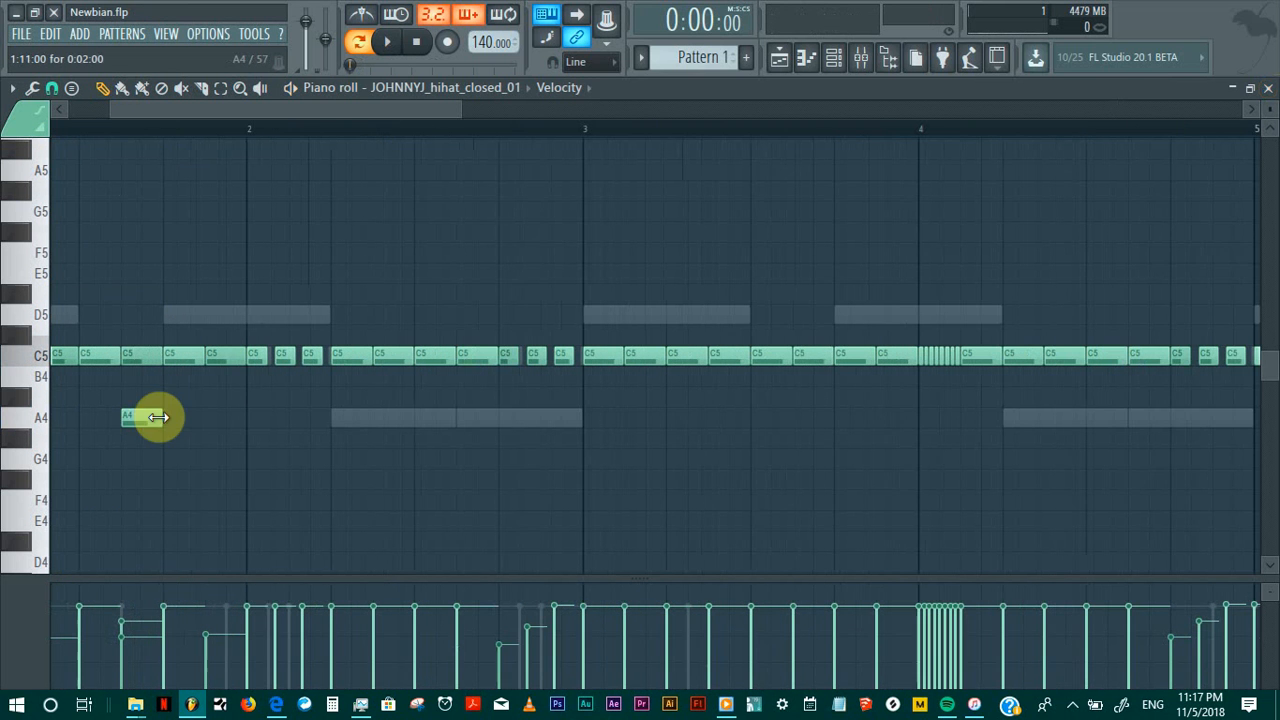
drag(138, 417, 127, 513)
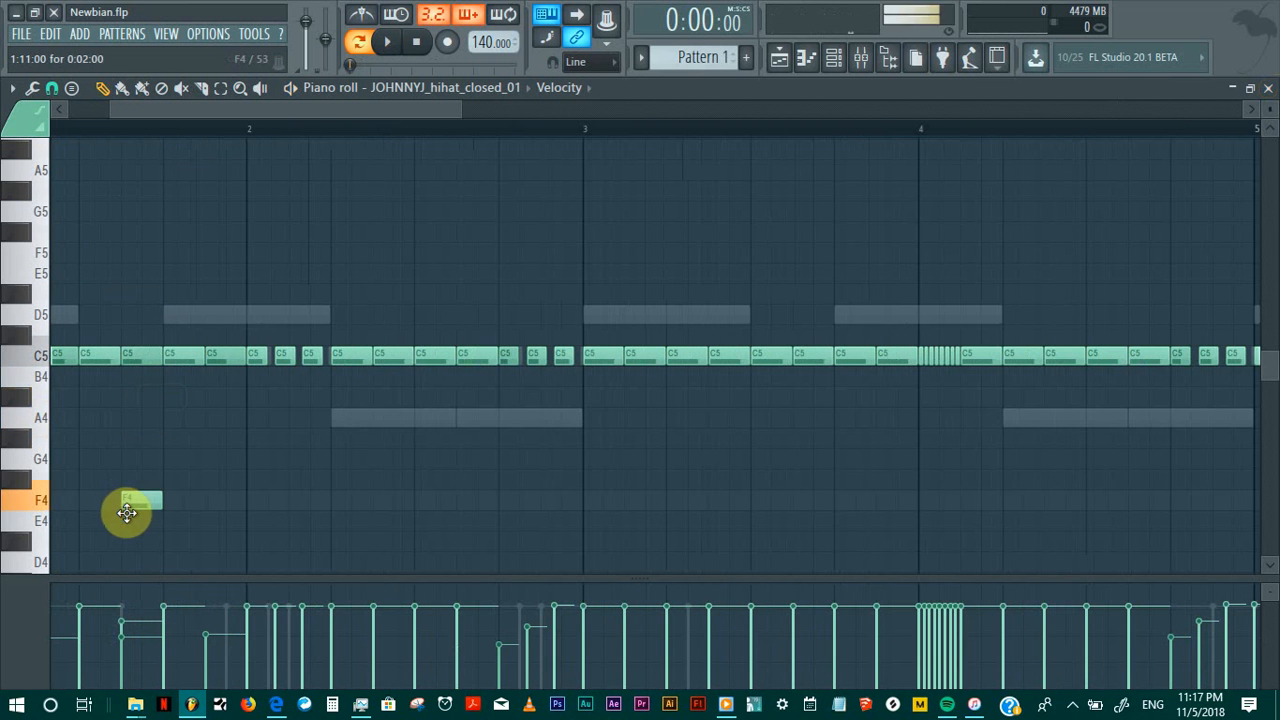
key(space)
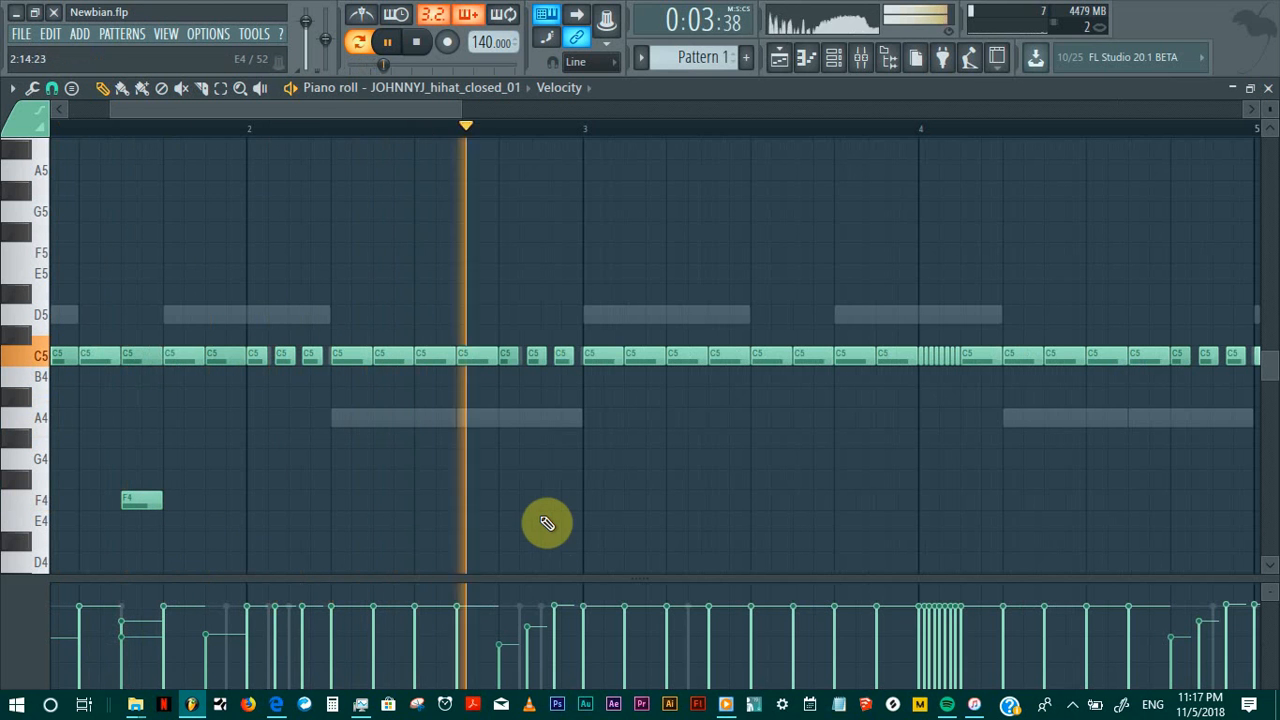
Step: Place a second two-step F4 hi-hat note at step 3 of bar 3, audition it and select it
click(608, 500)
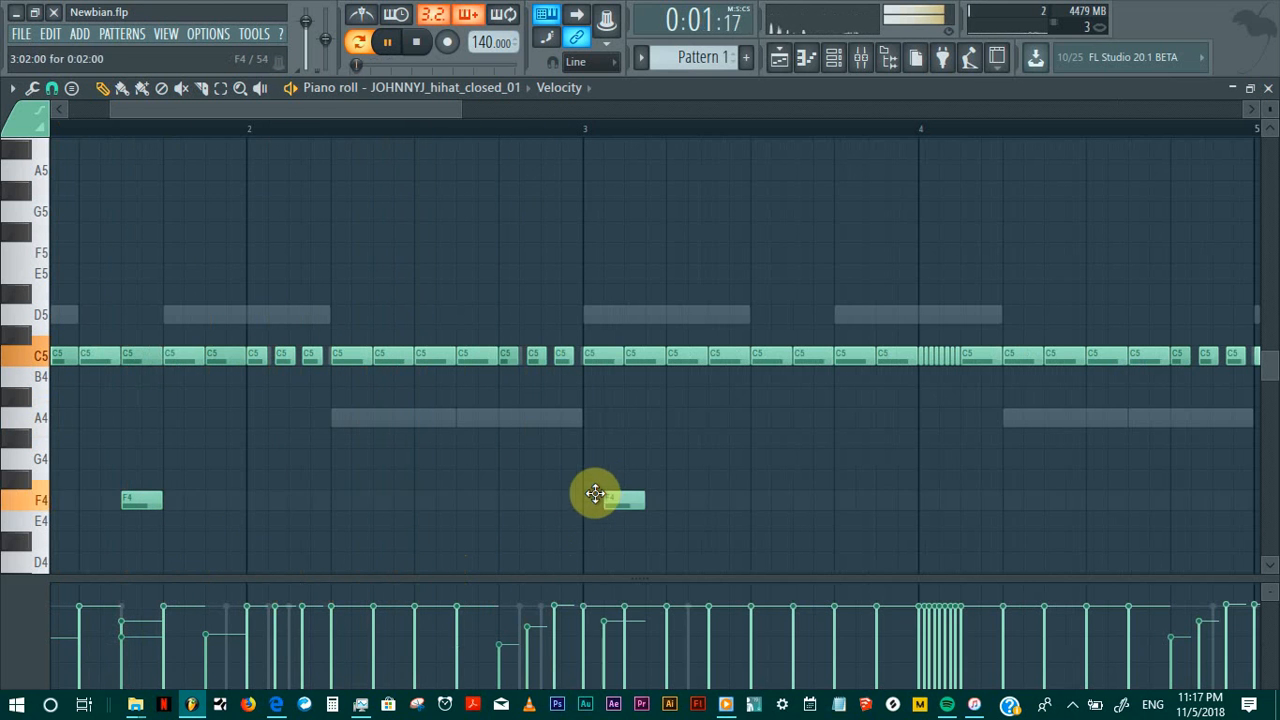
drag(609, 500, 646, 502)
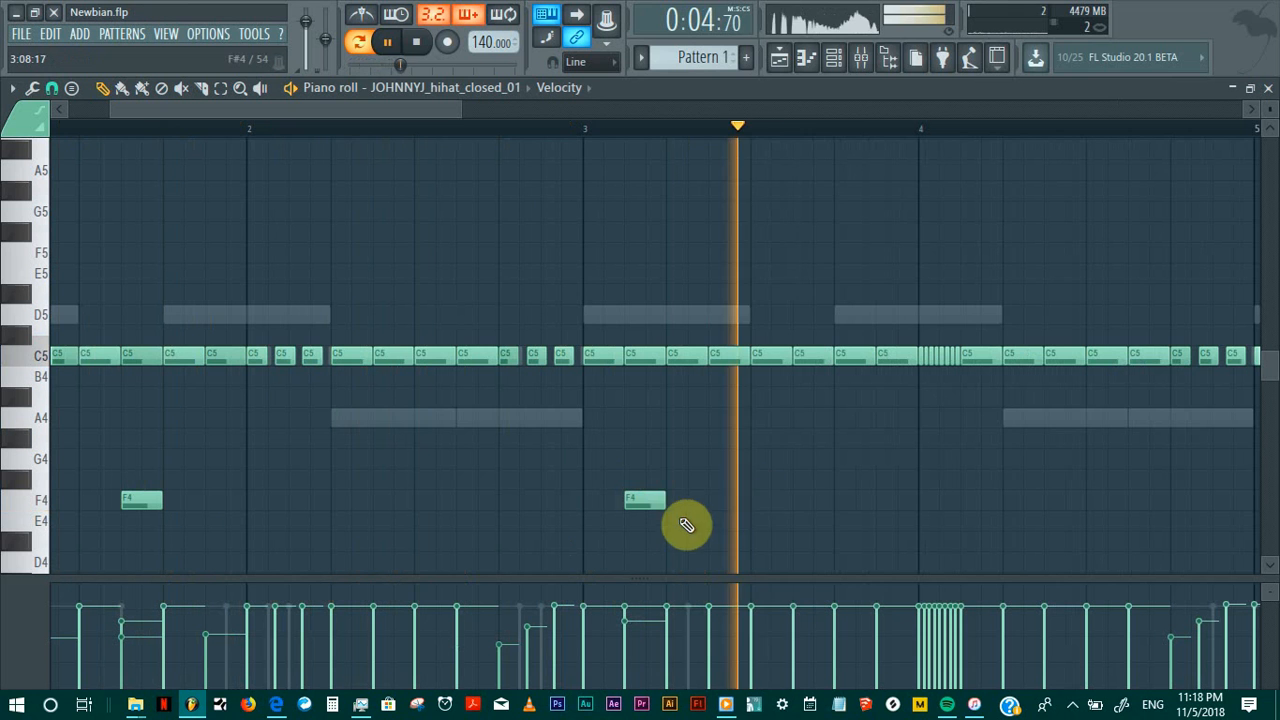
key(space)
ctrl+click(660, 500)
key(alt+a)
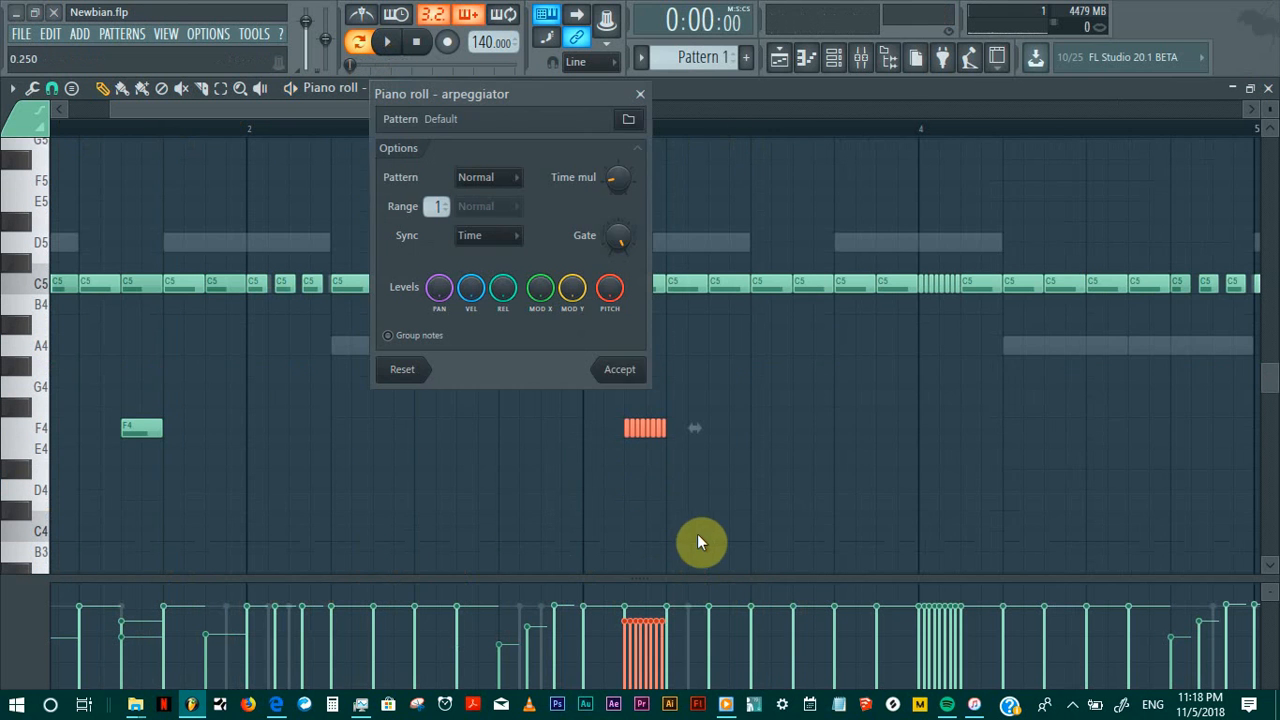
drag(614, 186, 614, 172)
key(space)
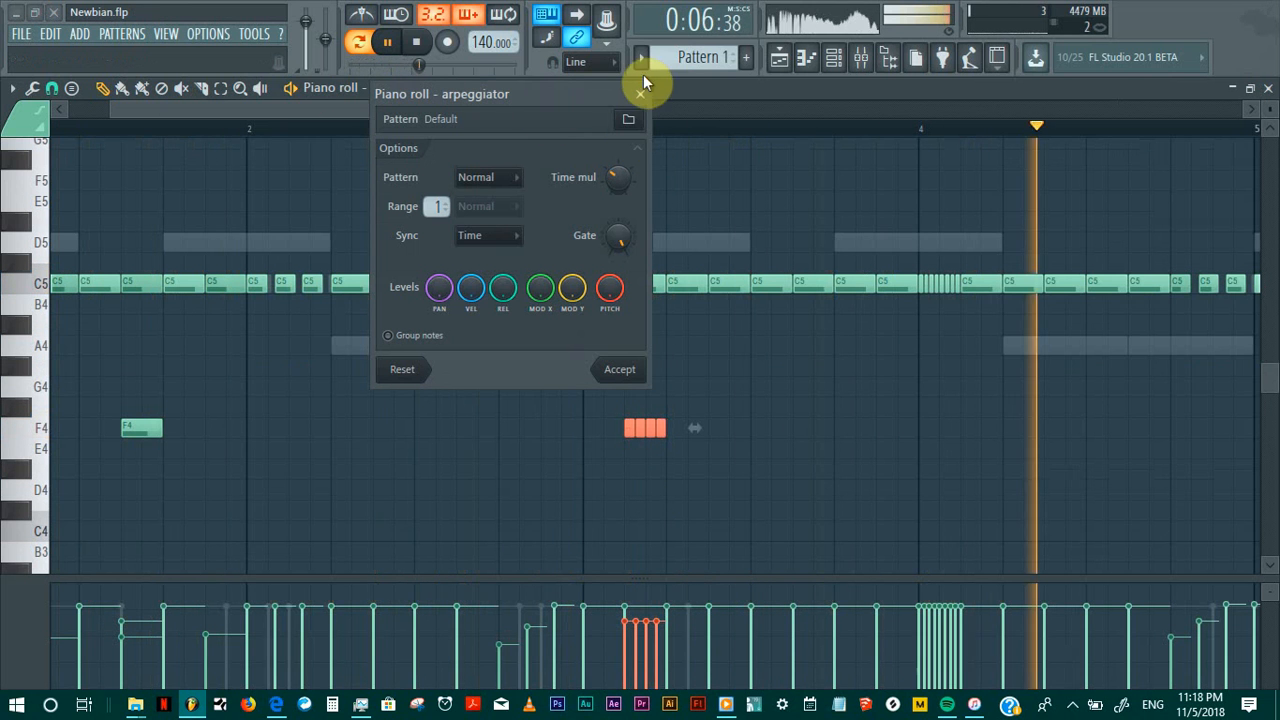
click(640, 96)
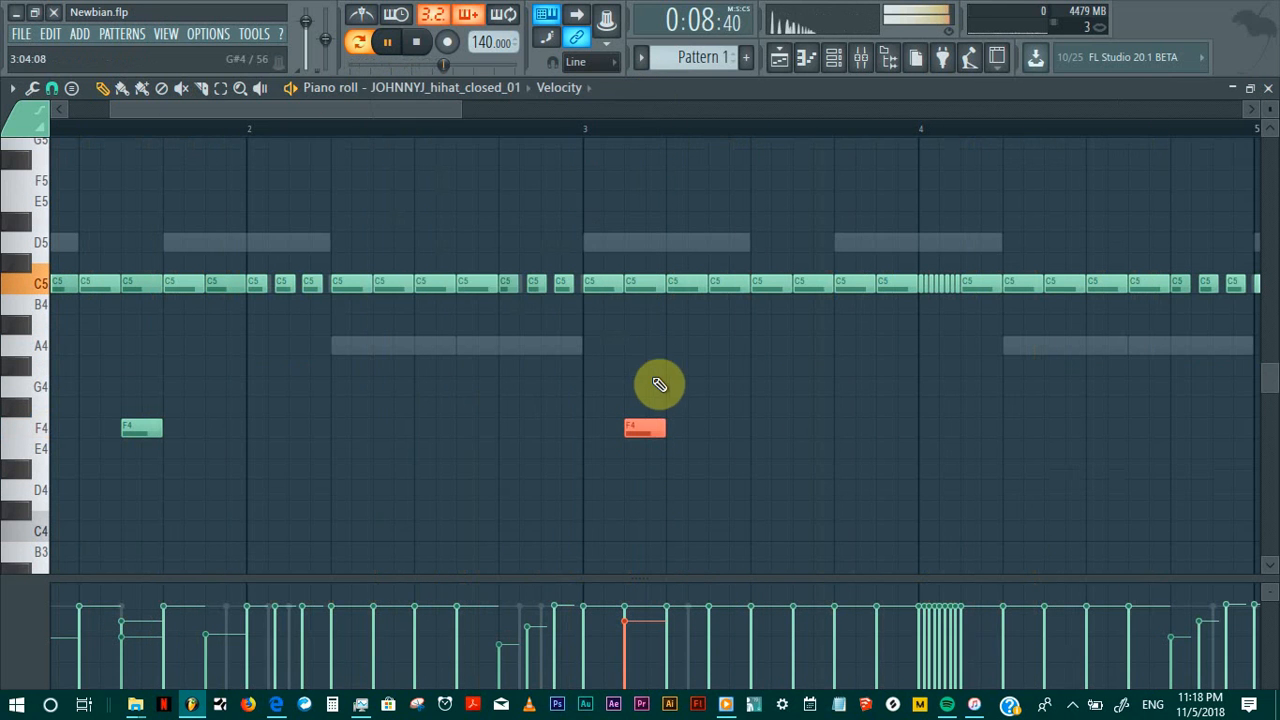
Step: Split the selected F4 hi-hat note in bar 3 into a four-note roll with the arpeggiator's time multiplier
key(ctrl+k)
drag(619, 177, 619, 177)
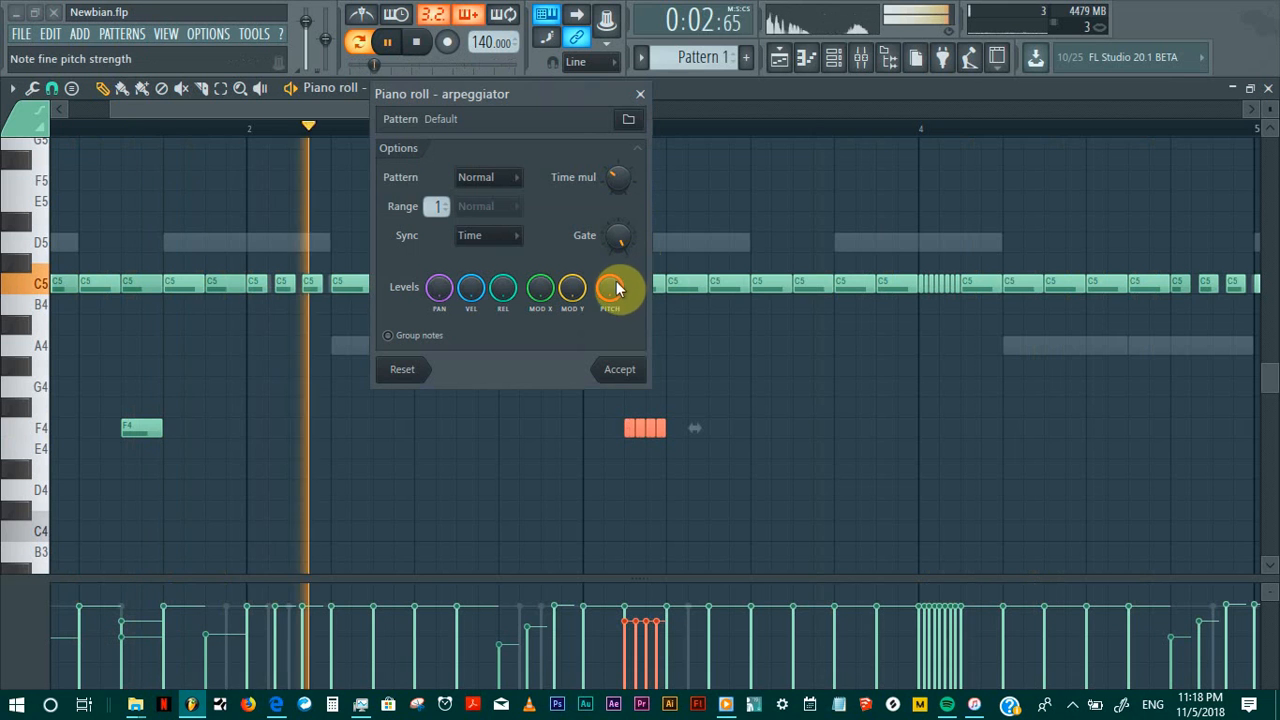
click(619, 368)
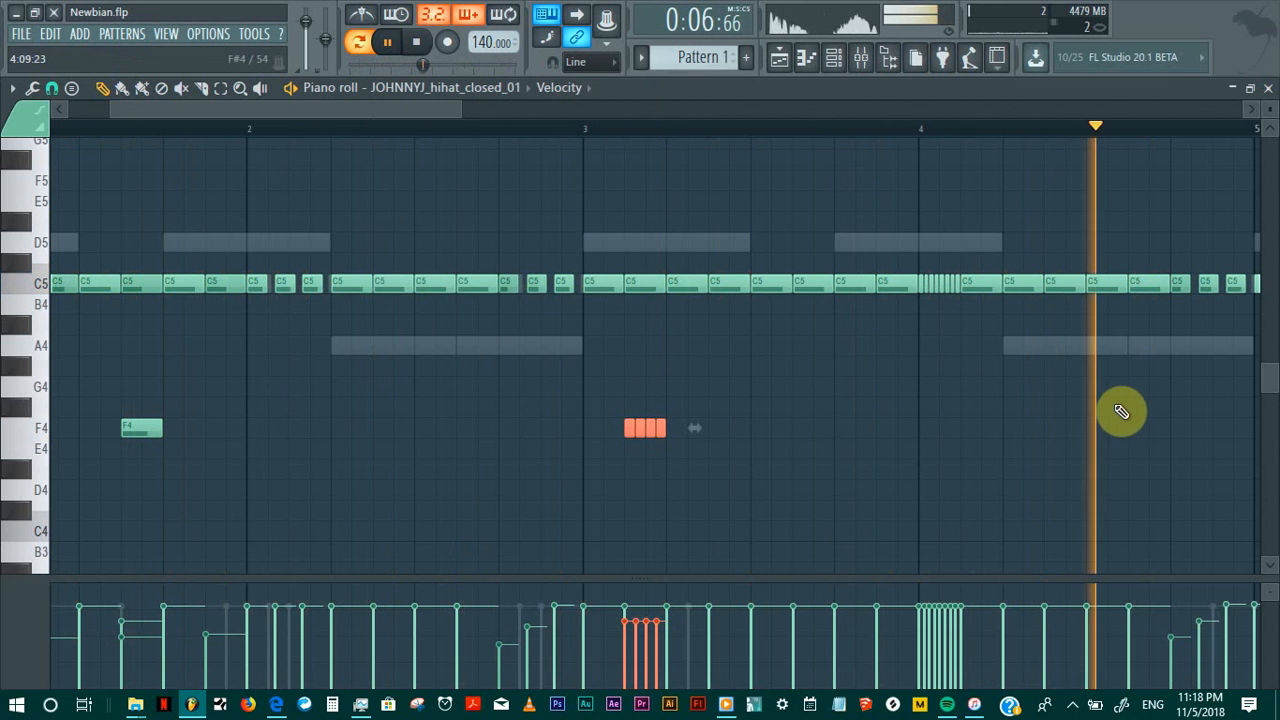
Step: Replace the hi-hats of bars 5 to 8 with a copy of bars 1 to 4 including the F4 notes, and play the pattern
drag(460, 108, 1016, 112)
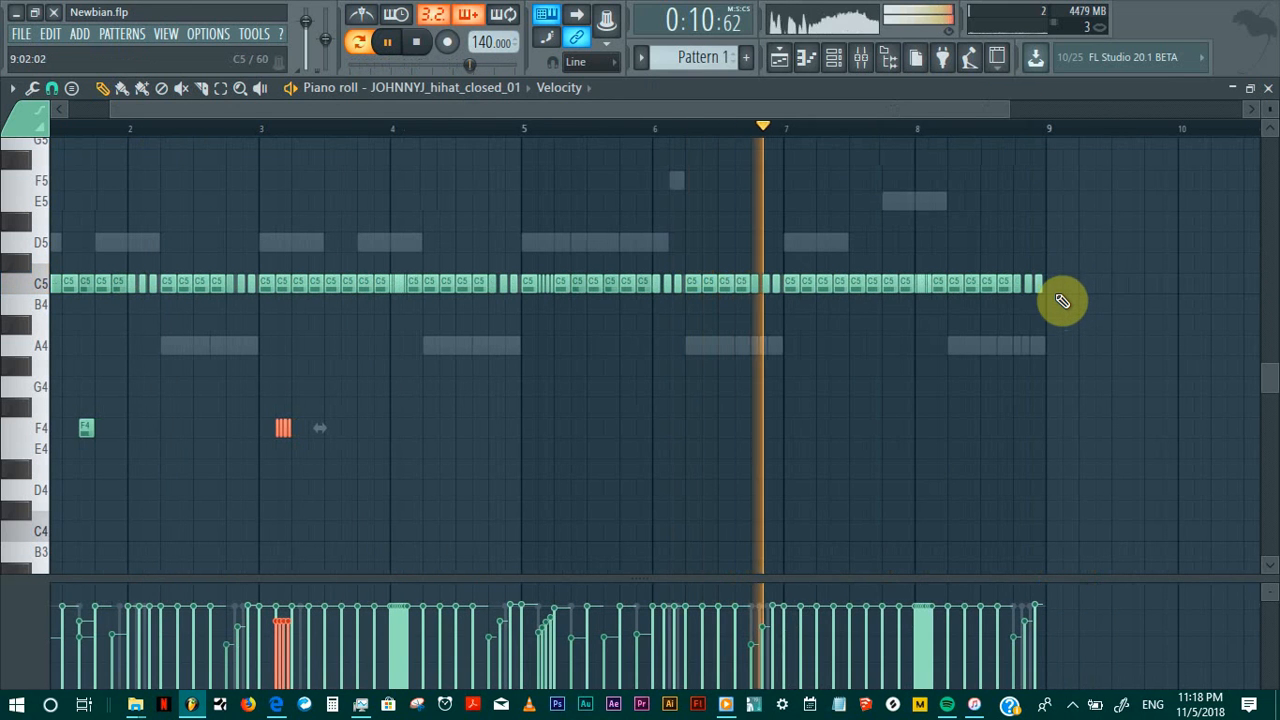
key(space)
mouse_move(1034, 291)
mouse_down()
mouse_move(553, 292)
mouse_move(980, 292)
mouse_up()
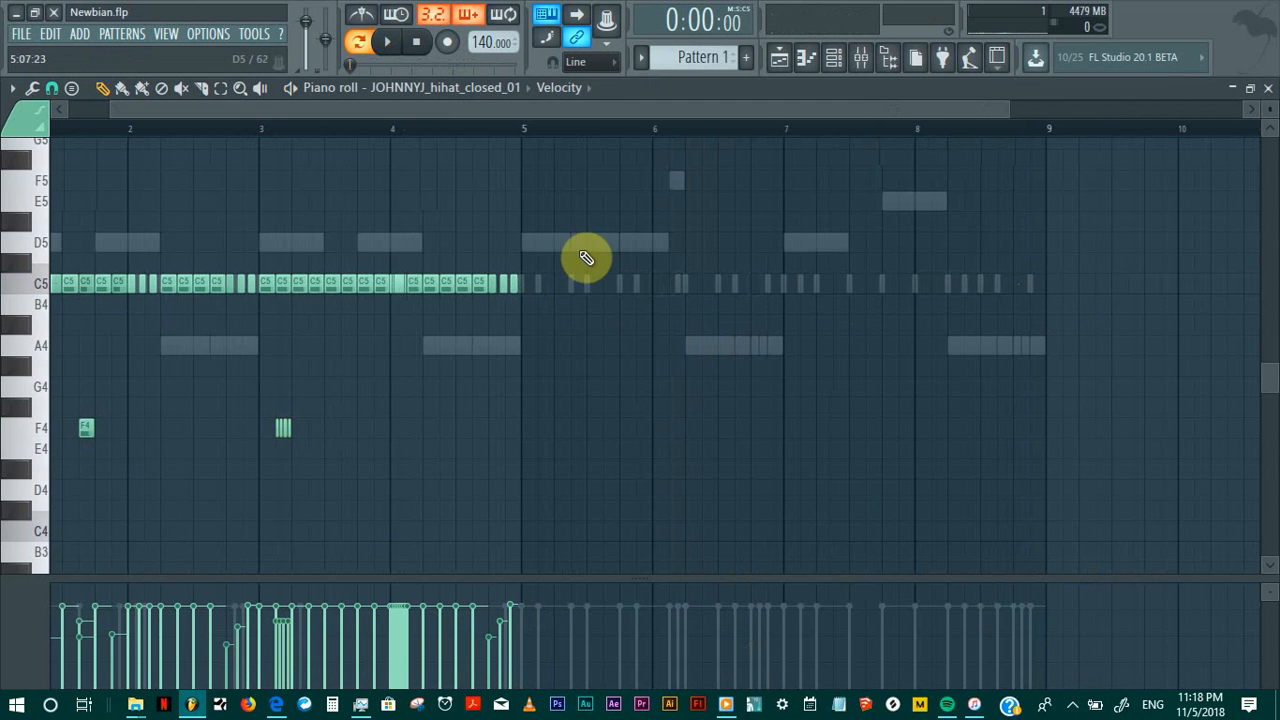
drag(577, 255, 8, 532)
key(ctrl+b)
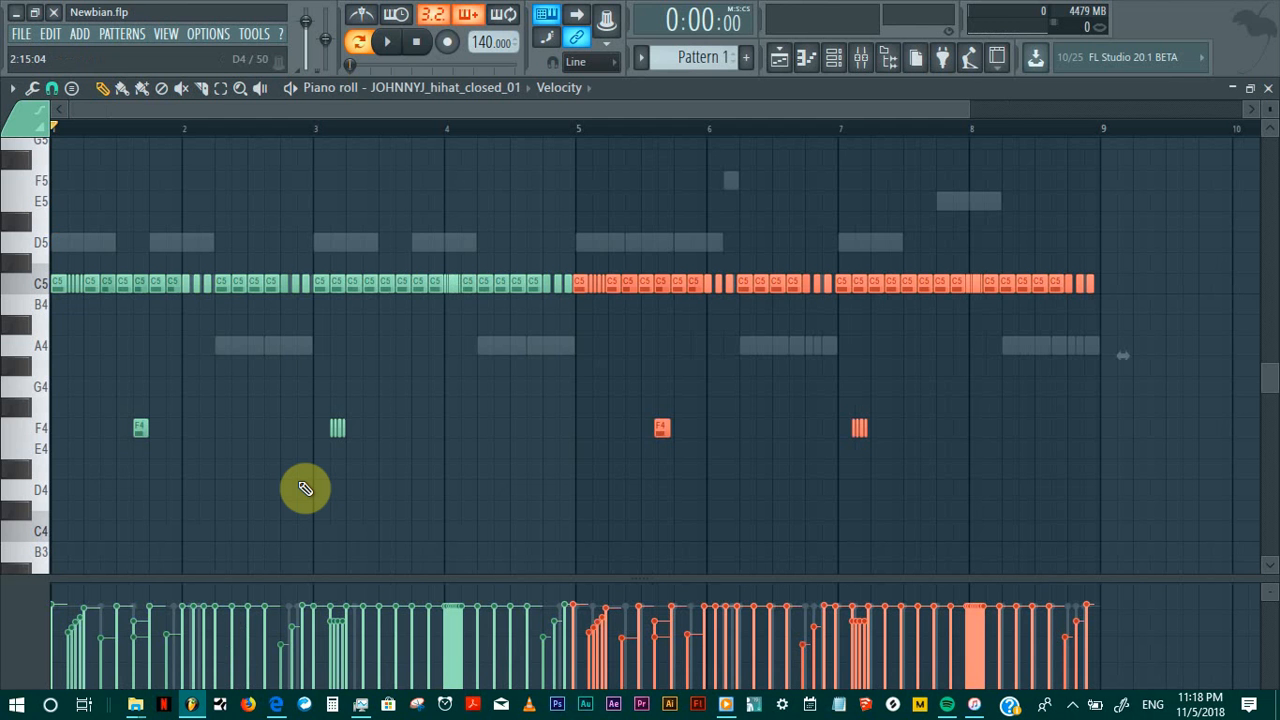
click(1268, 89)
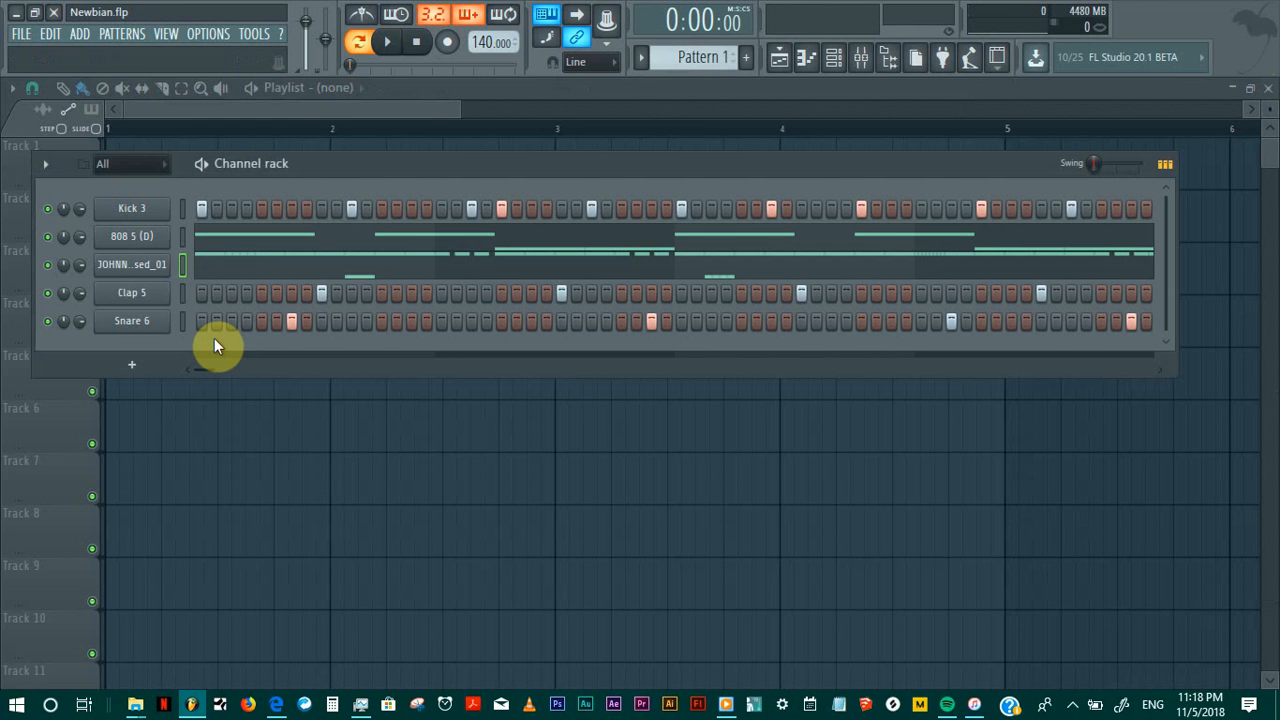
key(space)
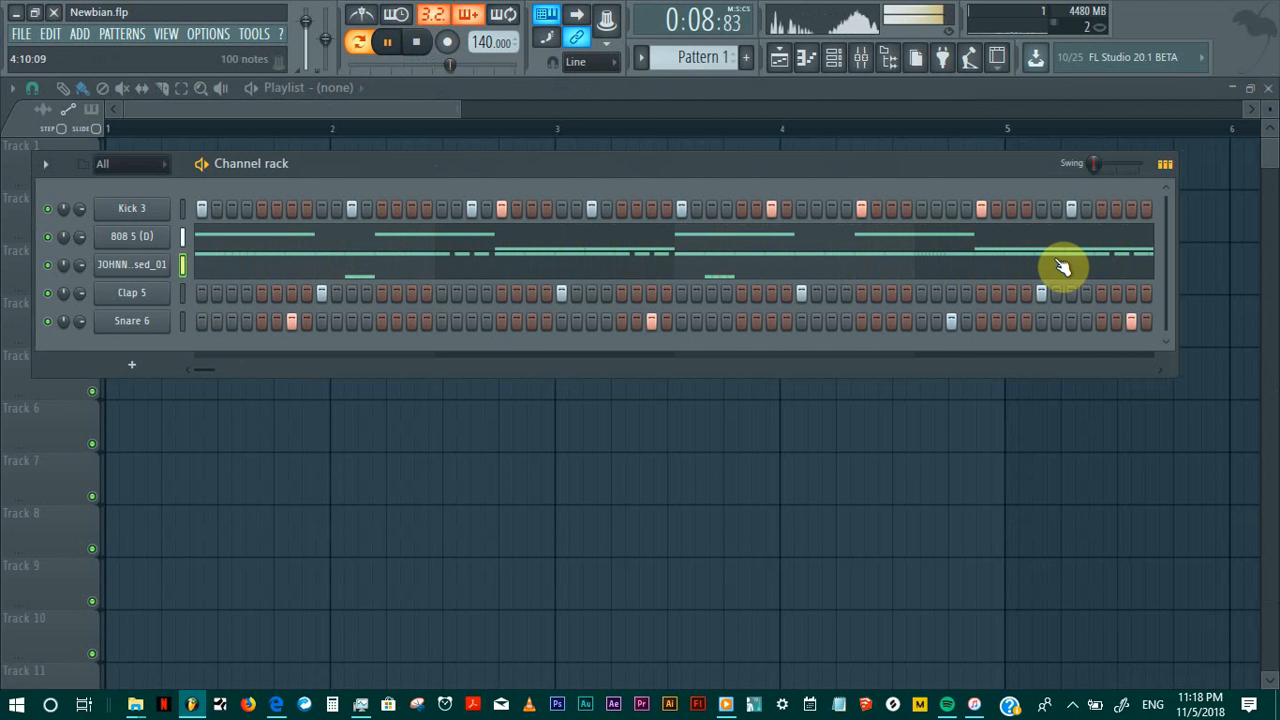
key(space)
Step: Reopen the hi-hat piano roll, try shifting the notes of bars 5 to 8 slightly later, and undo the shift
click(666, 264)
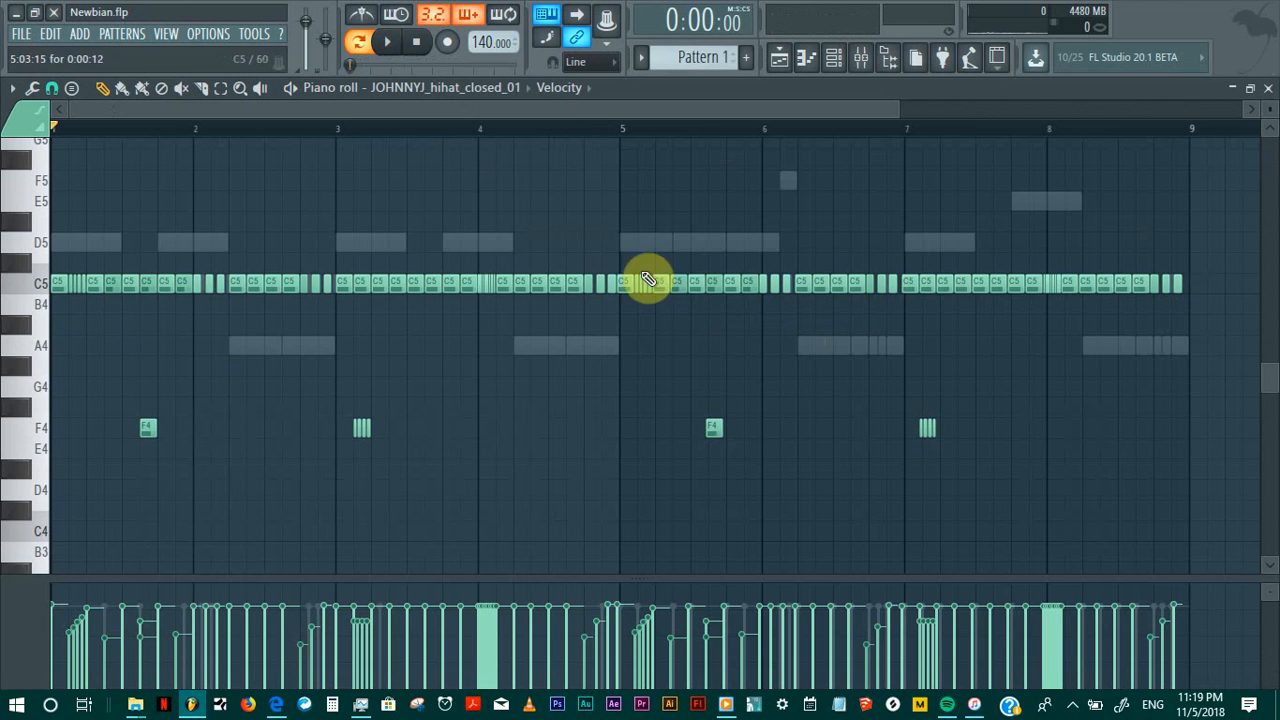
drag(630, 258, 1190, 455)
drag(632, 292, 641, 287)
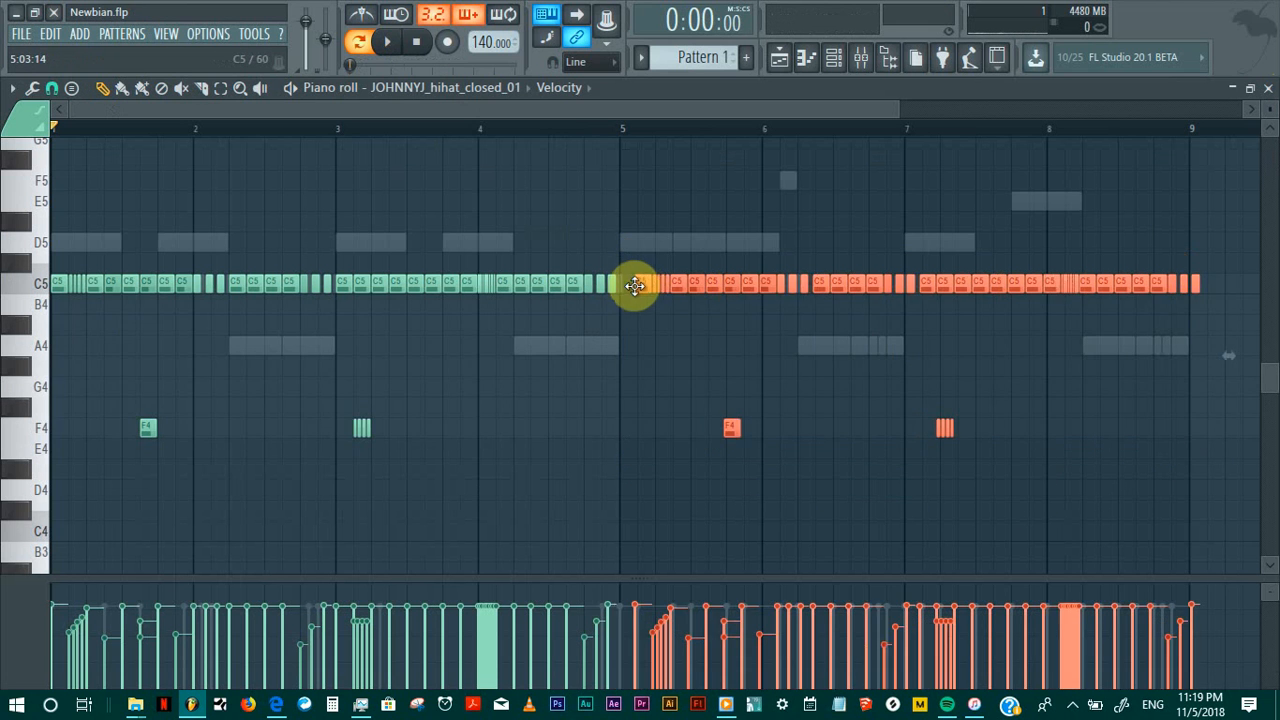
key(ctrl+z)
ctrl+click(637, 320)
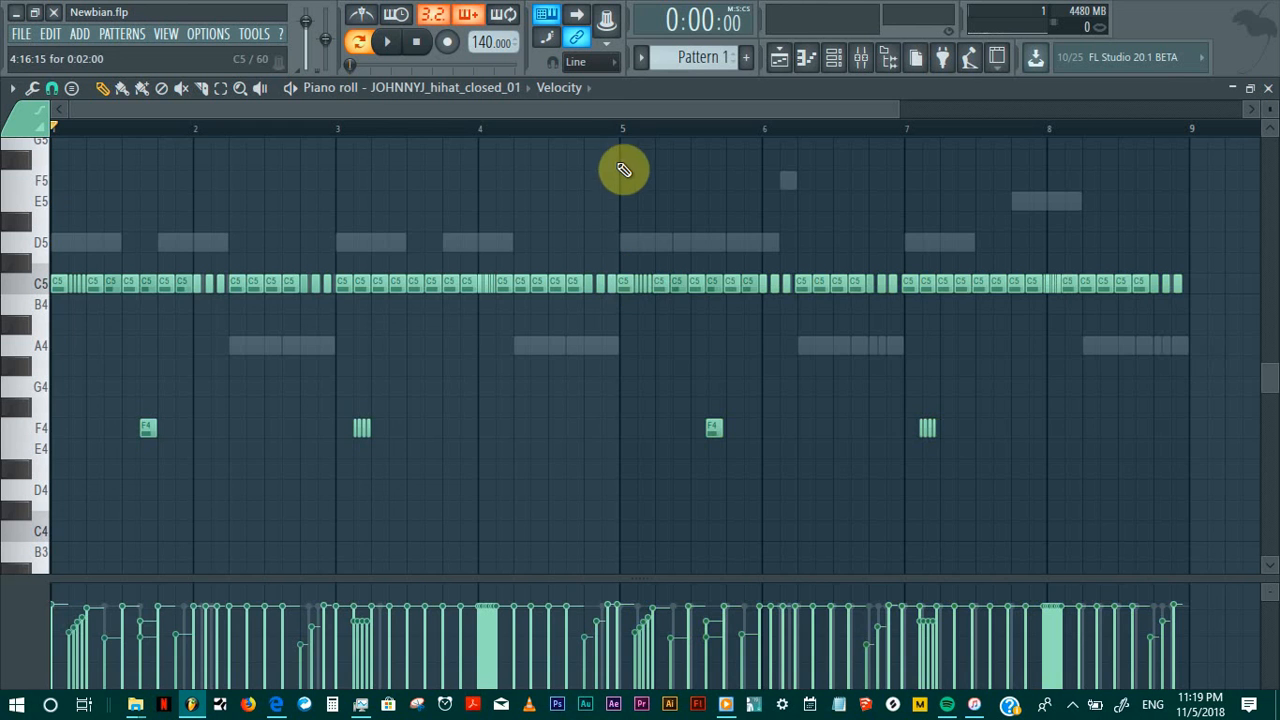
Step: Delete the hi-hats of bars 5 to 8 and duplicate the exact four-bar range of bars 1 to 4 in their place
scroll(631, 134, up, 5)
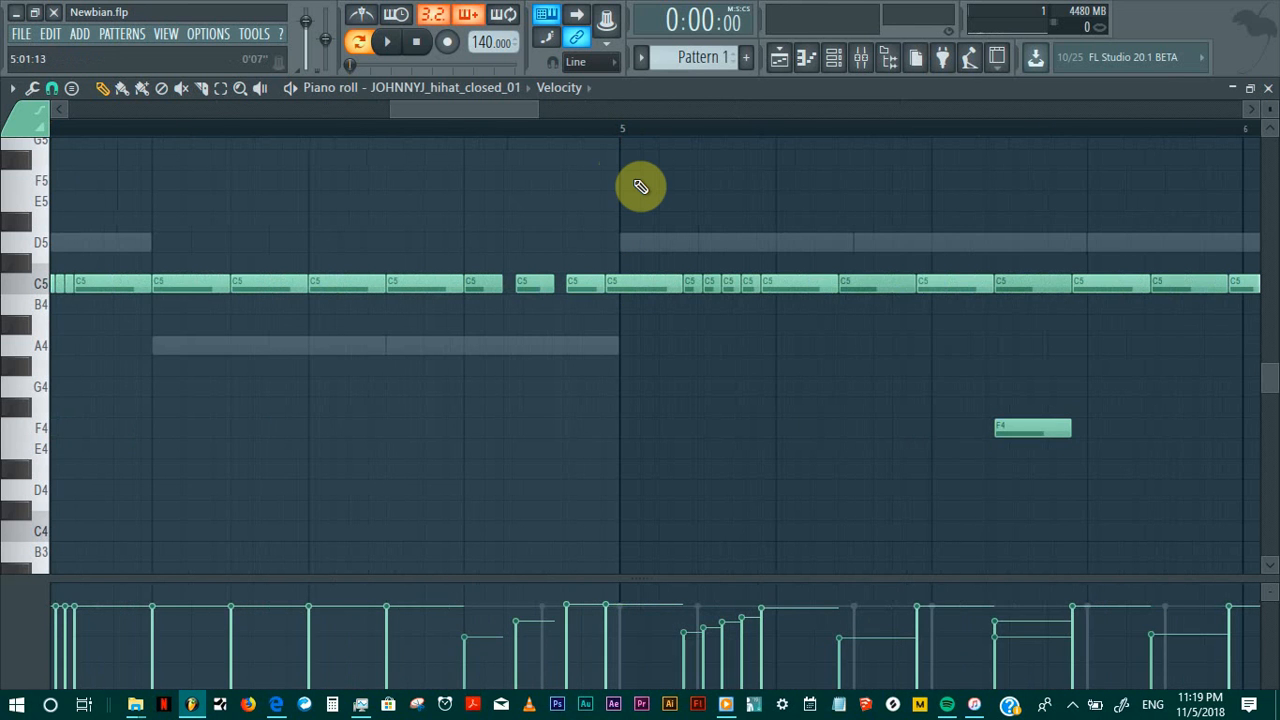
scroll(630, 175, up, 2)
drag(544, 110, 995, 108)
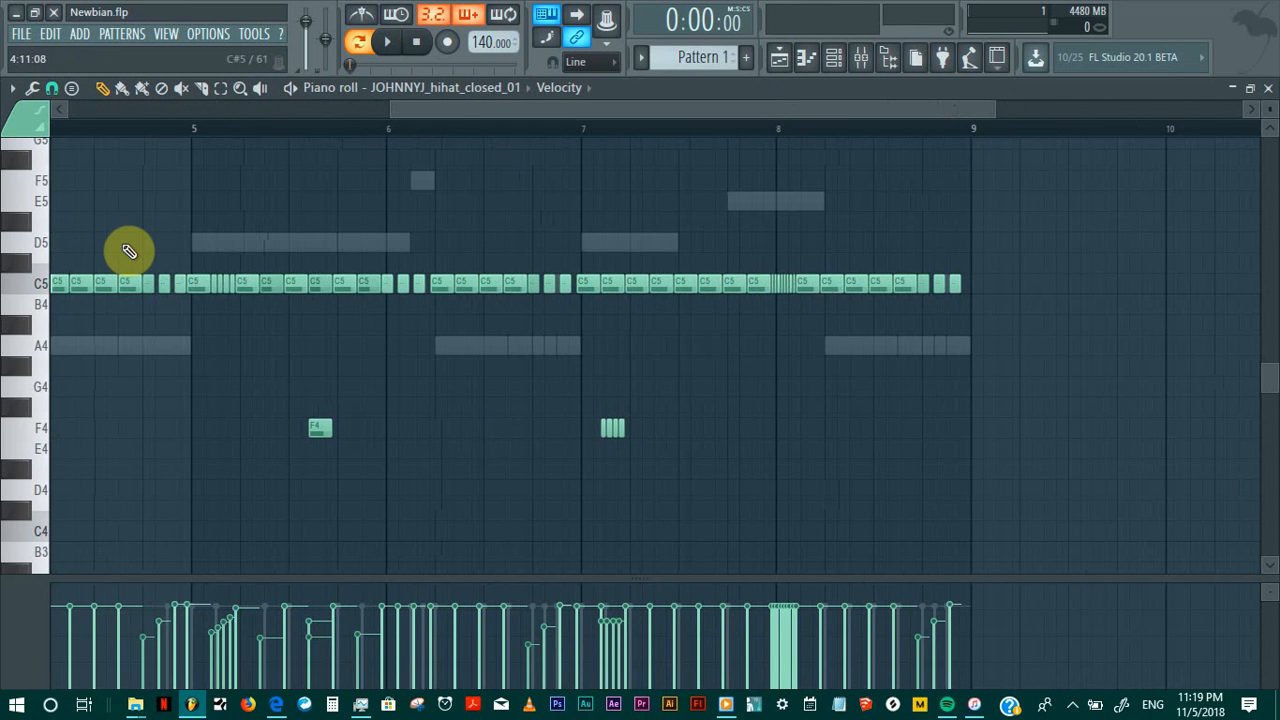
drag(197, 233, 995, 473)
key(Delete)
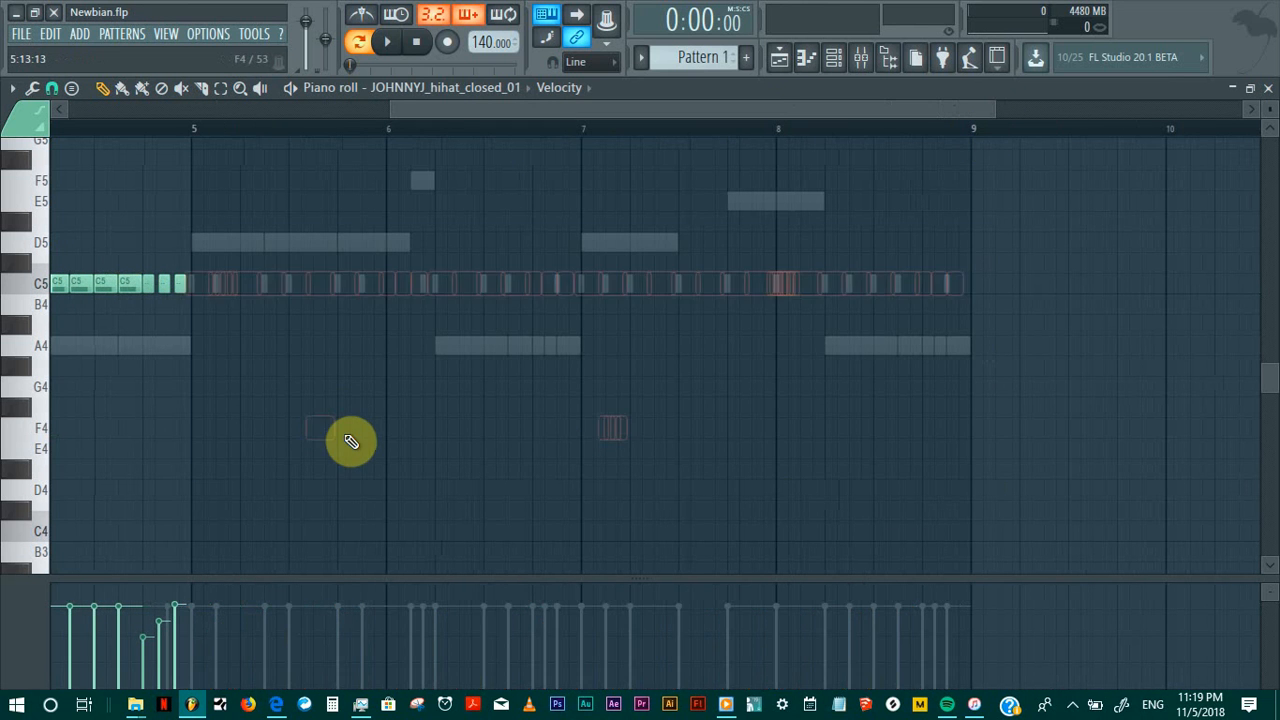
drag(200, 145, 10, 200)
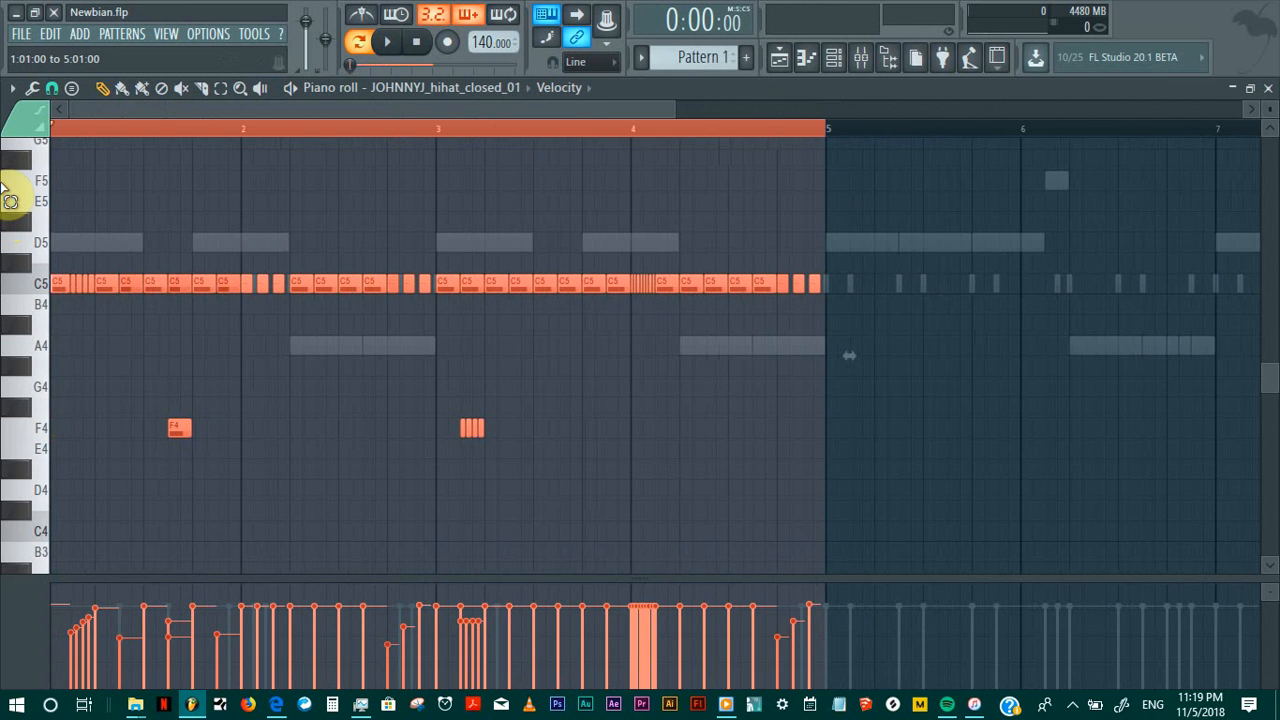
key(ctrl+b)
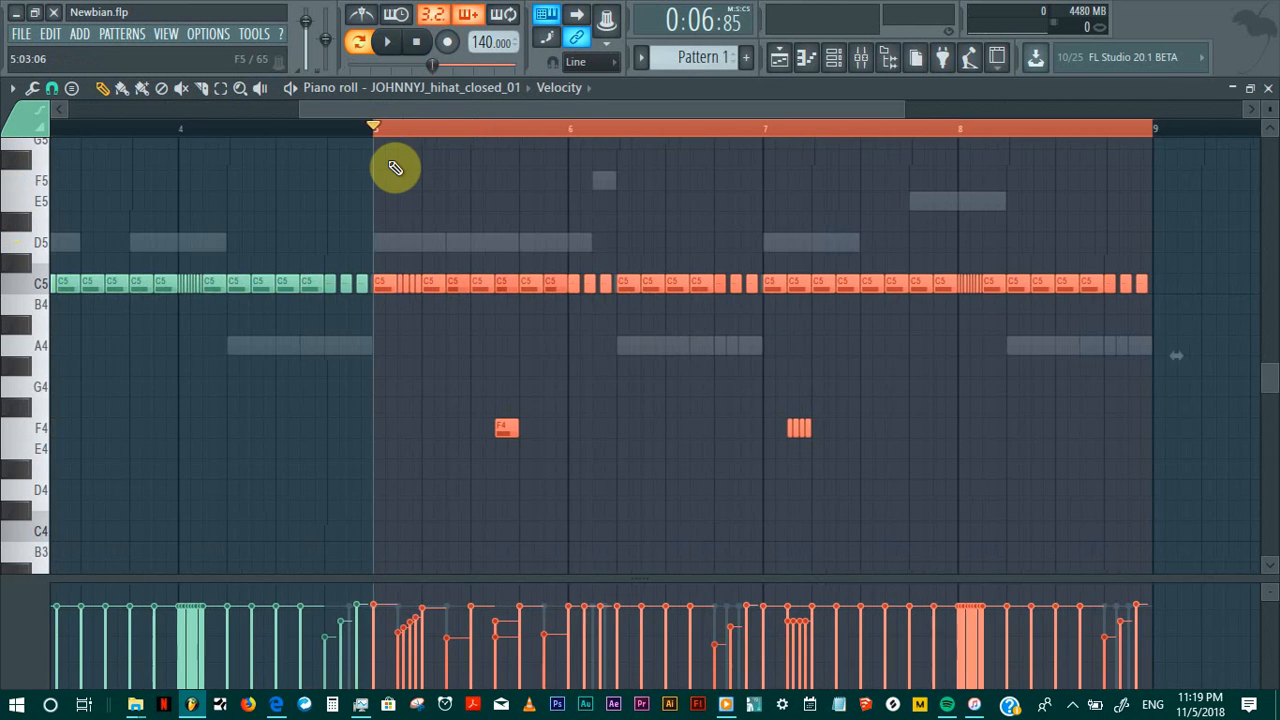
click(384, 136)
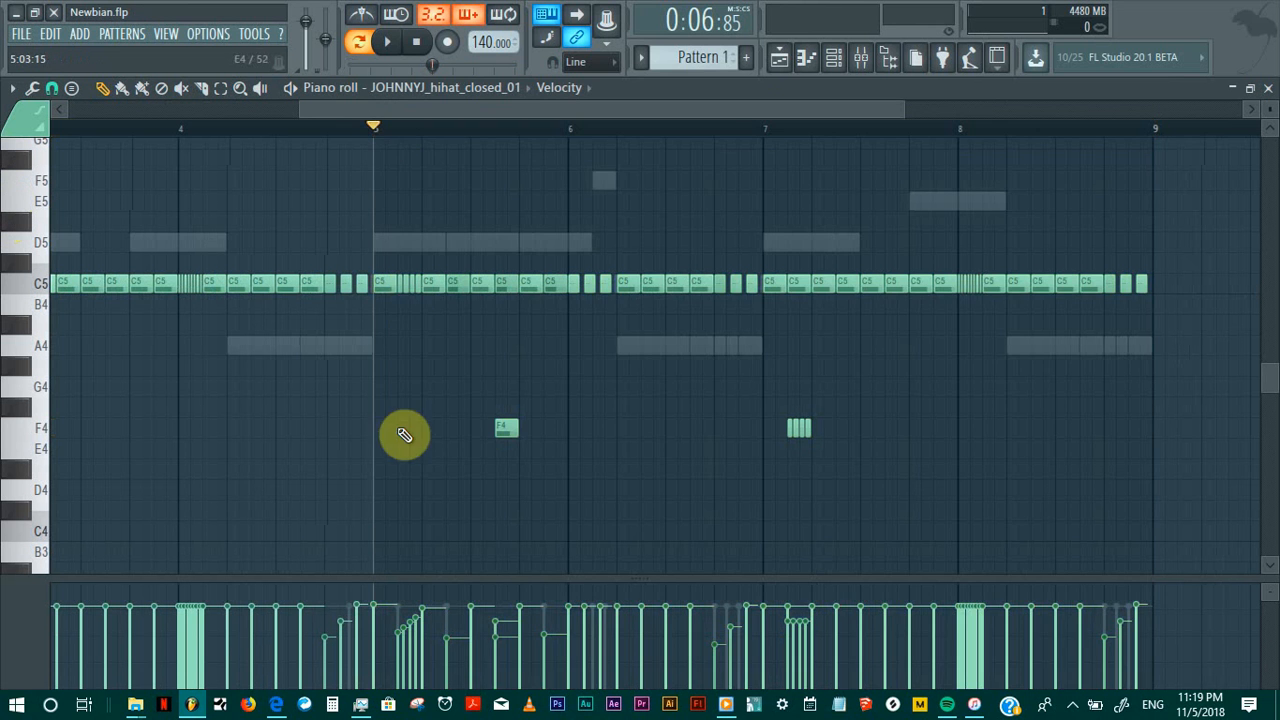
Step: Check the alignment of the copied hi-hats at the start of bar 5 and play the pattern from the beginning
scroll(386, 137, up, 5)
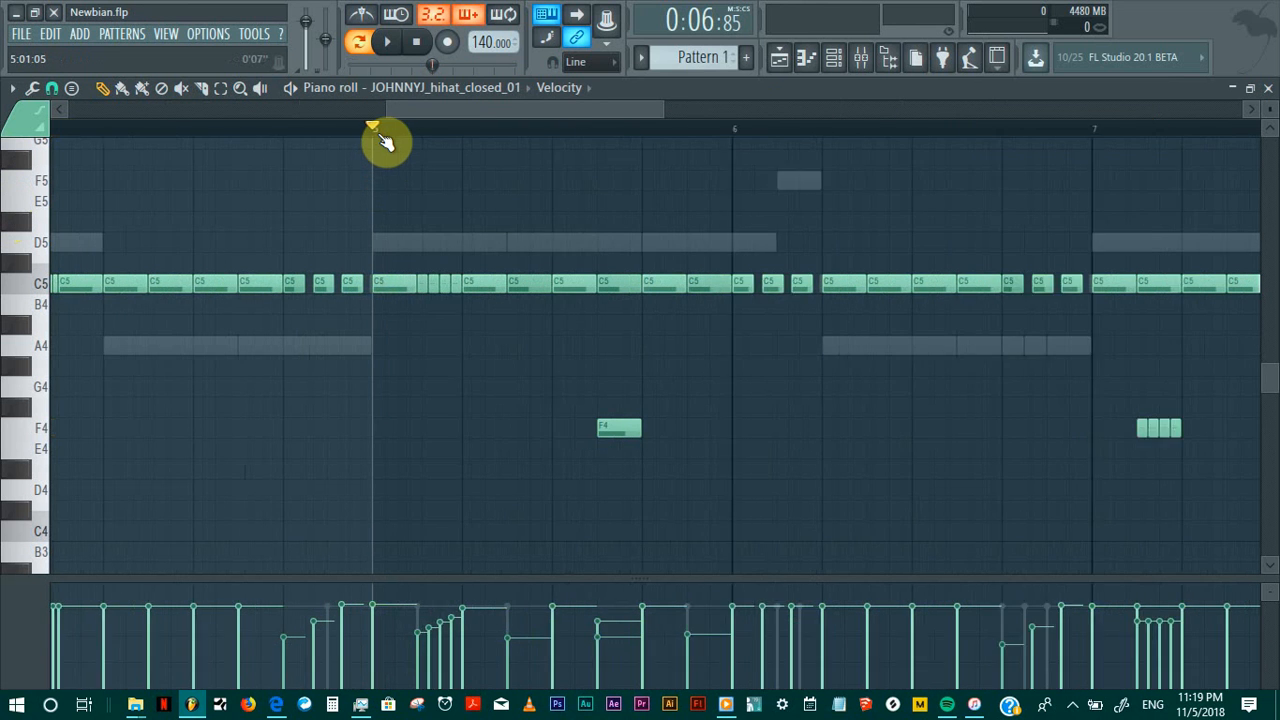
click(421, 45)
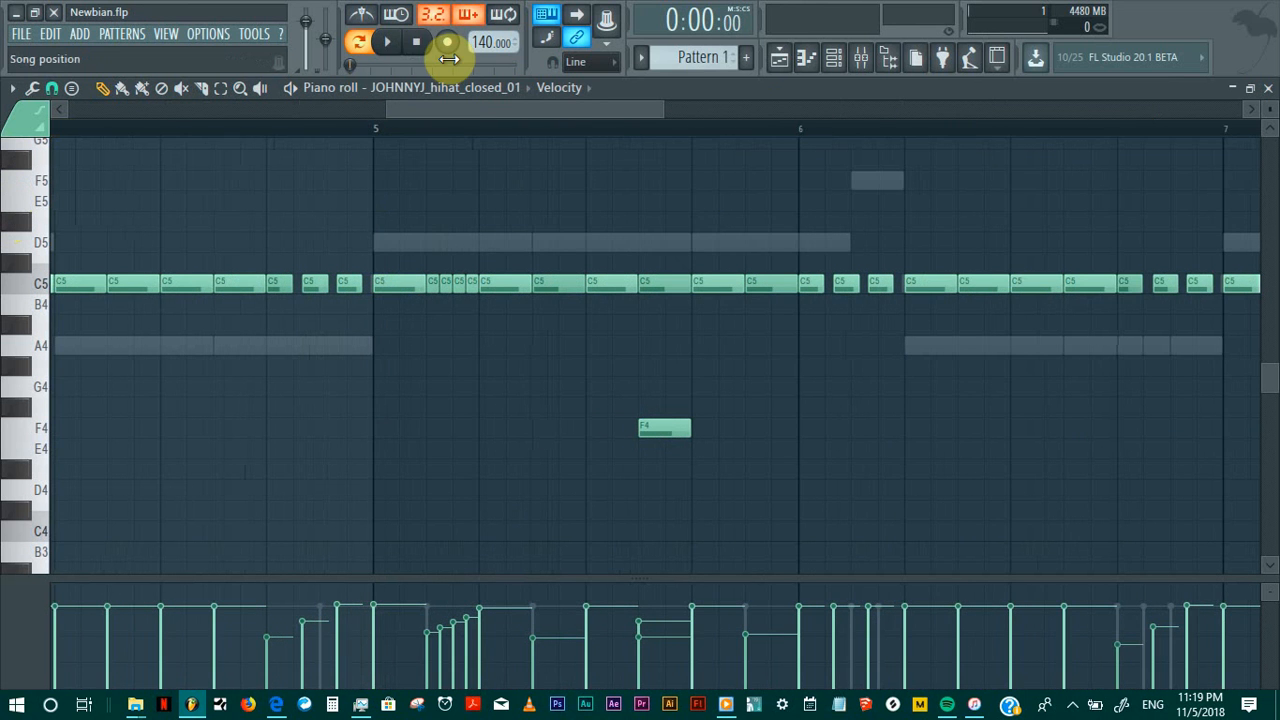
drag(388, 110, 14, 162)
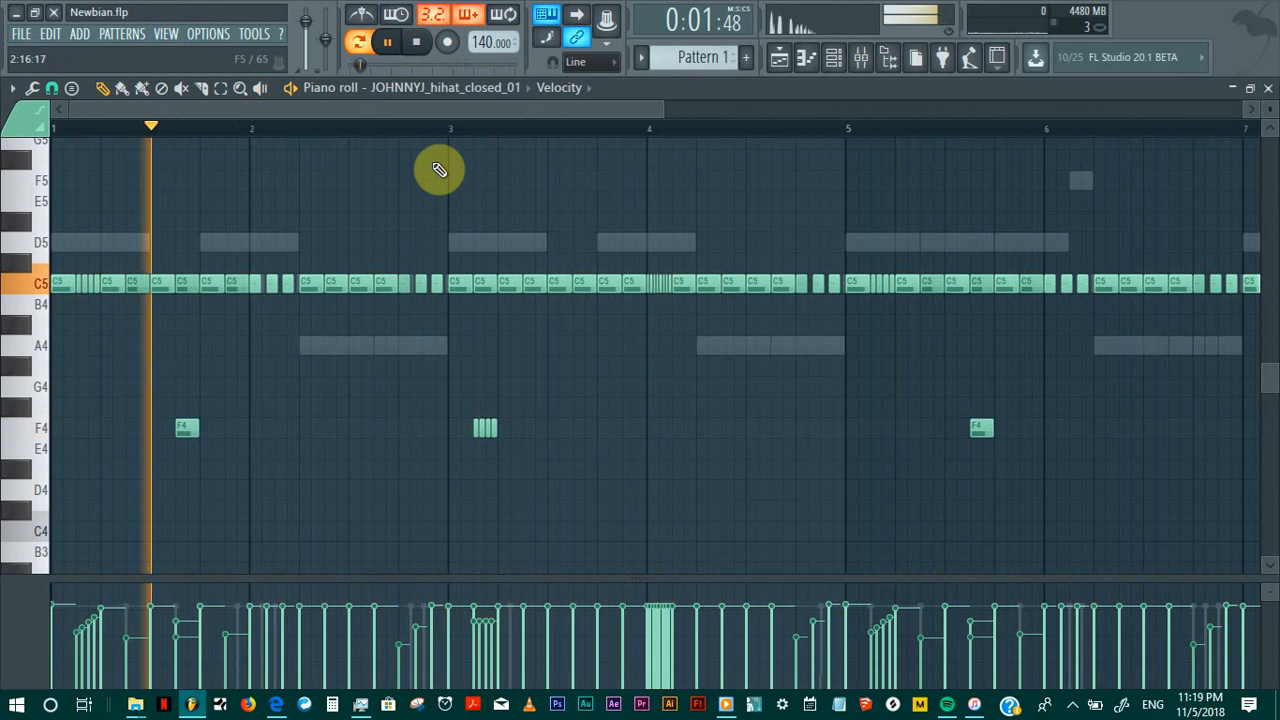
Step: Stop playback, close the hi-hat piano roll and open the mixer
click(1268, 88)
key(space)
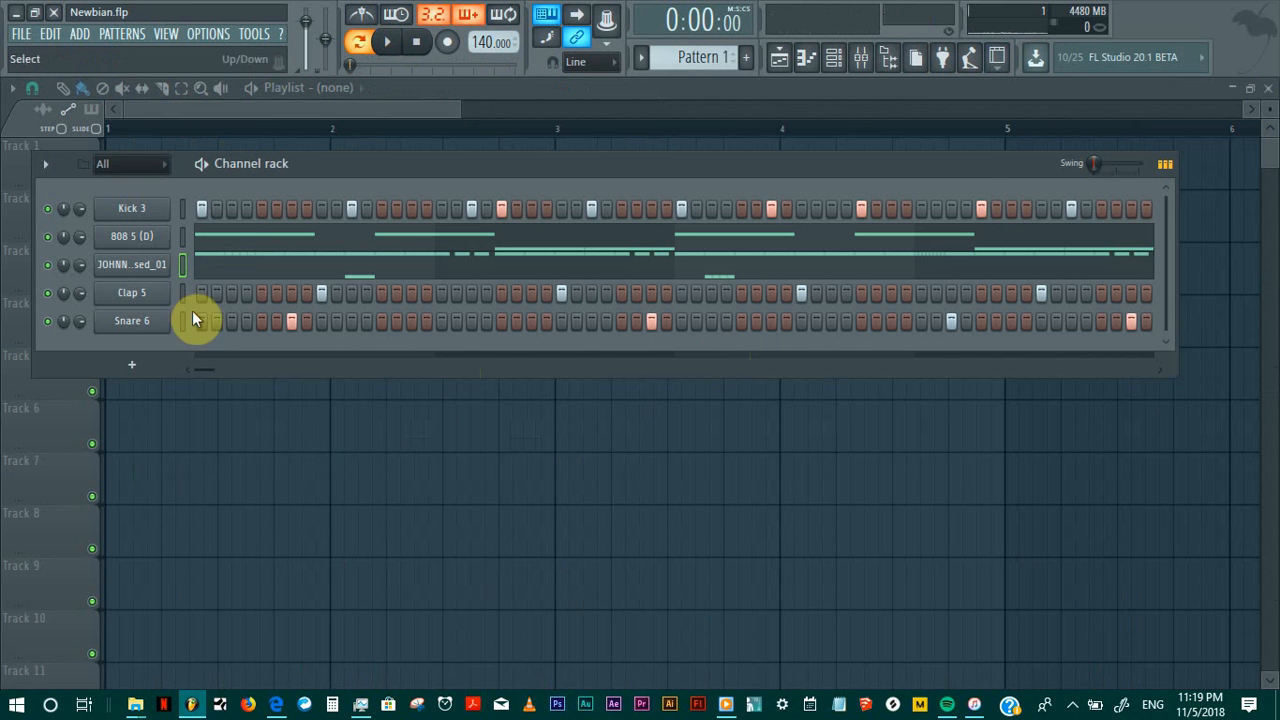
click(862, 58)
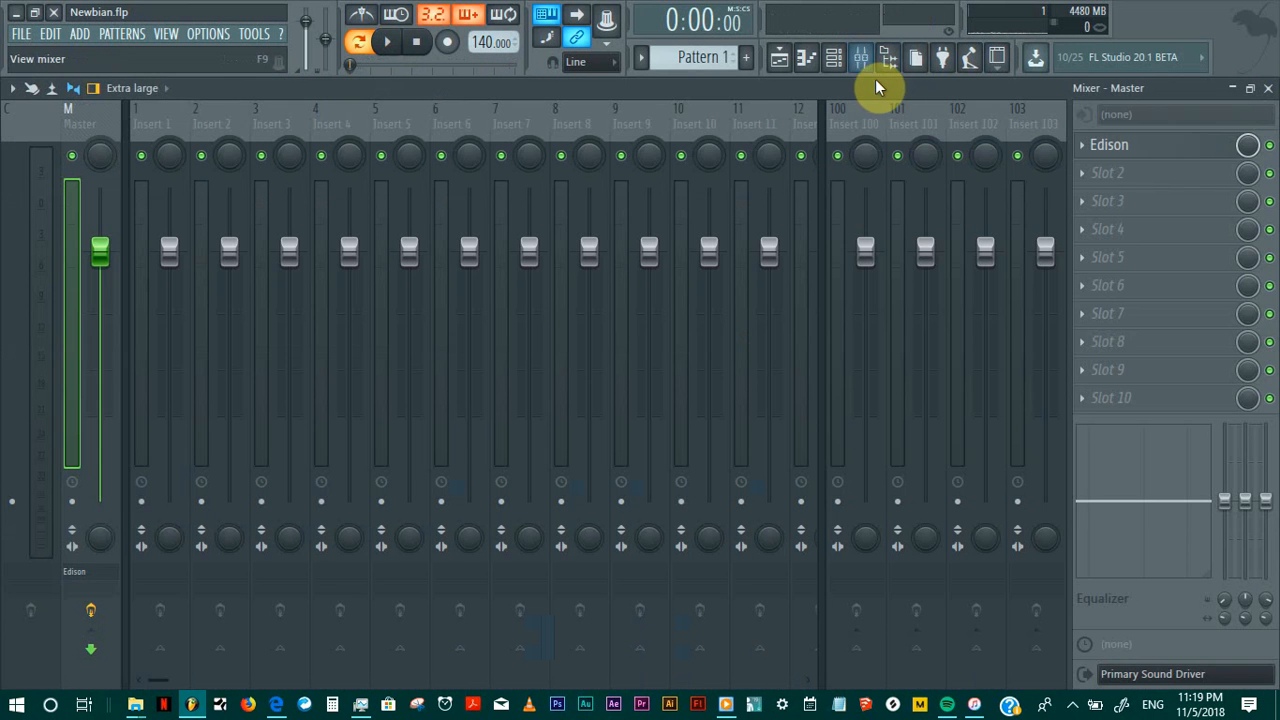
Step: Open the sample browser, collapse the Claps folder and expand the Percs folder of the Travis Scott Drum Kit
click(890, 58)
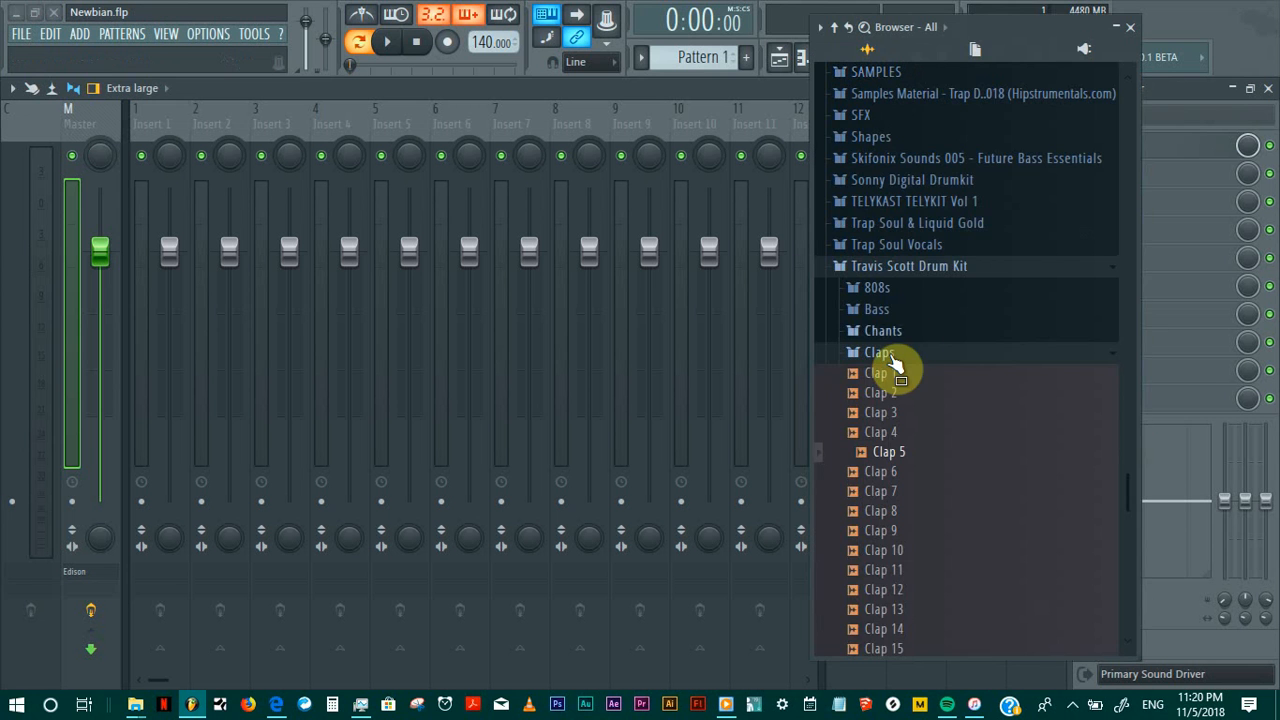
click(897, 355)
click(905, 267)
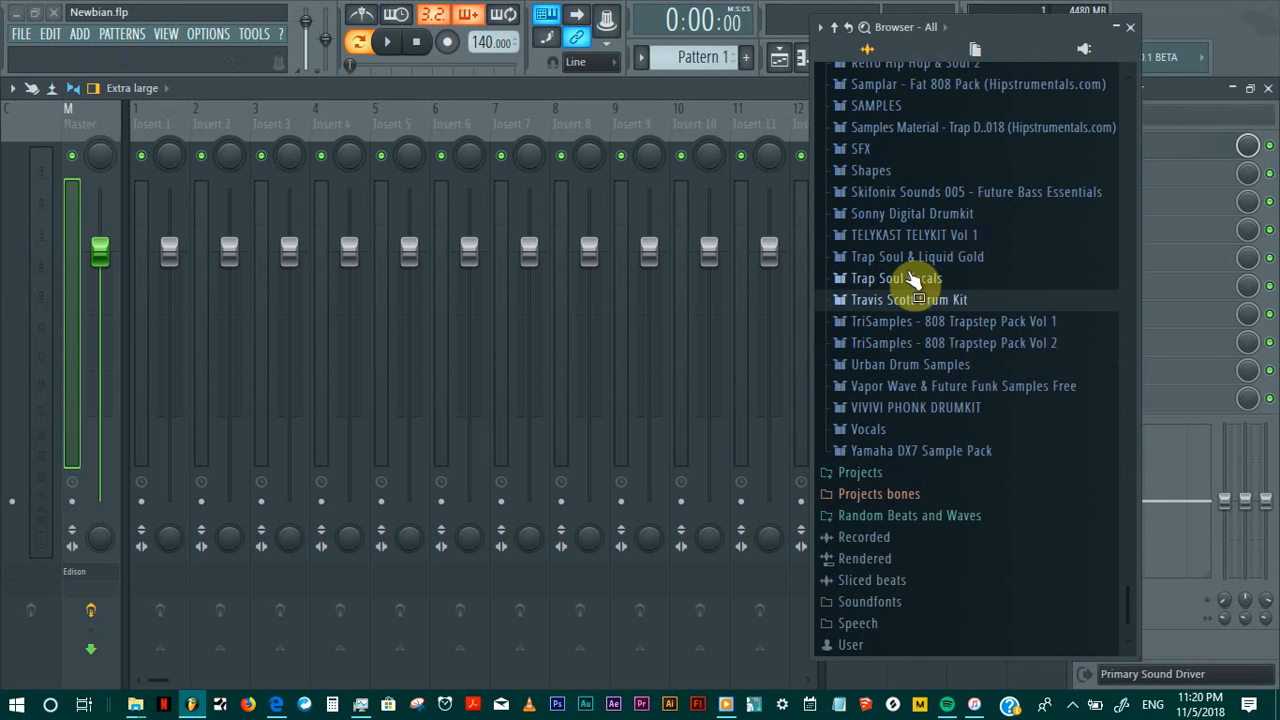
click(908, 302)
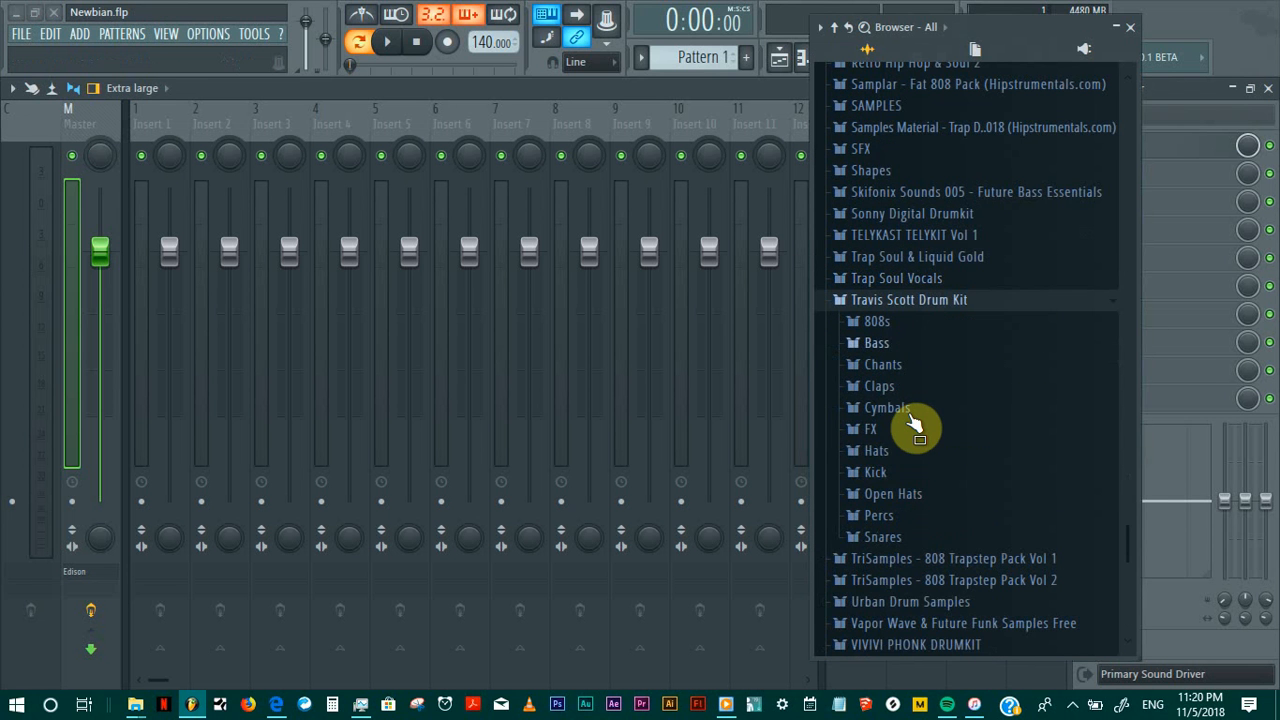
click(882, 515)
Step: Audition the samples from Perc 1 to Perc 7 in the Percs folder to choose a percussion sound
key(Down)
key(Down)
key(Down)
key(Down)
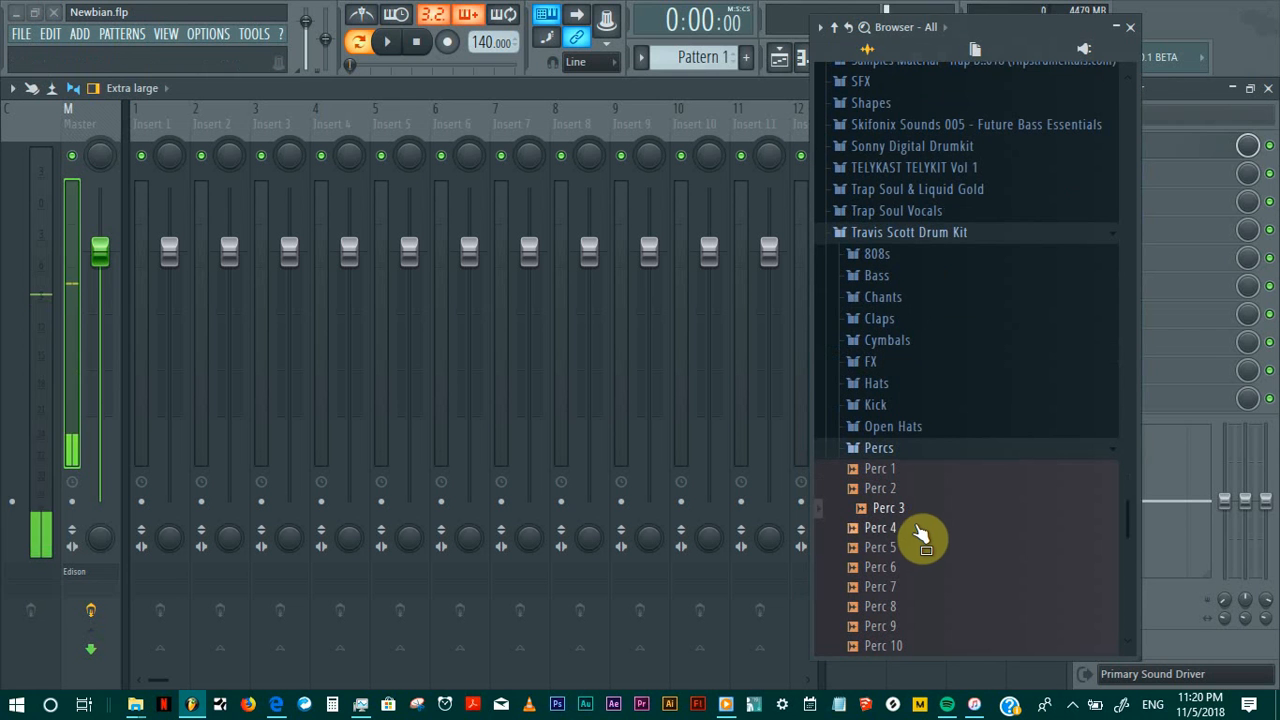
click(900, 549)
click(902, 569)
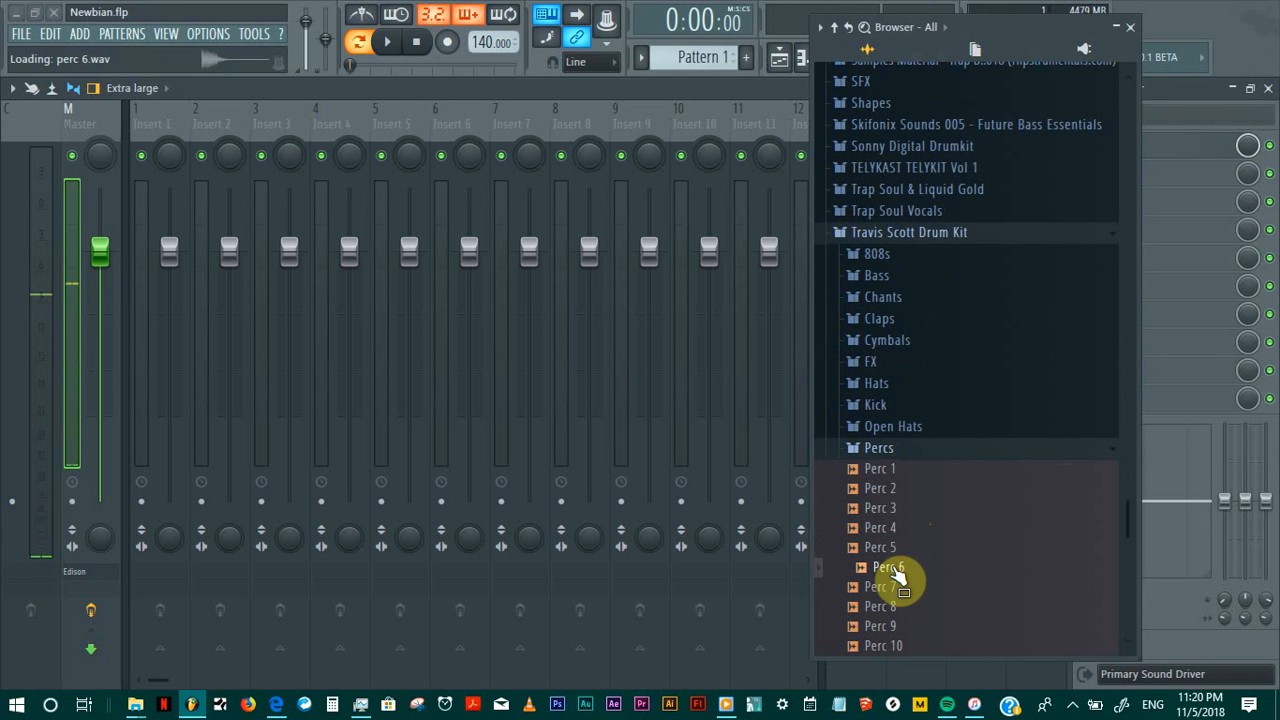
click(900, 588)
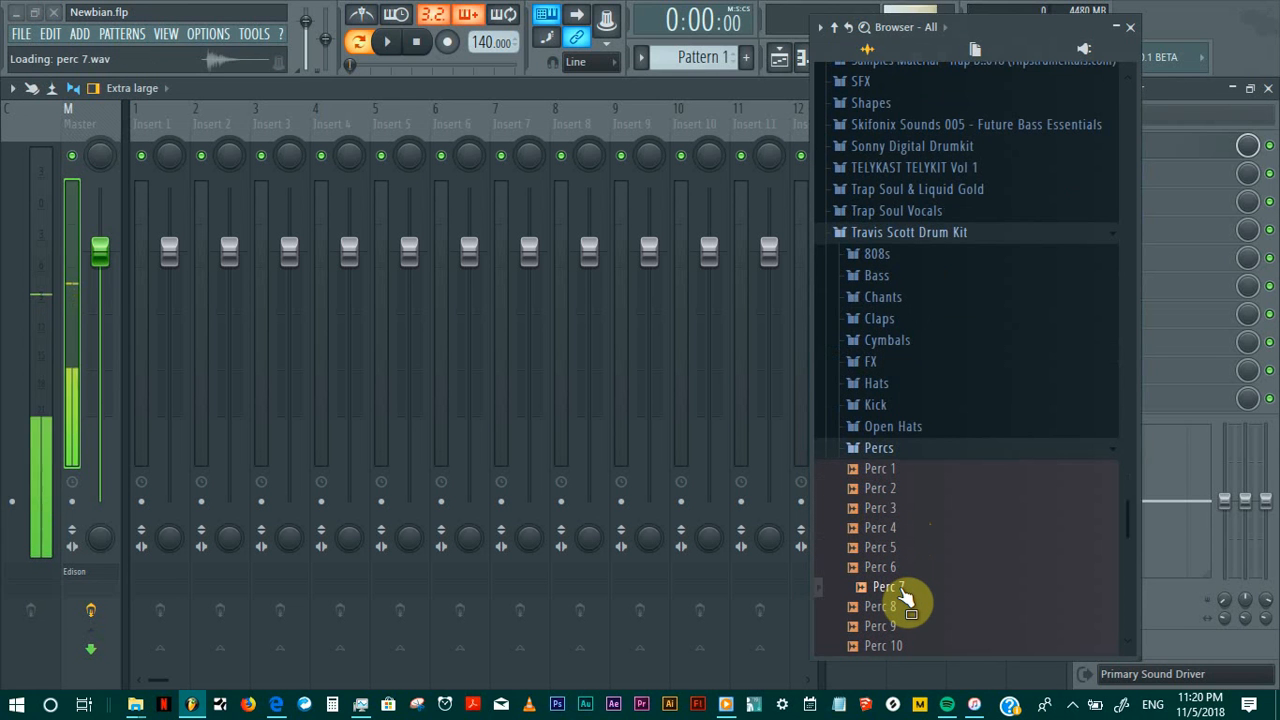
click(909, 509)
click(909, 491)
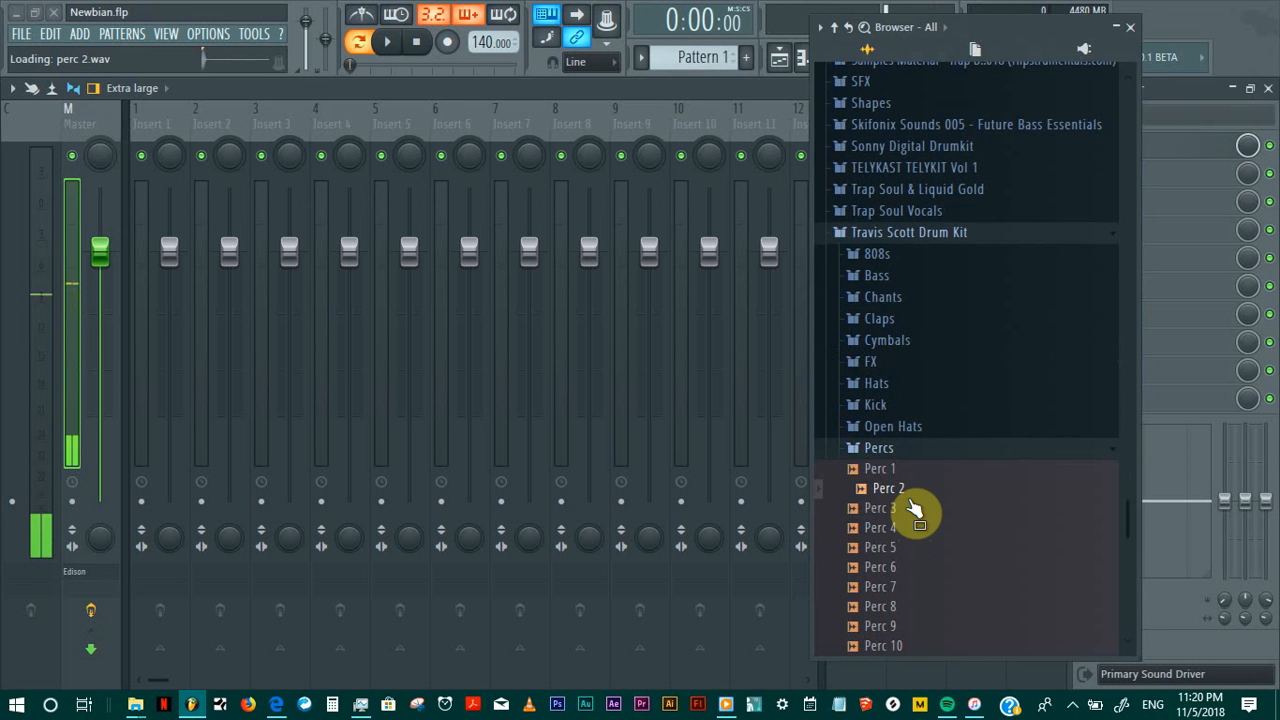
click(908, 528)
click(909, 549)
Step: Add Perc 5 as a new channel between the hi-hat and Clap 5, and play the pattern briefly
drag(905, 560, 177, 295)
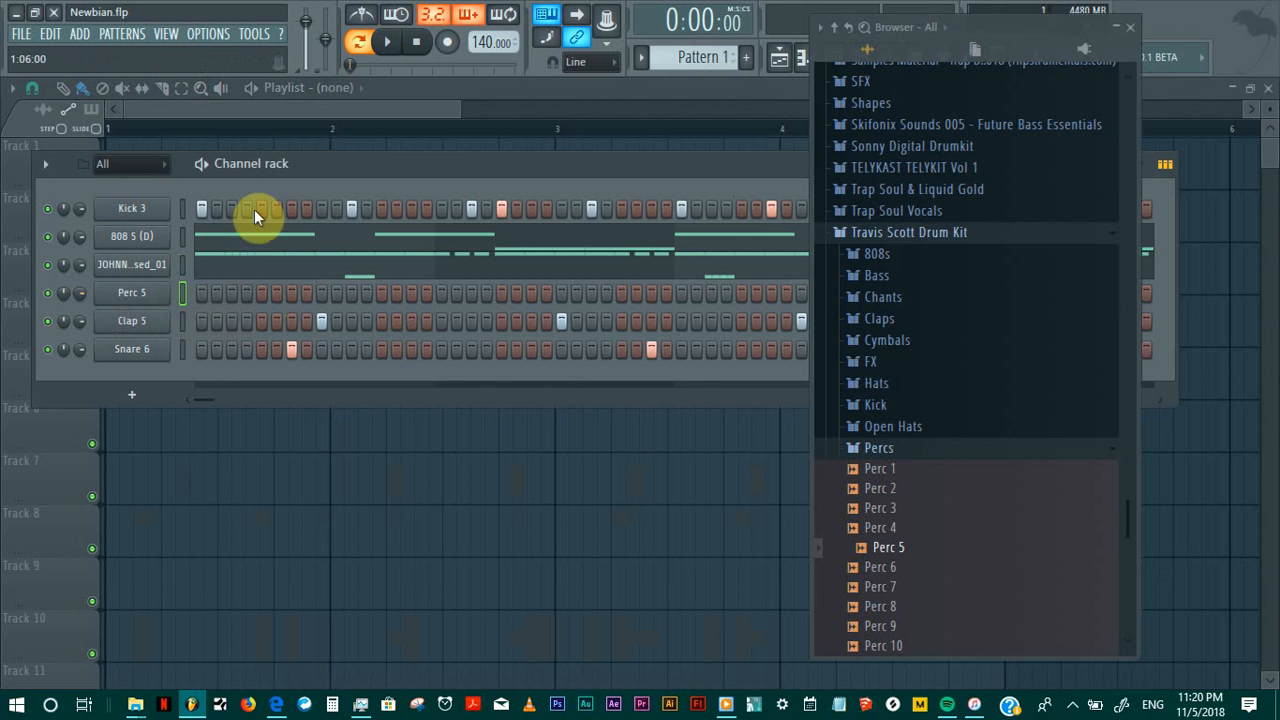
key(space)
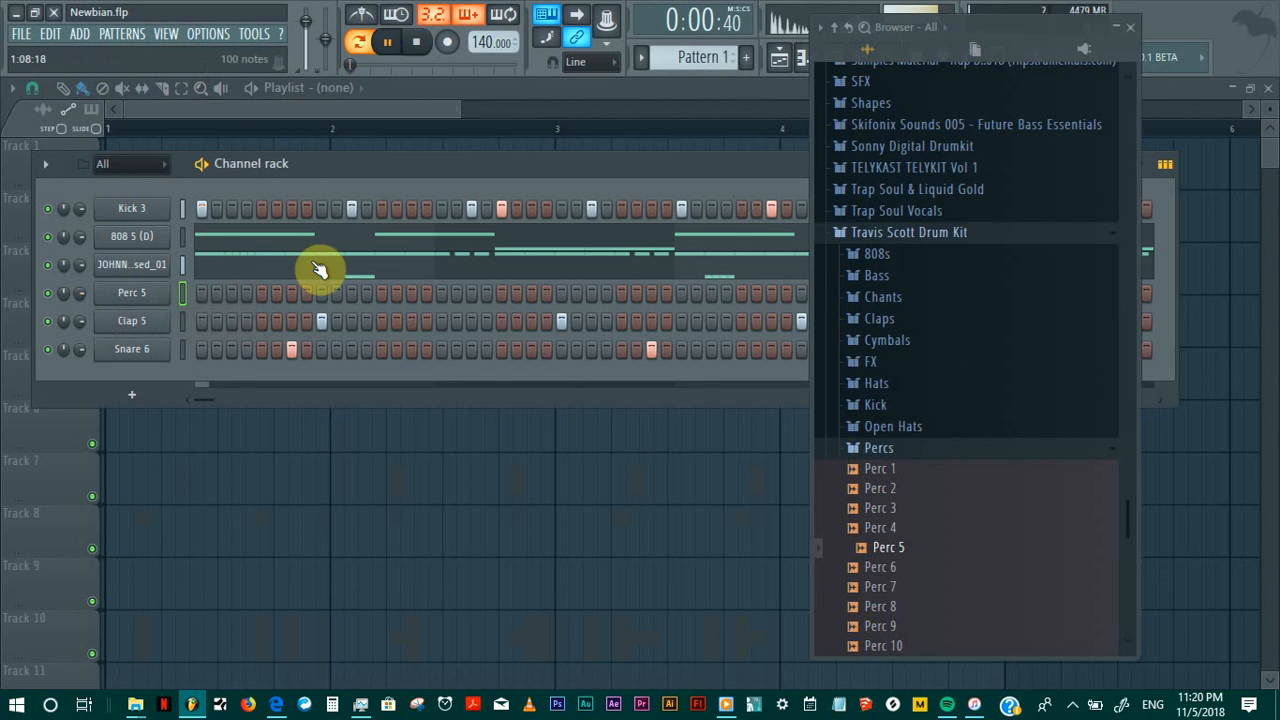
key(space)
Step: Place Perc 5 hits on step 15 of bar 1 and step 3 of bar 2, checking the timing with playback
click(383, 293)
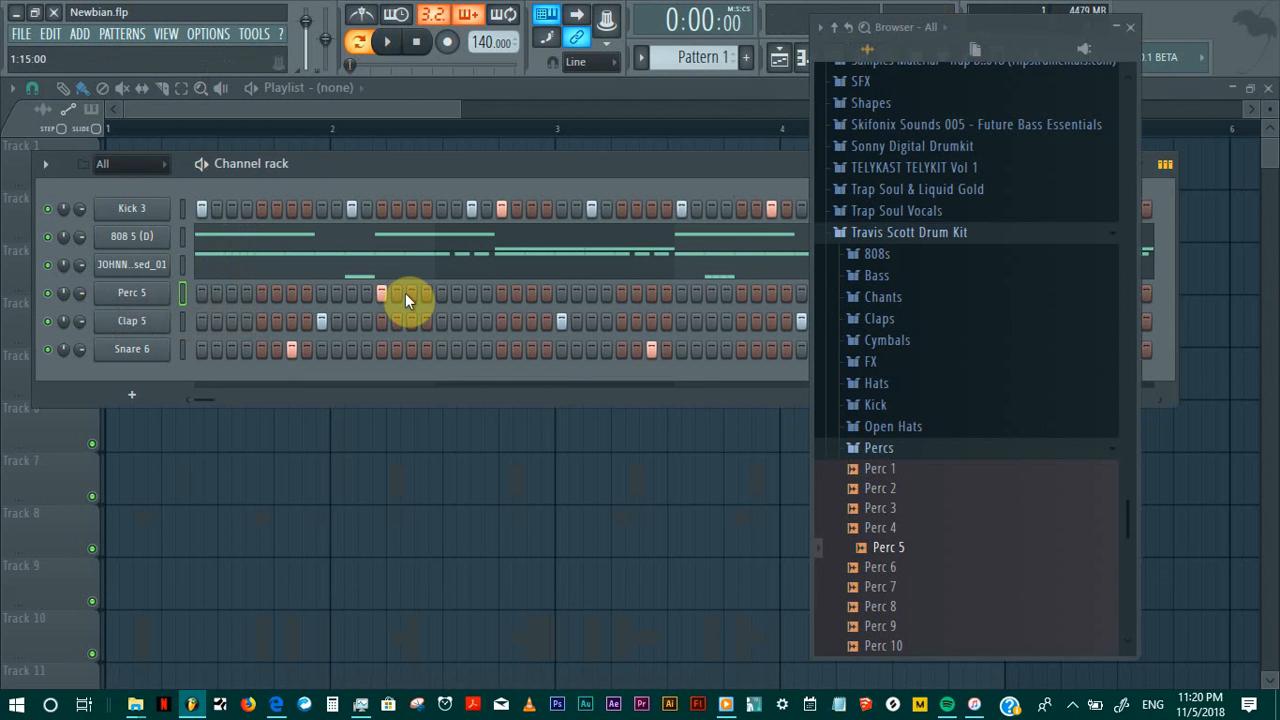
click(408, 293)
key(space)
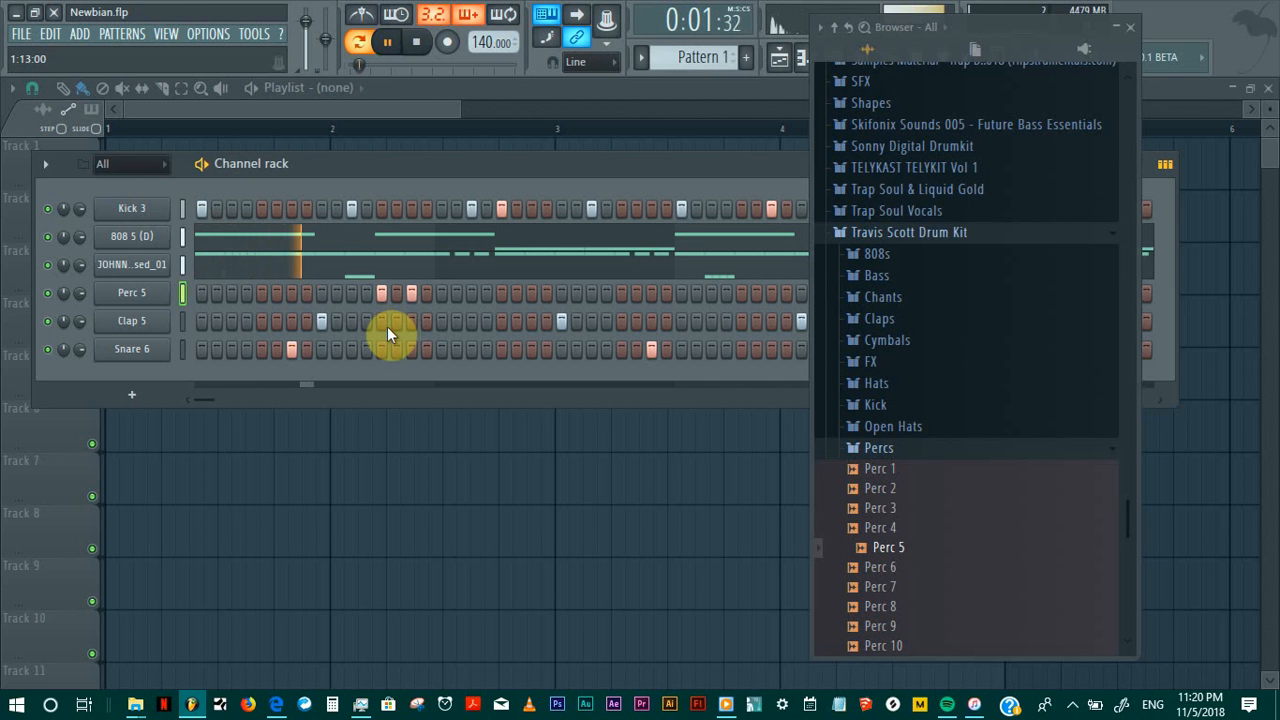
key(space)
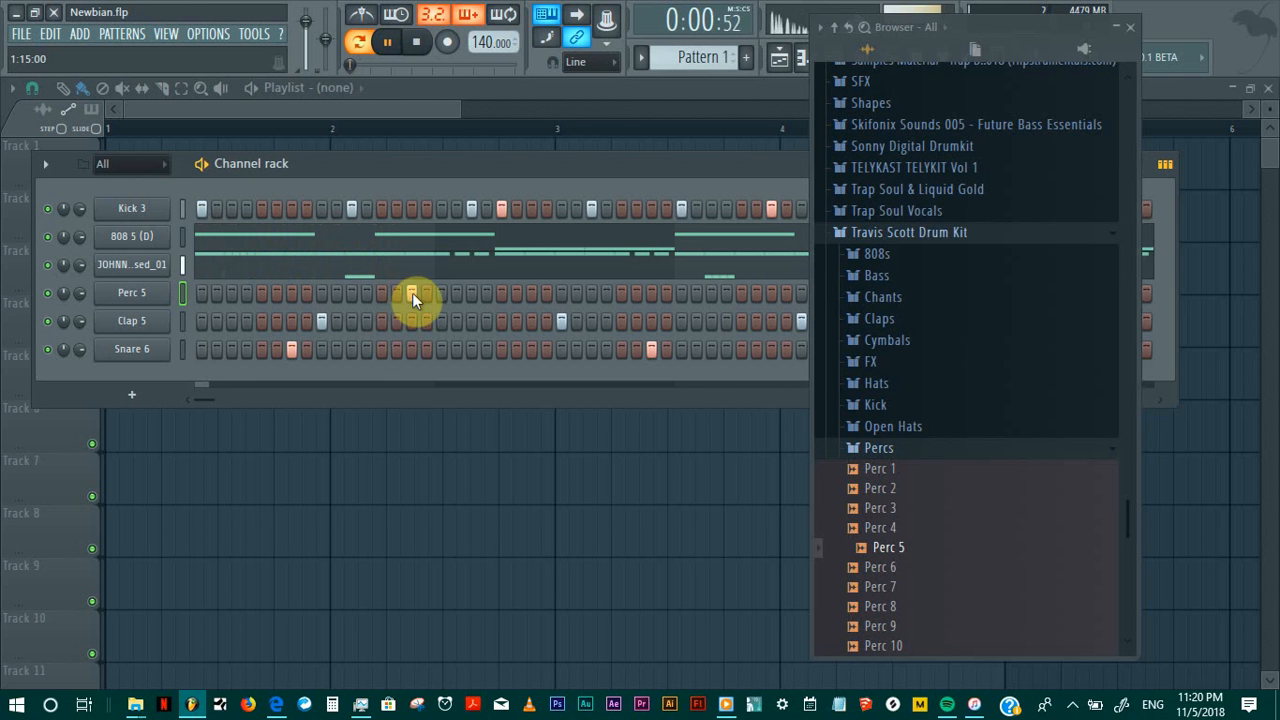
click(456, 293)
click(455, 293)
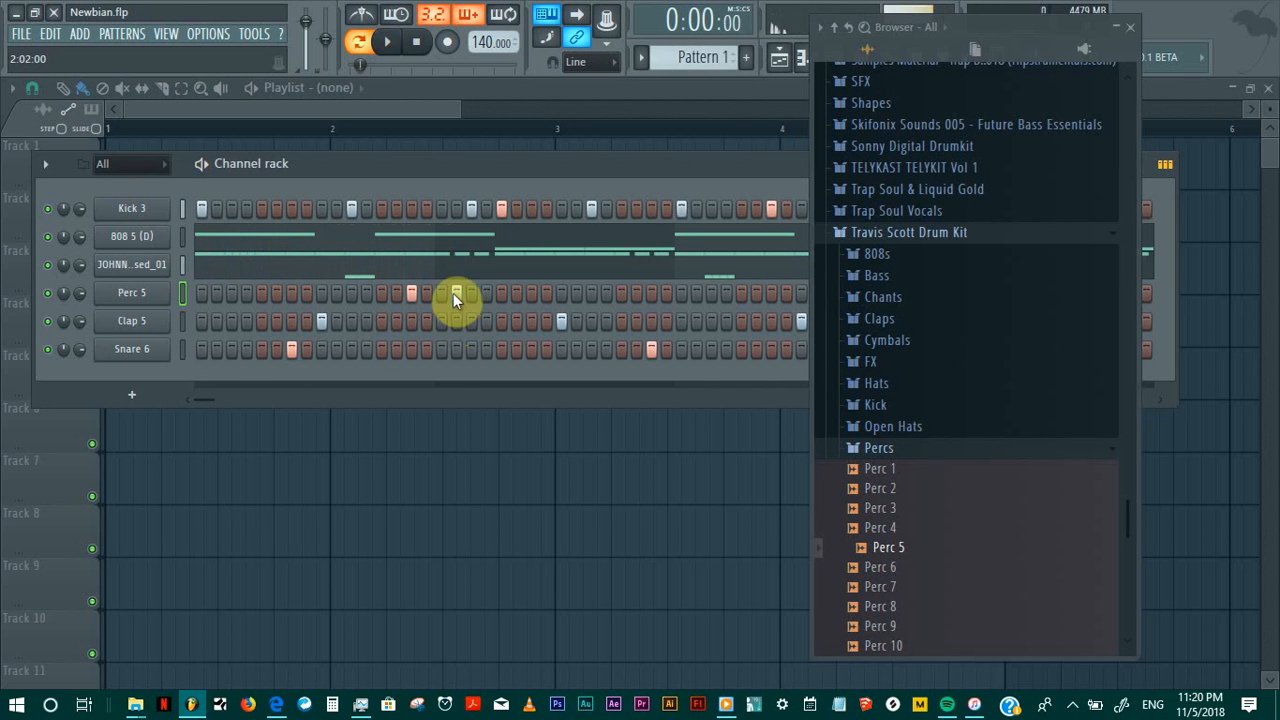
click(470, 291)
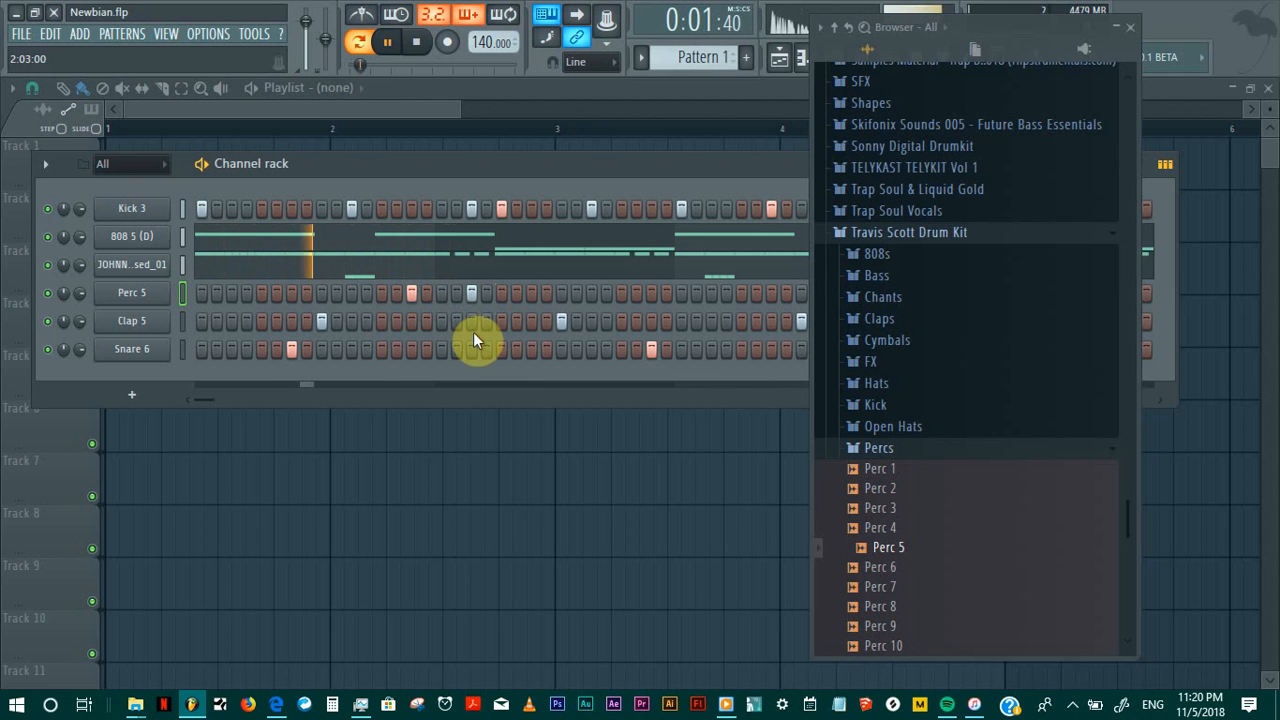
Step: Close the sample browser and add a Perc 5 hit on step 15 of bar 3 while the pattern plays
click(1125, 30)
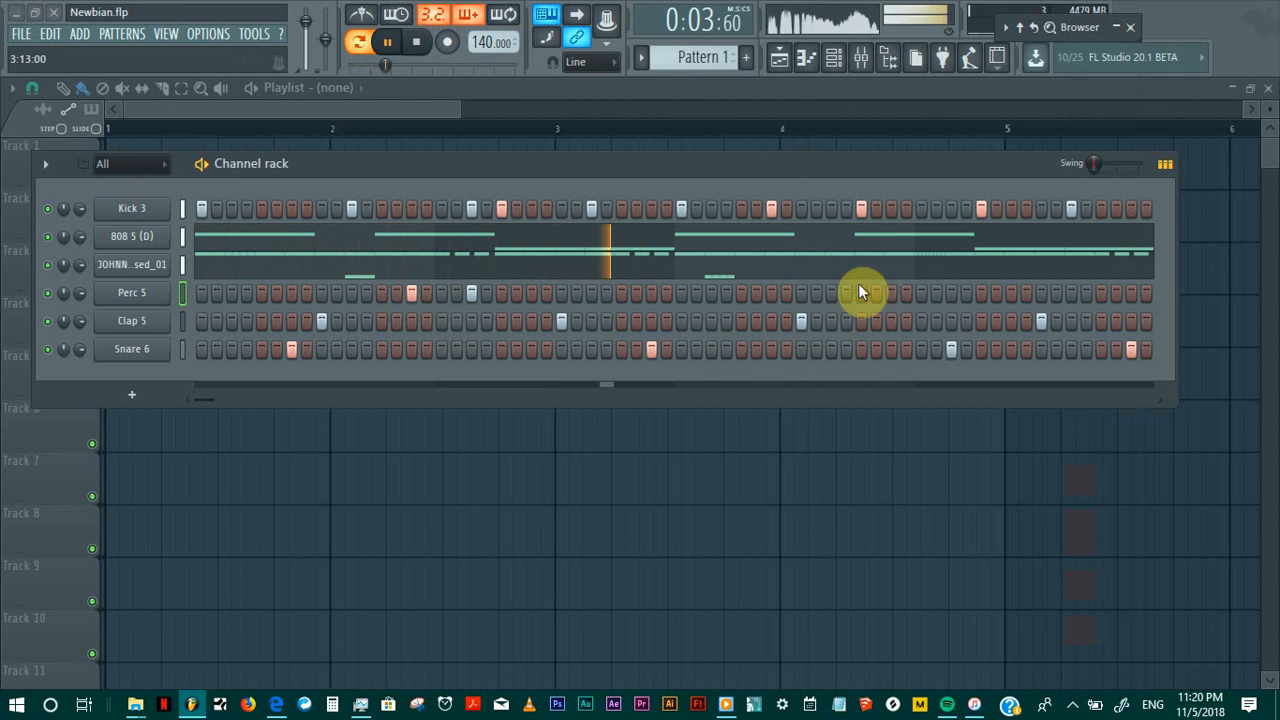
click(906, 293)
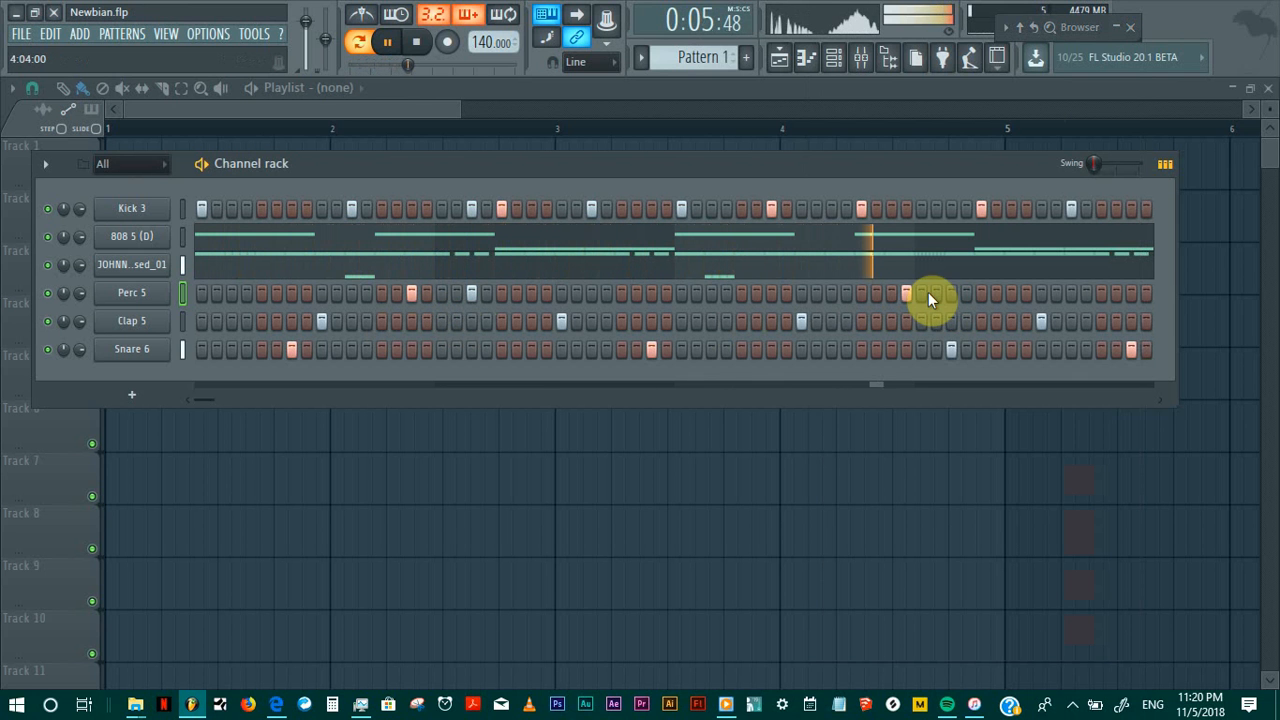
right_click(906, 293)
click(891, 293)
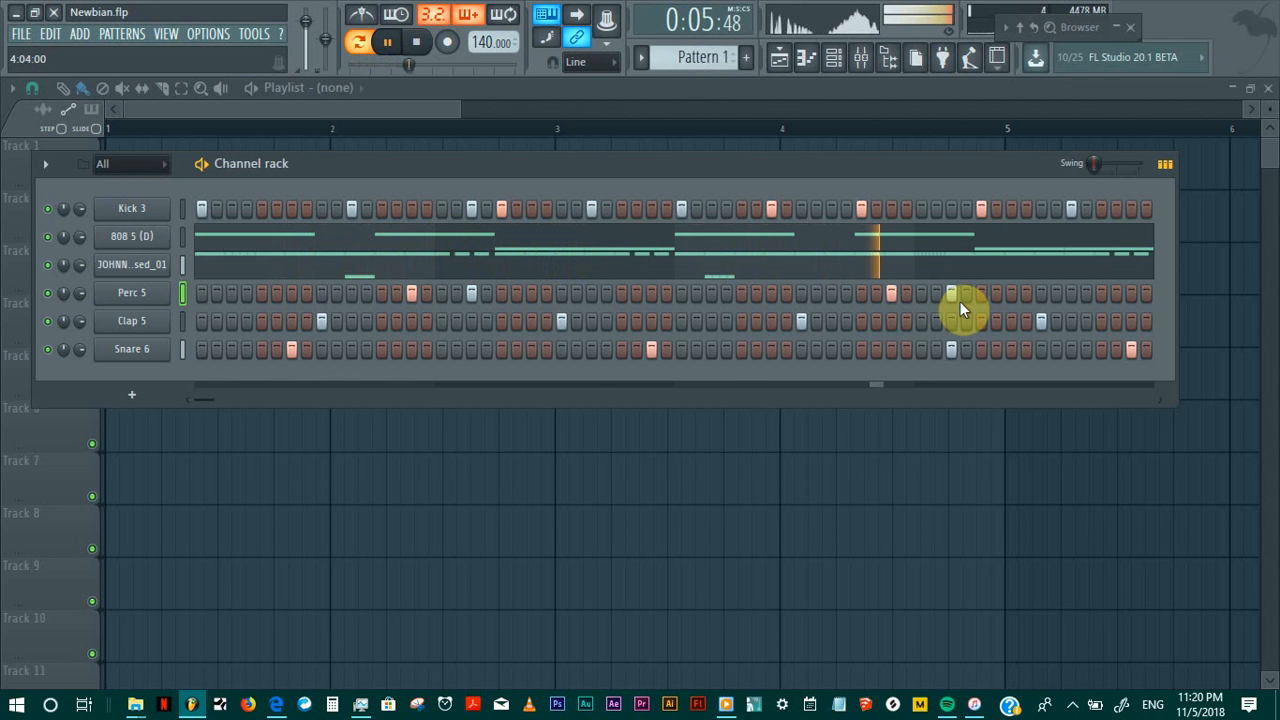
key(space)
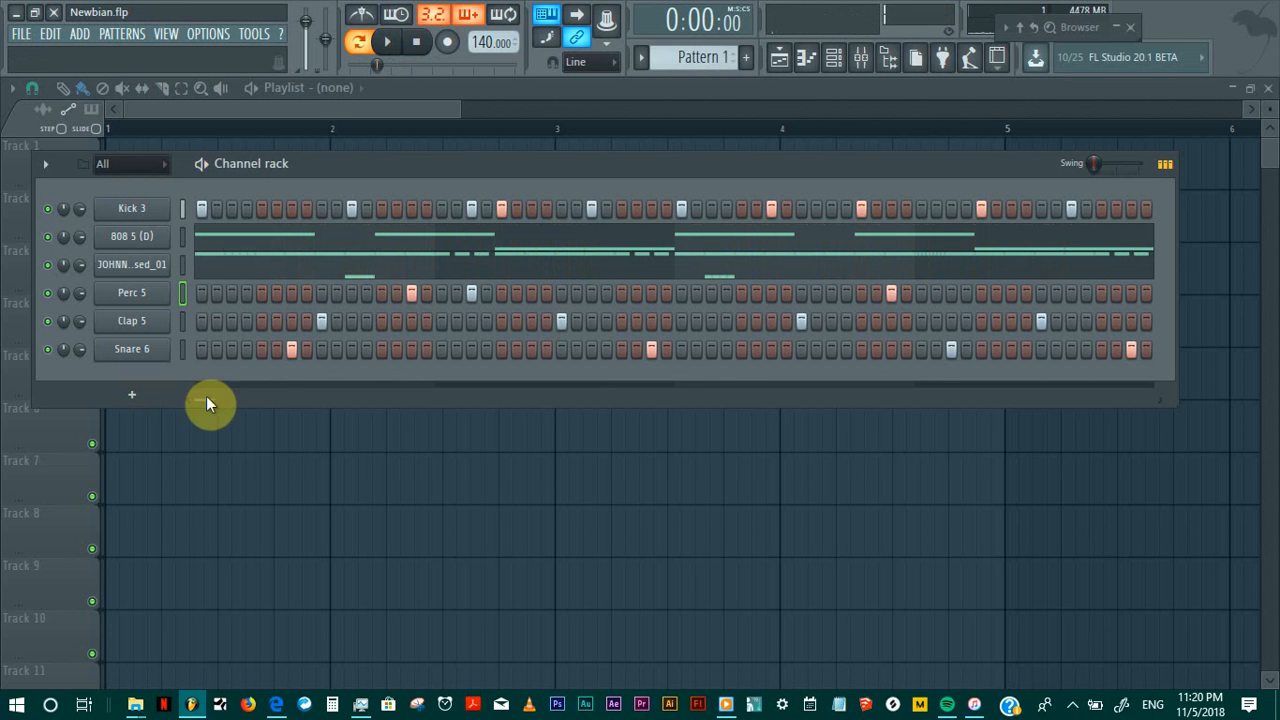
Step: Open the Perc 5 piano roll and delete the notes on step 13 of bar 1 and step 2 of bar 2
drag(208, 401, 142, 308)
right_click(141, 291)
click(236, 297)
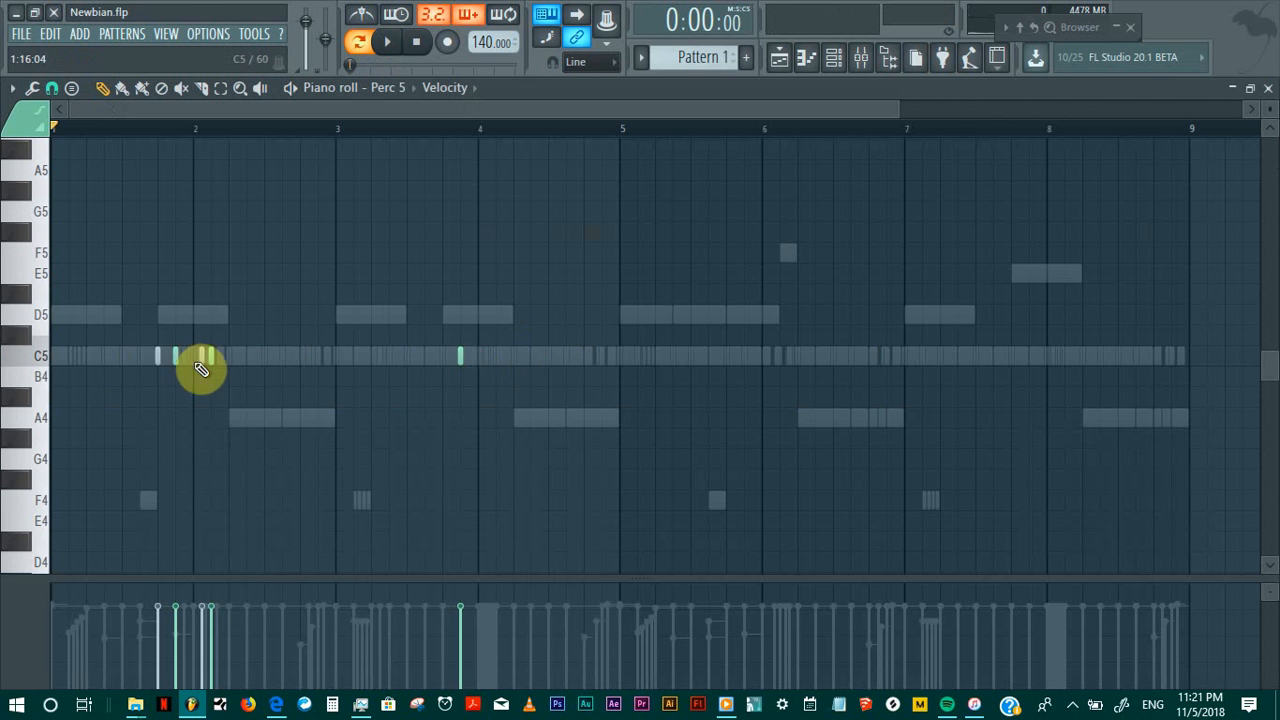
right_click(204, 357)
right_click(157, 356)
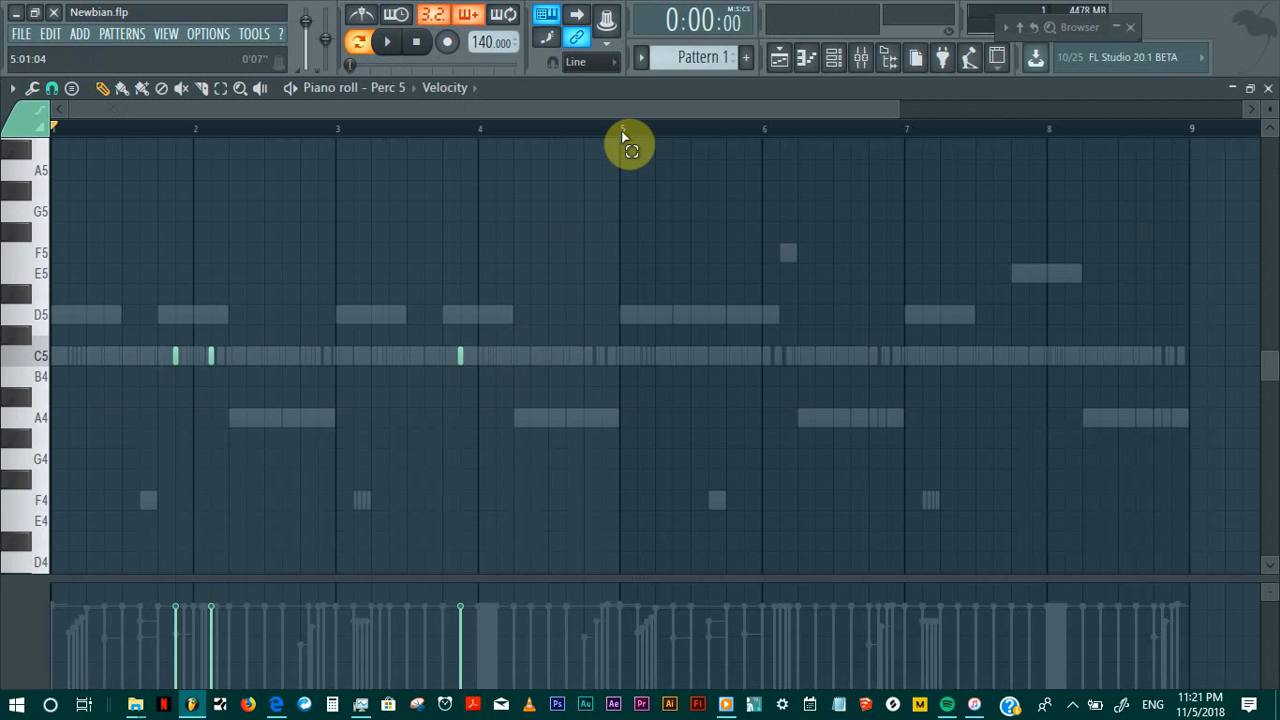
Step: Duplicate the Perc 5 notes of bars 1 to 4 into bars 5 to 8 and clear the selection
drag(621, 134, 47, 138)
key(ctrl+b)
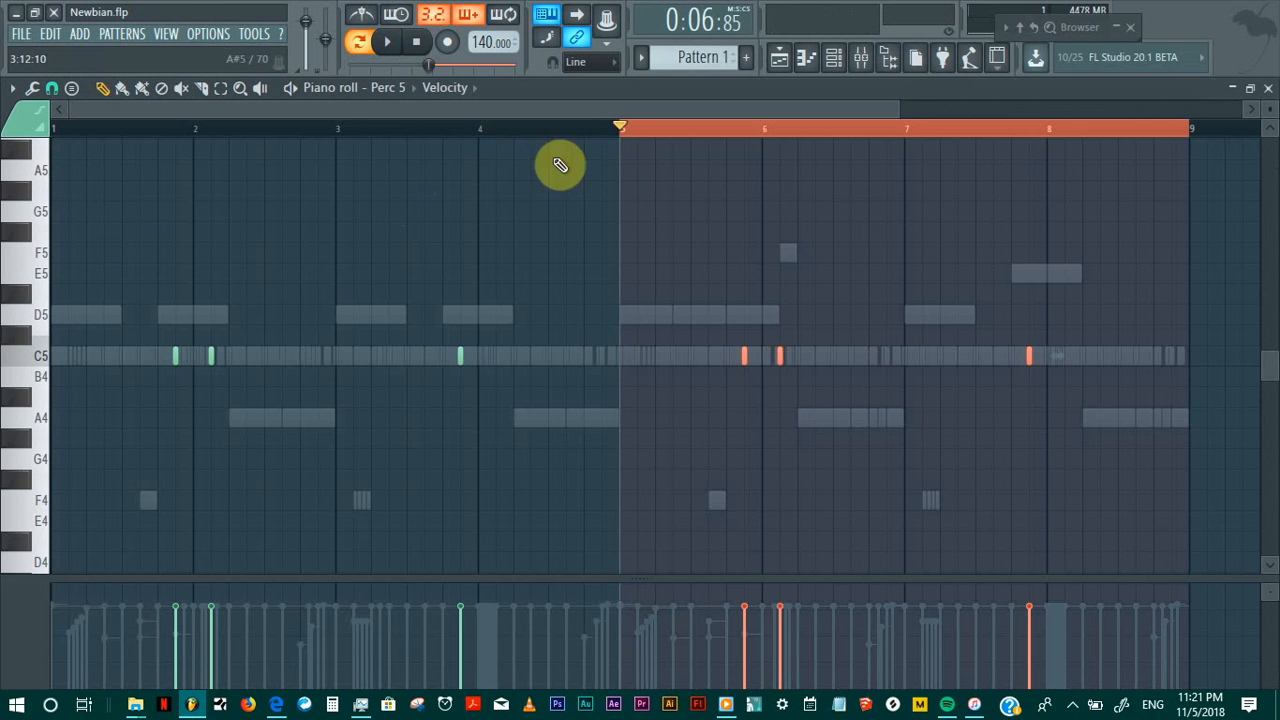
key(ctrl+d)
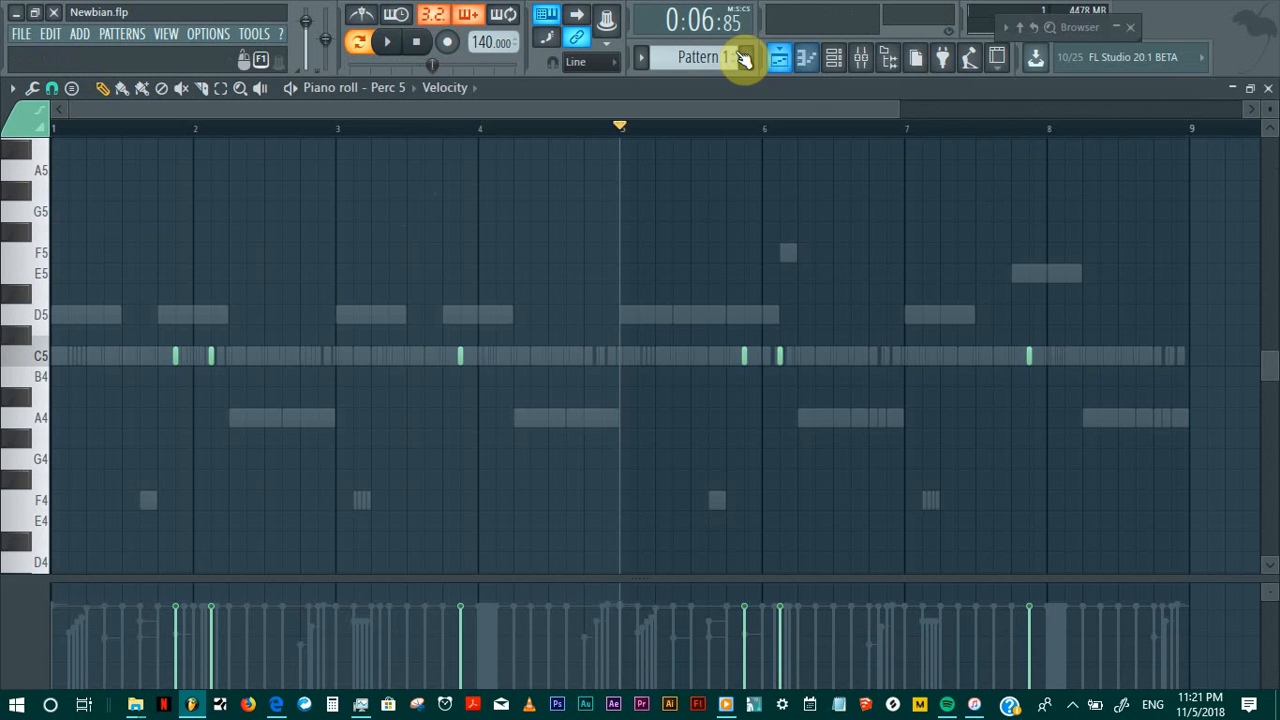
Step: Play the full pattern with the percussion from the beginning, returning to the channel rack to listen again
click(418, 45)
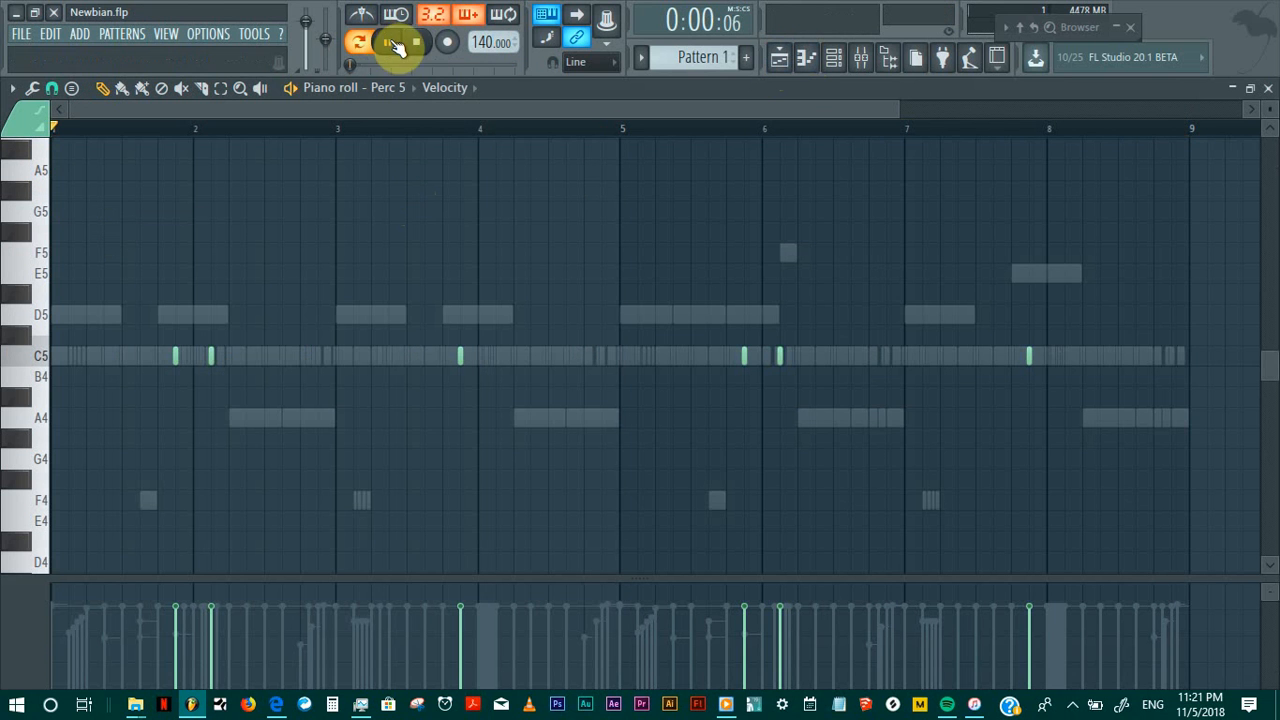
click(398, 46)
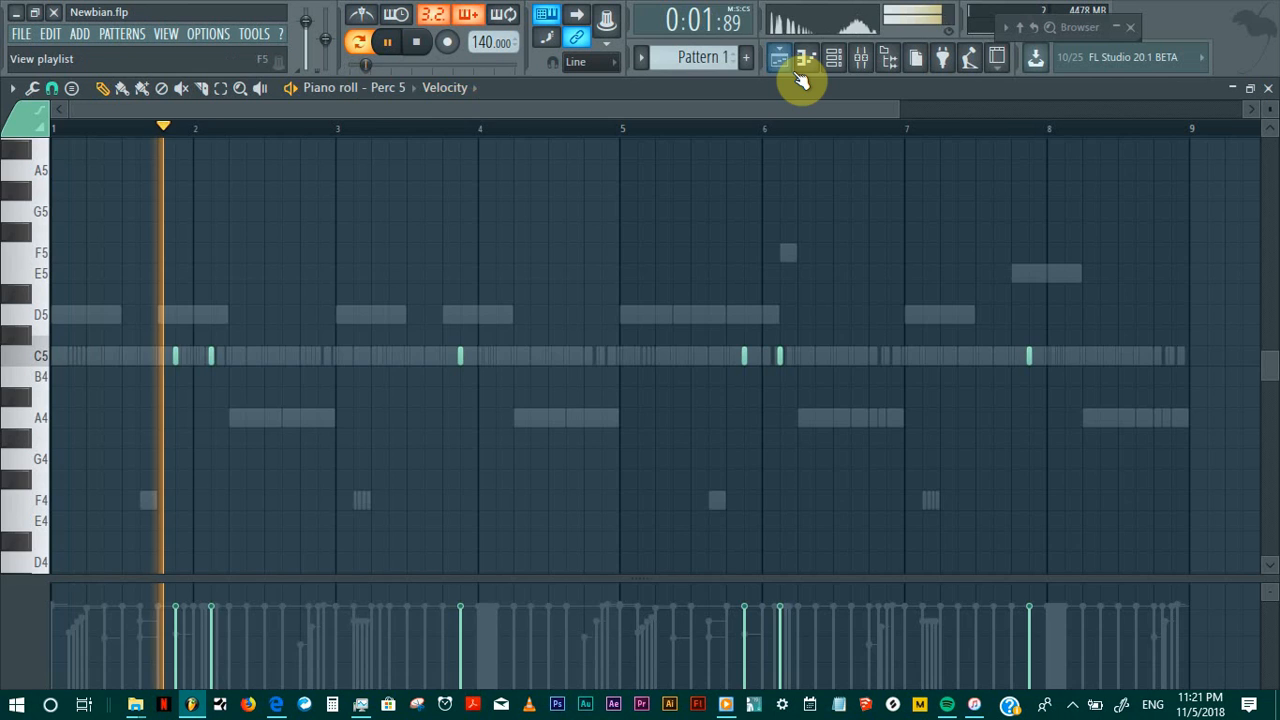
click(790, 63)
click(838, 60)
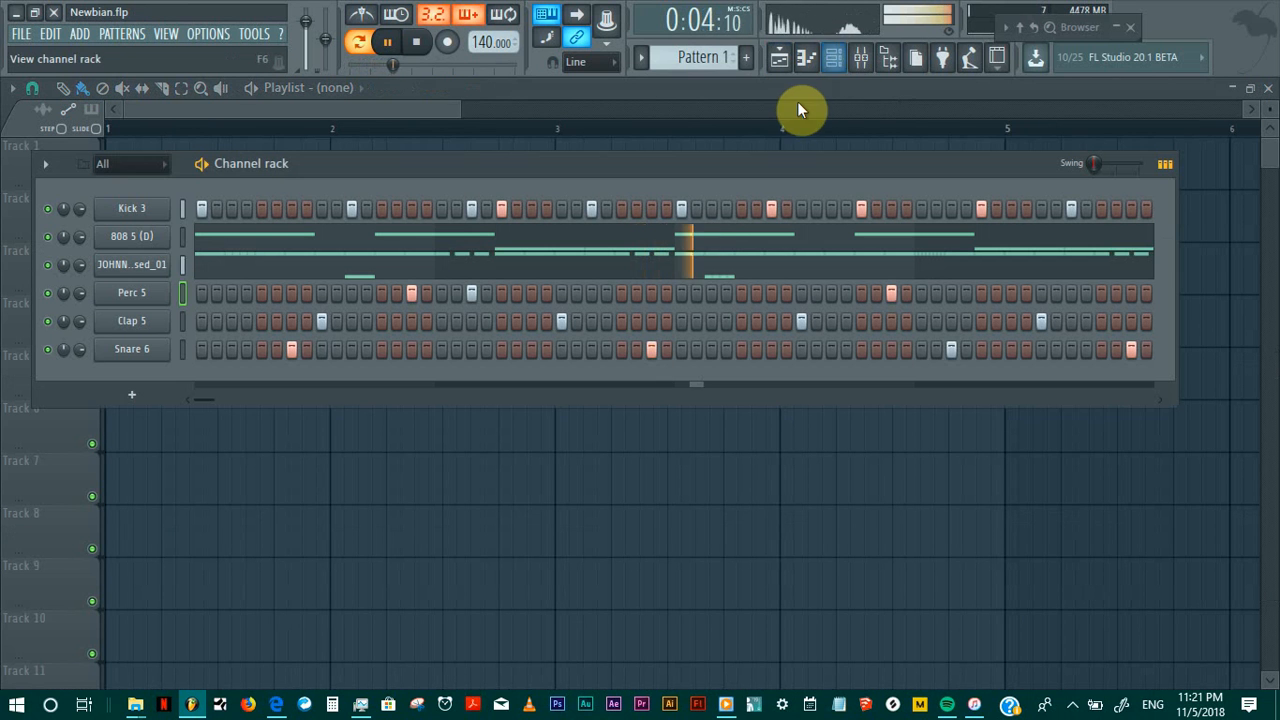
key(space)
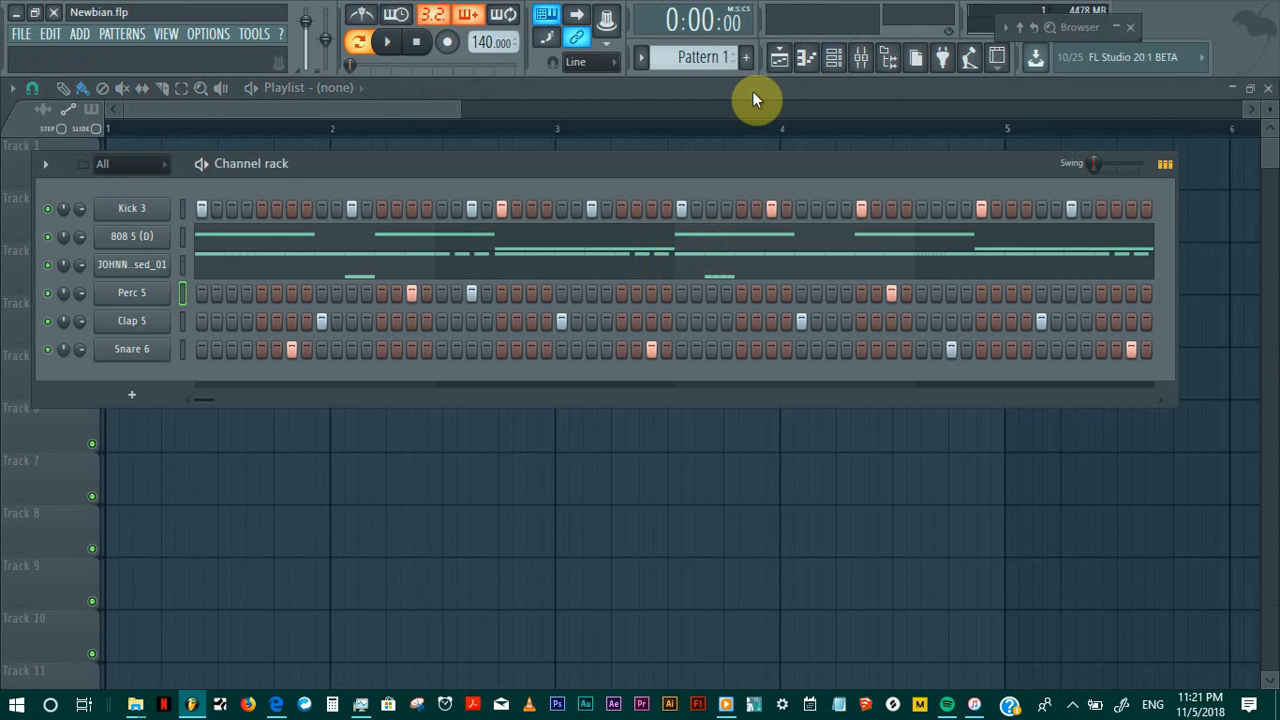
key(space)
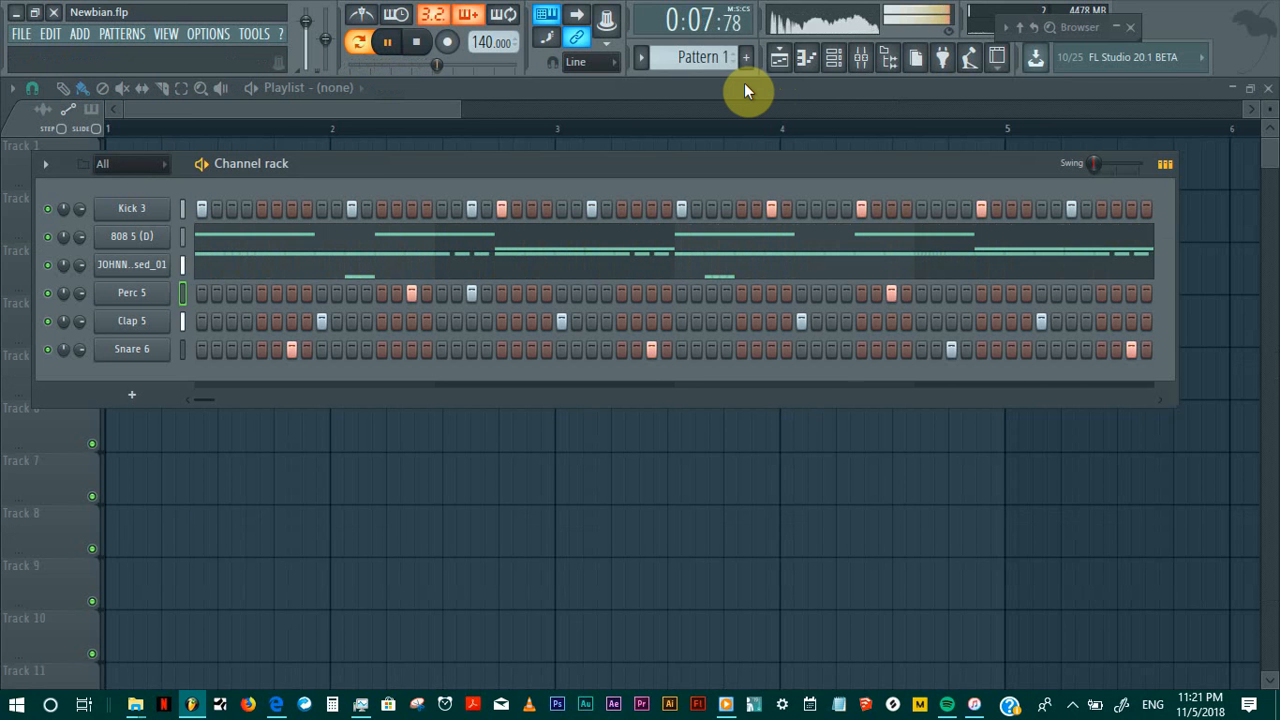
click(418, 44)
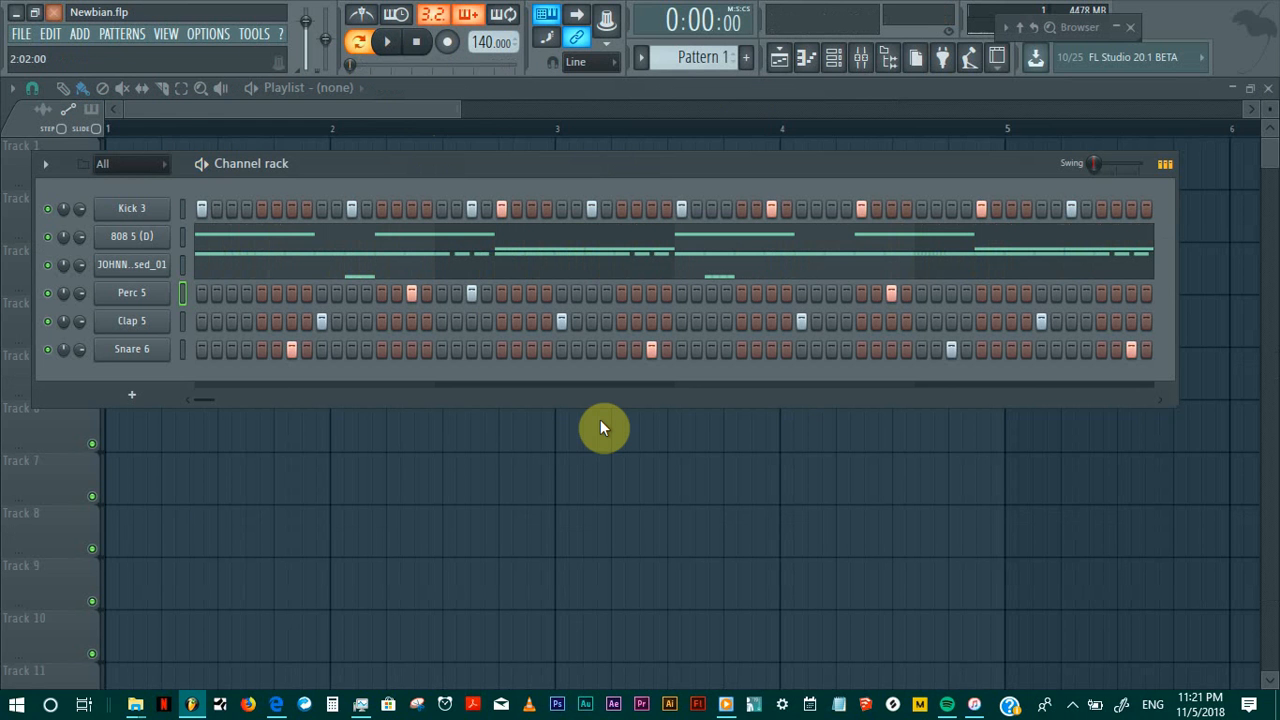
click(1072, 705)
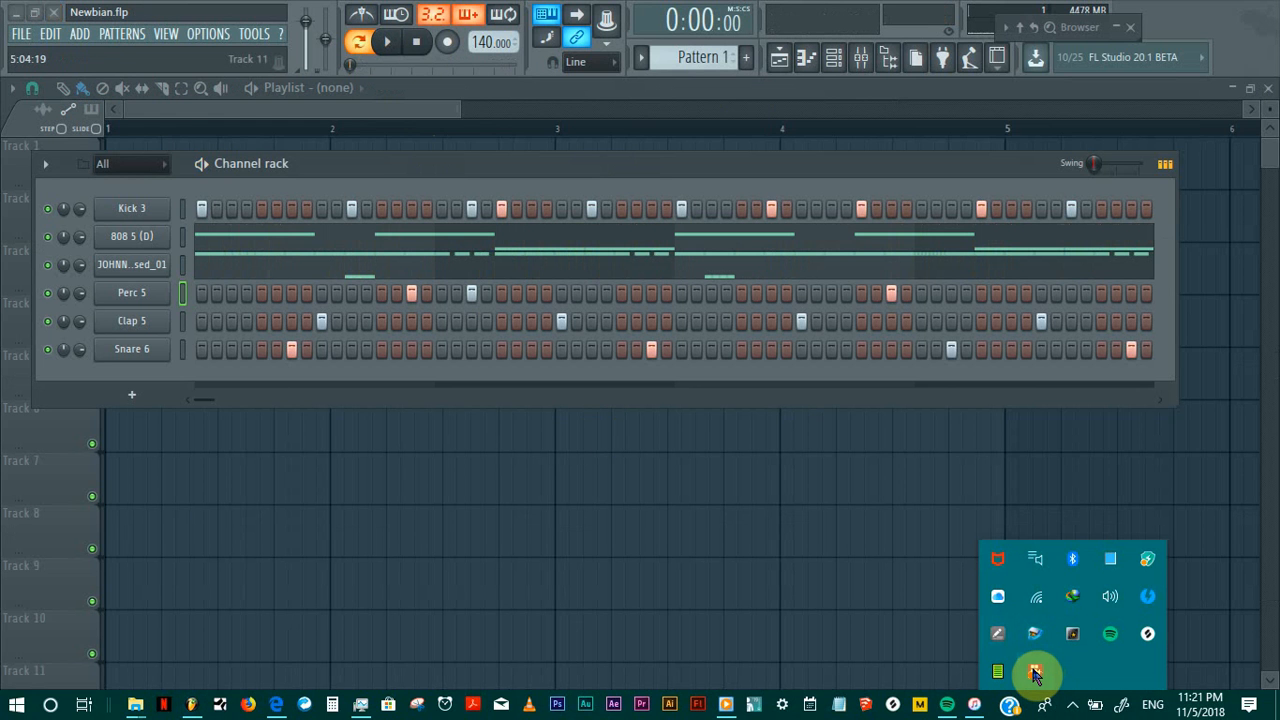